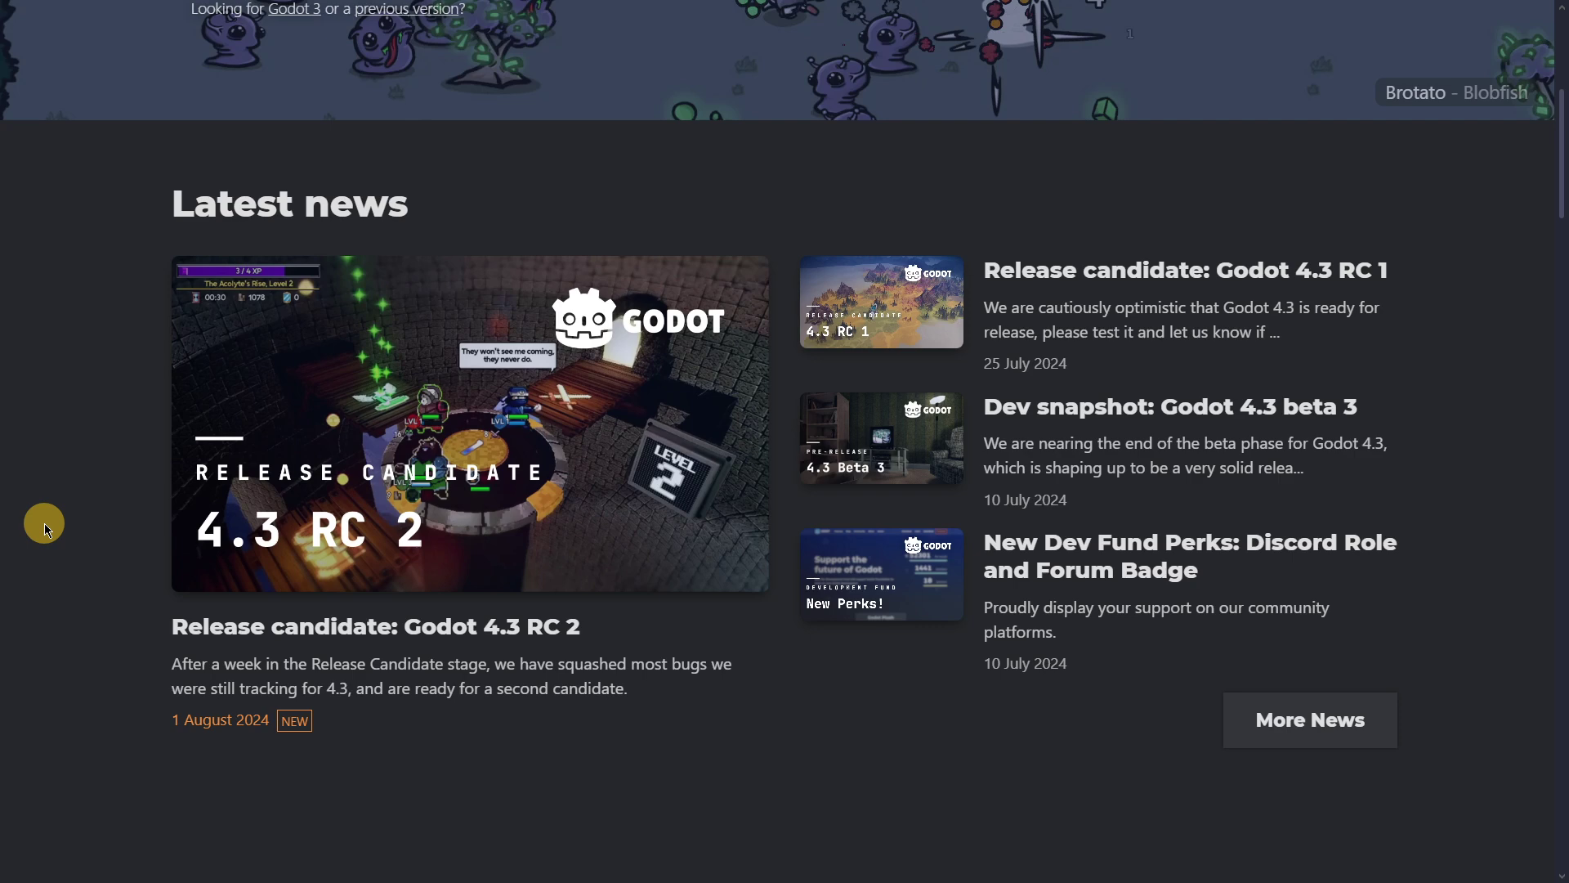
- Read the Godot 4.3 RC 2 article, highlighting its title and the 69 improvements count
left_click(494, 621)
scroll(253, 472, "down", 4)
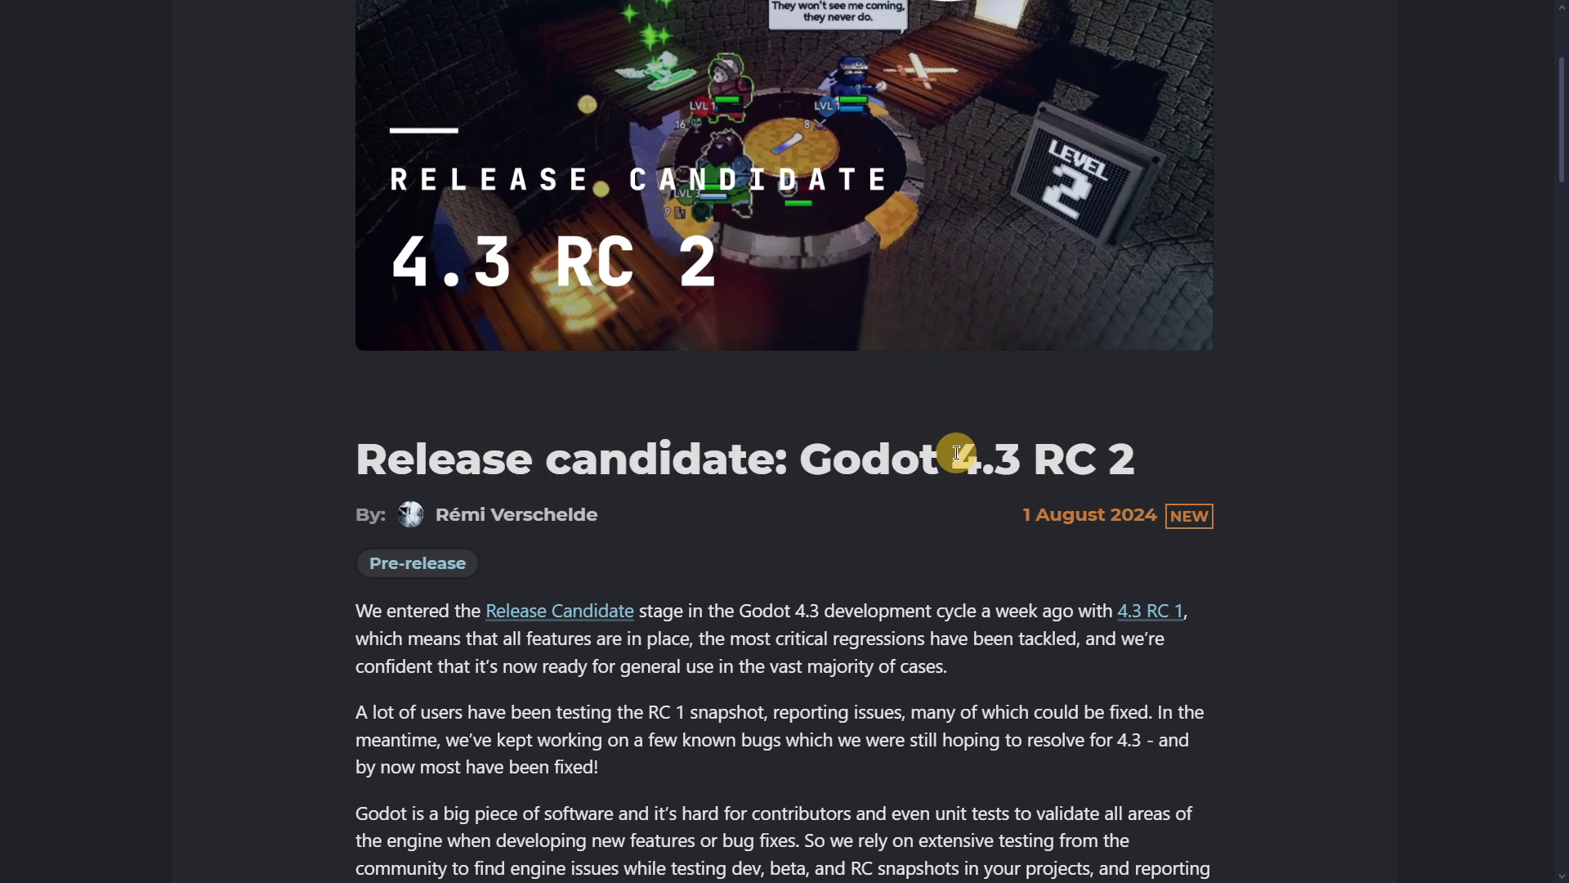
left_click_drag(1032, 454, 1149, 455)
left_click(1149, 454)
scroll(1149, 455, "down", 8)
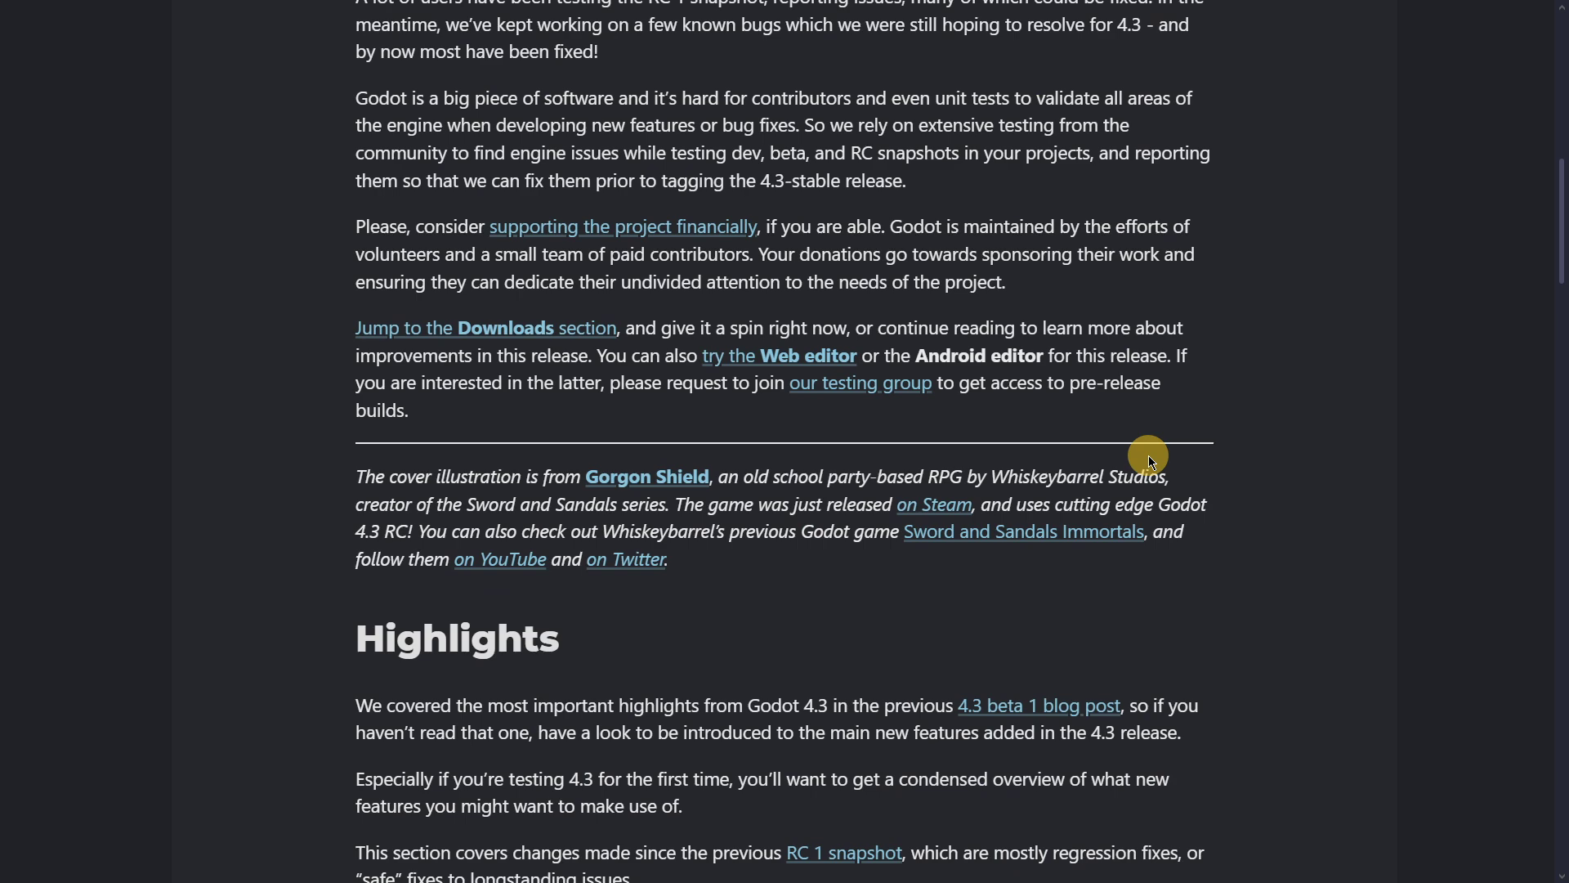
scroll(719, 502, "down", 20)
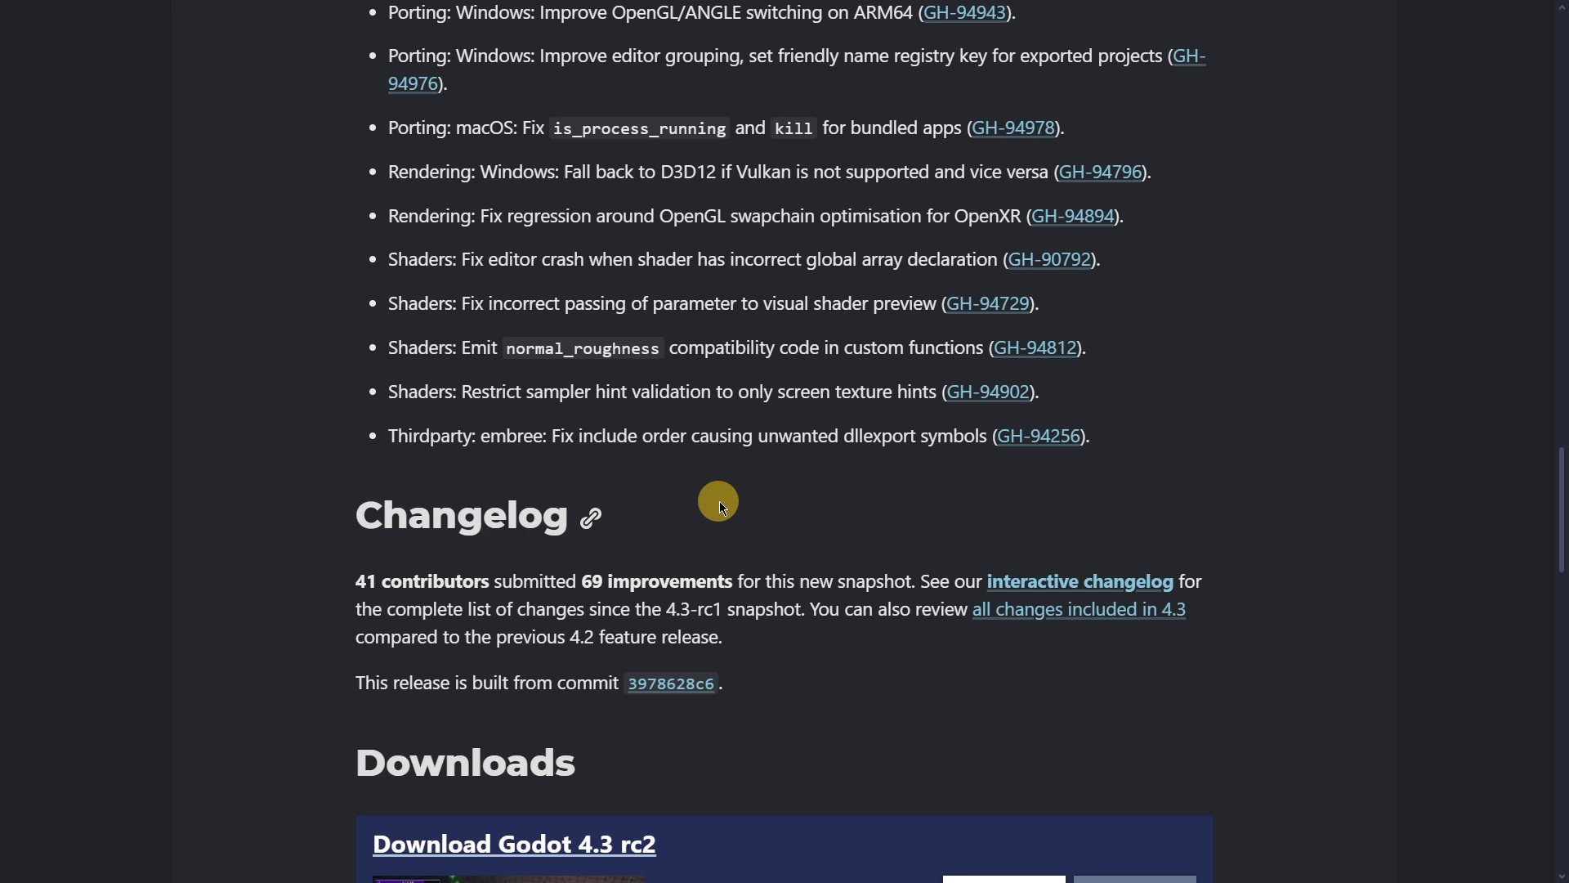
left_click_drag(579, 581, 739, 569)
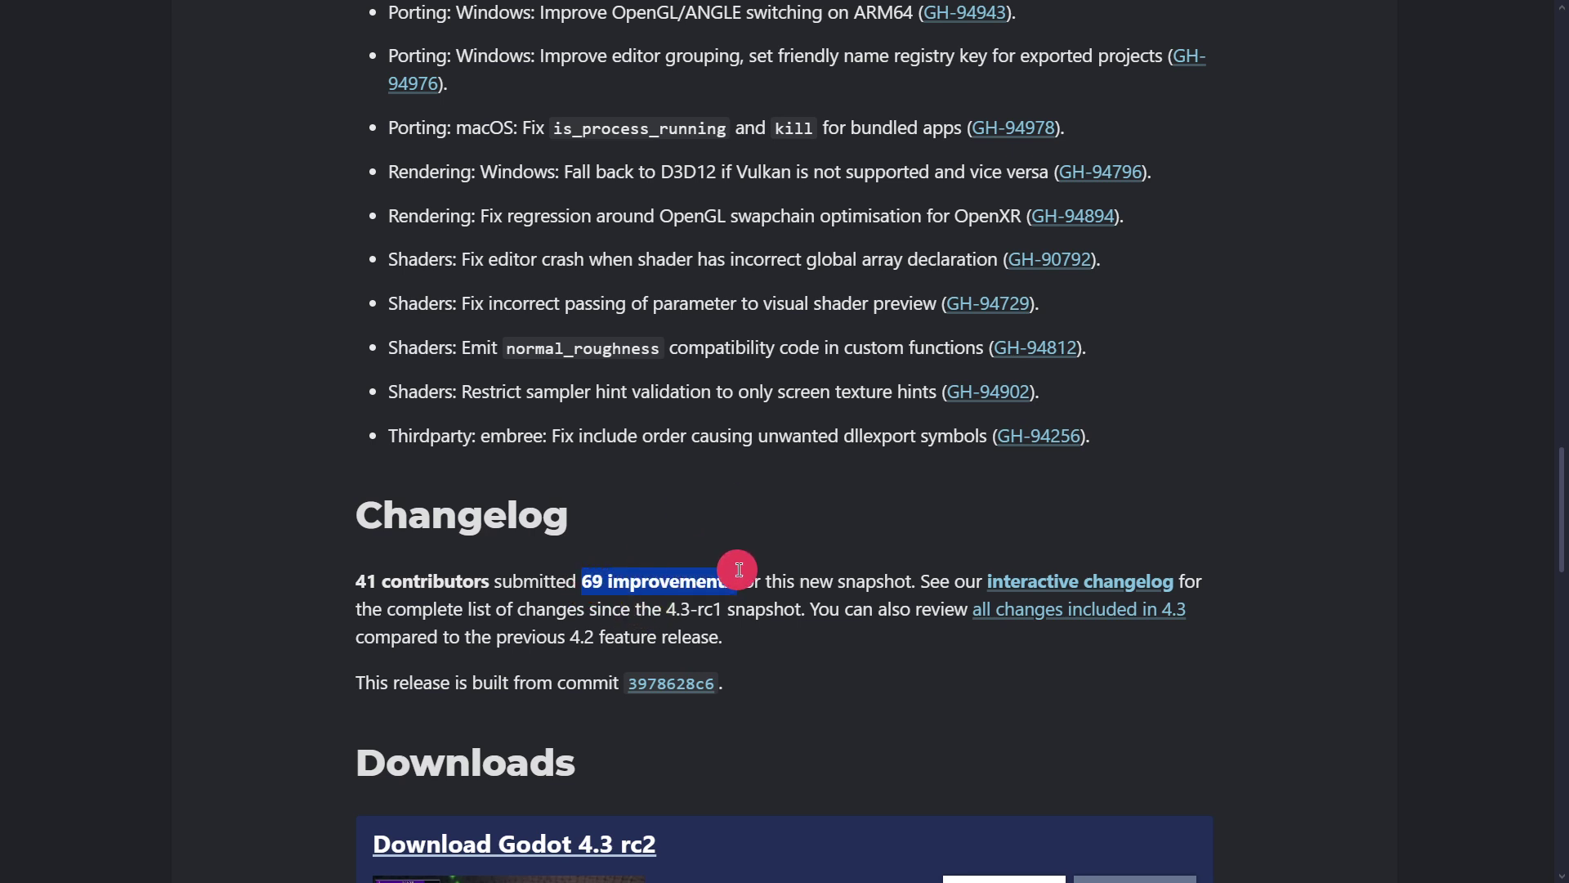
left_click(805, 601)
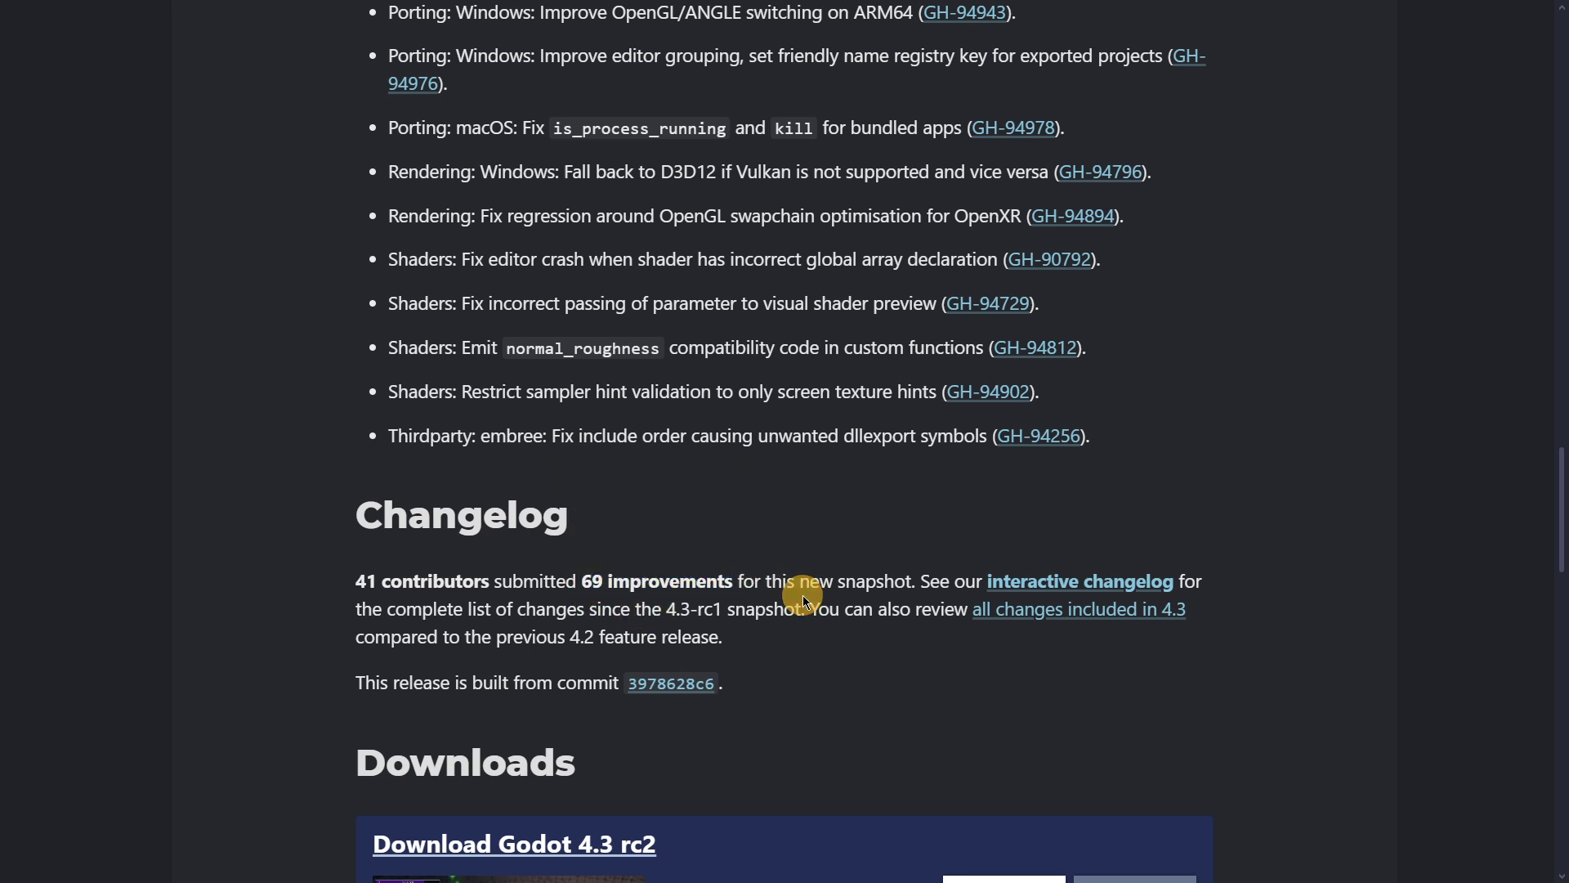
- Go back and read the Godot 4.3 RC 1 article, highlighting its 196 improvements count
key("alt+Left")
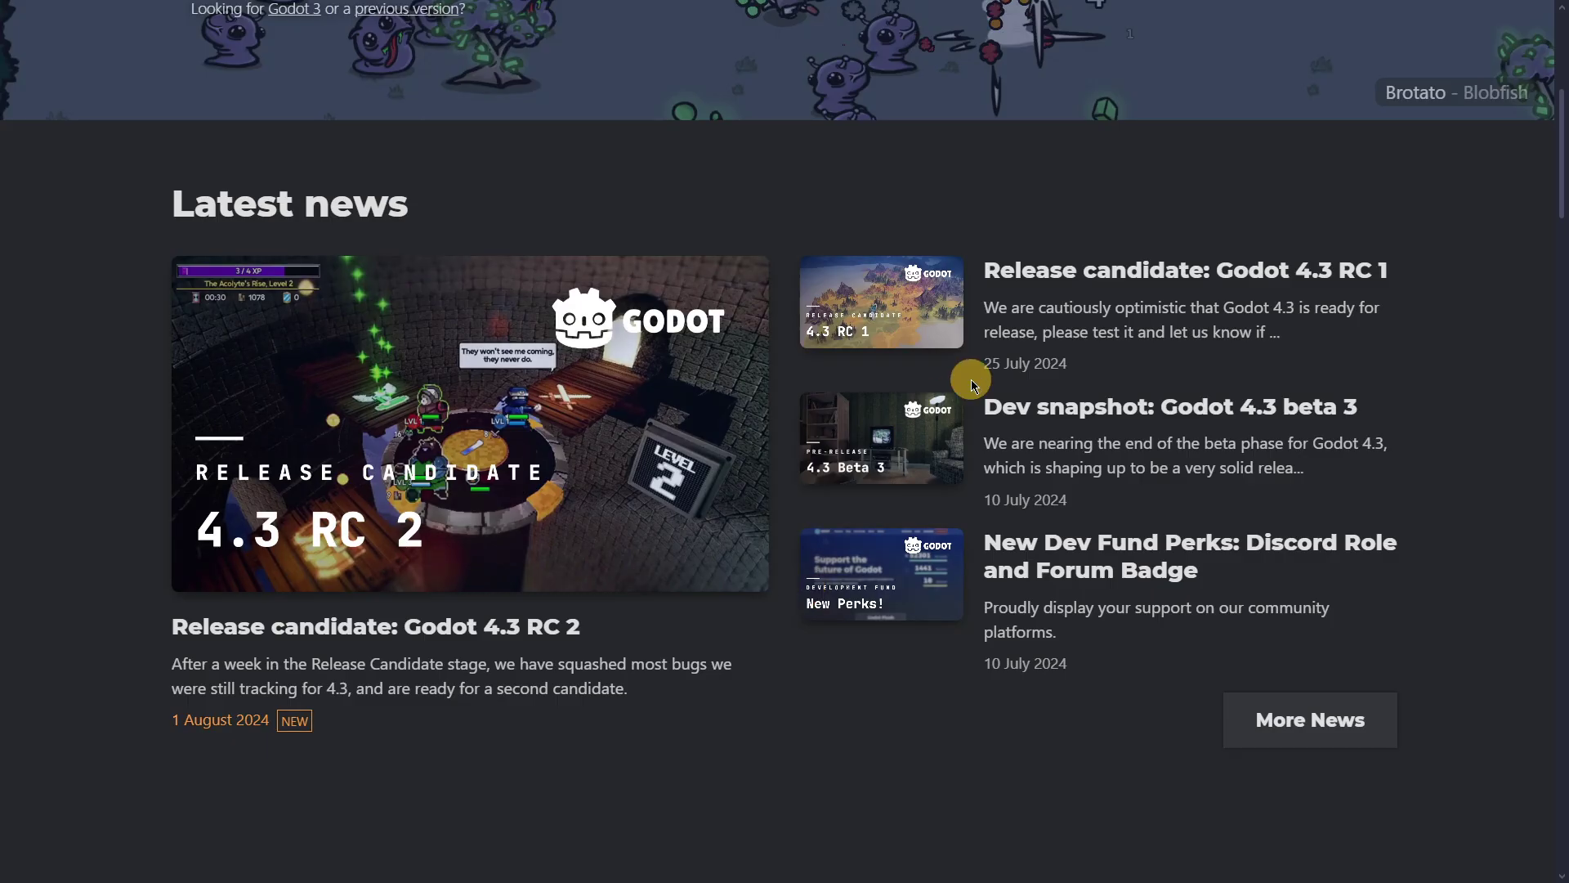
left_click(896, 322)
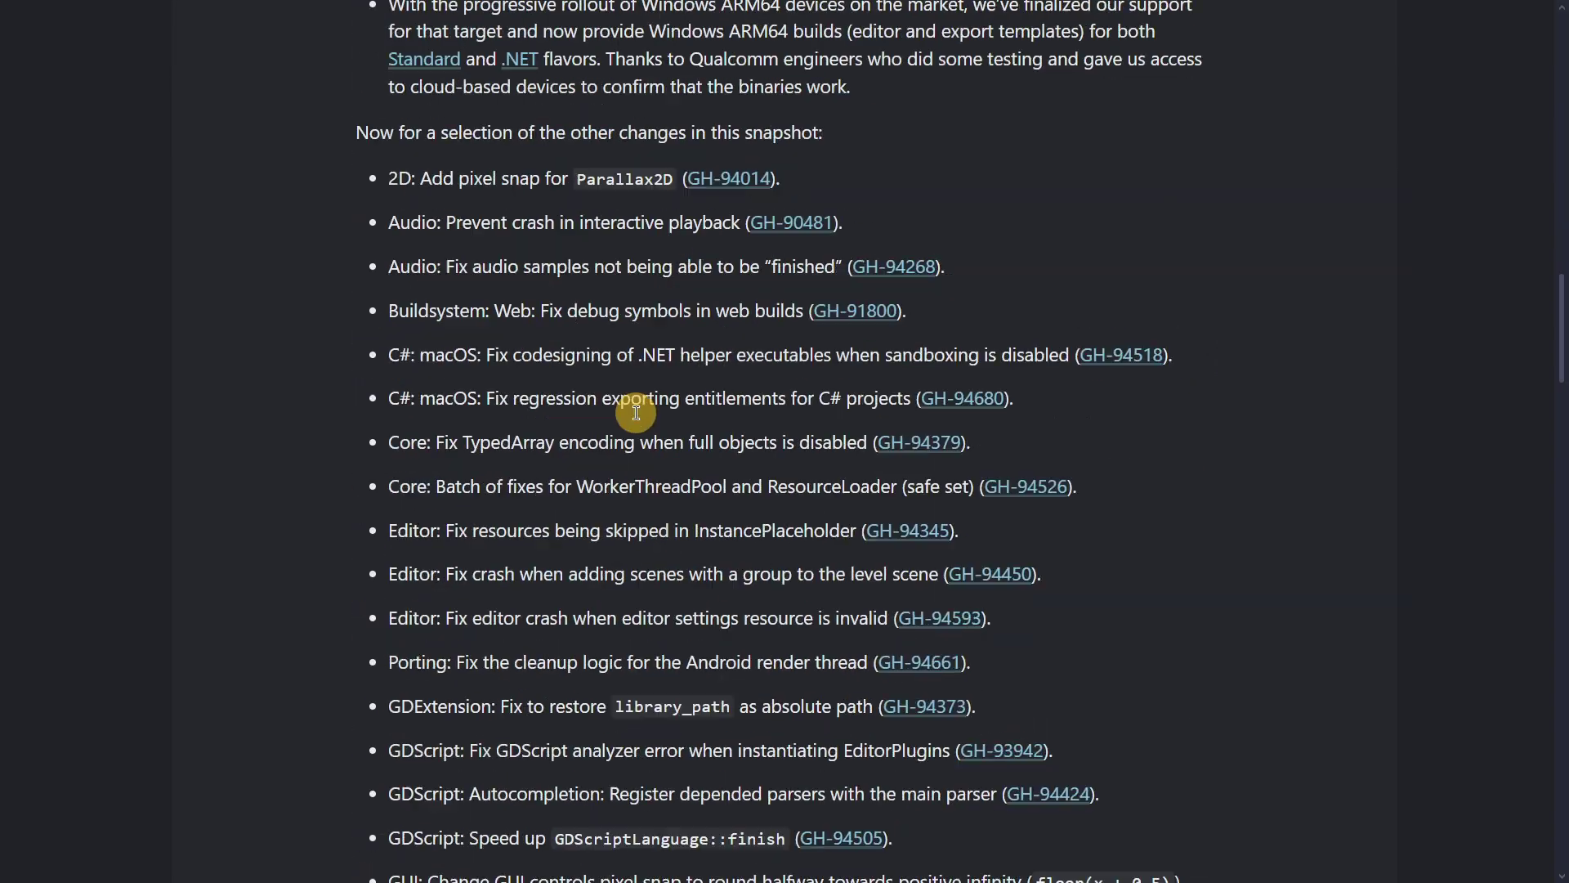
scroll(630, 409, "down", 15)
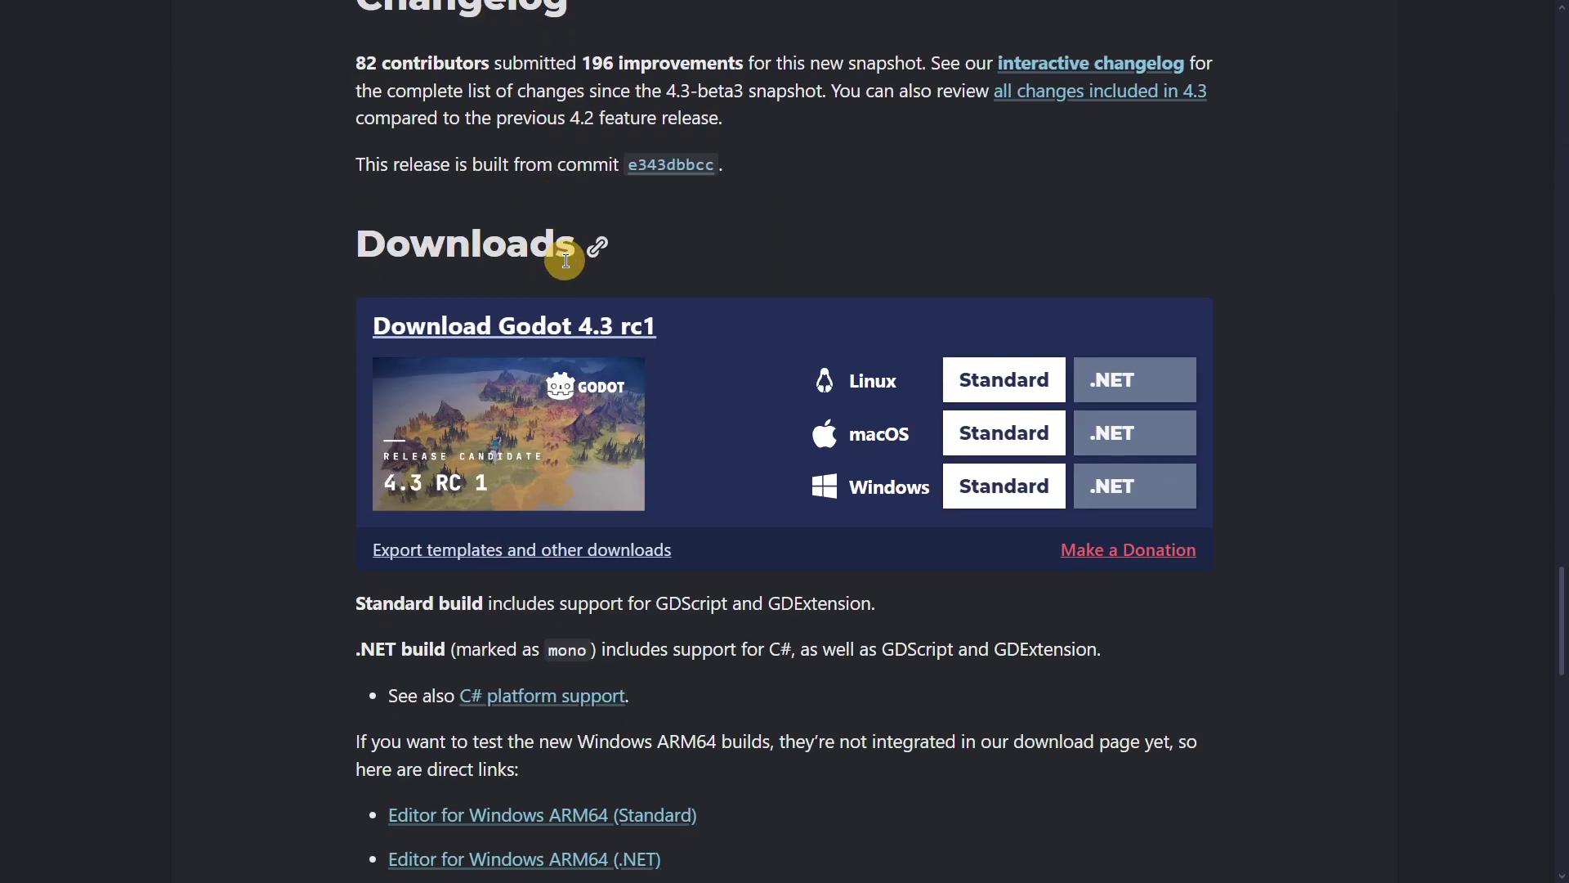
scroll(581, 277, "up", 3)
left_click_drag(585, 378, 748, 378)
scroll(738, 466, "up", 15)
scroll(738, 466, "up", 15)
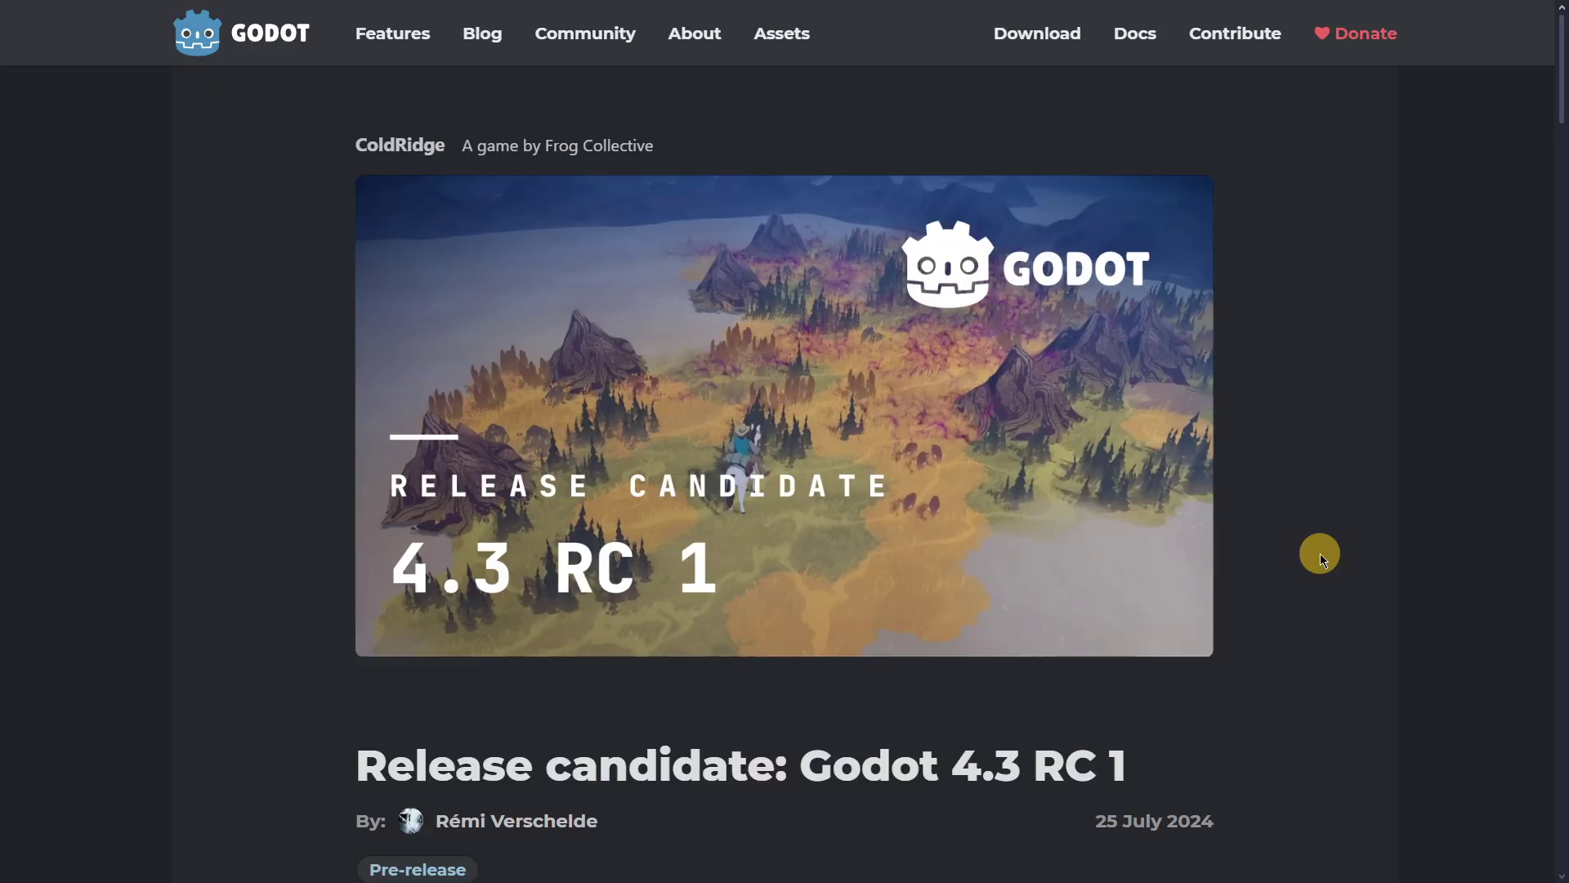
- Briefly reopen the RC 2 article, then return to the homepage news list
key("alt+Left")
left_click(730, 455)
scroll(730, 455, "down", 20)
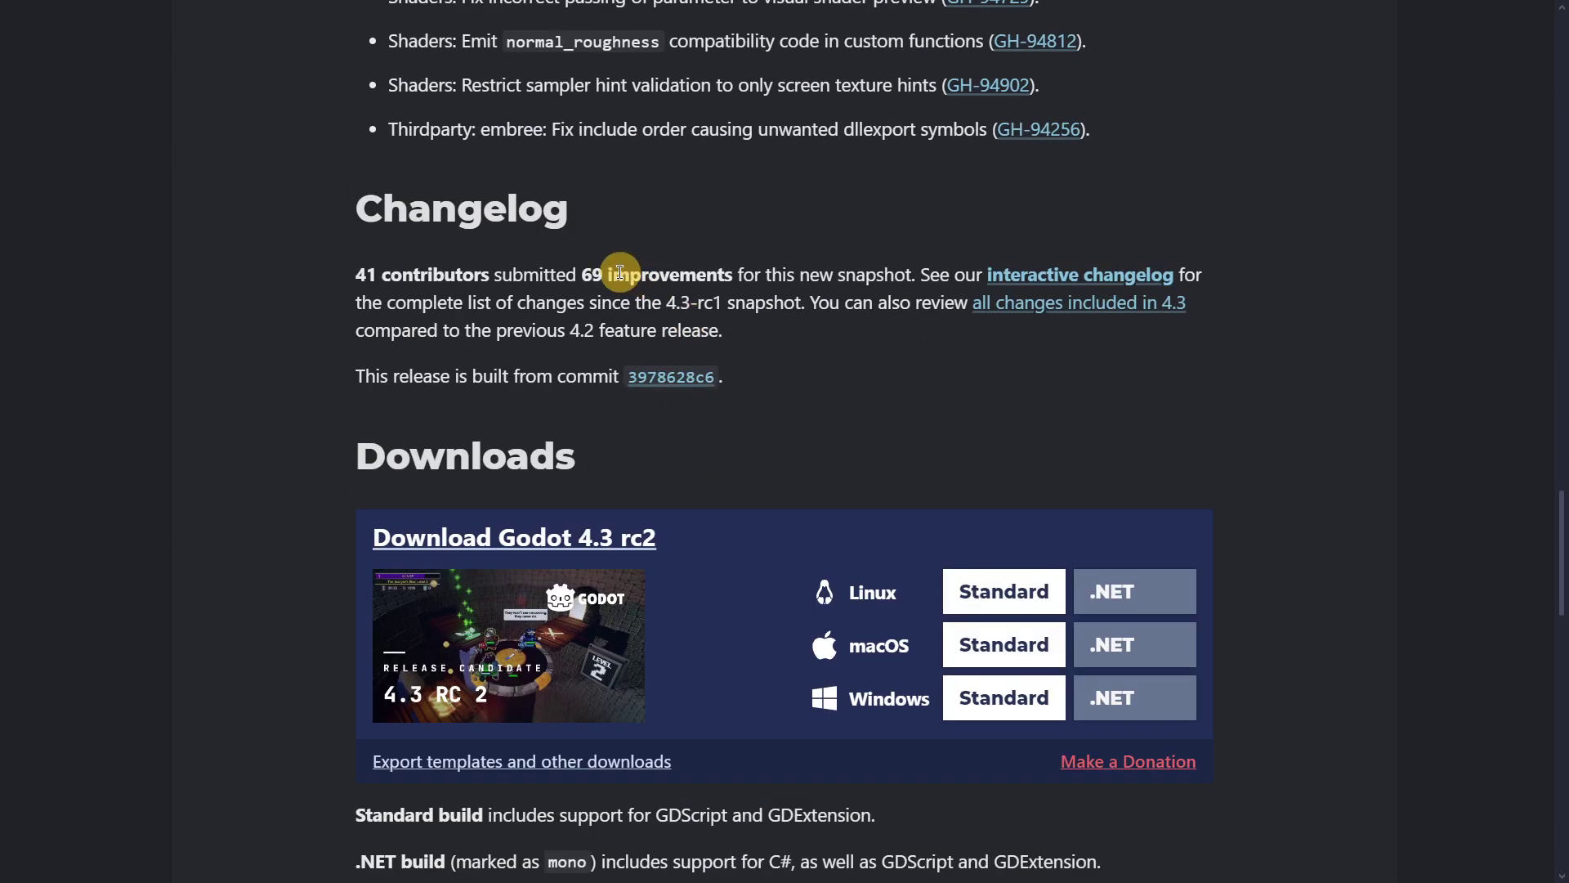
key("alt+Left")
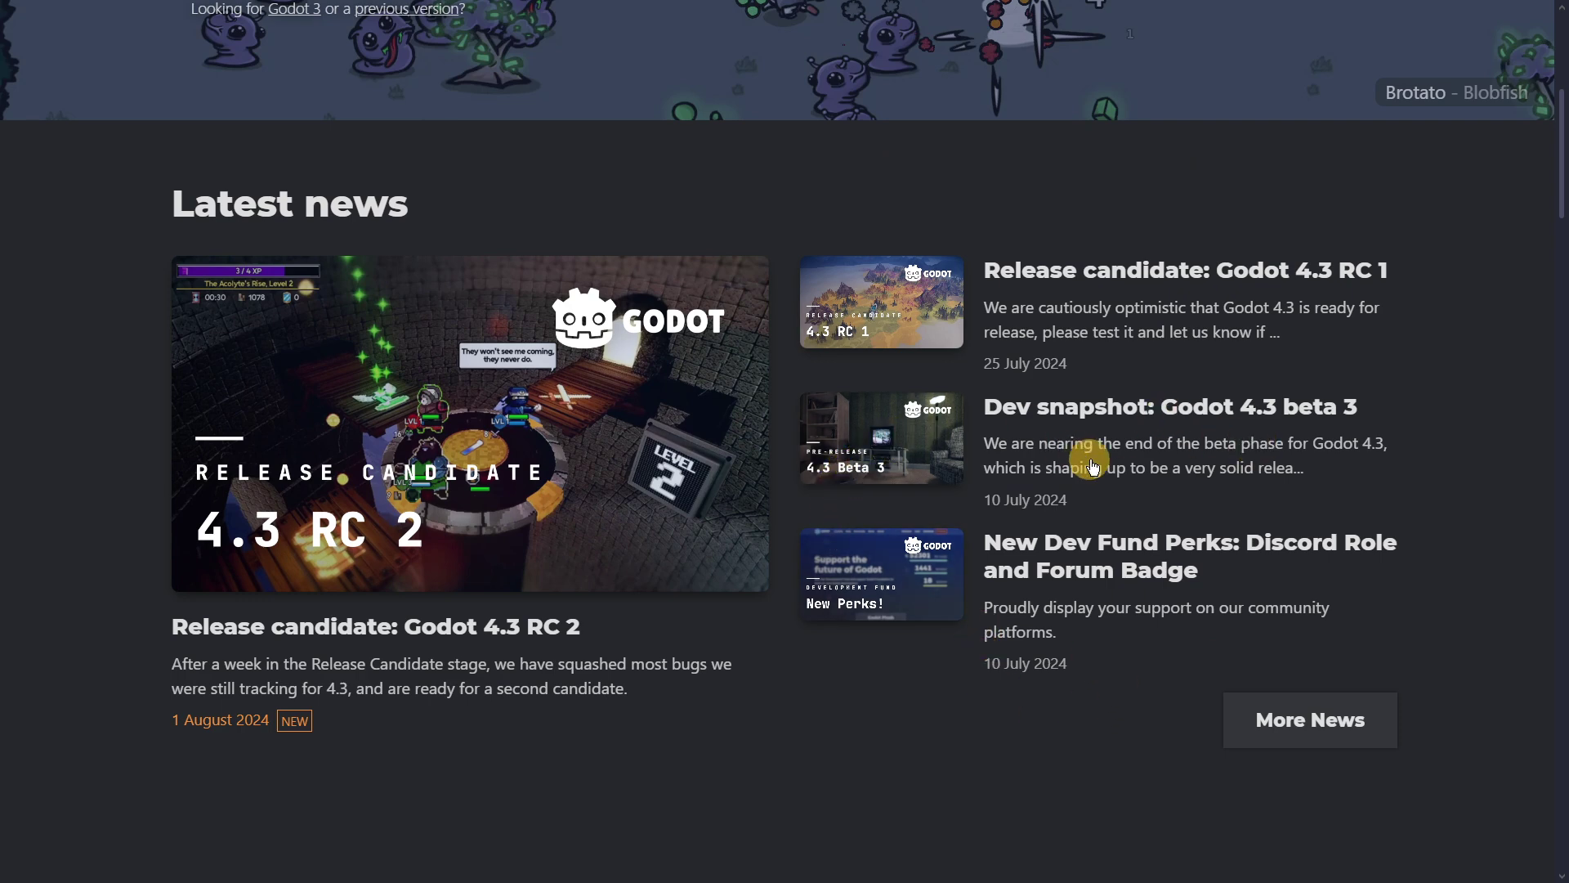
- Read the Godot 4.3 beta 3 article, highlighting its 267 improvements count
left_click(860, 447)
scroll(741, 523, "down", 20)
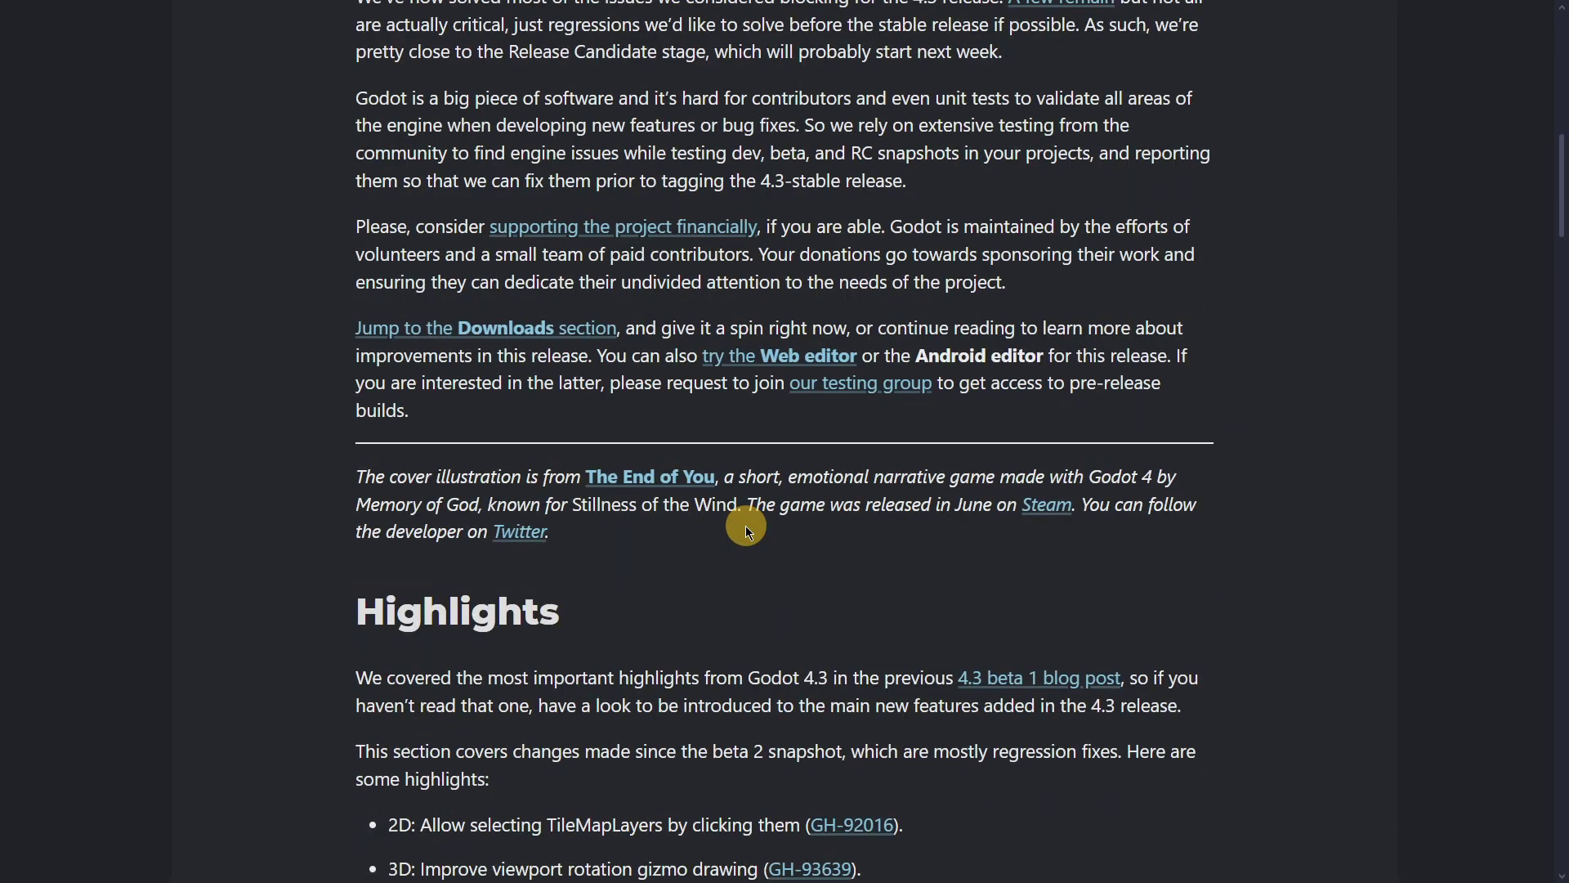
scroll(742, 527, "down", 20)
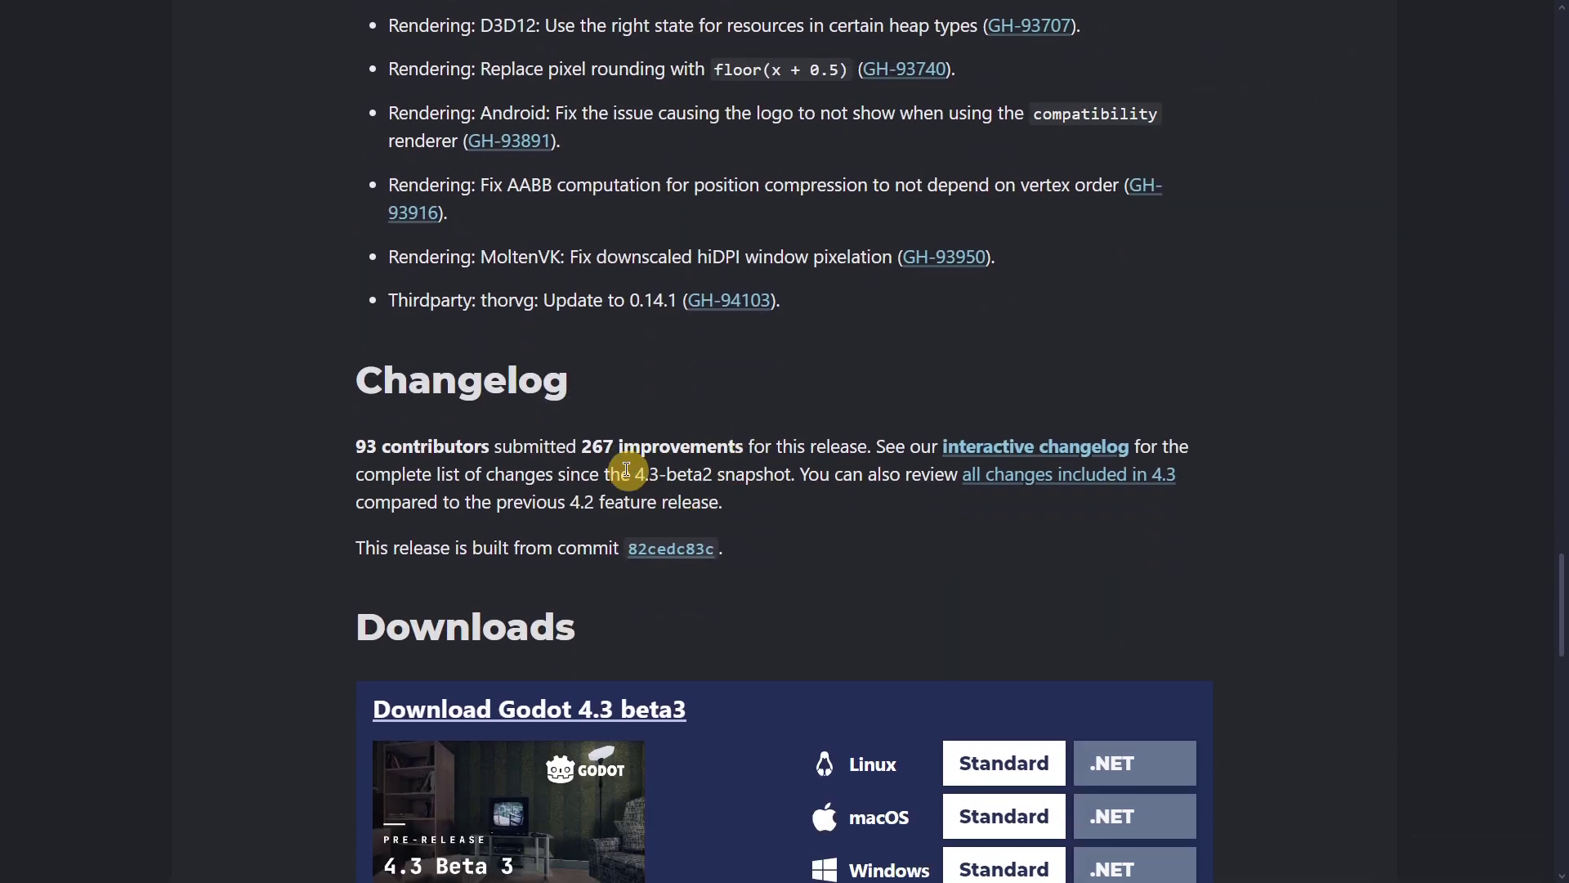
left_click_drag(585, 449, 743, 449)
left_click(719, 471)
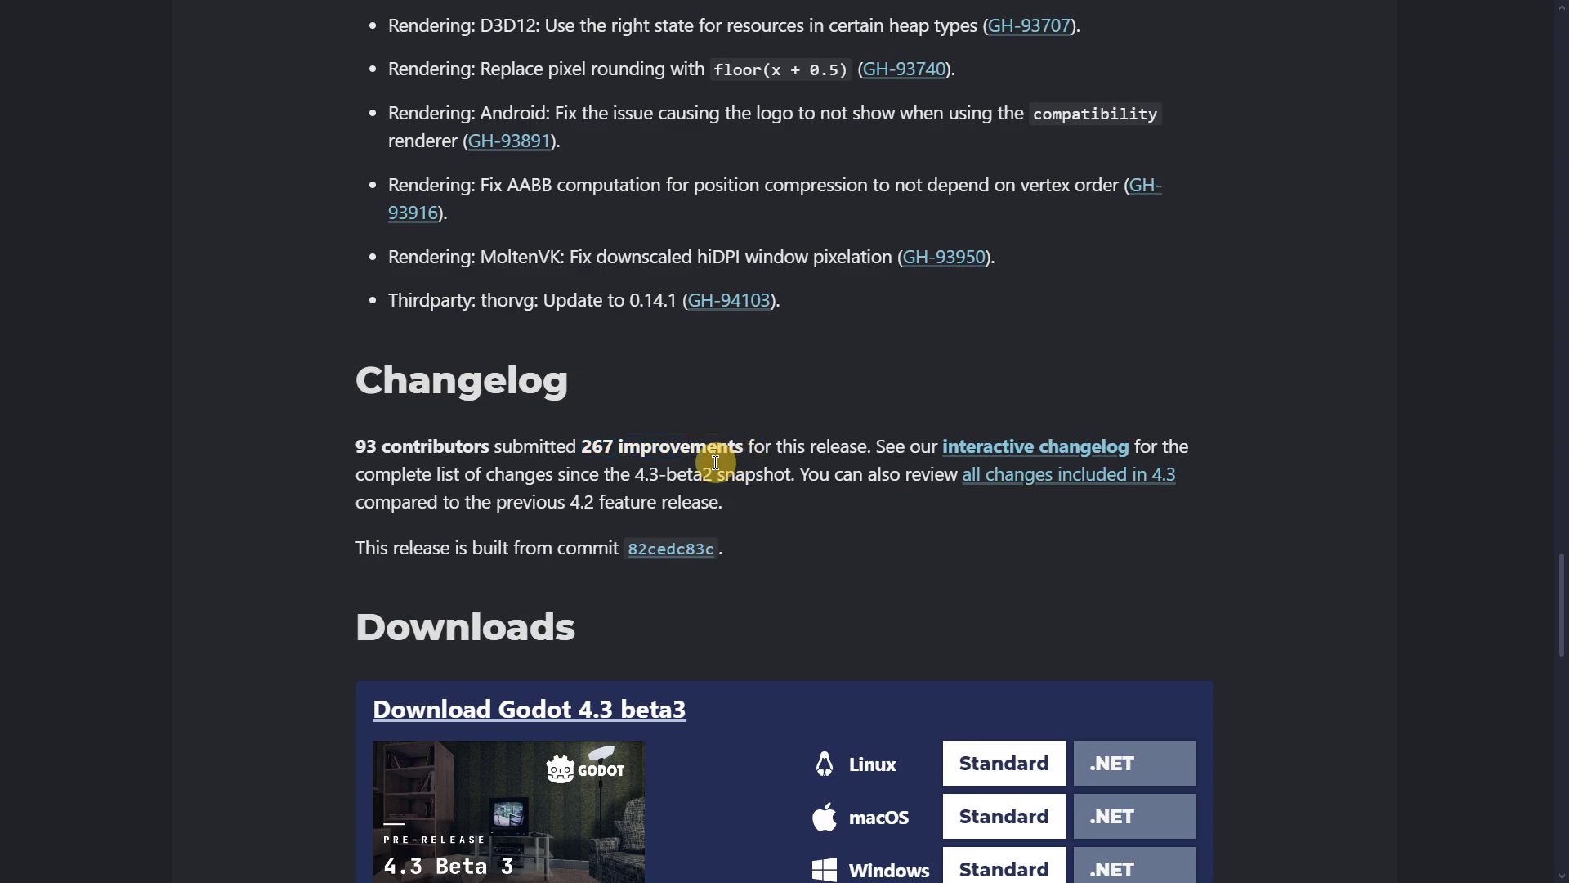
key("alt+Left")
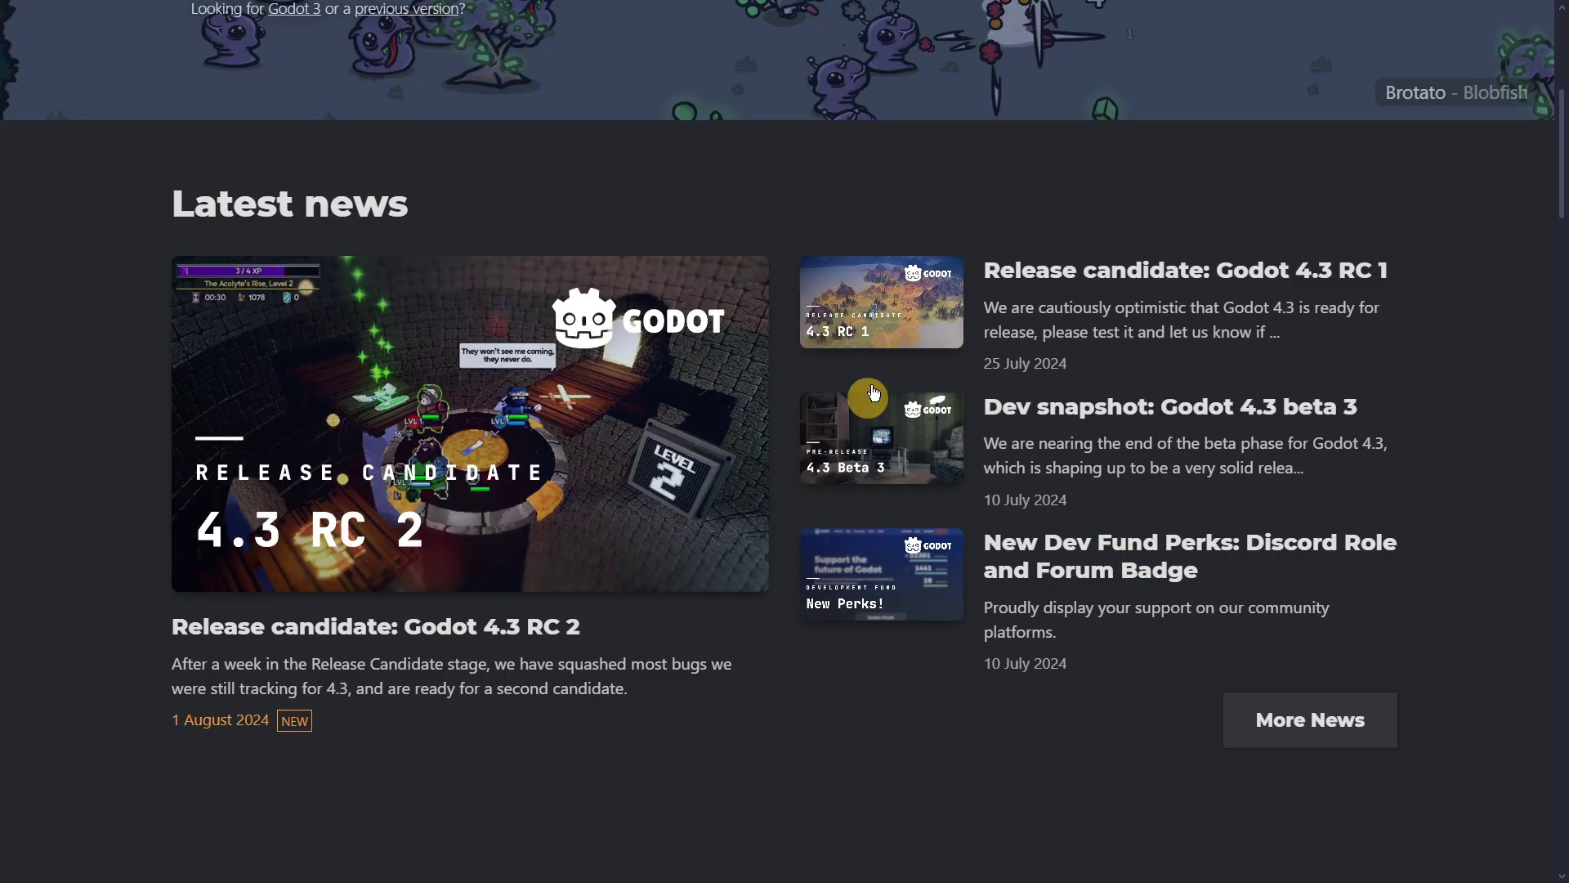
- From the full news listing, read the 4.3 beta 2 article with 223 improvements
left_click(1258, 716)
scroll(1128, 626, "down", 5)
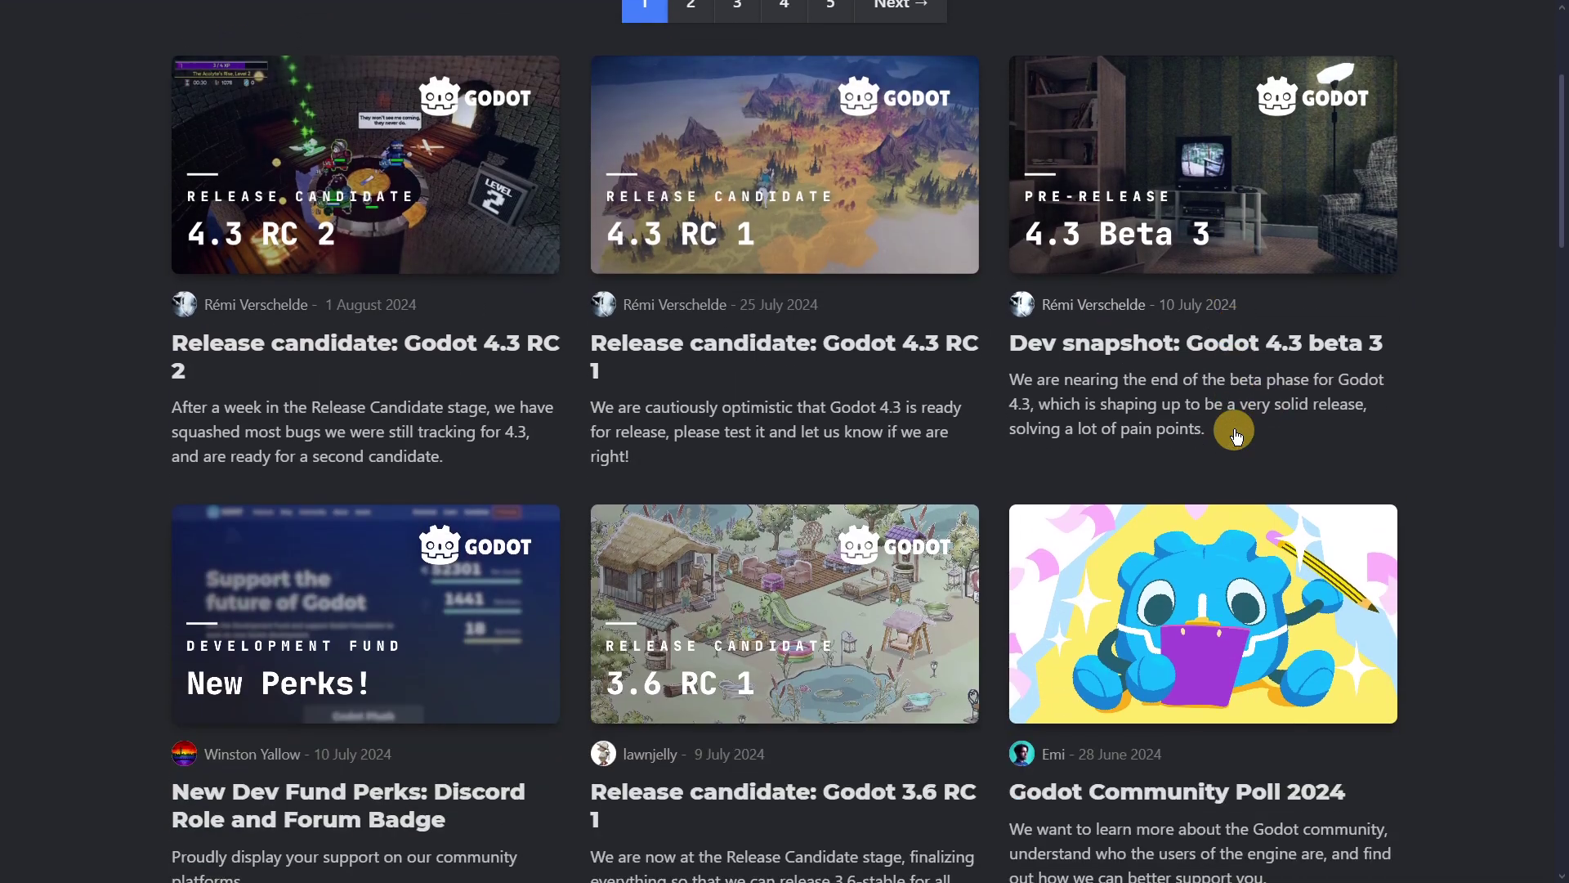
scroll(654, 474, "down", 5)
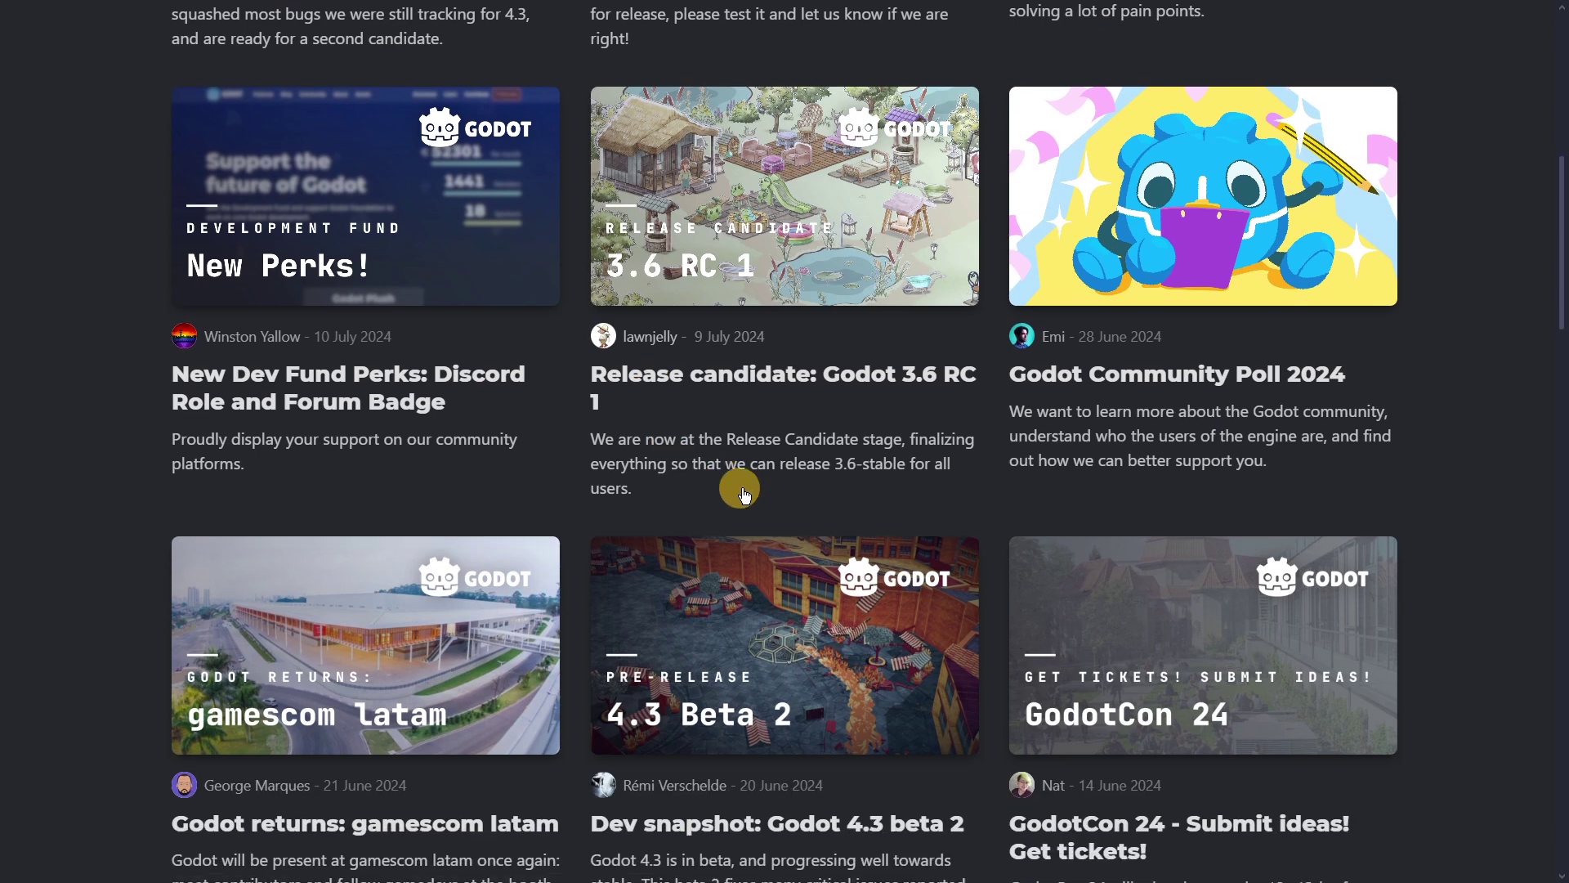
left_click(787, 582)
scroll(883, 527, "down", 15)
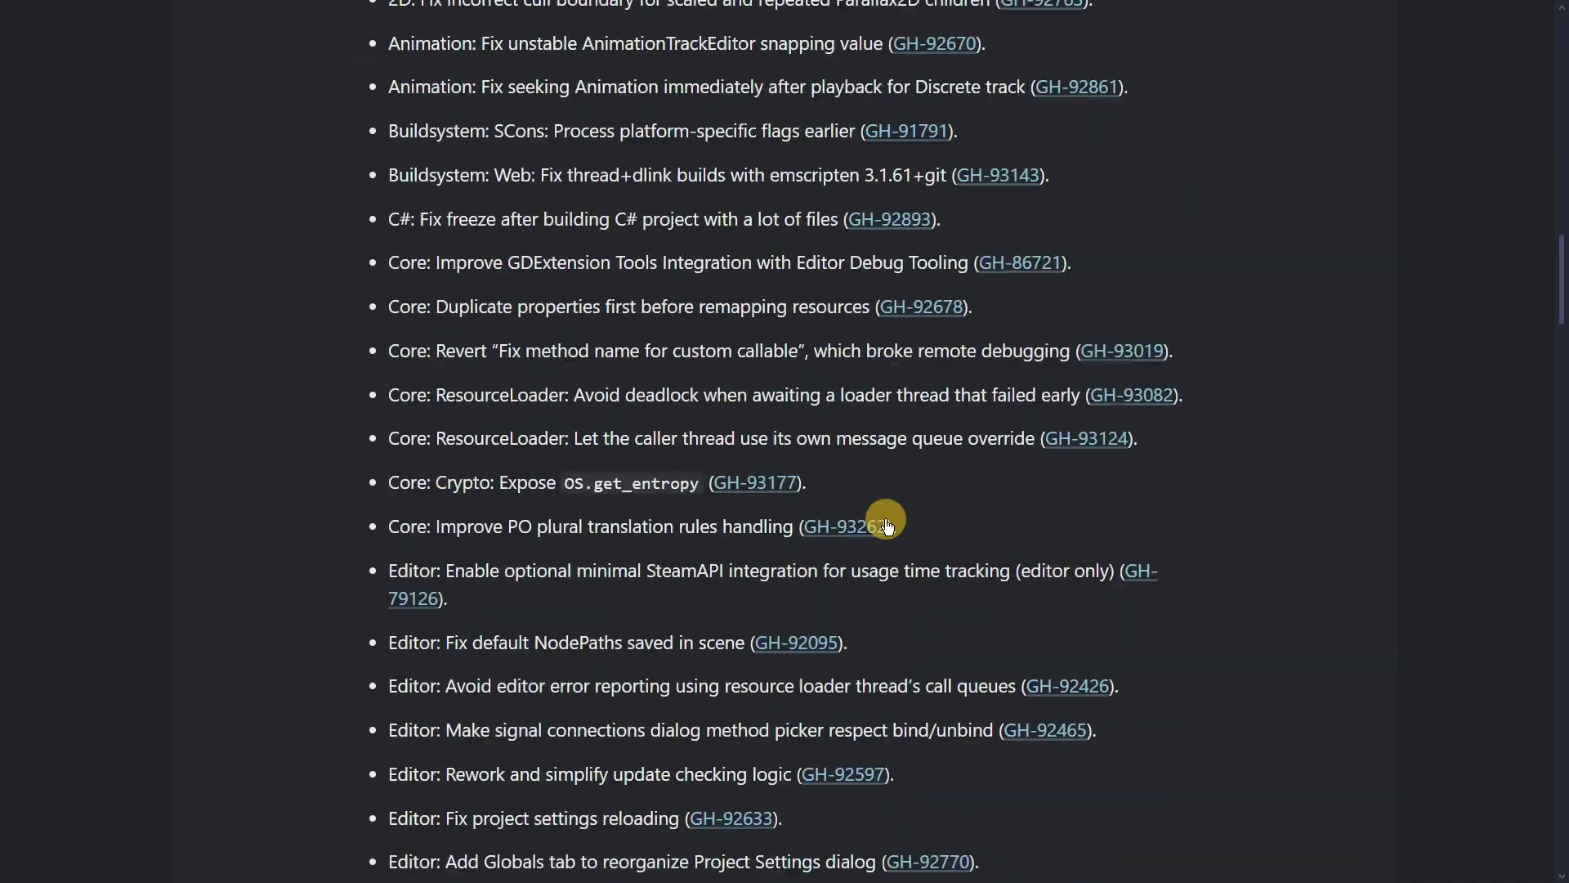
scroll(881, 524, "down", 20)
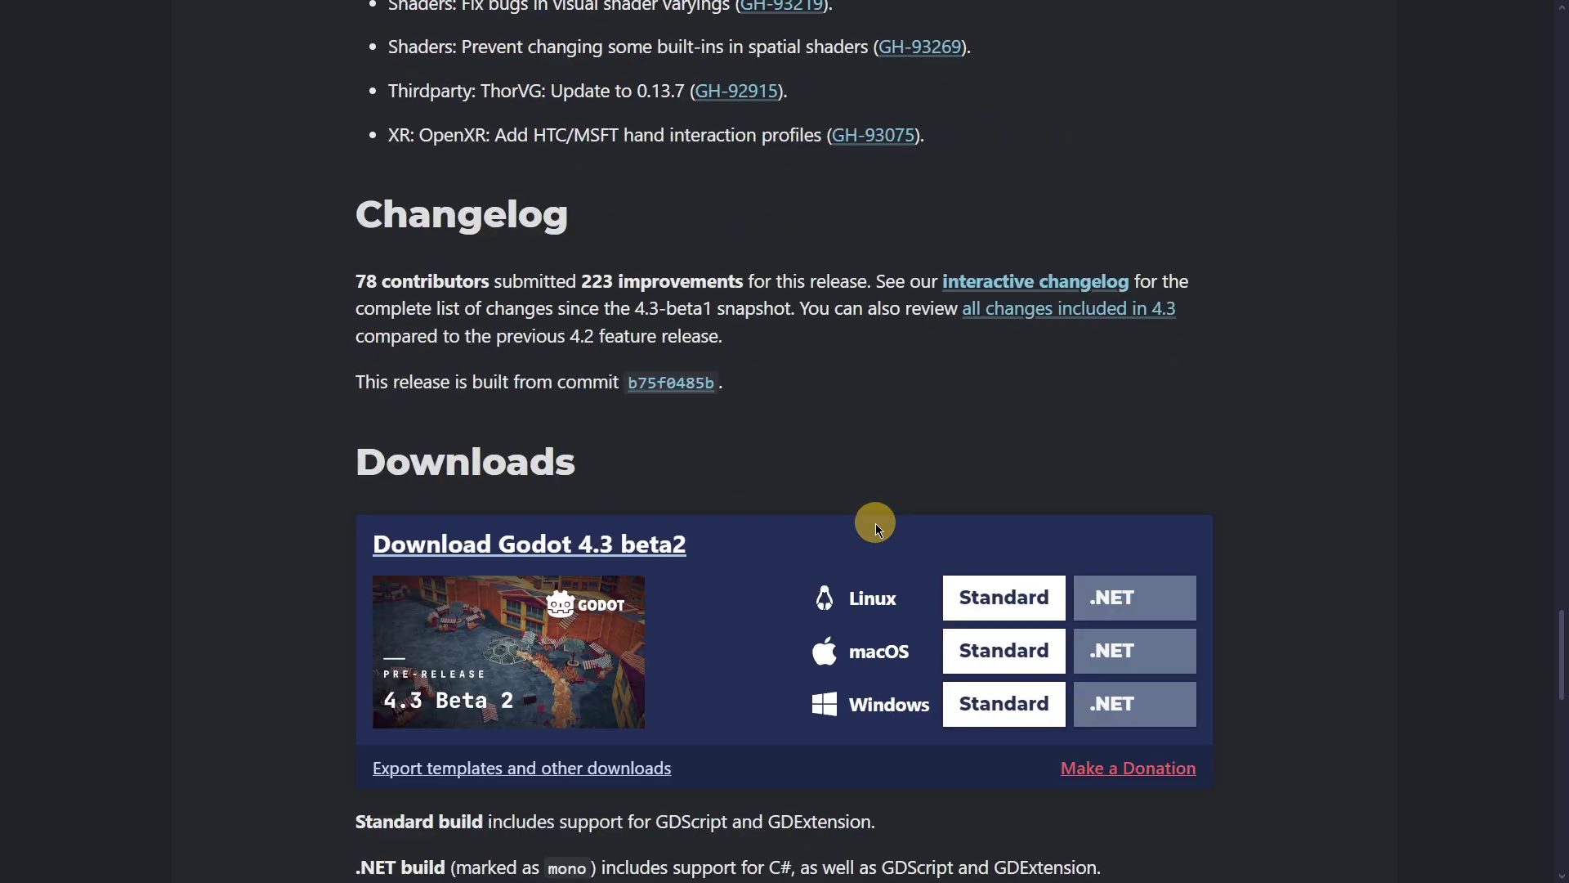
scroll(591, 381, "up", 1)
left_click_drag(584, 382, 725, 379)
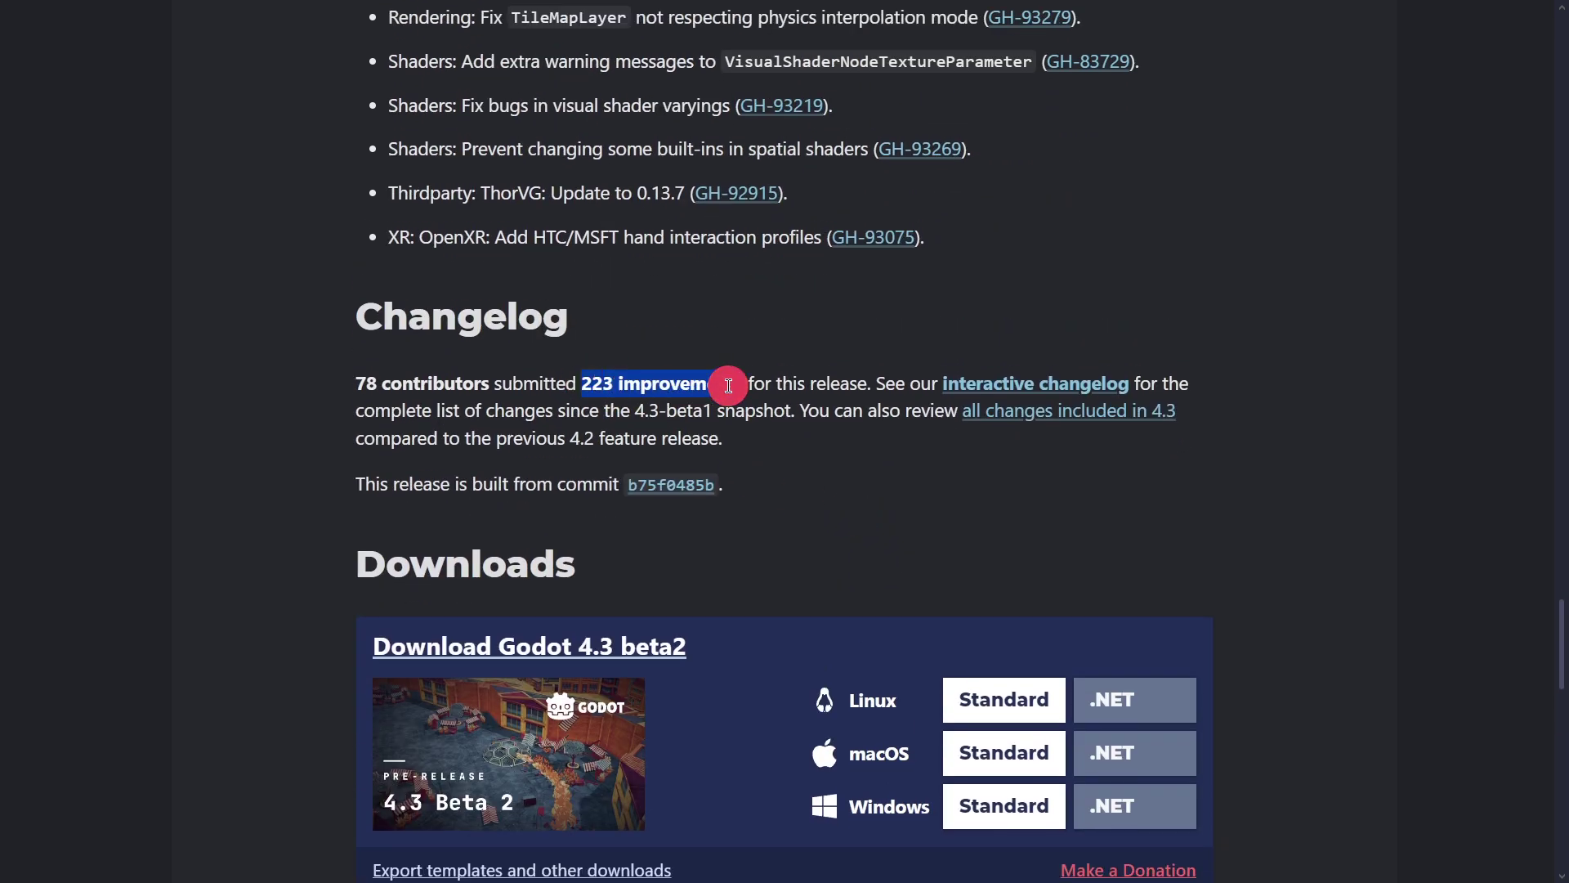
left_click(728, 434)
key("alt+Left")
- Read the Godot 4.3 beta 1 article, highlighting its 466 improvements count
scroll(729, 434, "down", 6)
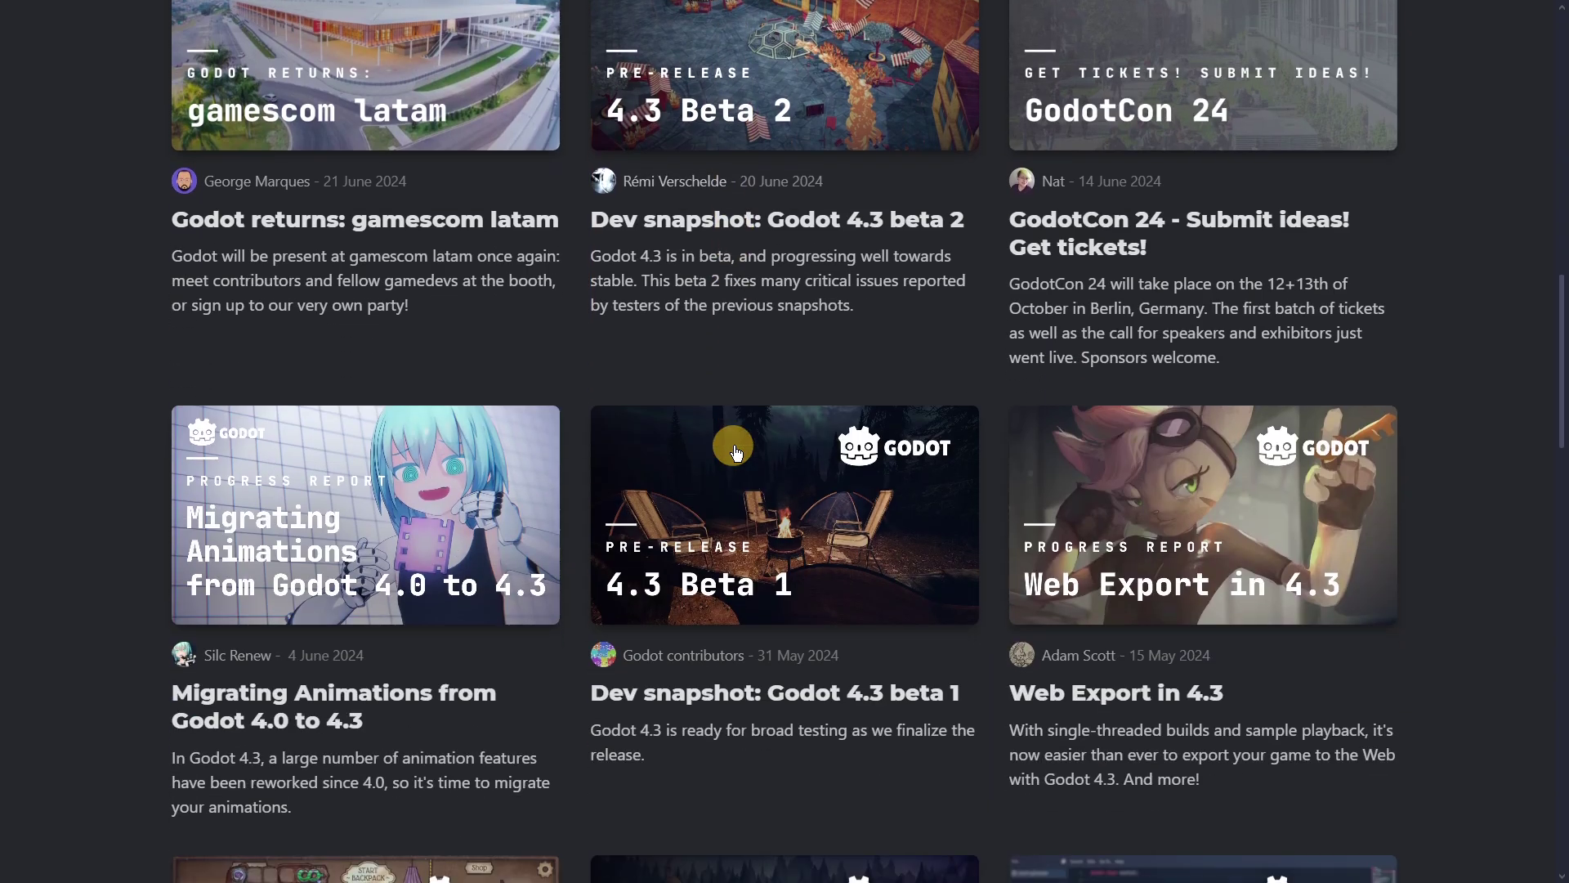
left_click(890, 408)
scroll(890, 404, "down", 20)
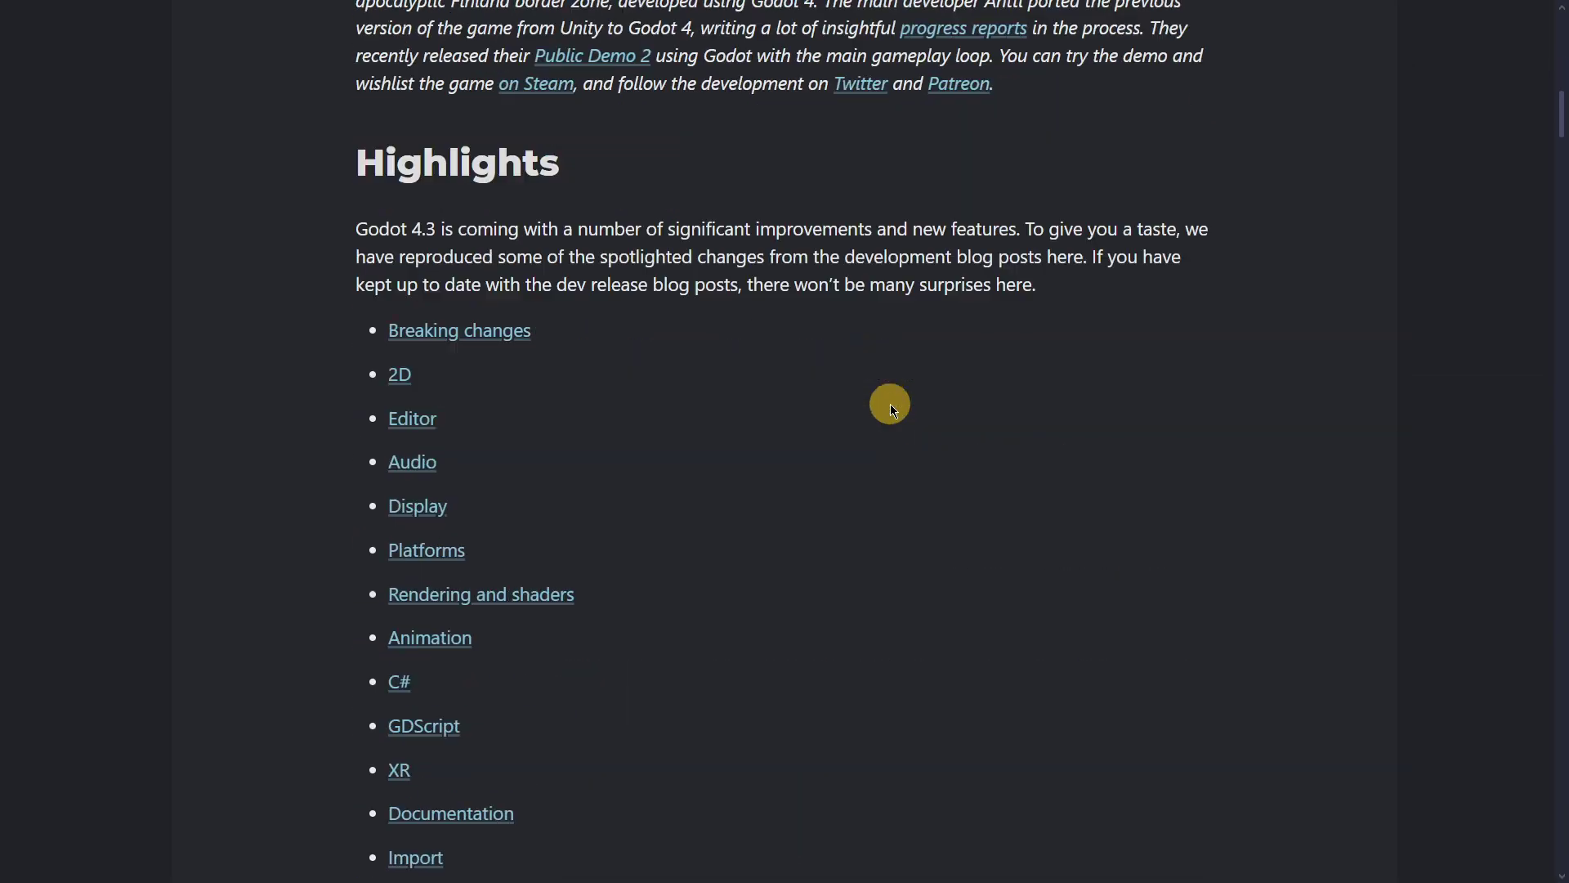
scroll(888, 412, "down", 20)
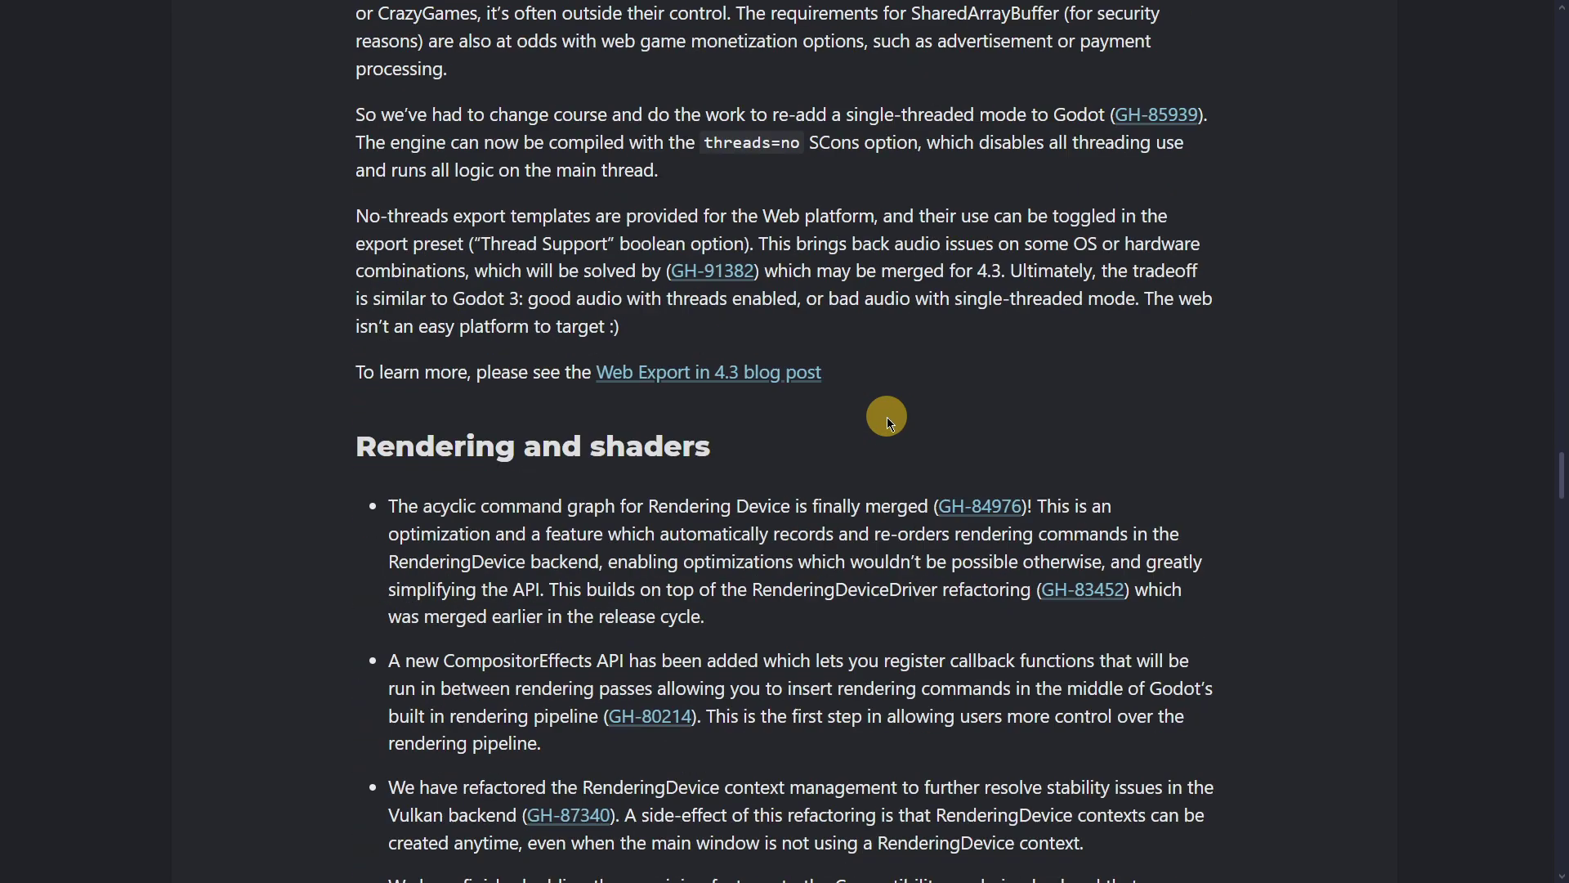
scroll(888, 418, "down", 20)
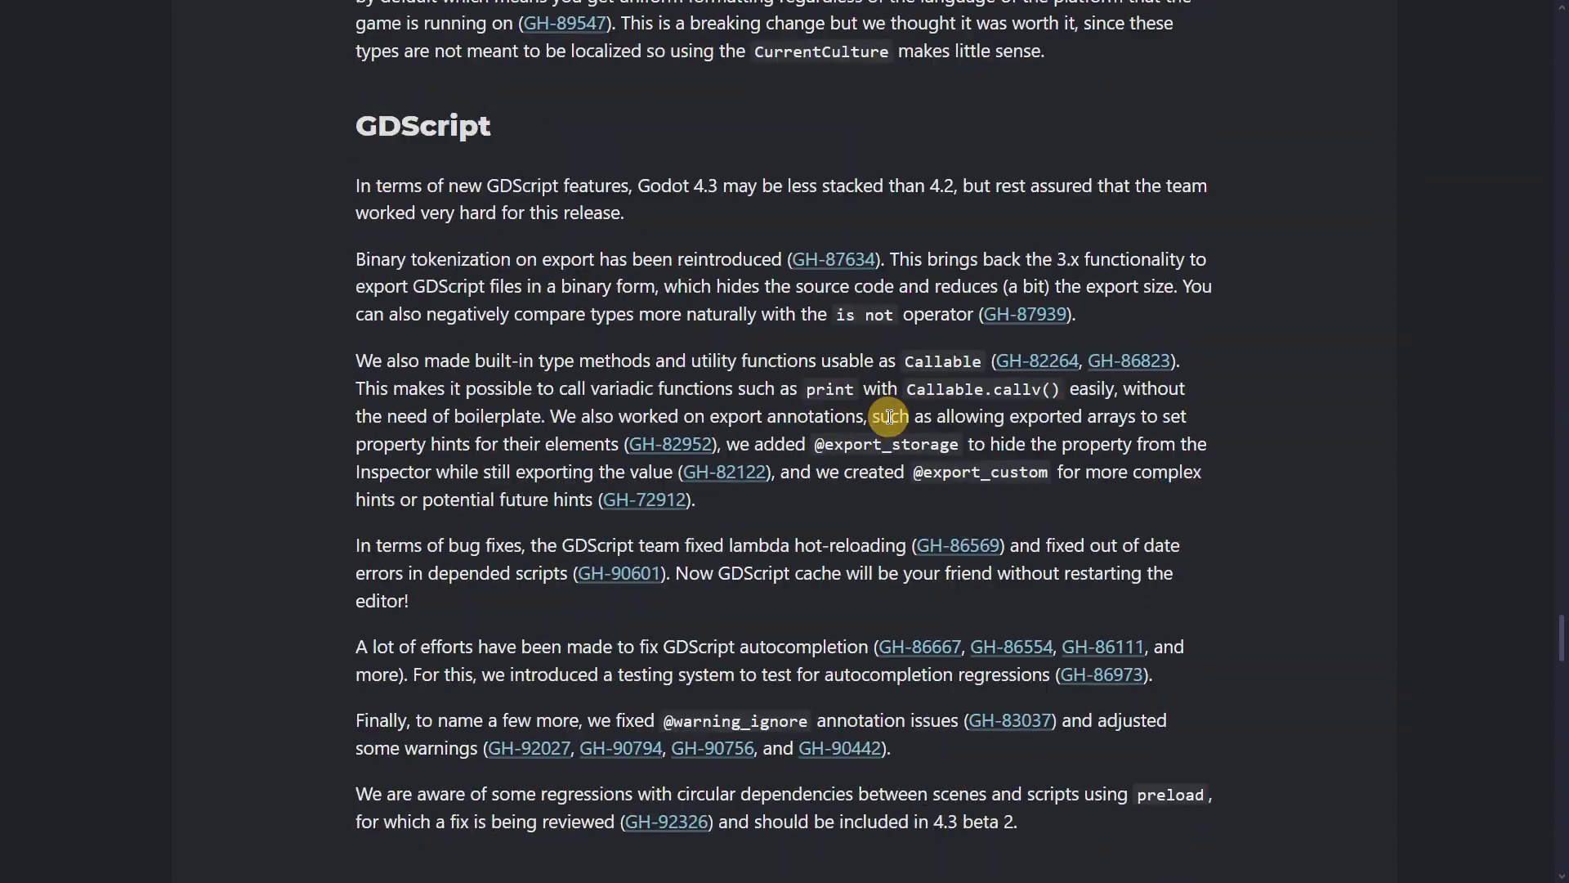
scroll(891, 421, "down", 2)
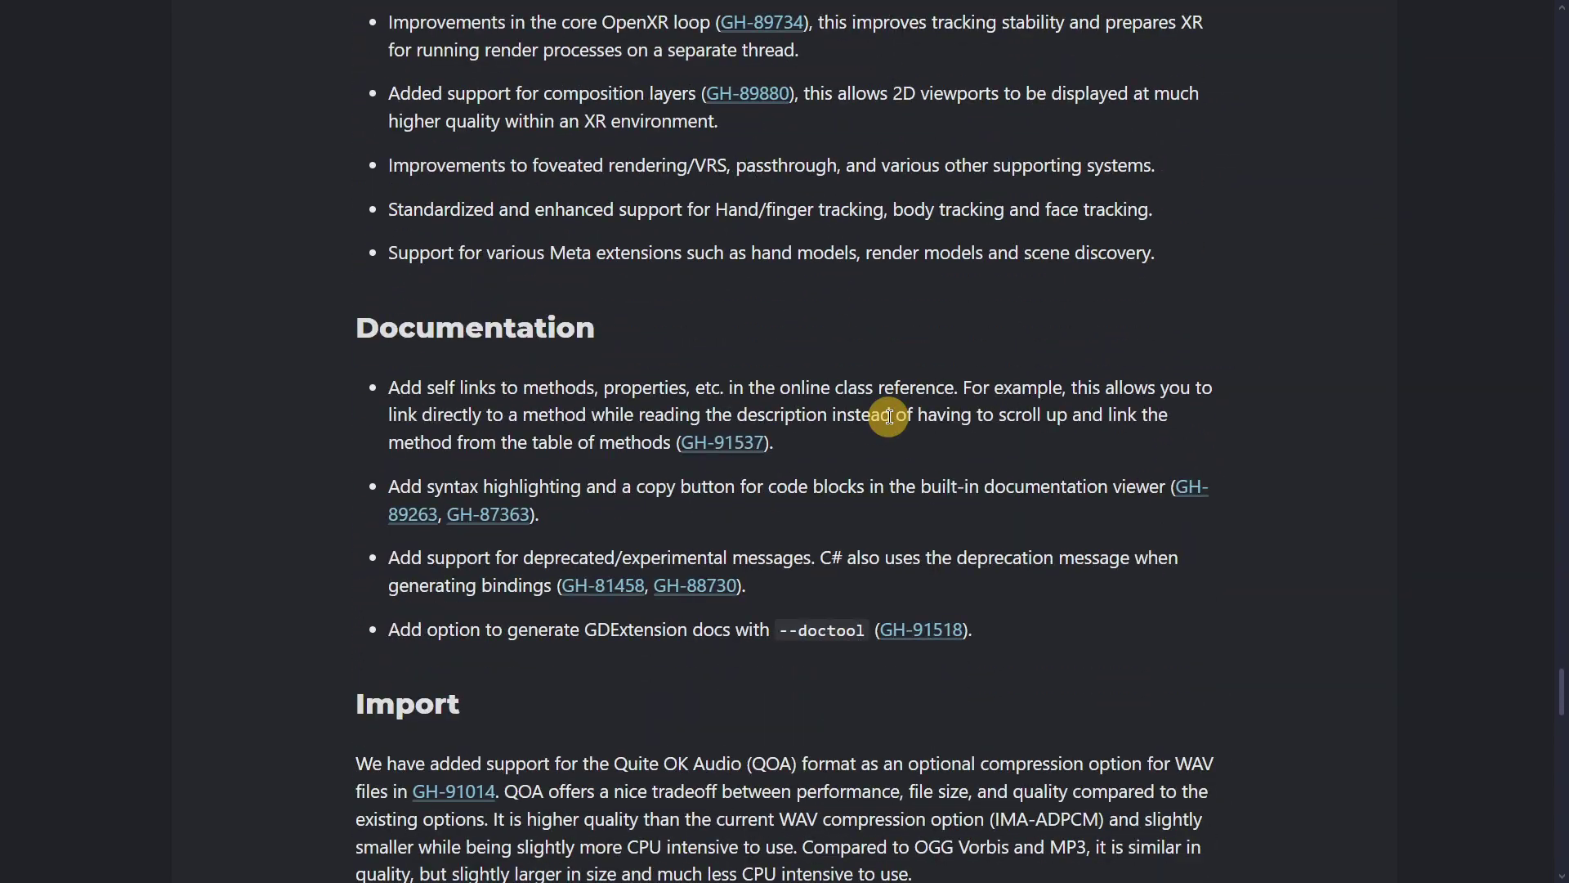
scroll(889, 417, "down", 8)
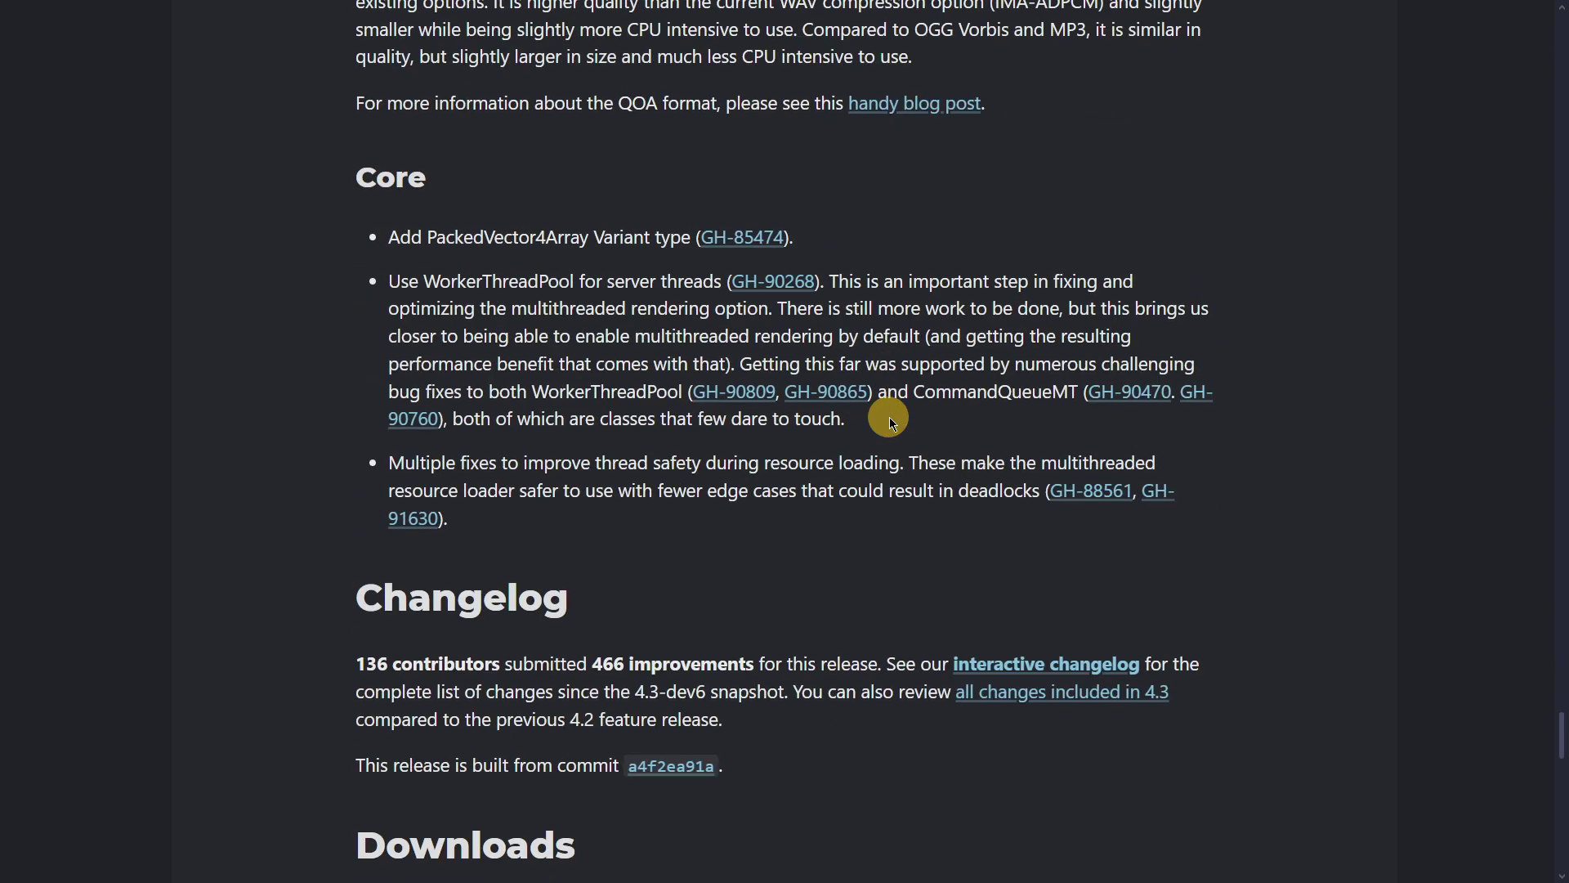
left_click_drag(591, 664, 771, 668)
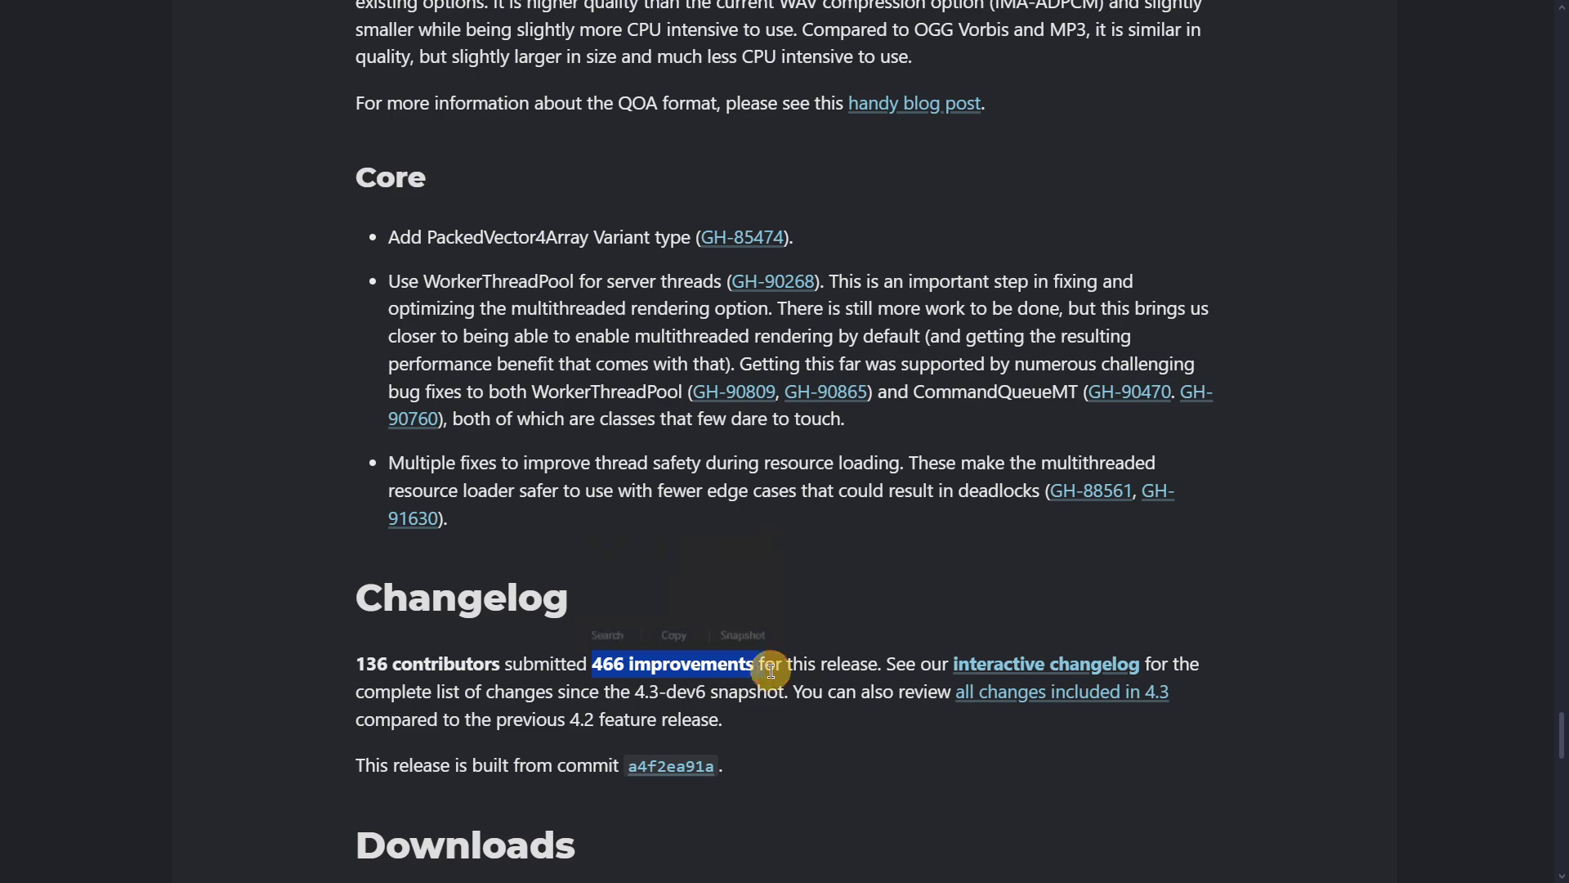
left_click(814, 678)
key("alt+Left")
- Back in the news listing, open the 4.3 RC 2 release candidate article
scroll(812, 664, "down", 4)
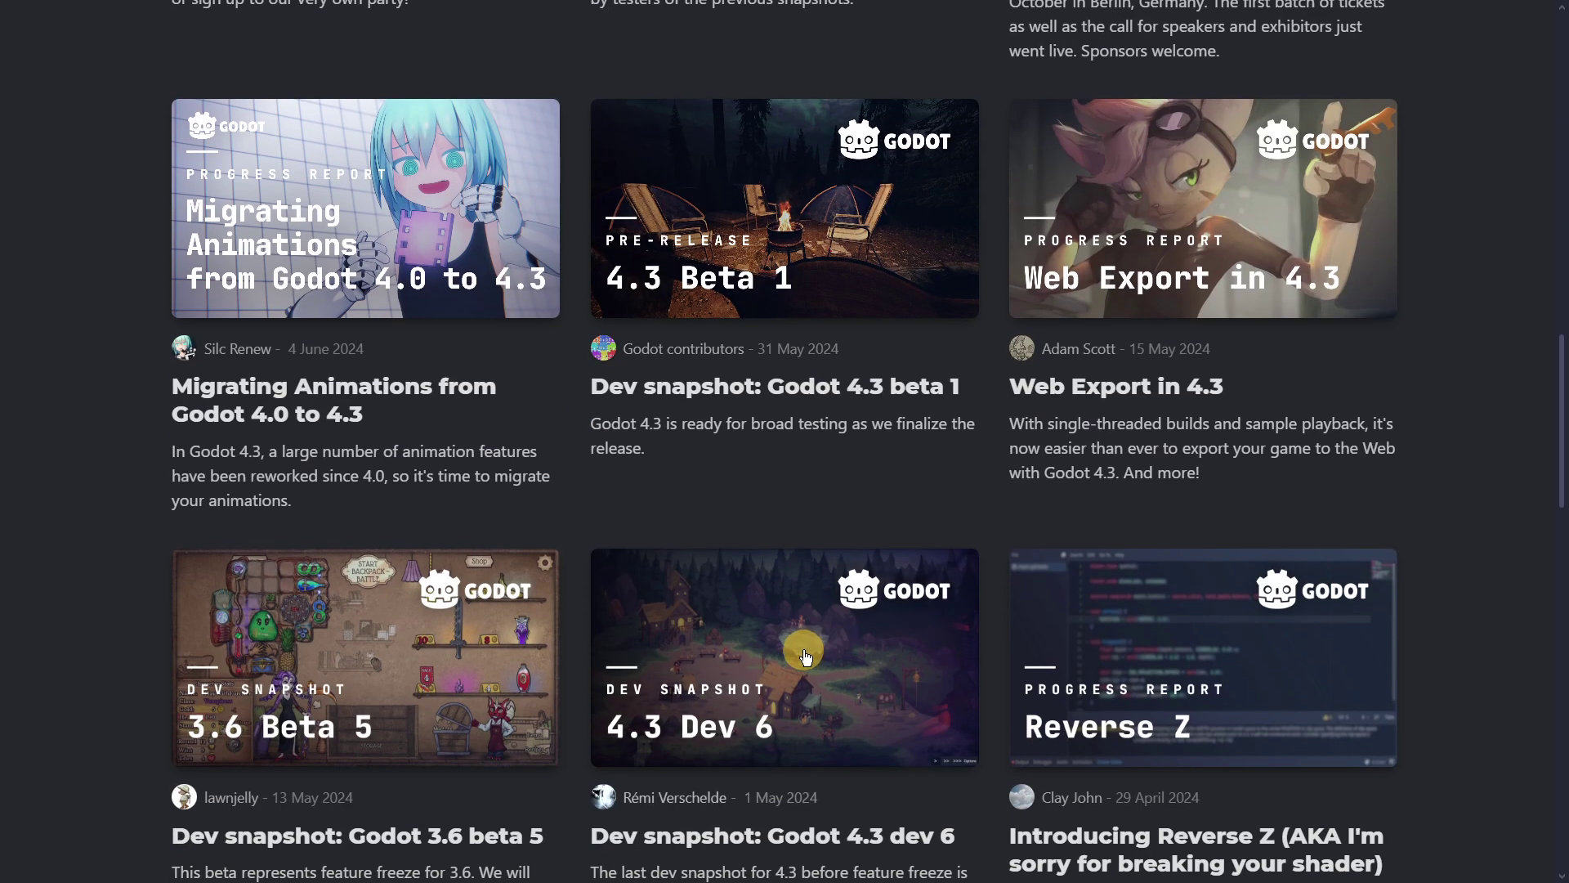
scroll(805, 656, "up", 15)
left_click(383, 530)
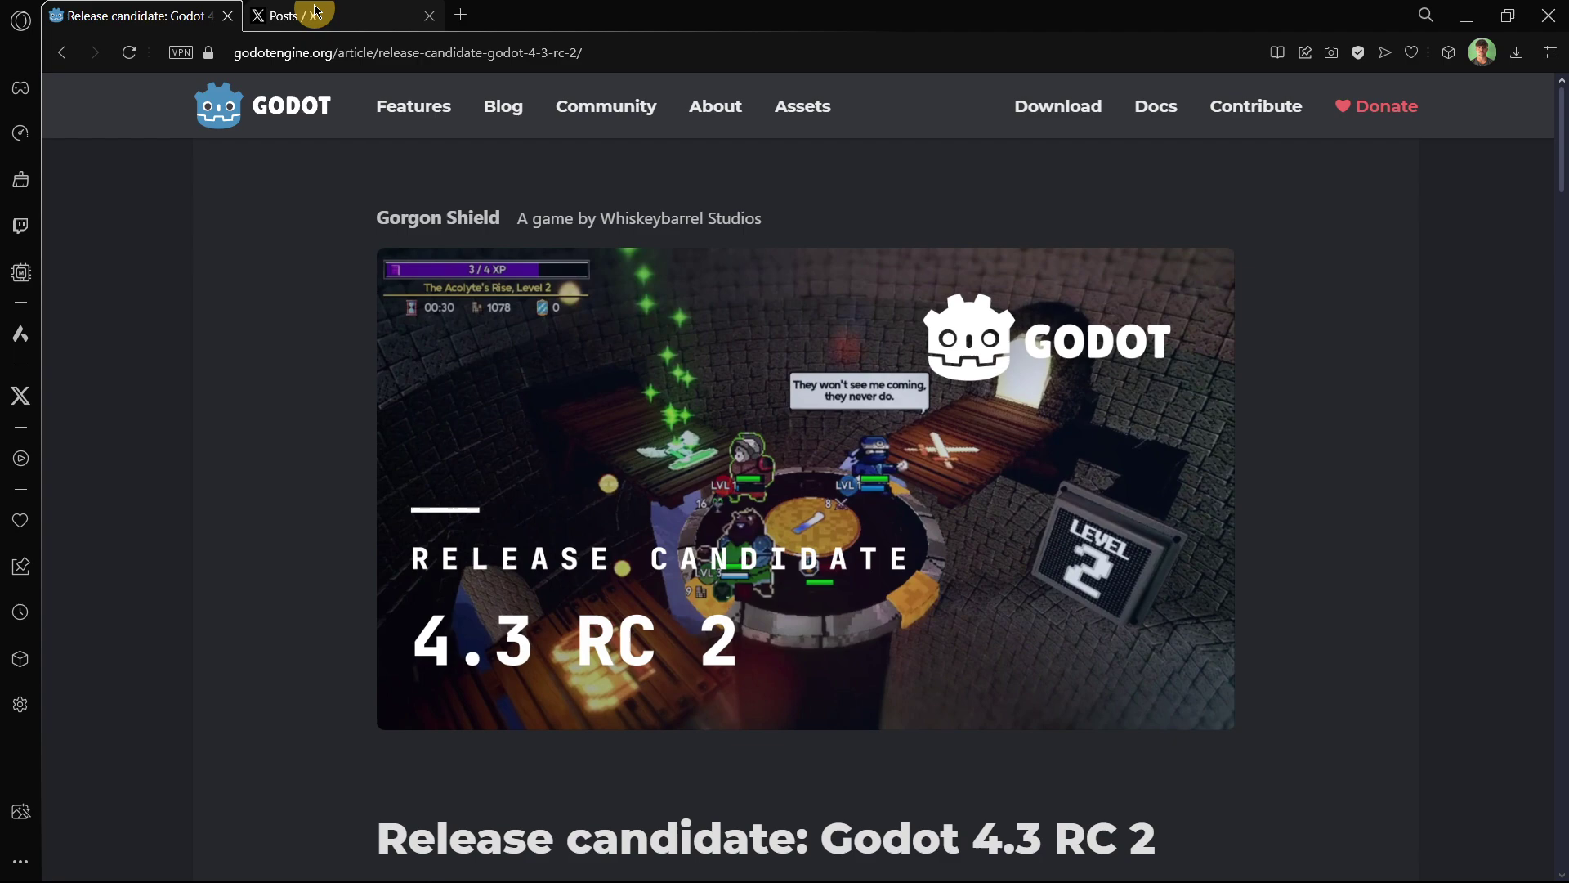
- View Godot Engine's X post announcing 4.3 RC 2 in full screen, selecting its first line
left_click(301, 16)
left_click(90, 389)
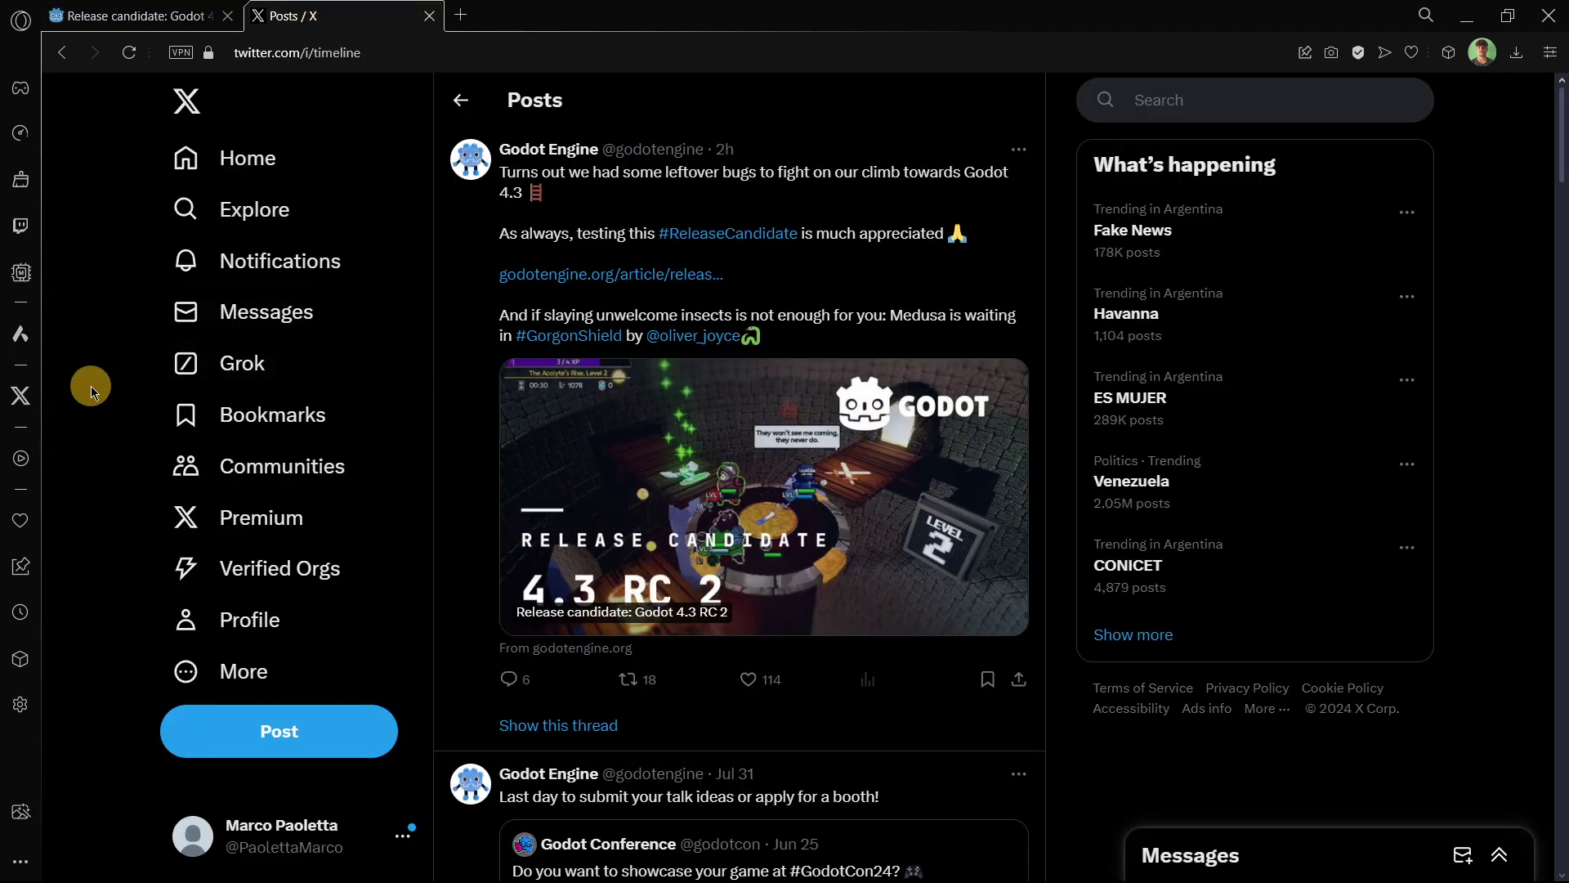
key("F11")
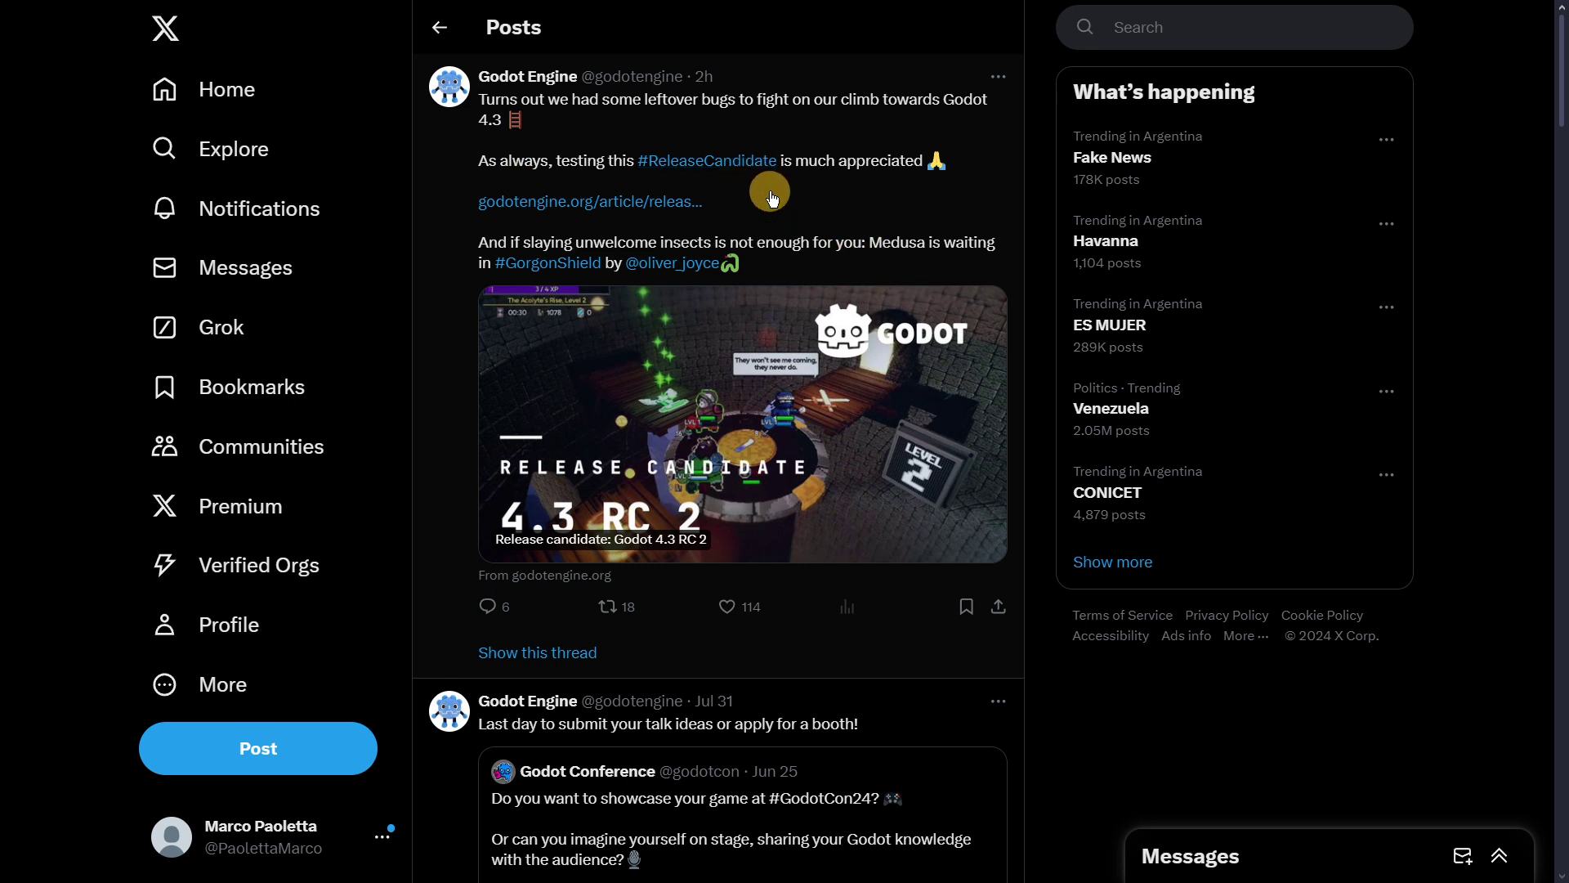
left_click_drag(477, 96, 512, 129)
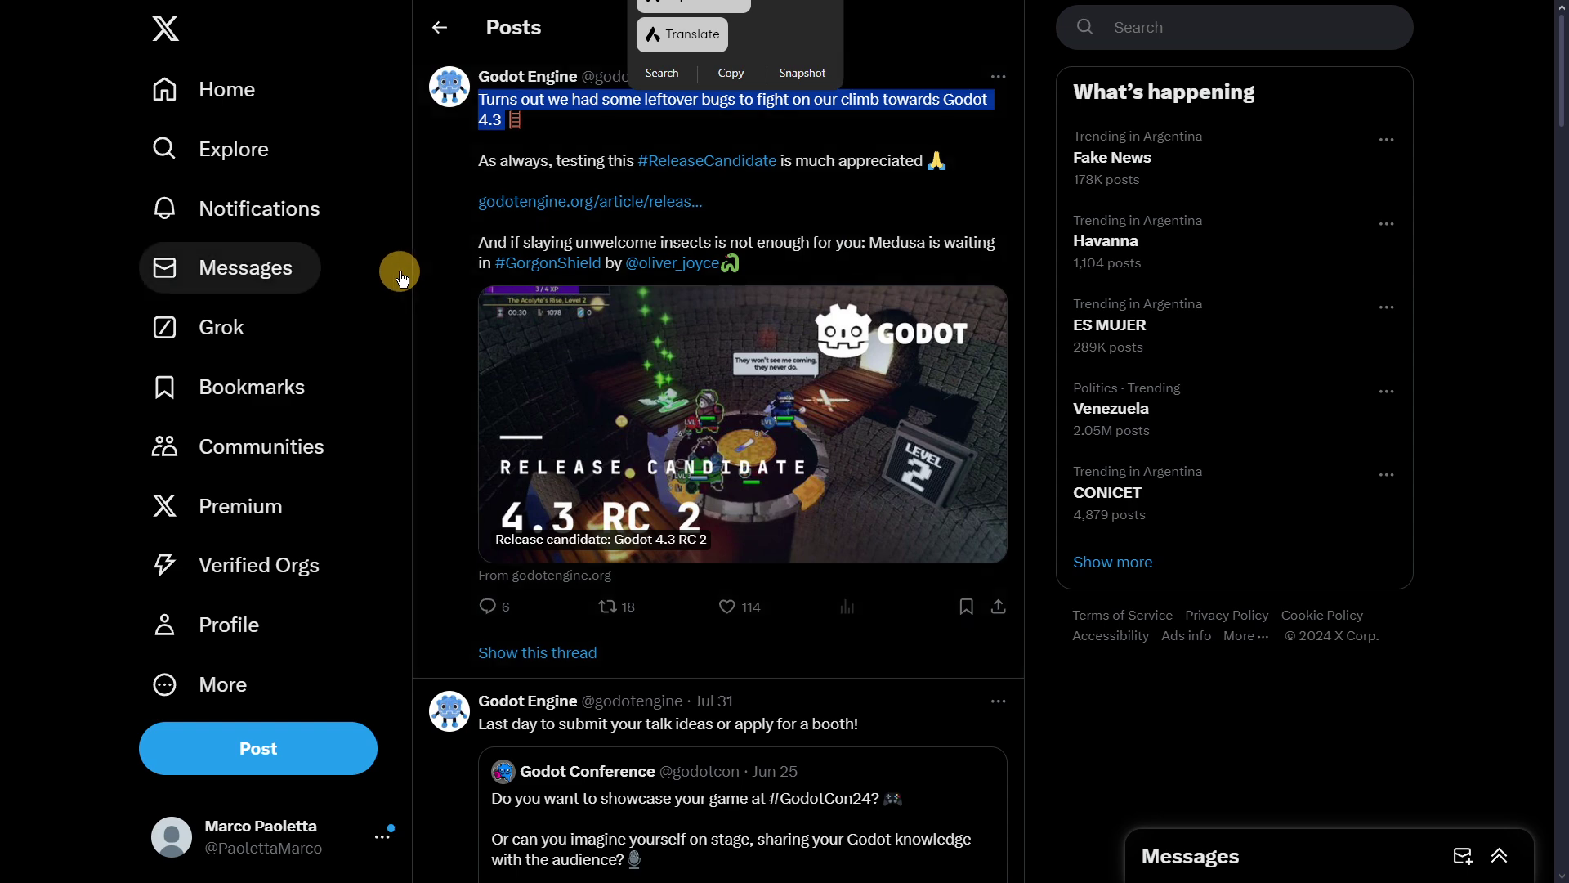
left_click(1111, 703)
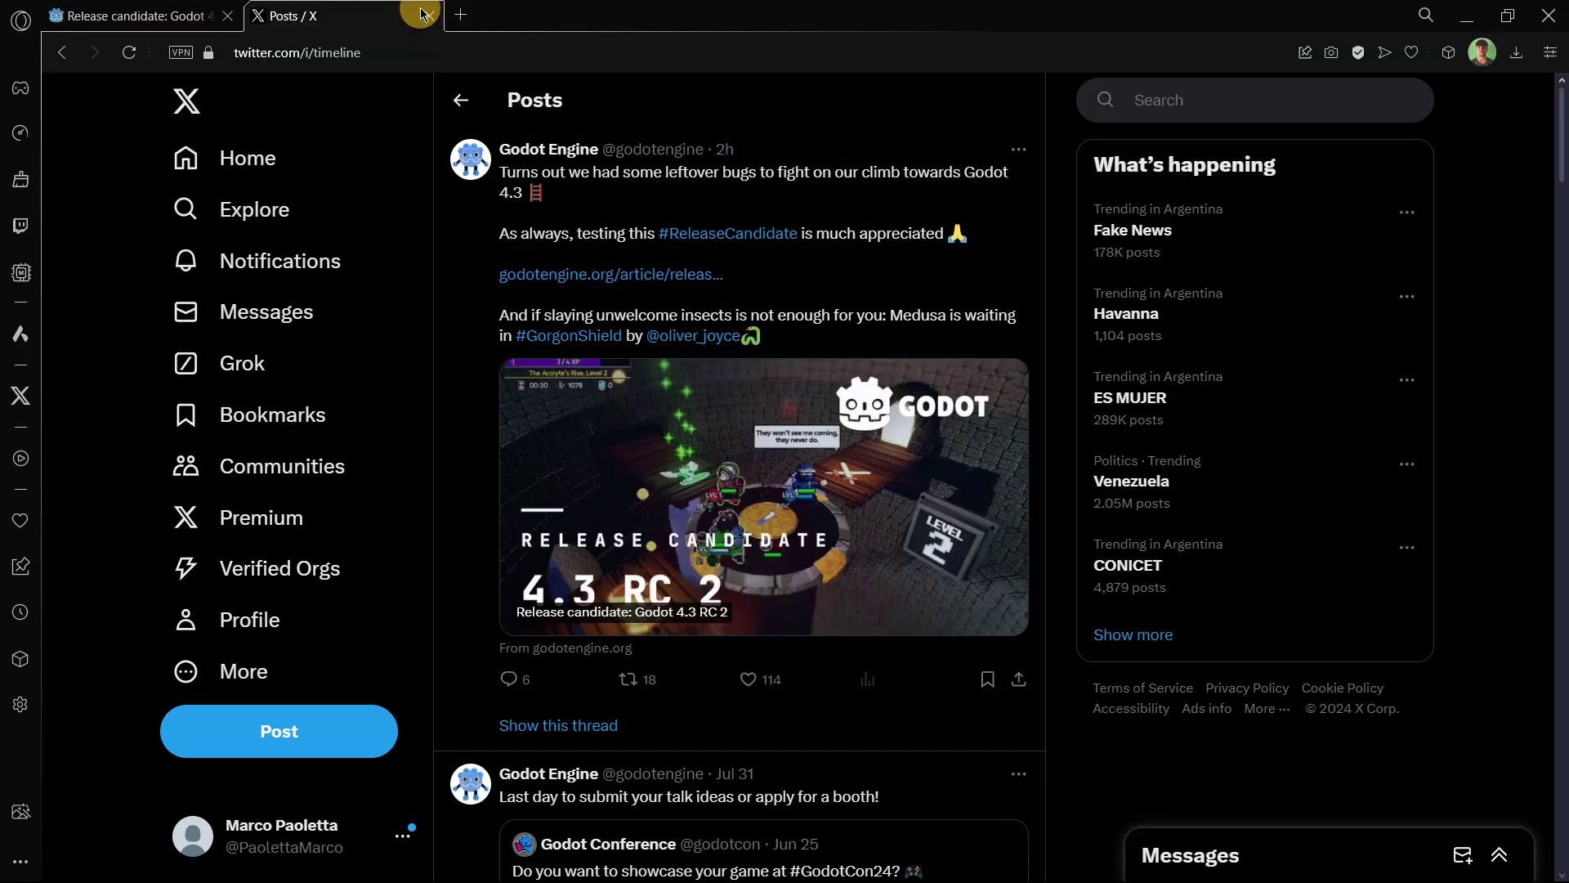
- Show the RC 2 article full screen and scroll past Highlights and Changelog to Downloads
left_click(434, 16)
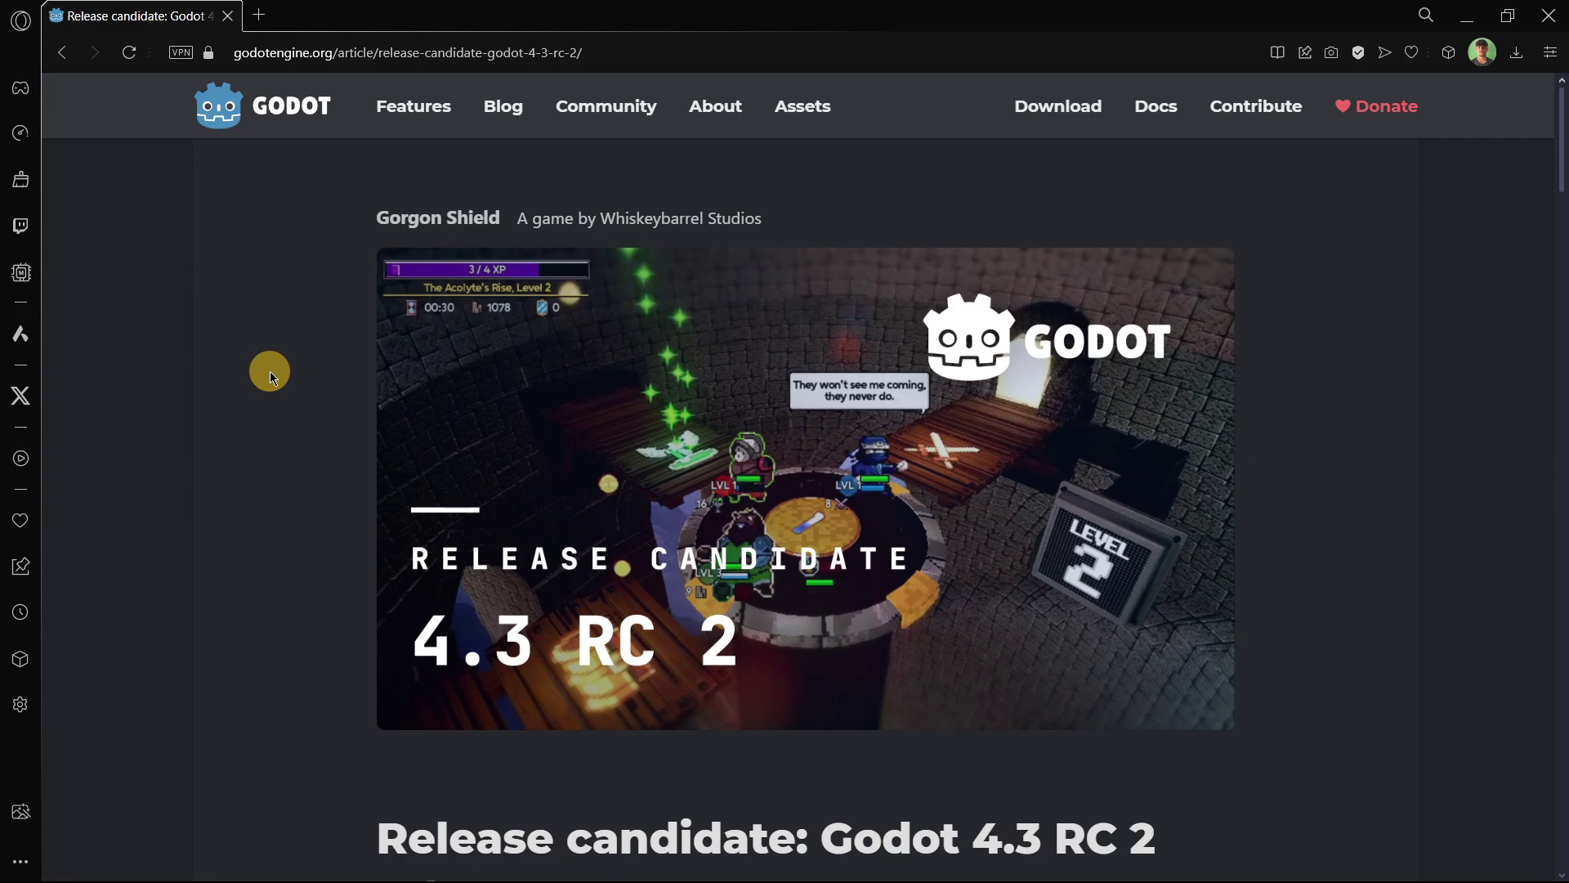
key("F11")
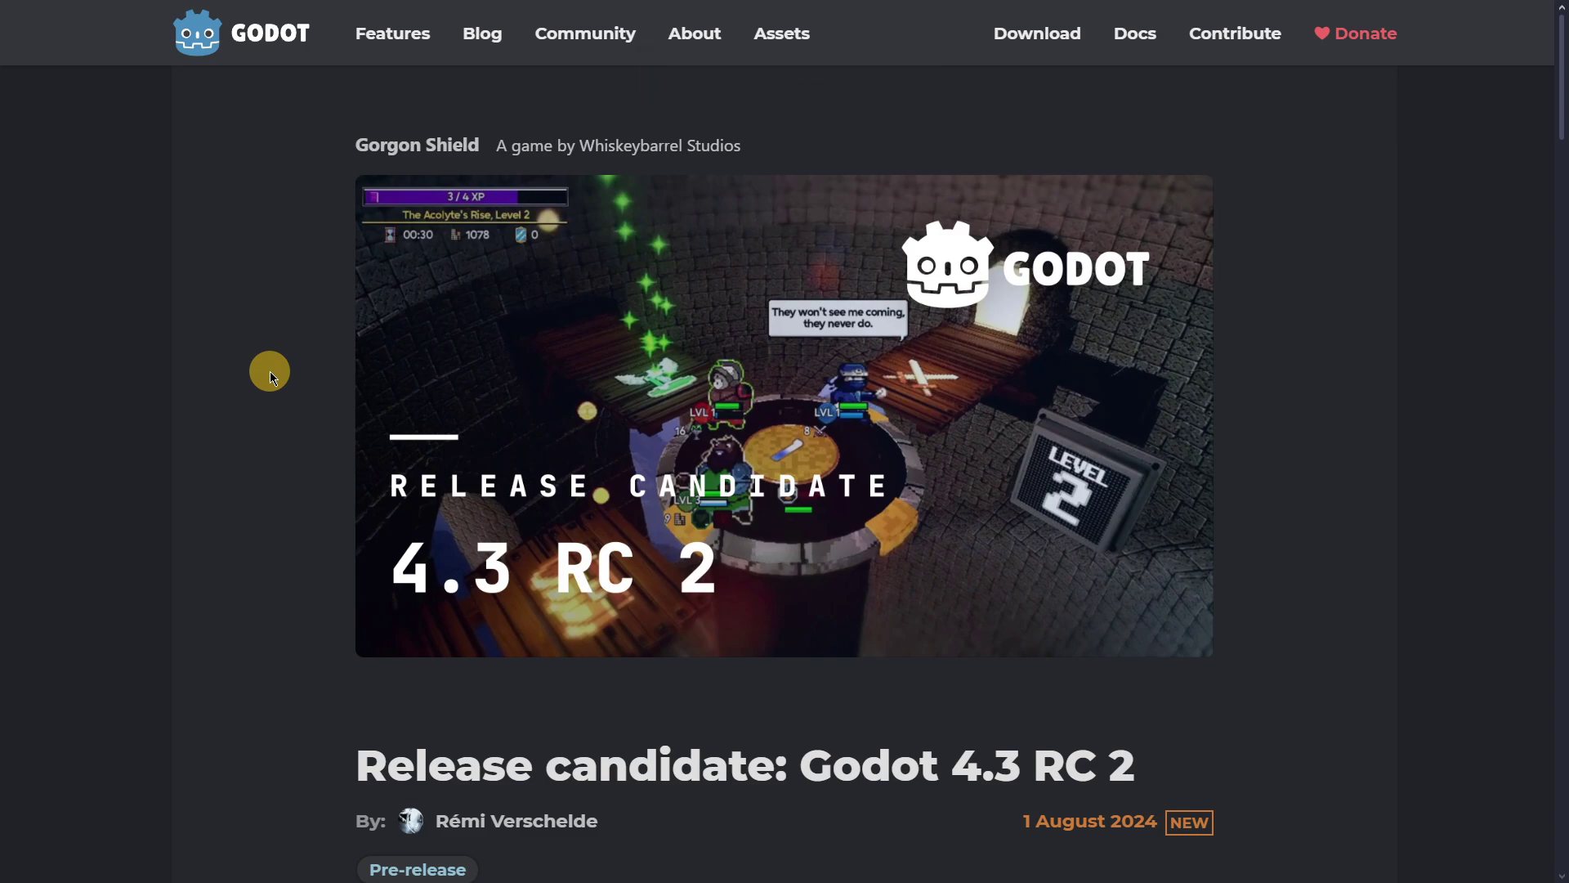
scroll(270, 371, "down", 15)
scroll(448, 327, "down", 15)
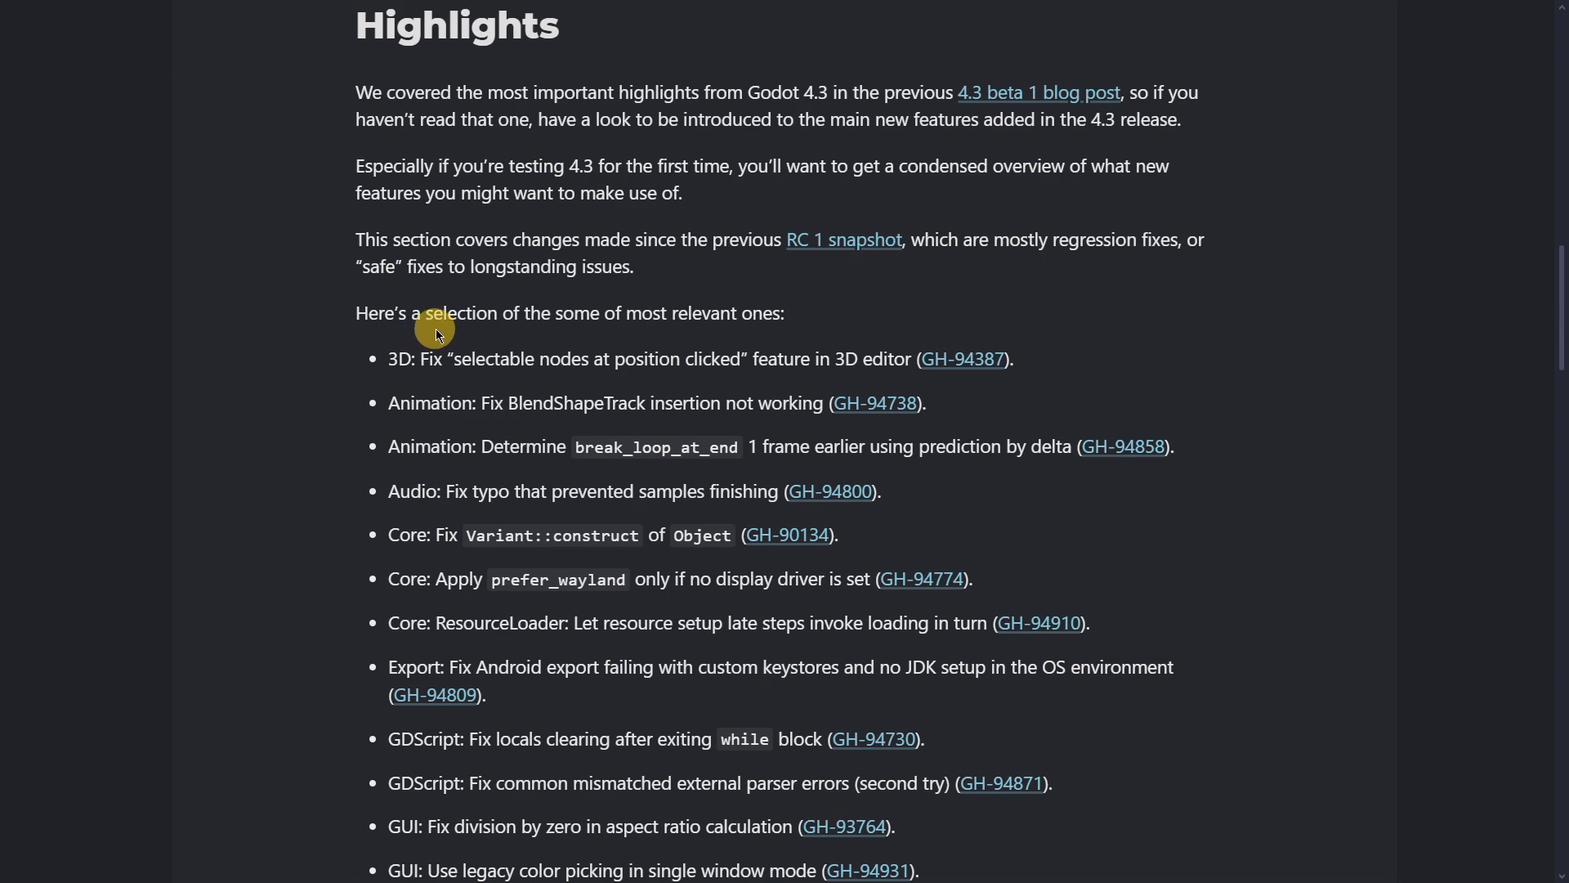
scroll(448, 327, "down", 4)
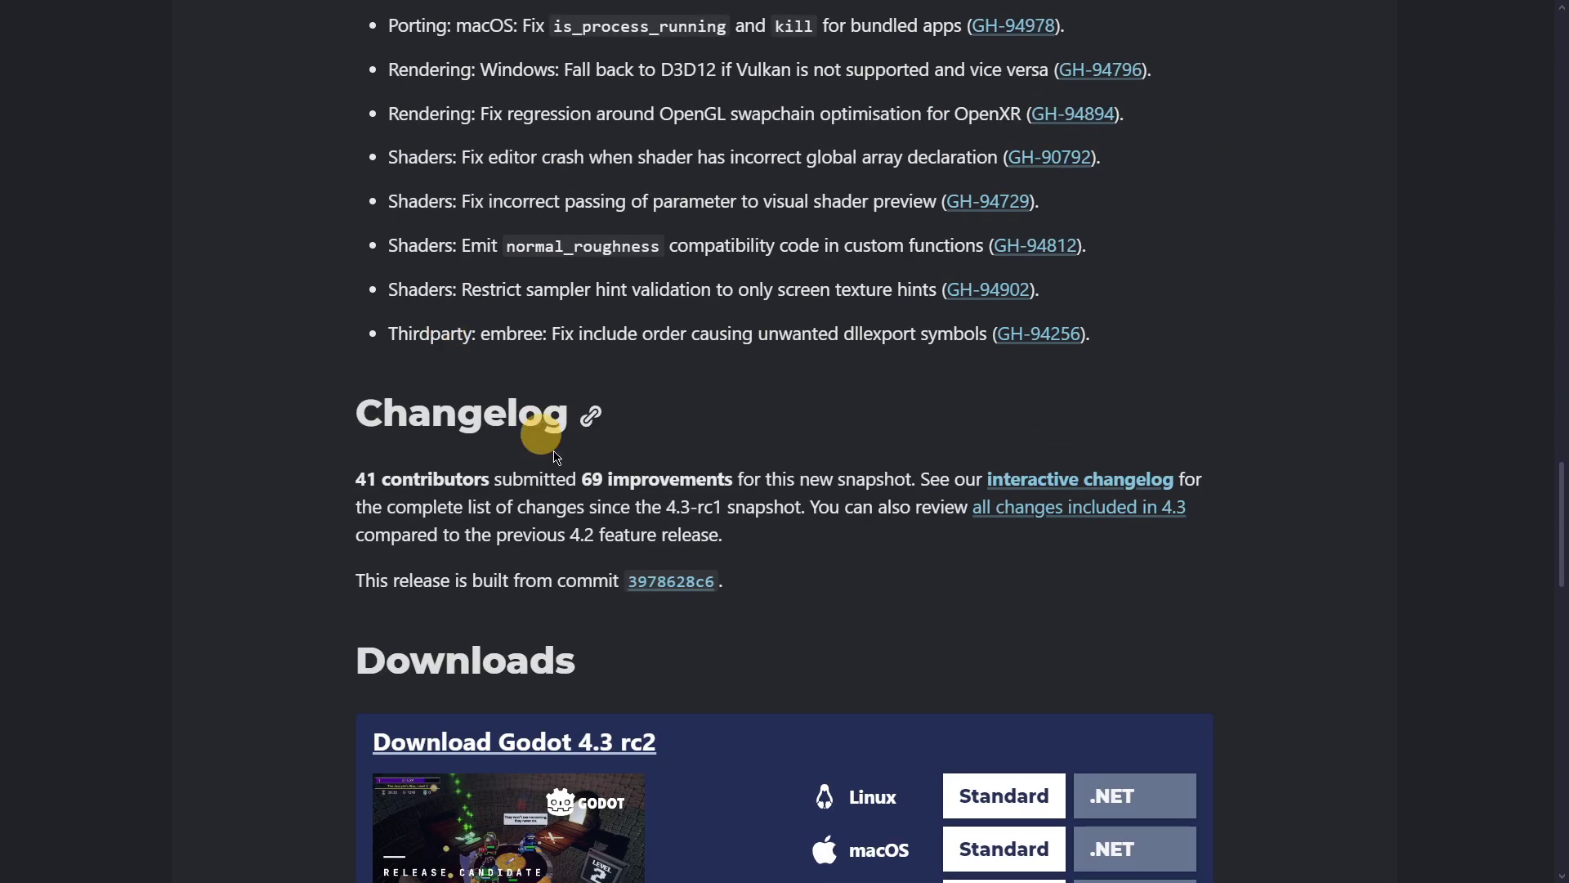
scroll(449, 431, "up", 18)
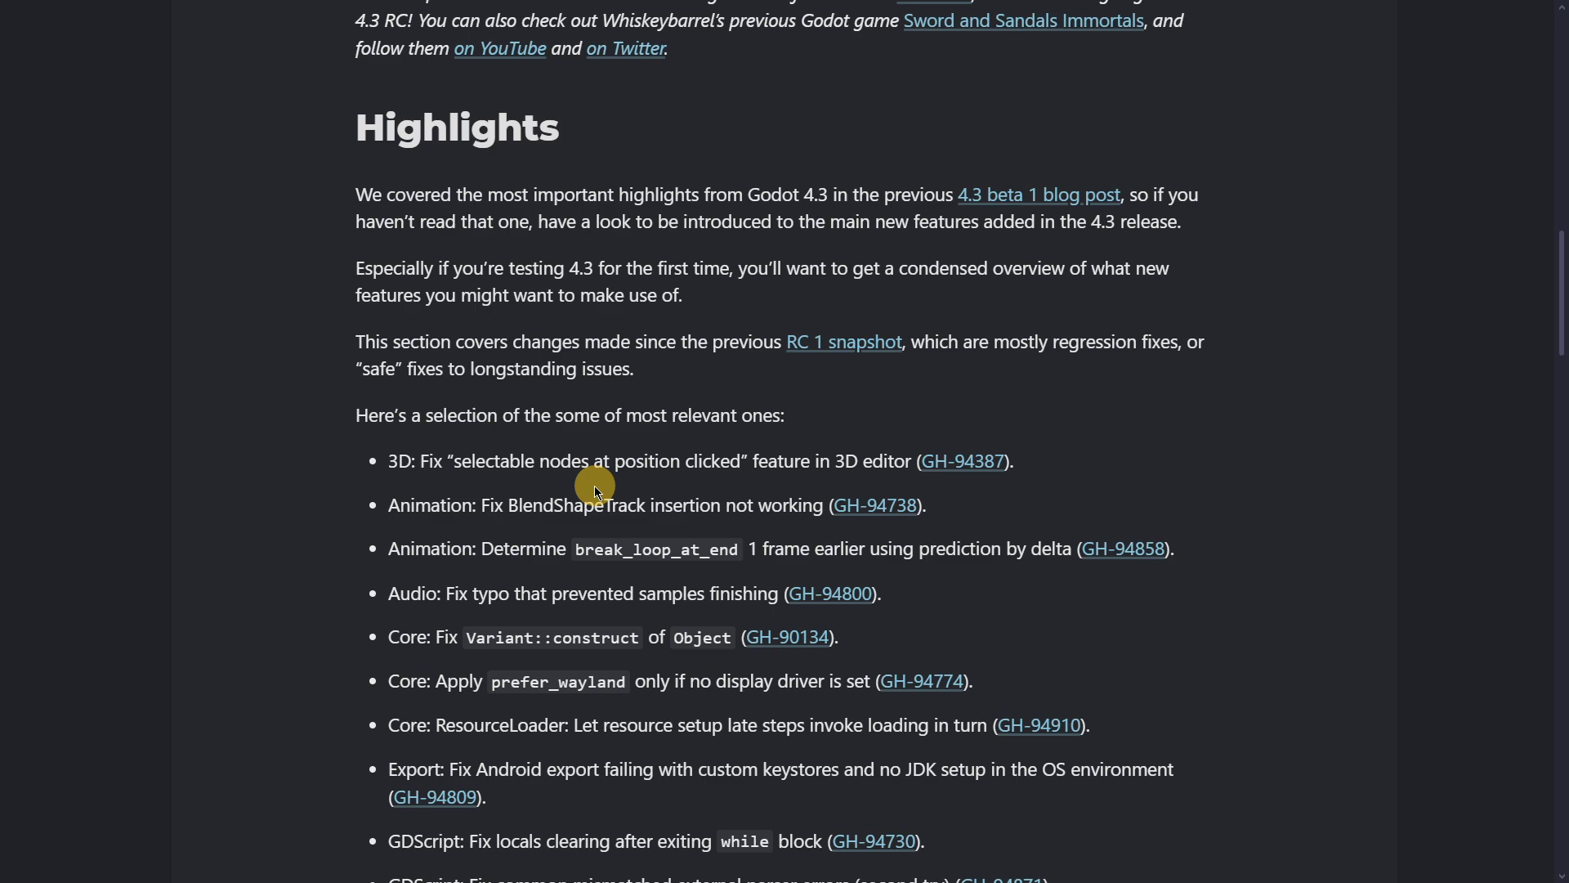
scroll(595, 488, "down", 12)
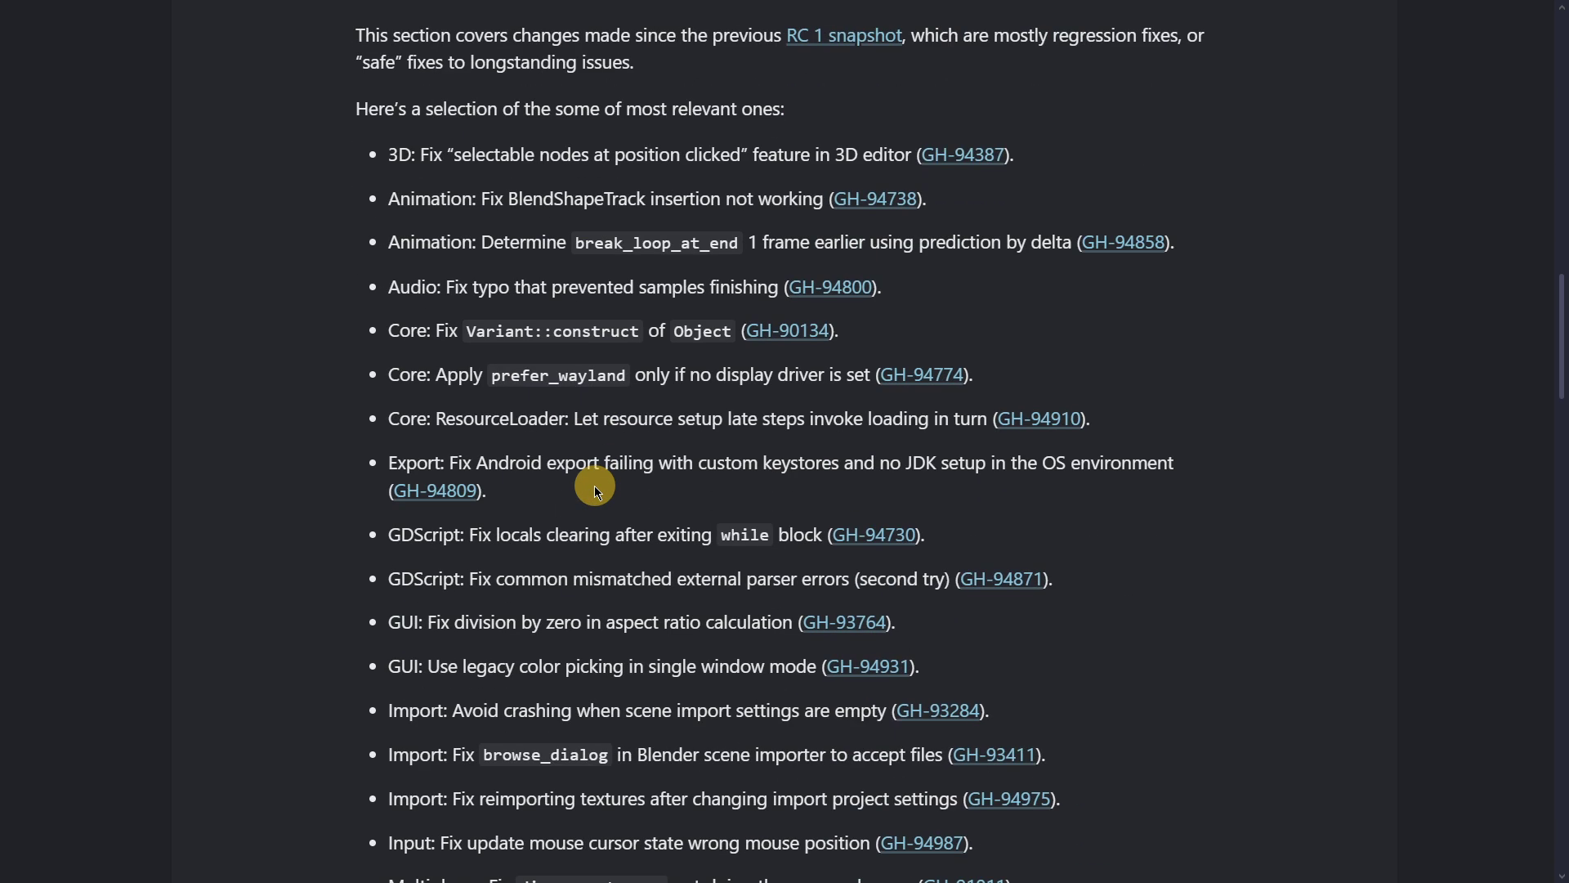
scroll(595, 489, "down", 1)
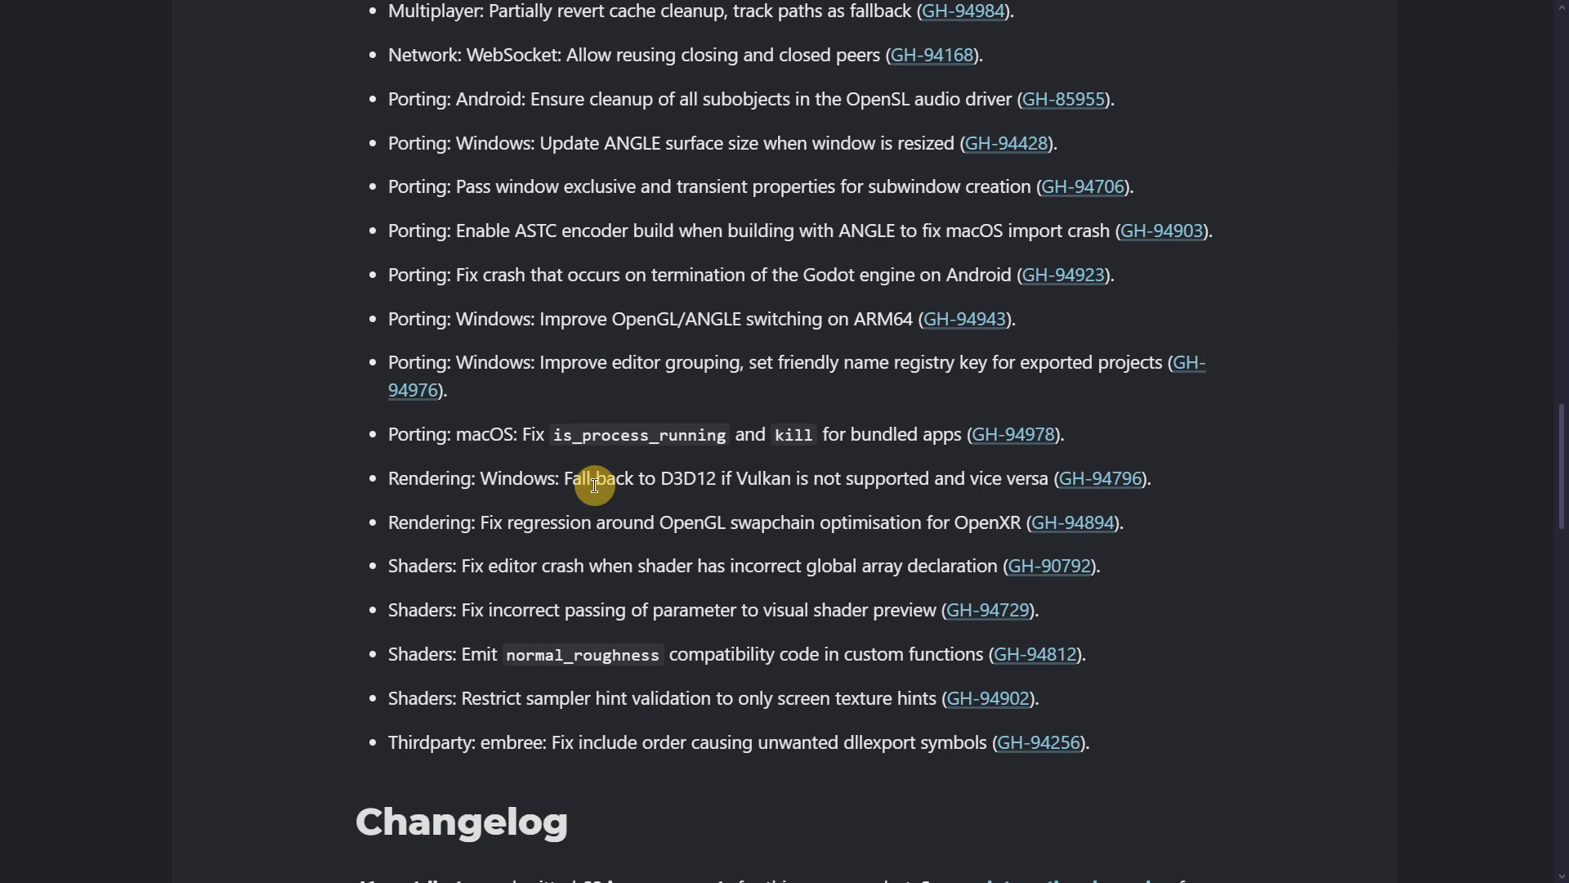
scroll(490, 474, "up", 2)
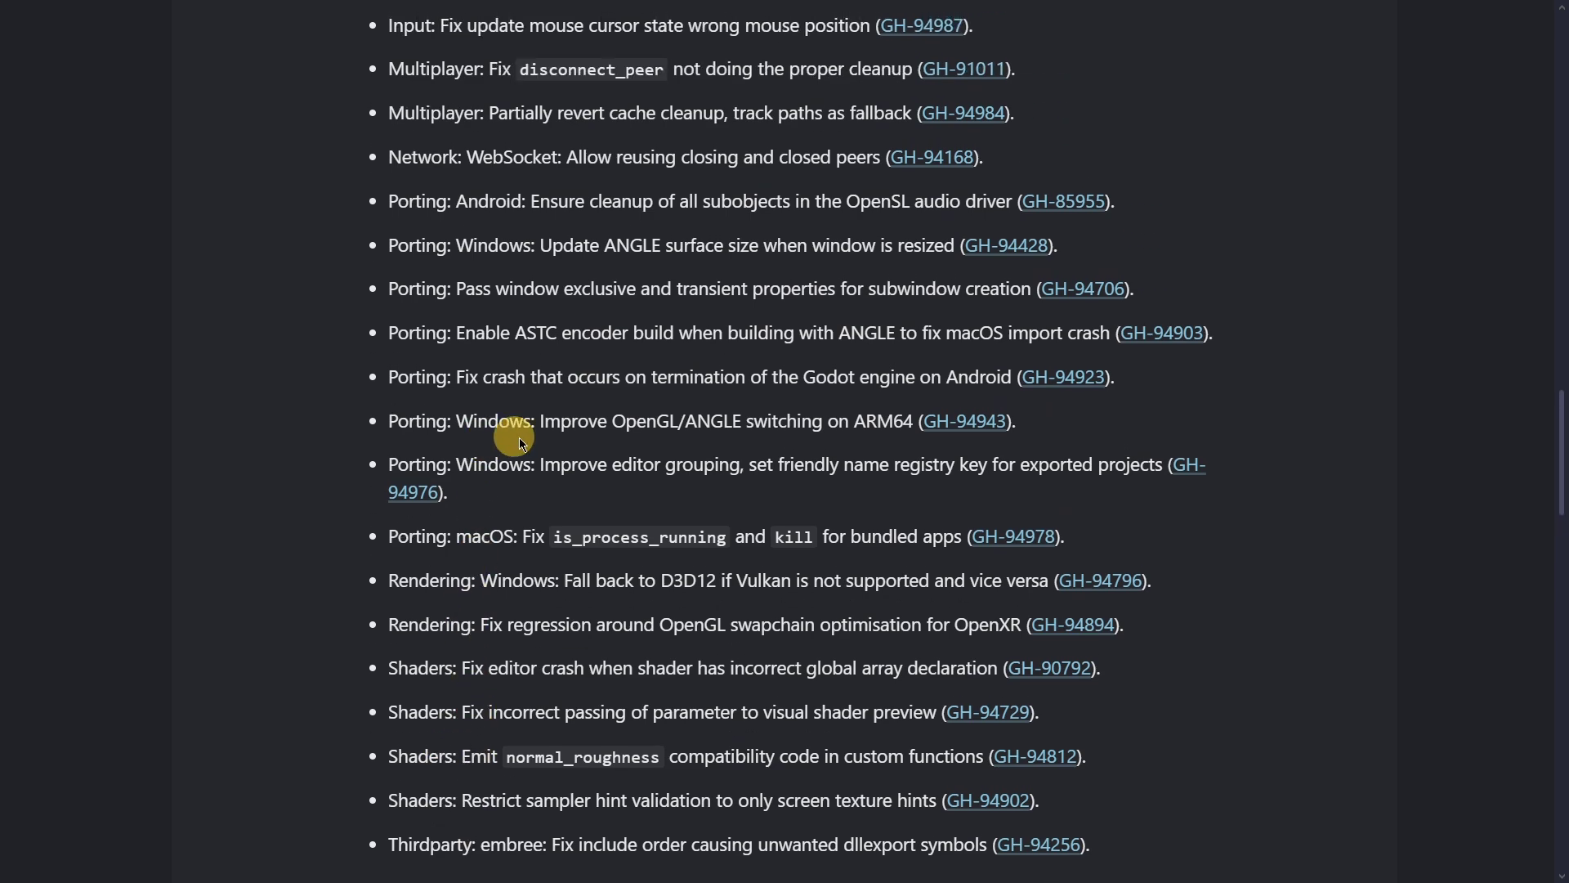
scroll(599, 448, "up", 5)
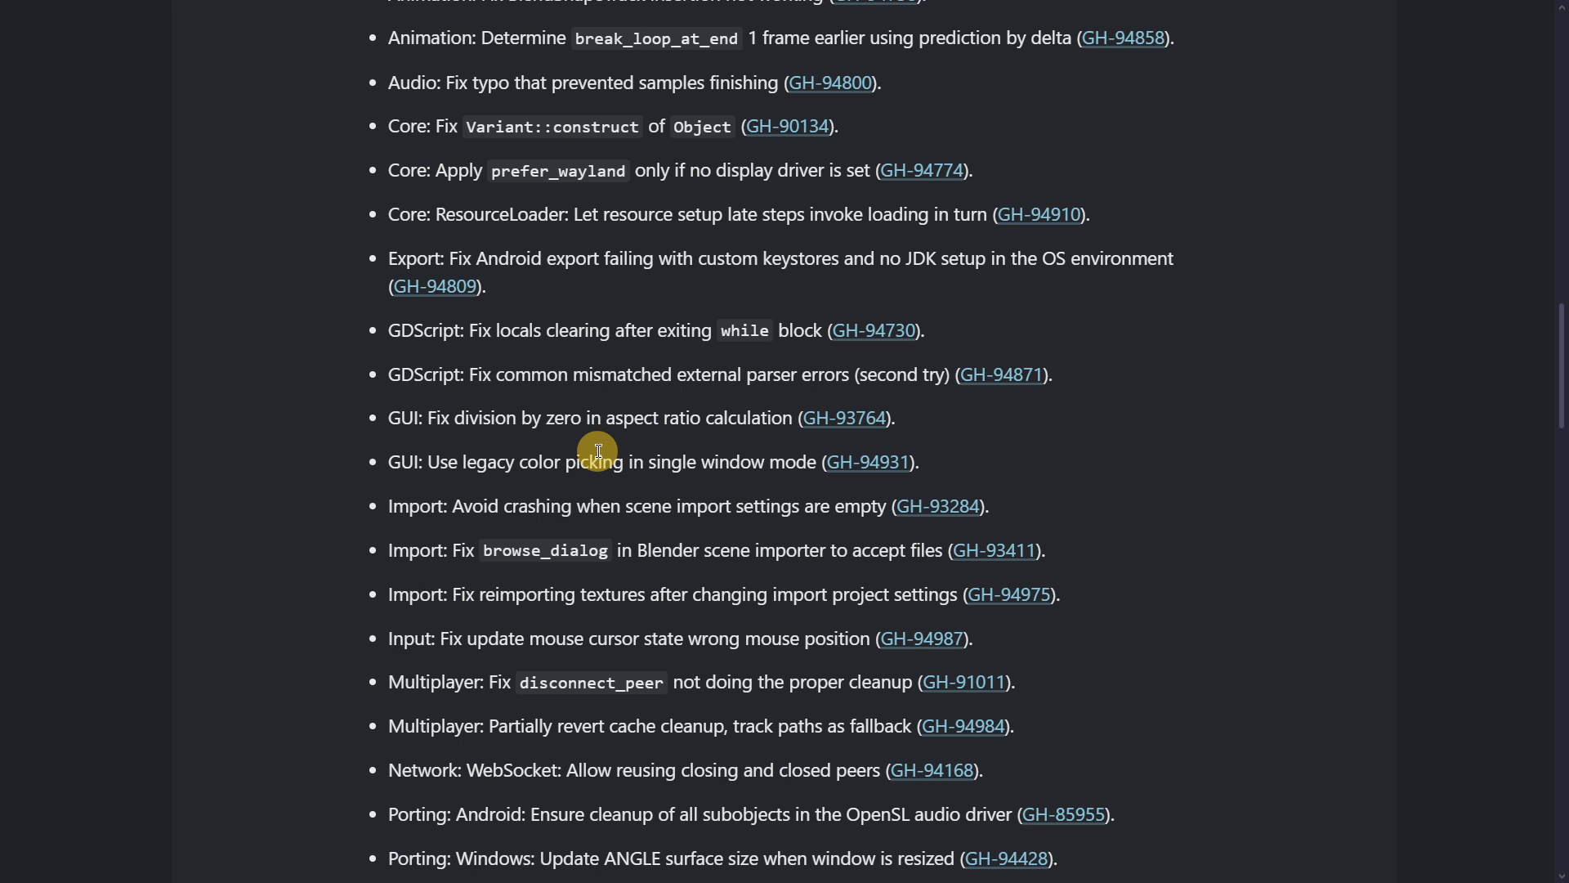
scroll(598, 450, "up", 2)
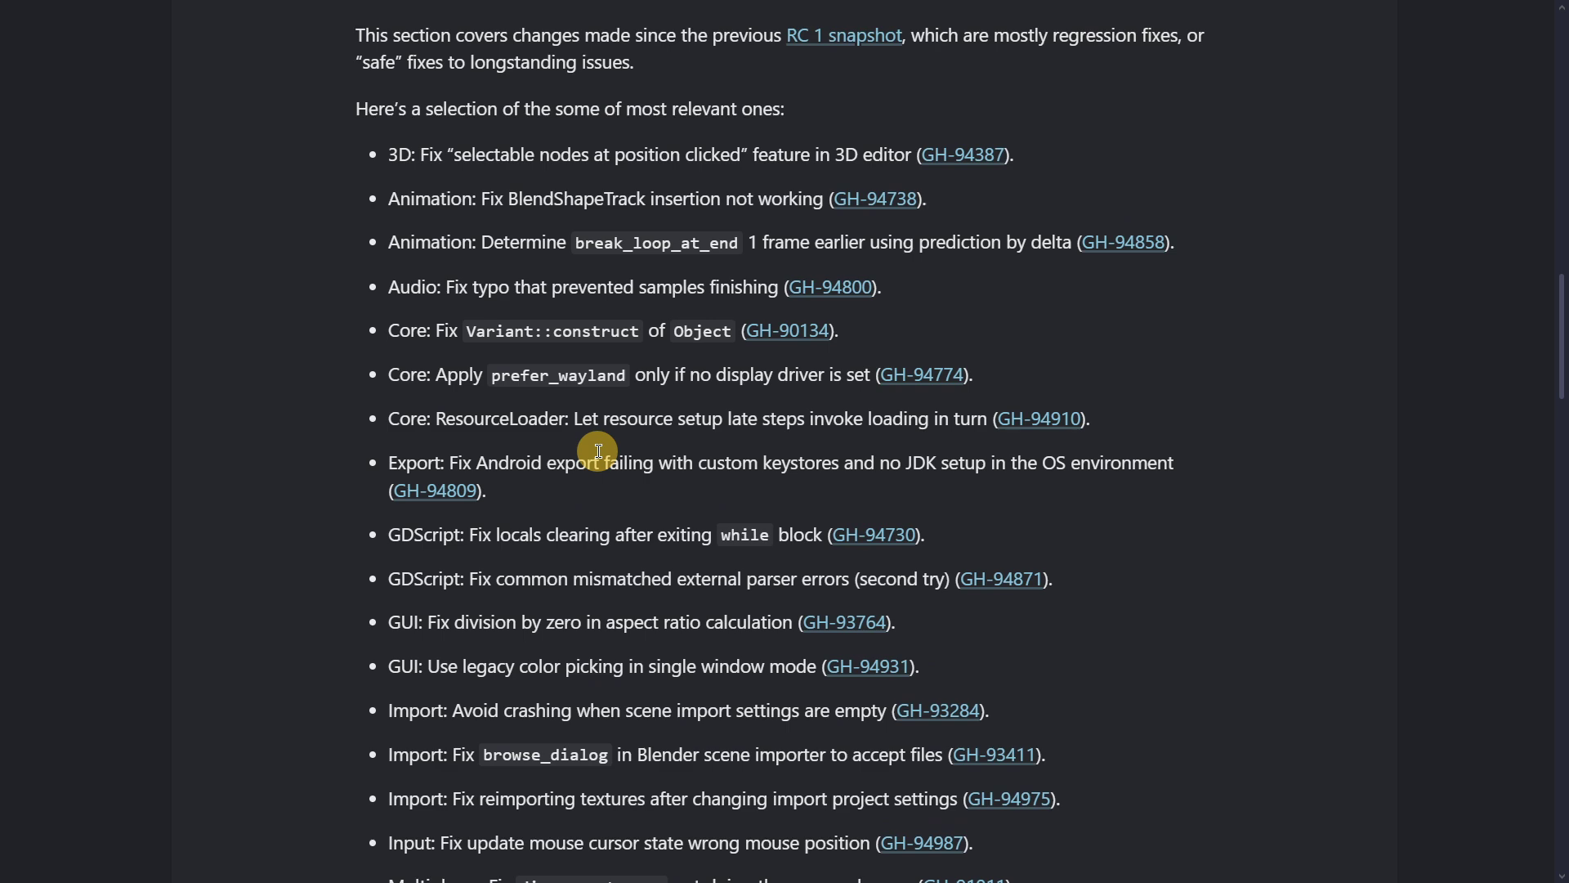
scroll(598, 451, "up", 4)
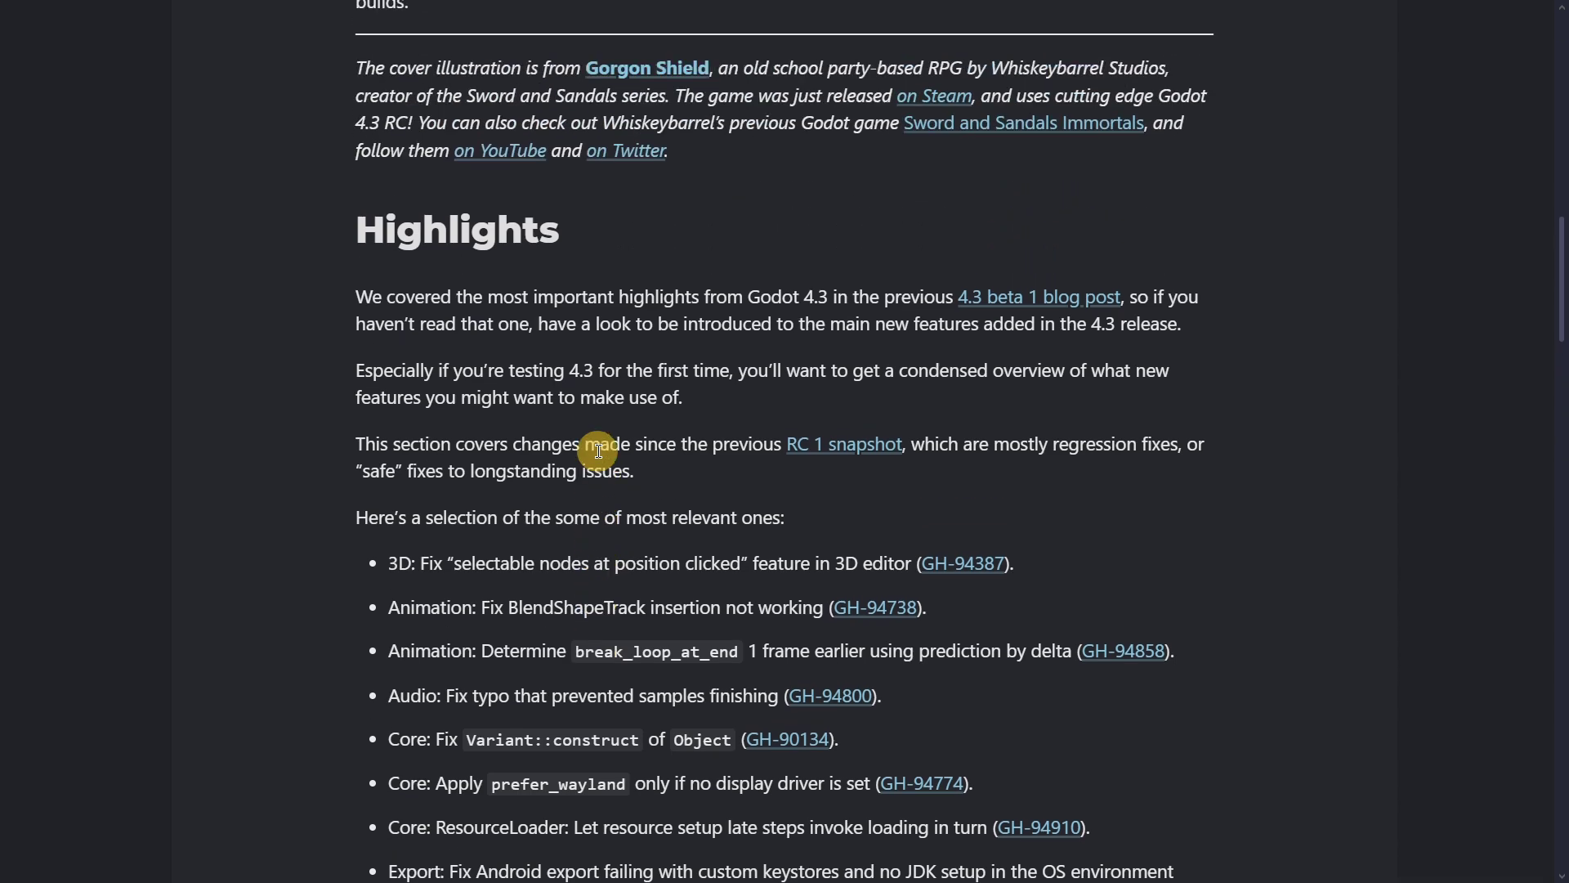
scroll(598, 450, "down", 20)
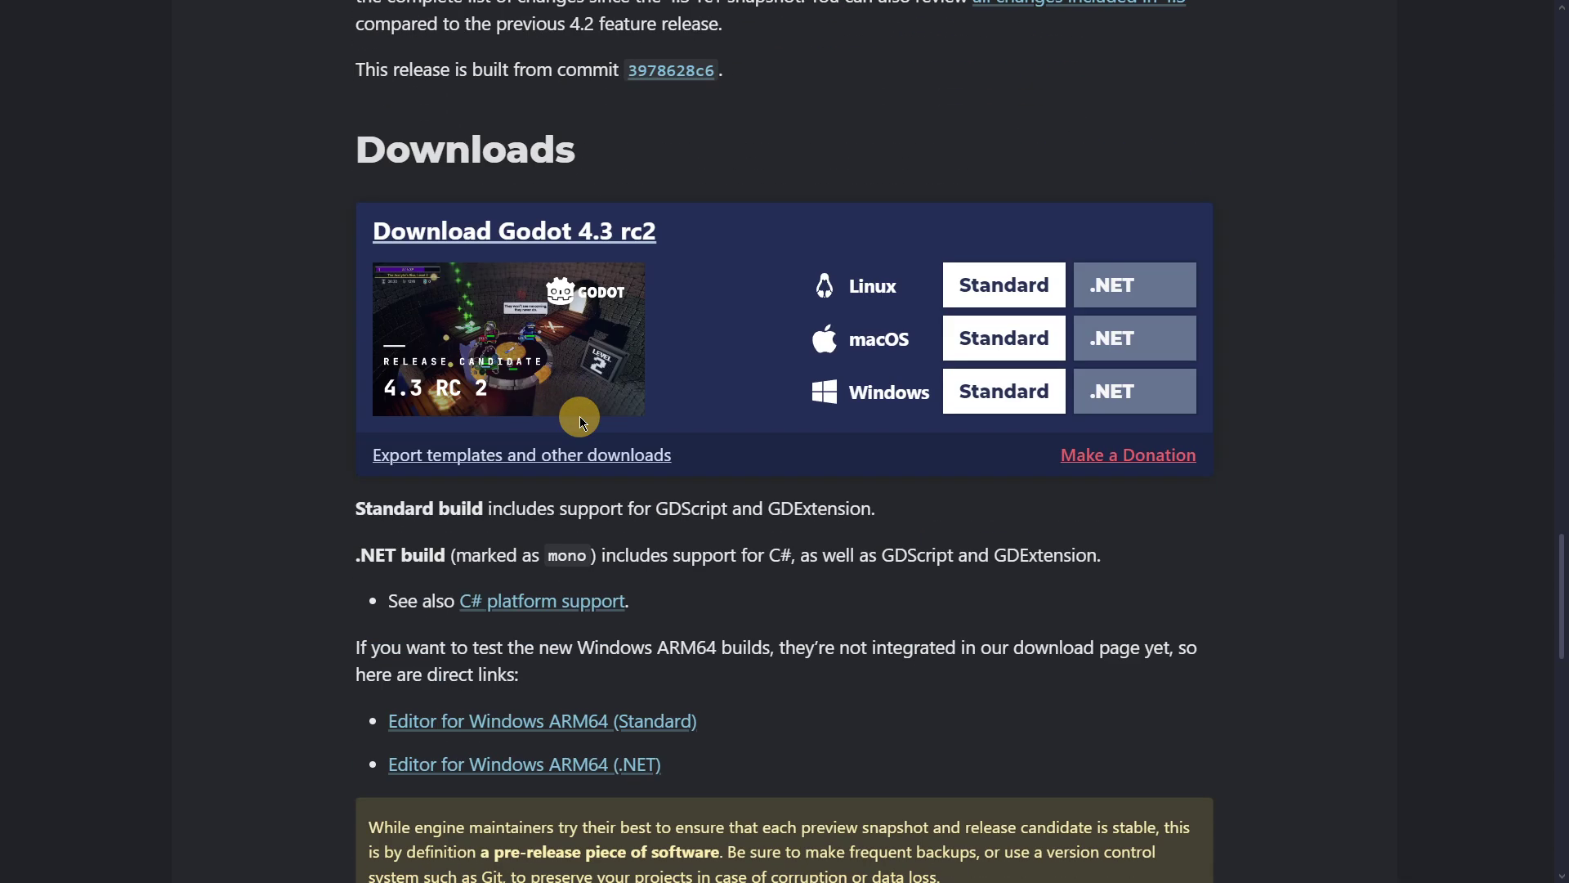
- Download the Windows Standard 4.3 rc2 build and maximize its Project Manager window
left_click(980, 402)
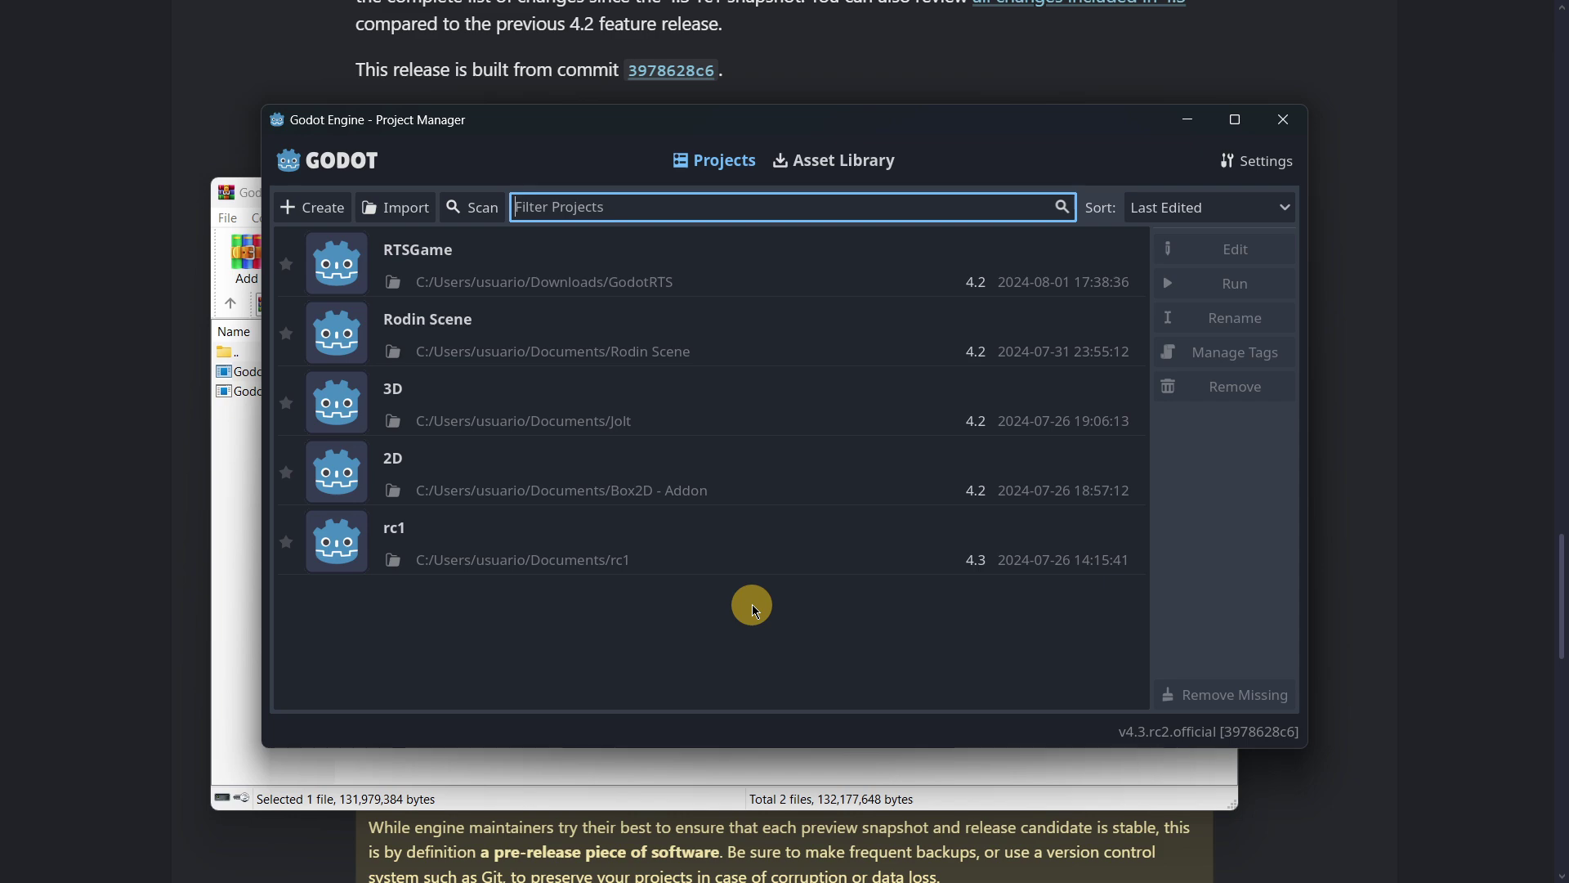
left_click(1223, 131)
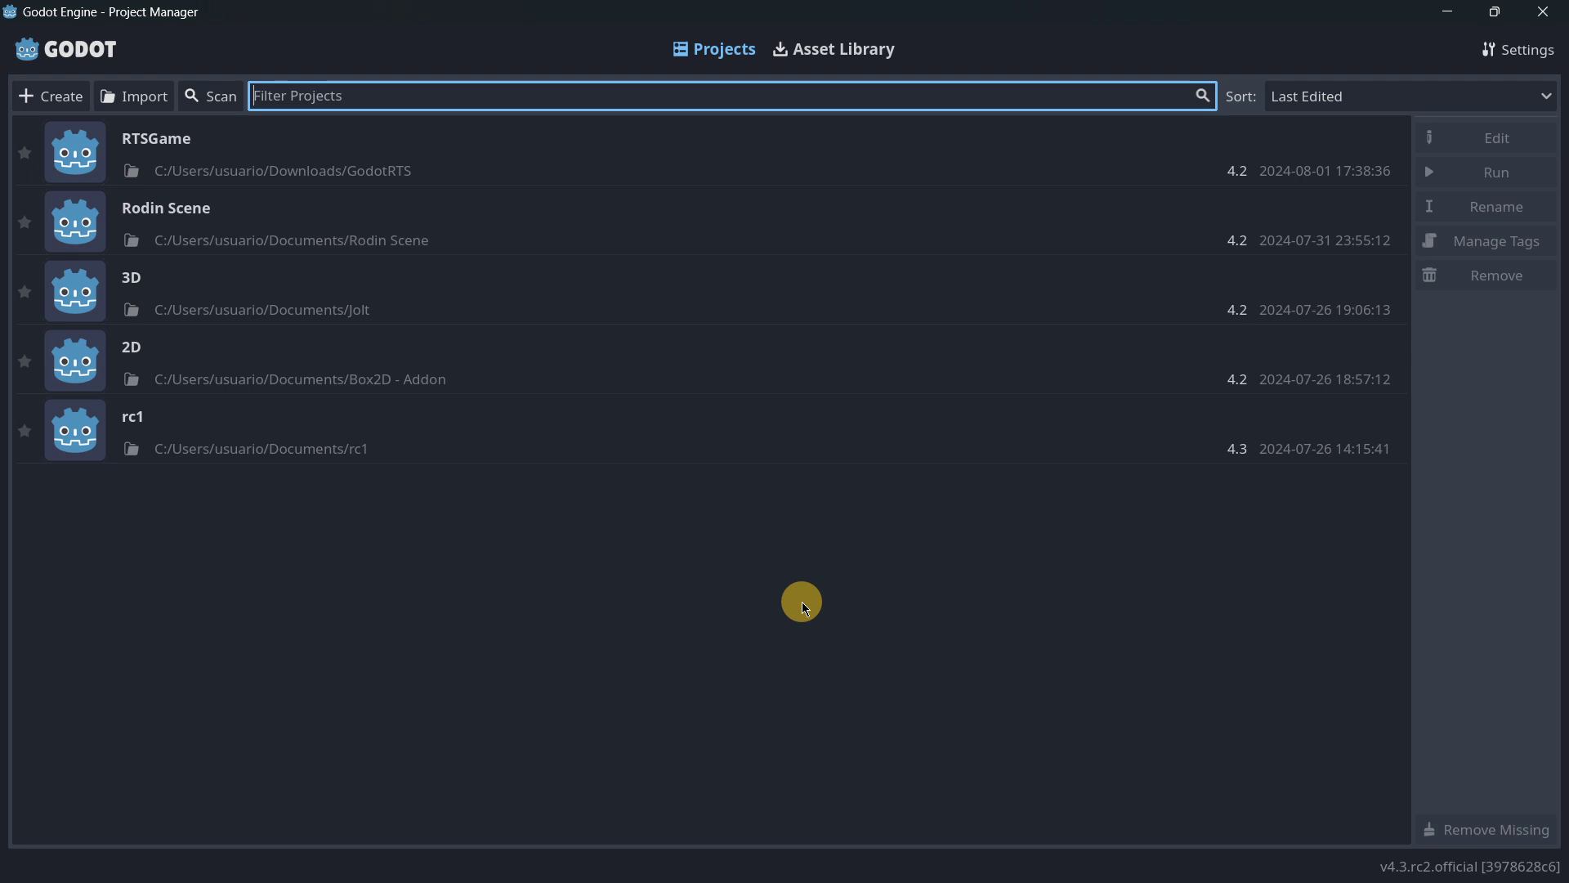
- In Quick Settings, toggle Network Mode to Offline and back to Online
left_click(1506, 59)
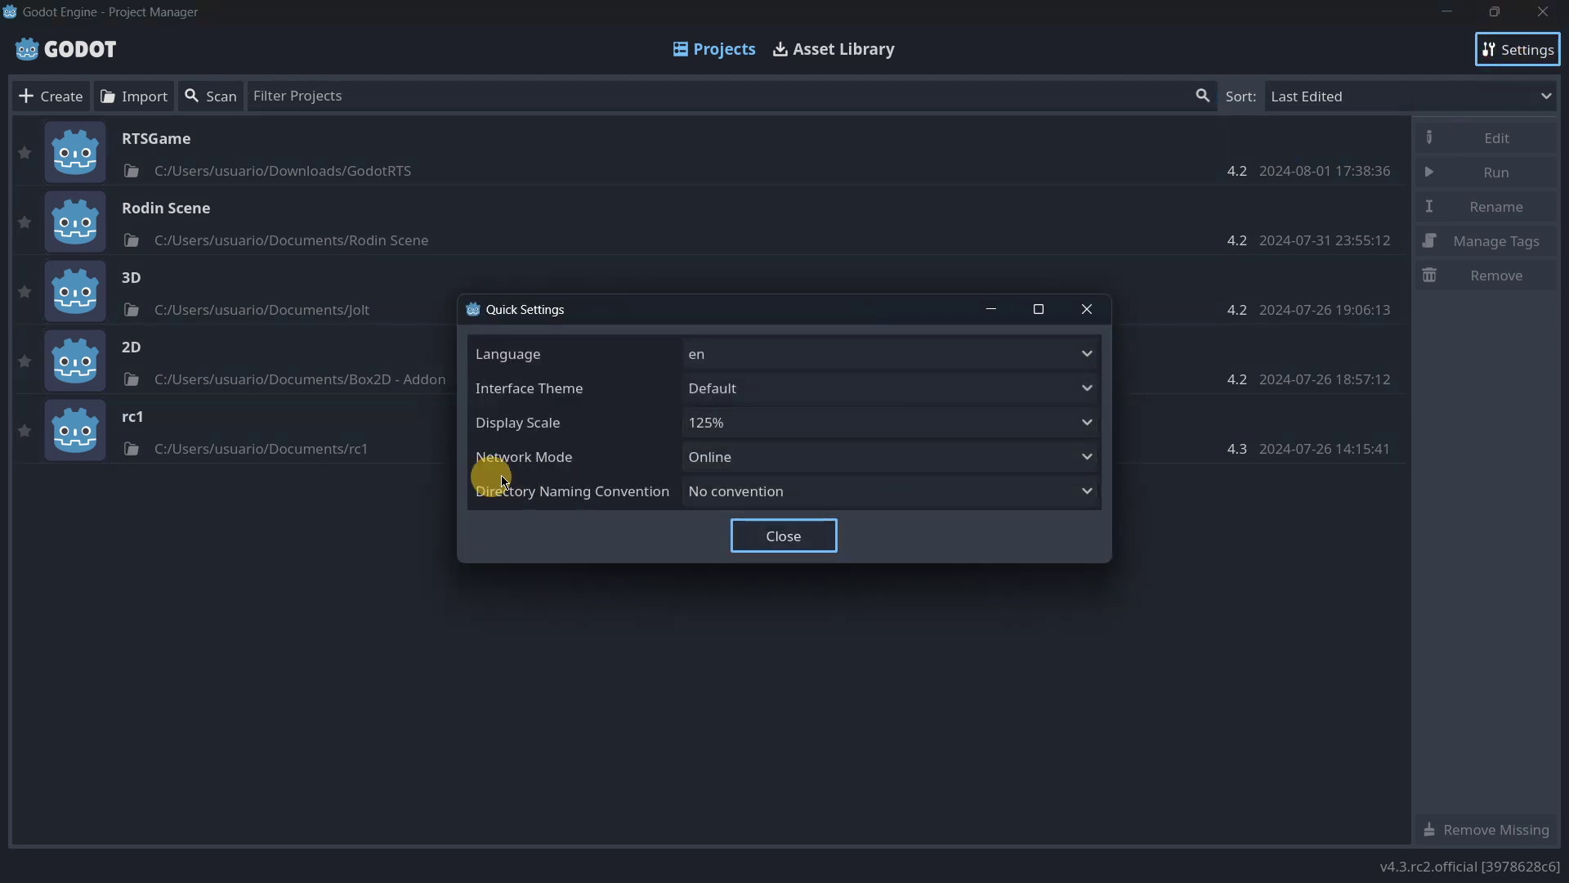
left_click(735, 471)
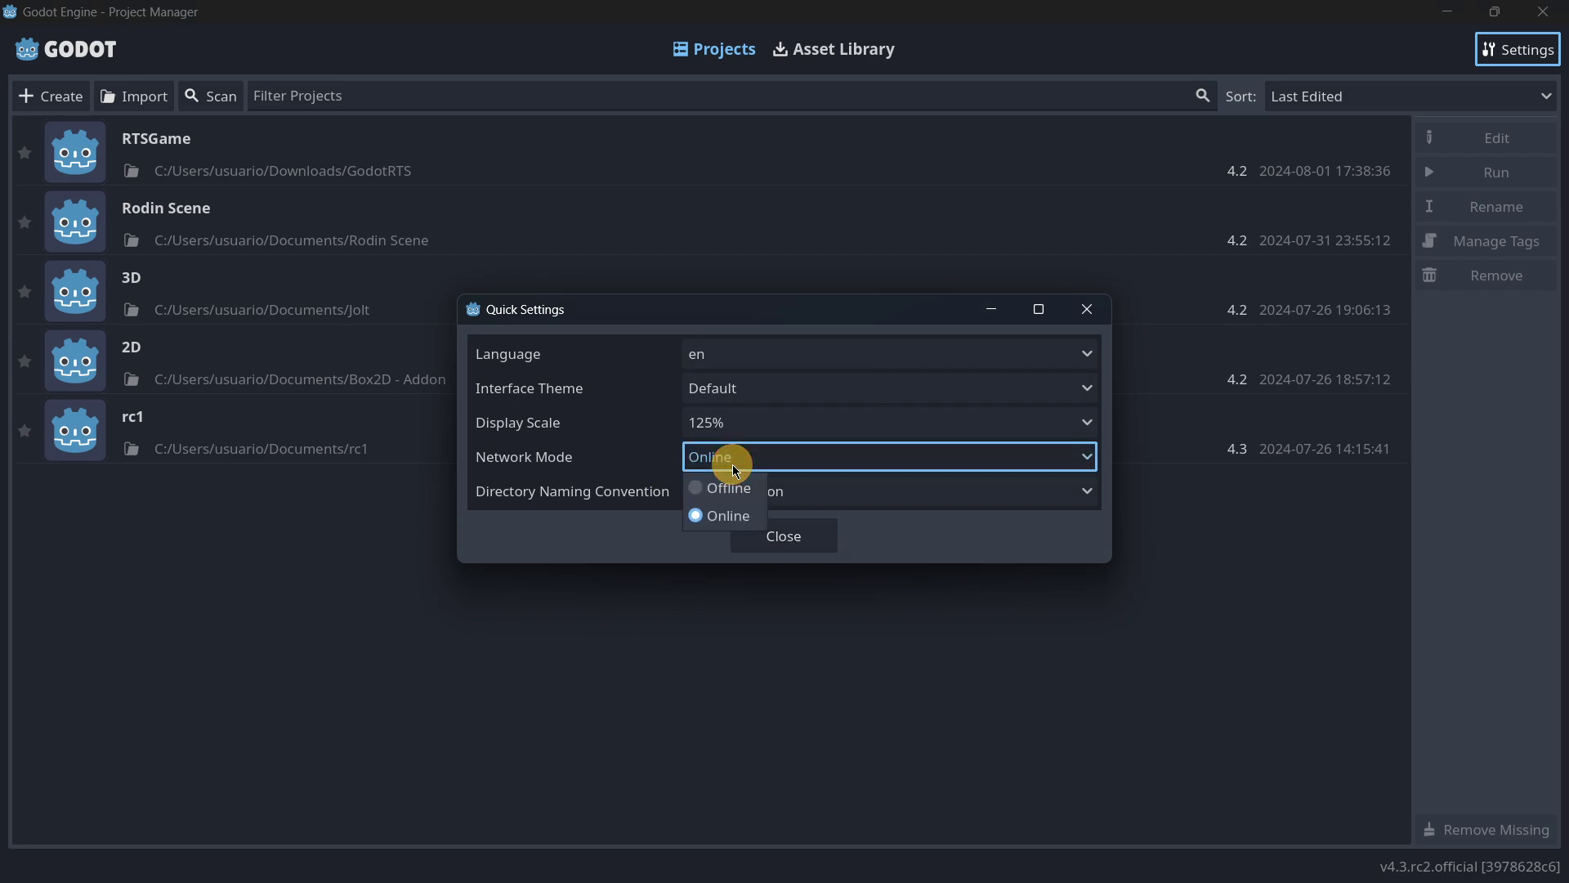
left_click(721, 488)
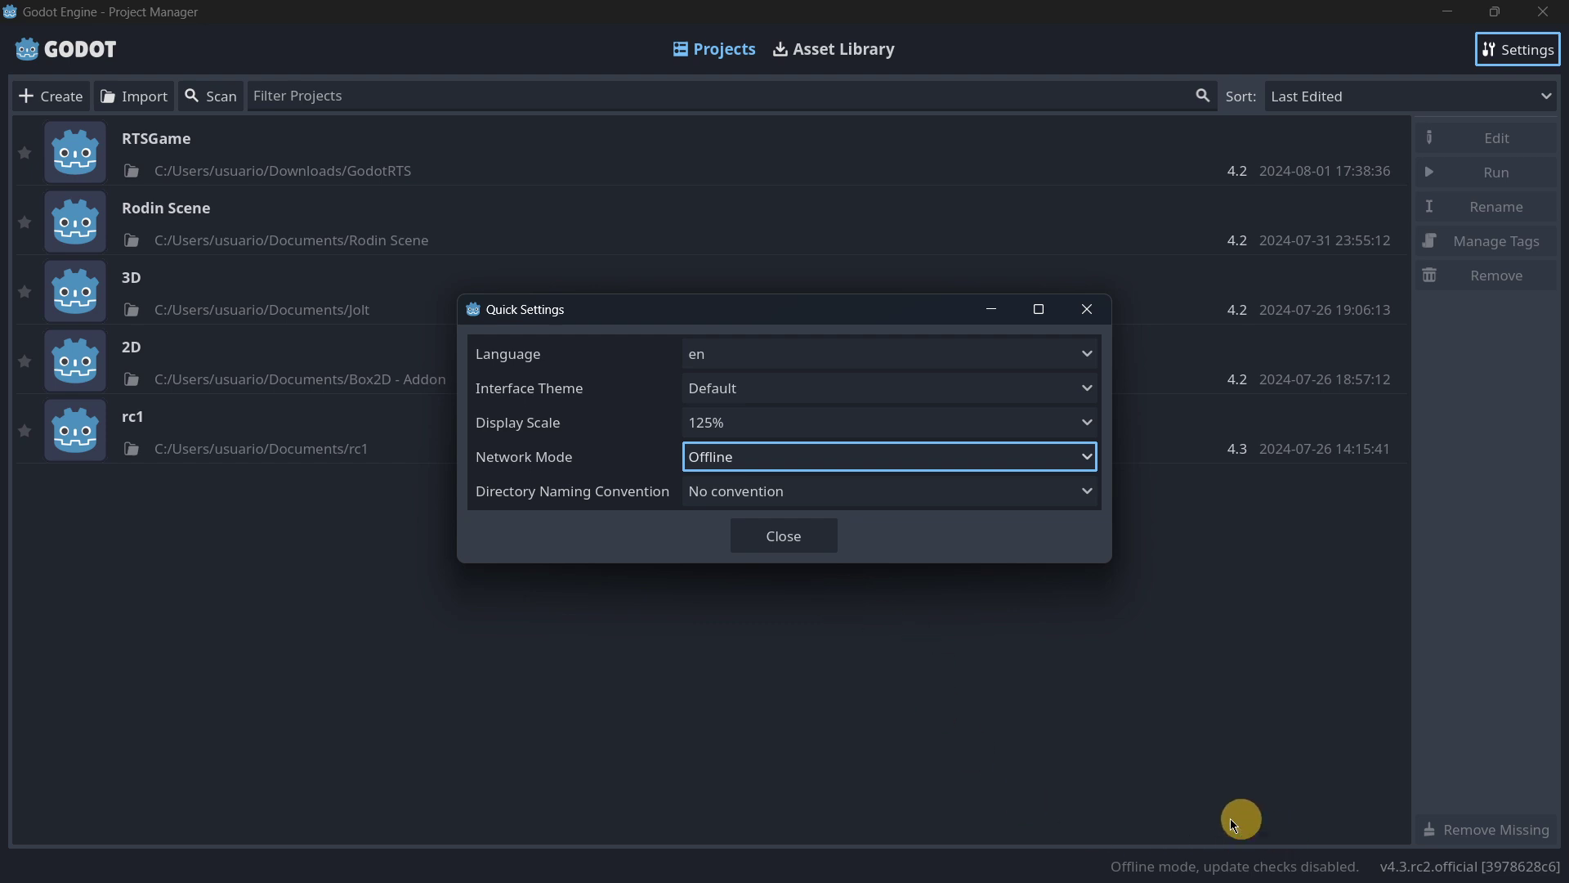
left_click(723, 449)
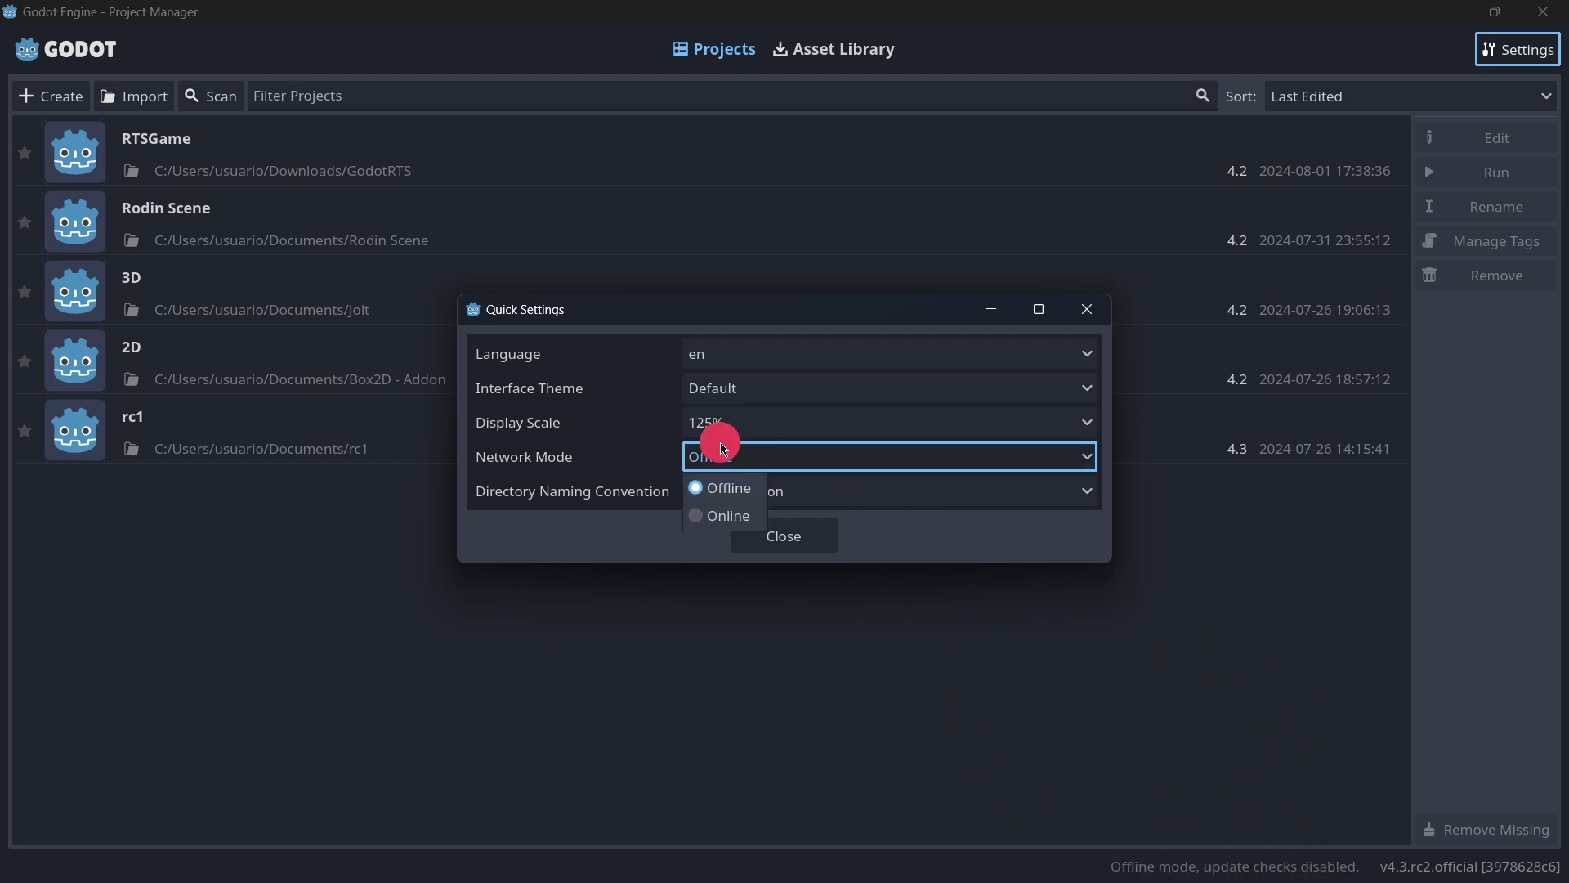
left_click(719, 515)
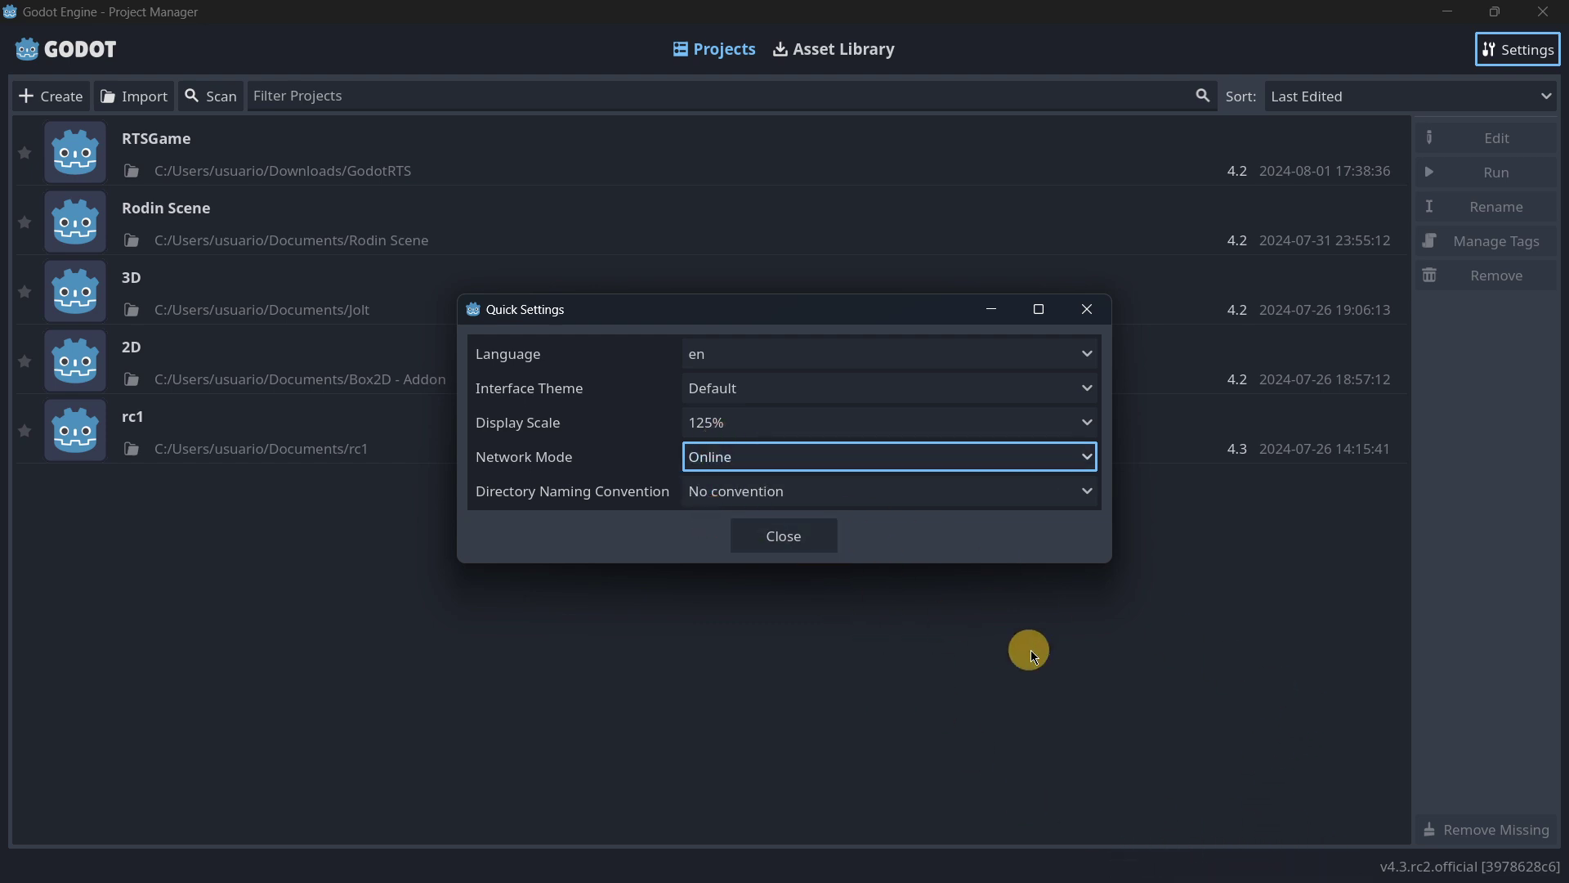
left_click(802, 547)
- Launch the older Godot 4.2.2 Project Manager from the taskbar and close it
mouse_move(648, 838)
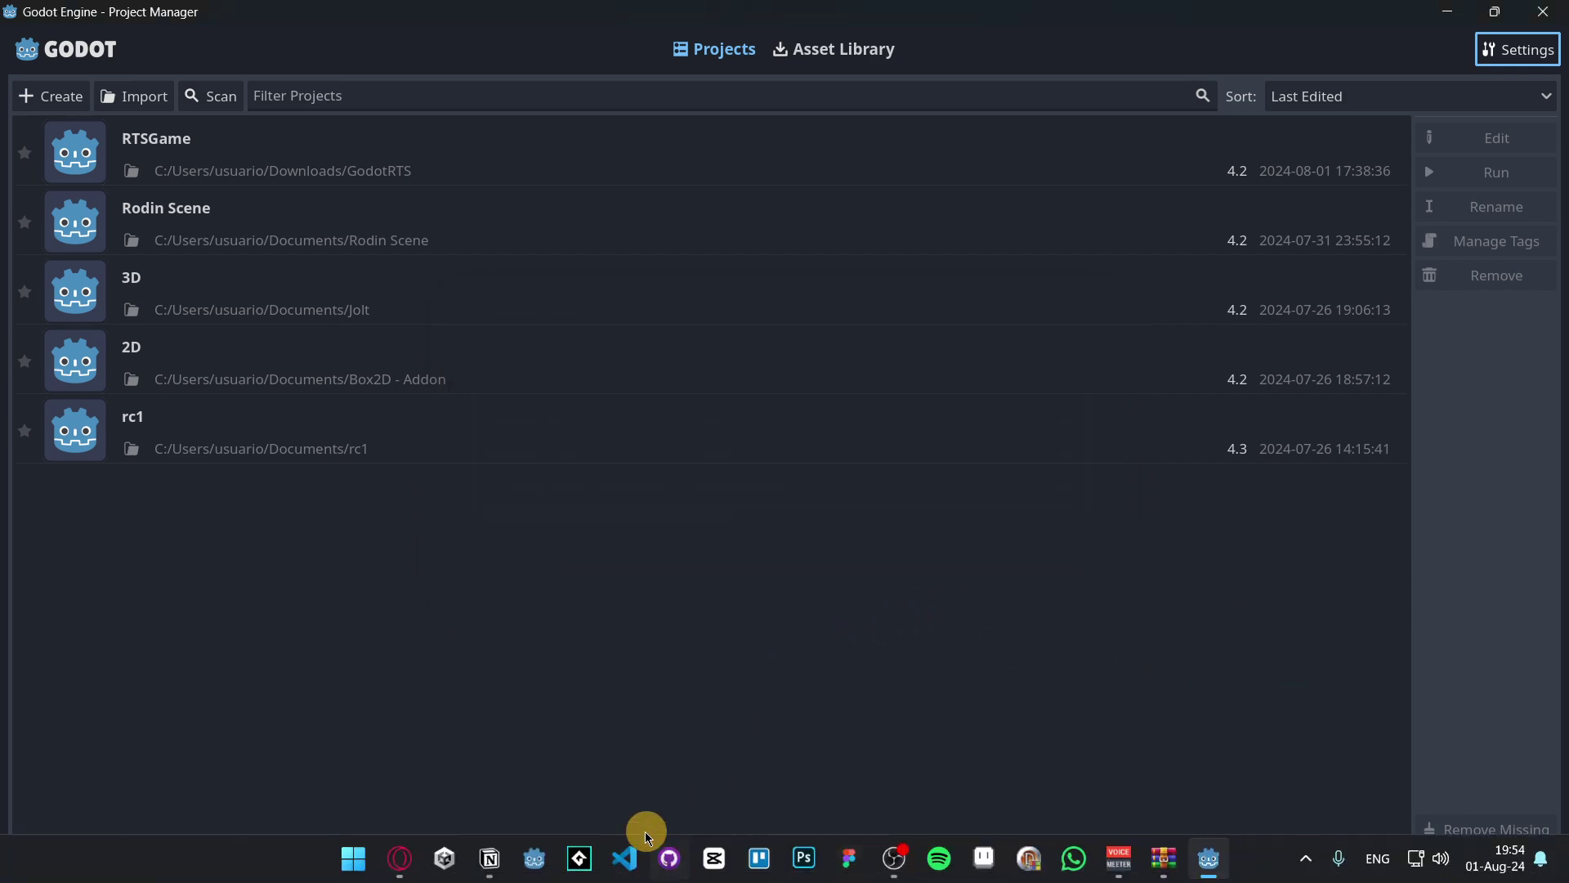
left_click(535, 857)
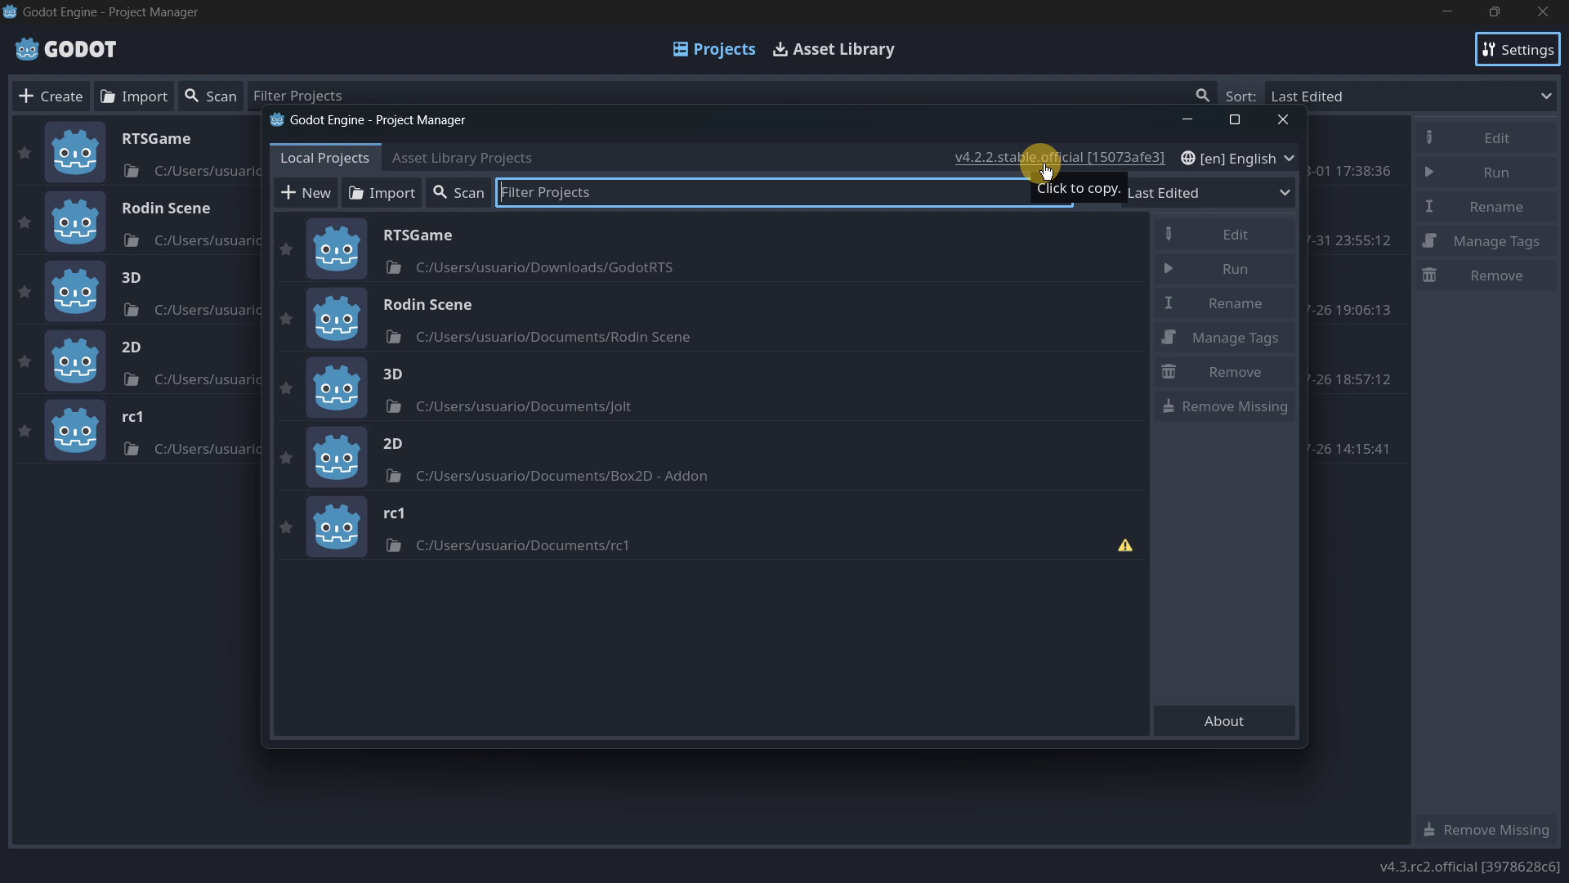
left_click(1284, 121)
- Find Download Godot 4.3 rc2 in the RC 1 post, then open rc2 Project Manager Quick Settings
left_click(396, 856)
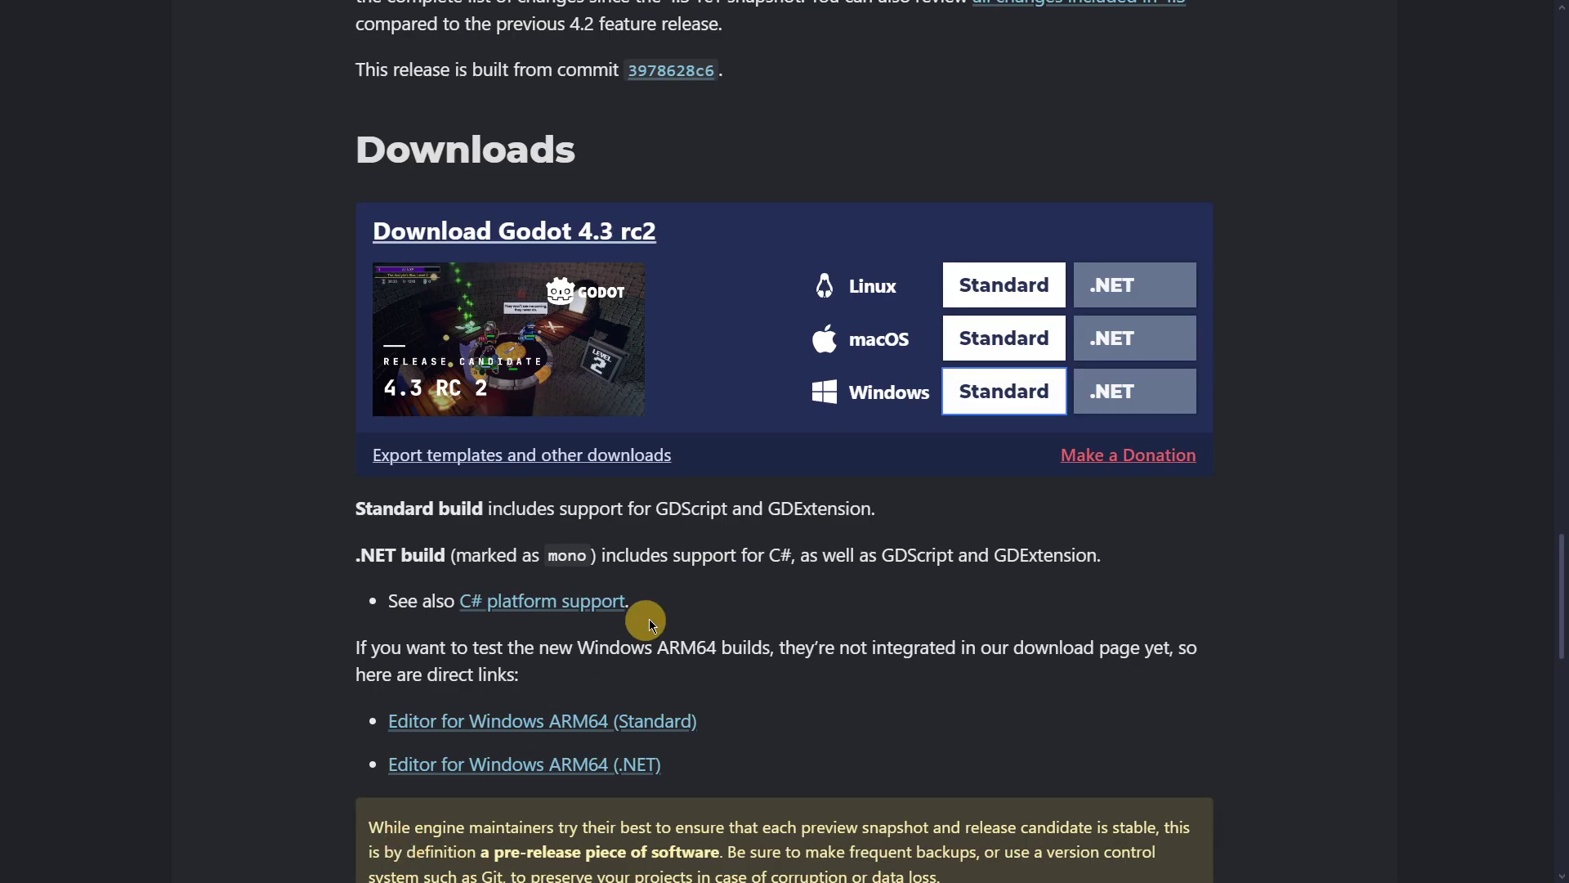
key("alt+Left")
left_click_drag(1121, 471, 1209, 501)
scroll(1093, 491, "down", 1)
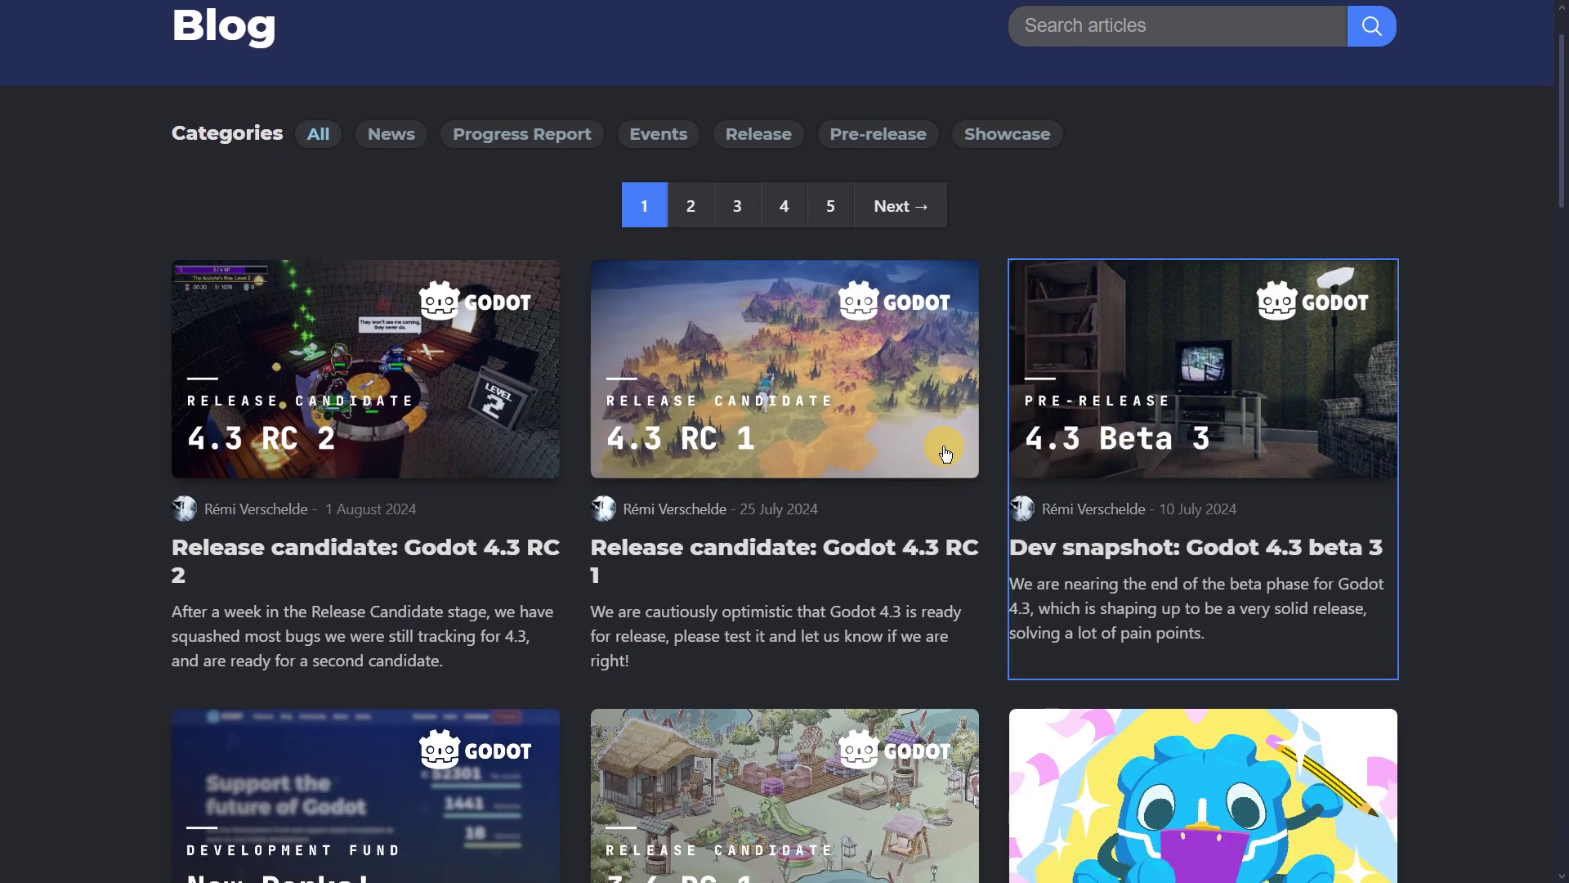
left_click(845, 406)
scroll(845, 406, "down", 20)
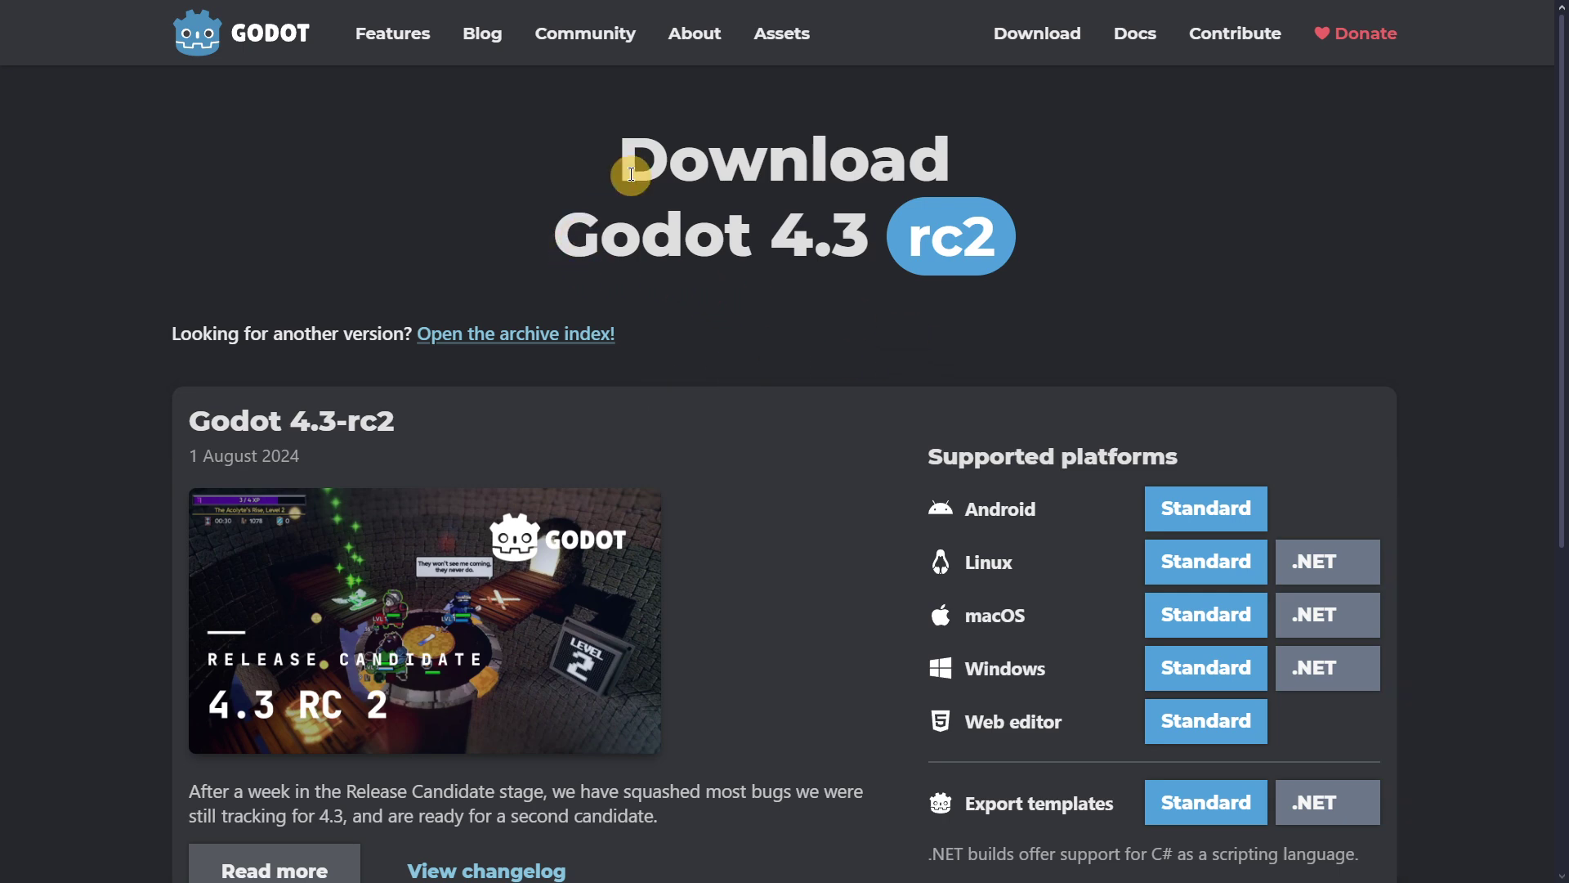
left_click_drag(625, 160, 1107, 235)
left_click(1144, 239)
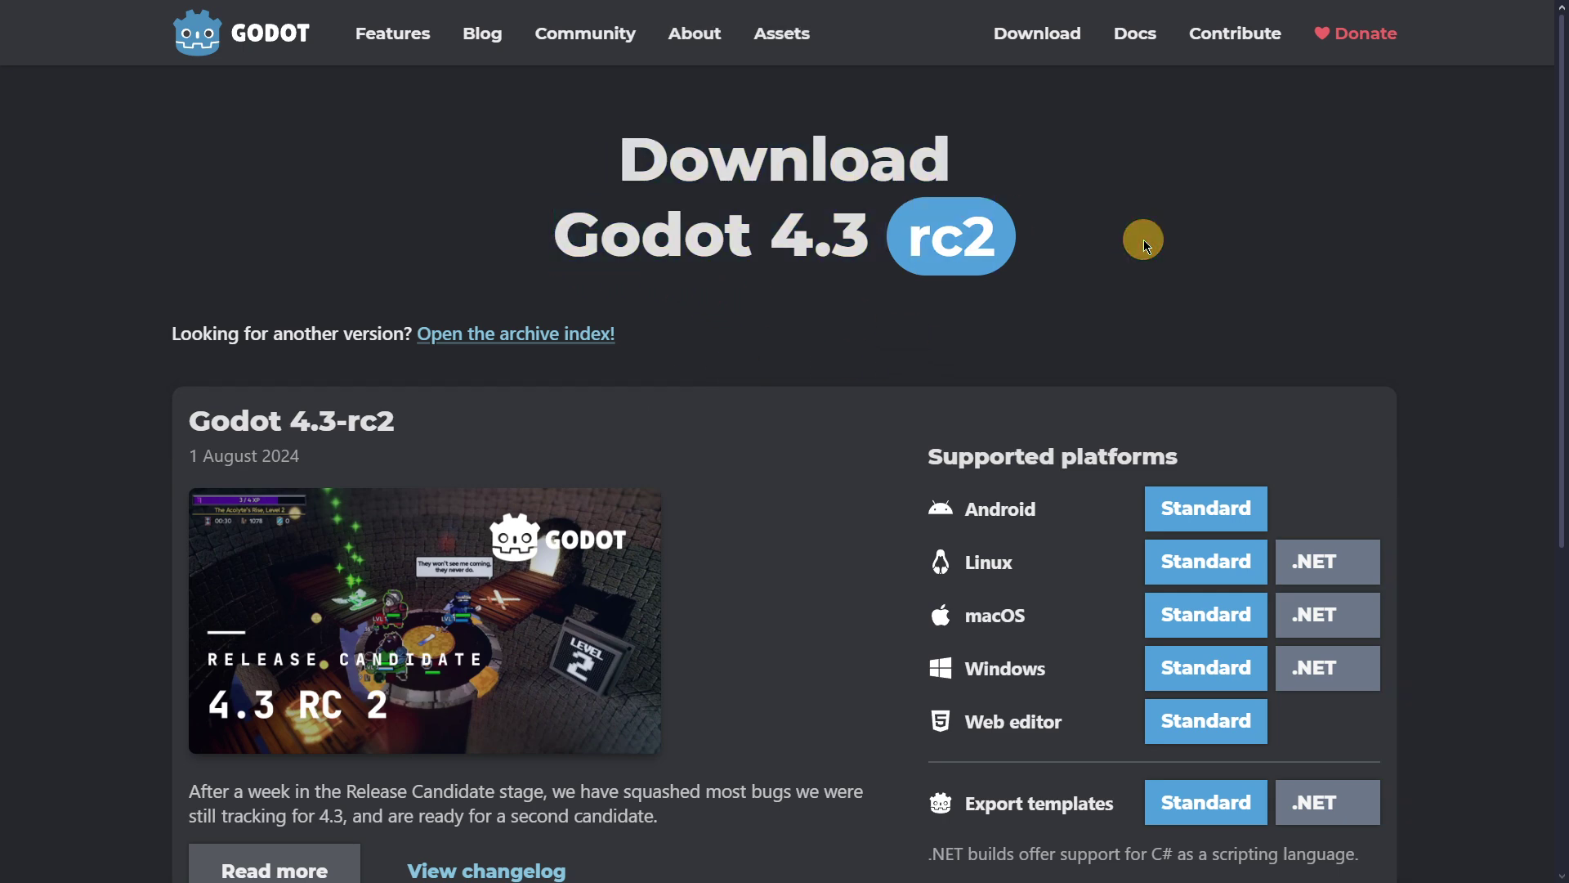
key("alt+Tab")
left_click(1524, 57)
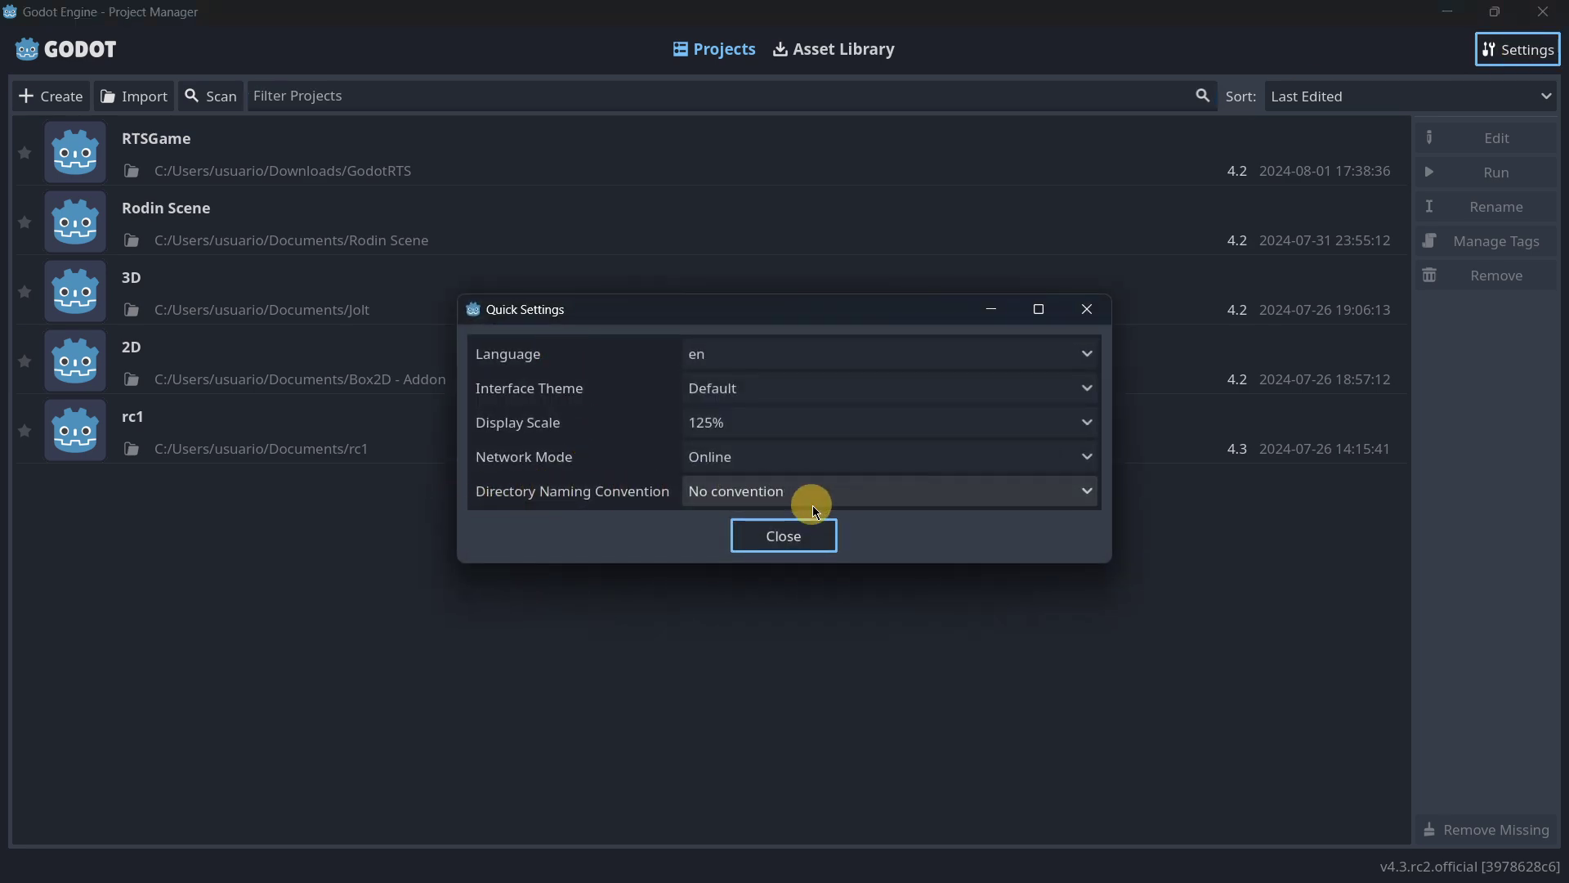
- Check the default project path in the Create New Project dialog, then cancel
left_click(784, 536)
left_click(50, 96)
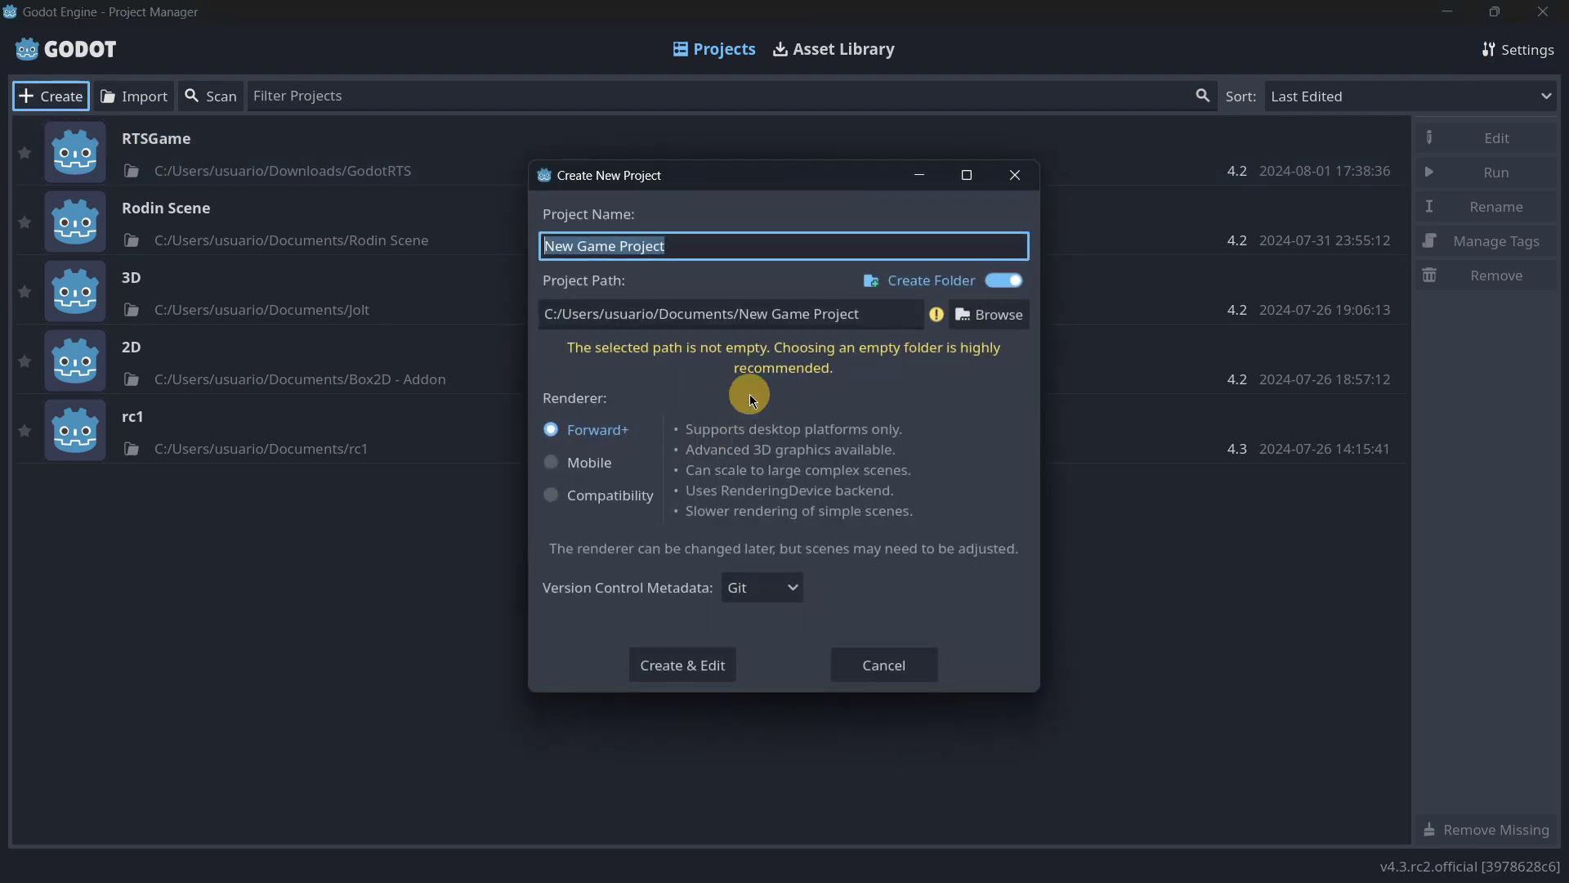
left_click_drag(882, 317, 343, 327)
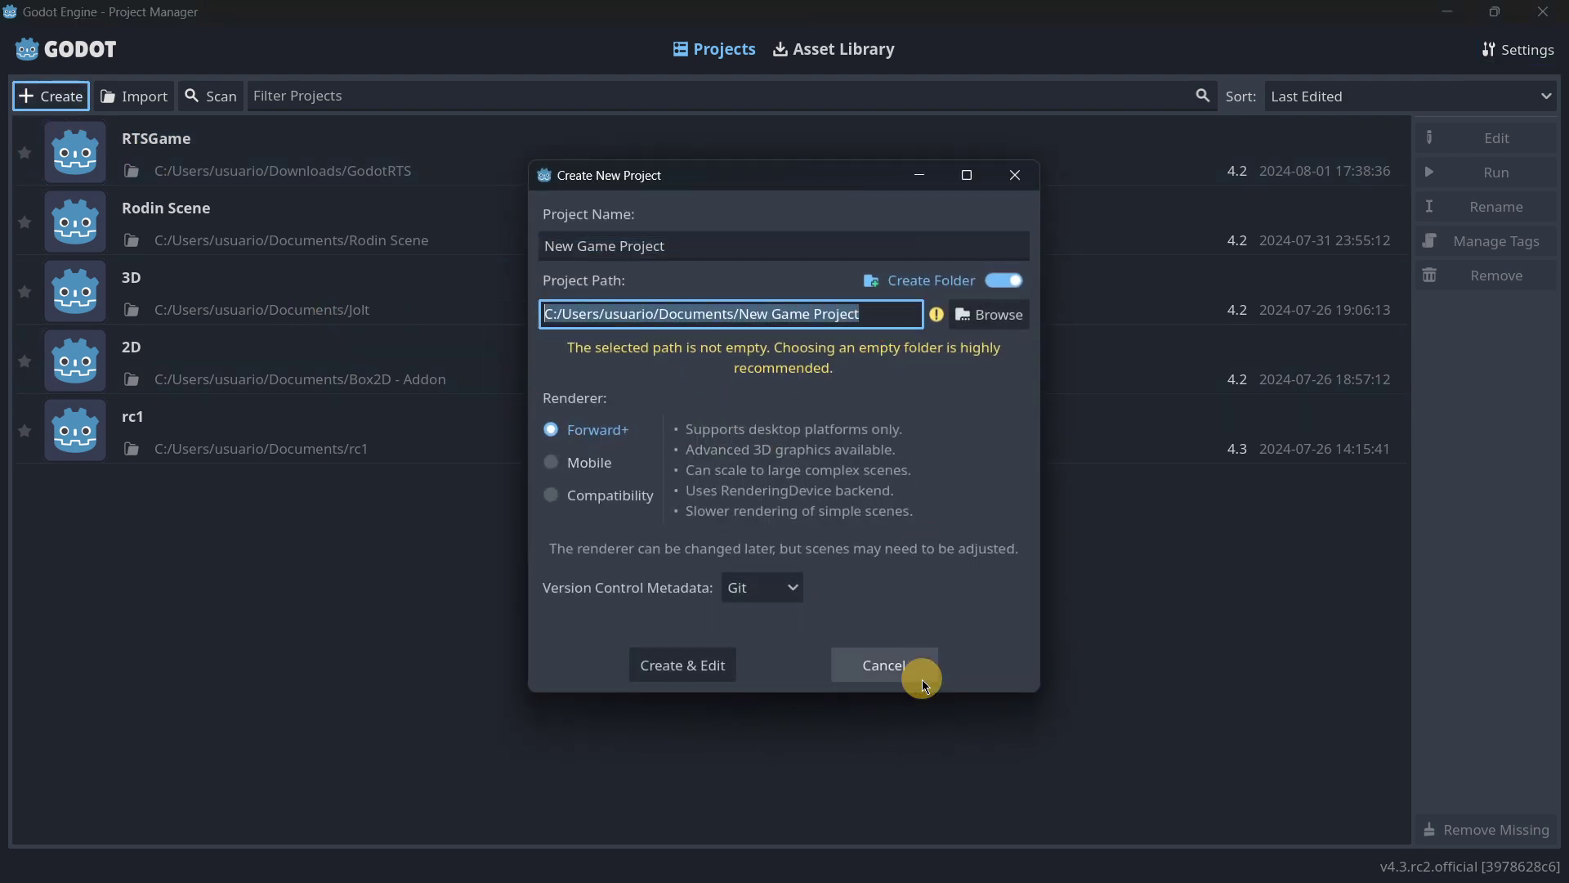
left_click(900, 663)
- Set Directory Naming Convention to PascalCase and preview the generated folder name
left_click(1499, 51)
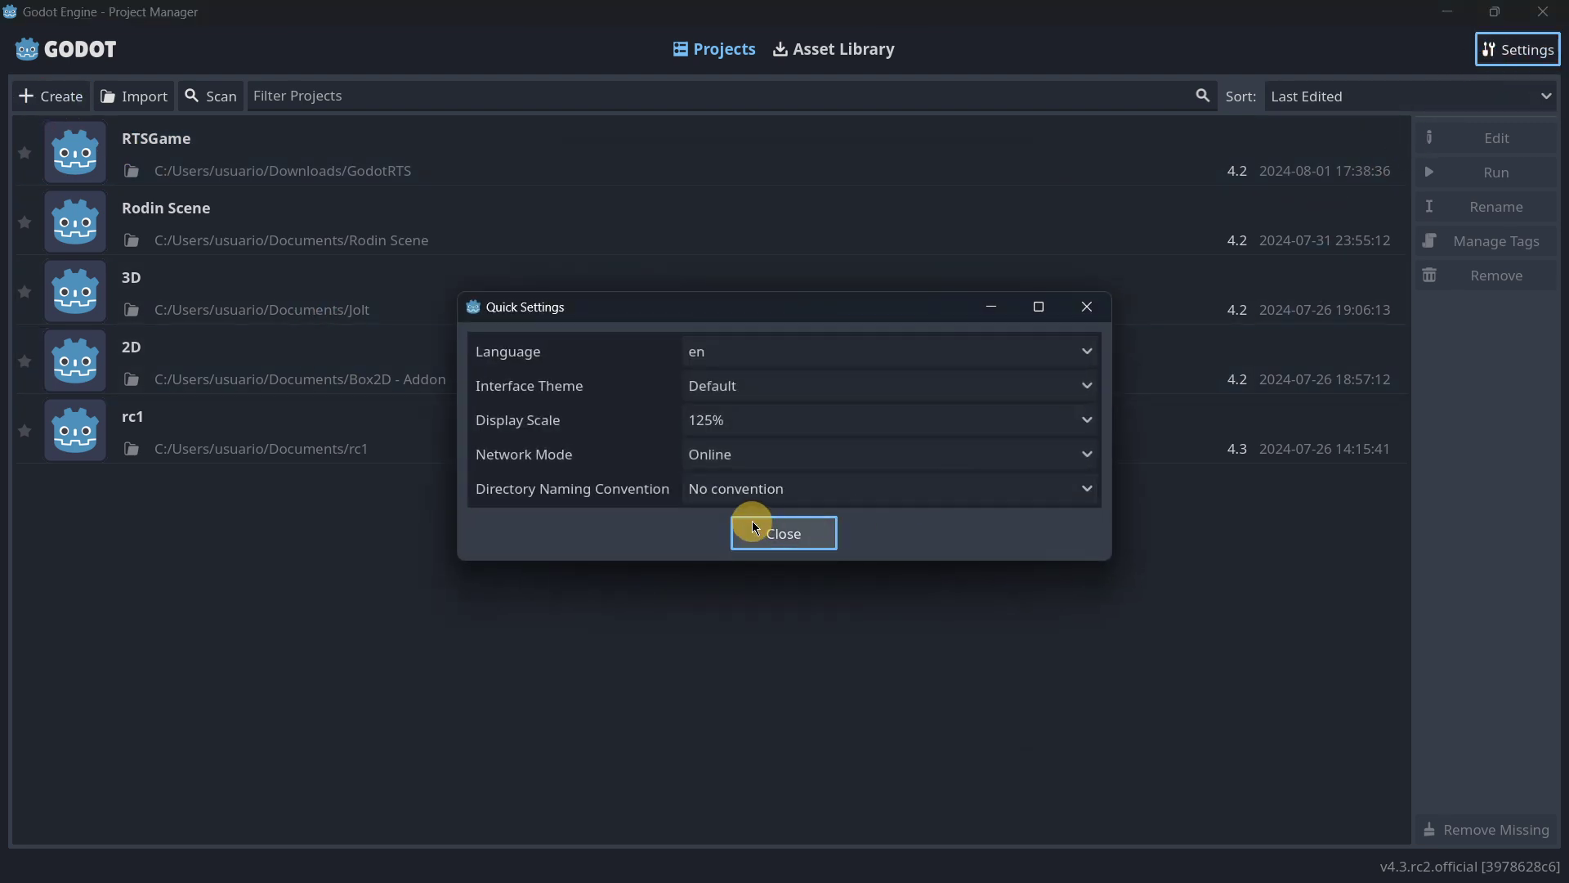
left_click(718, 488)
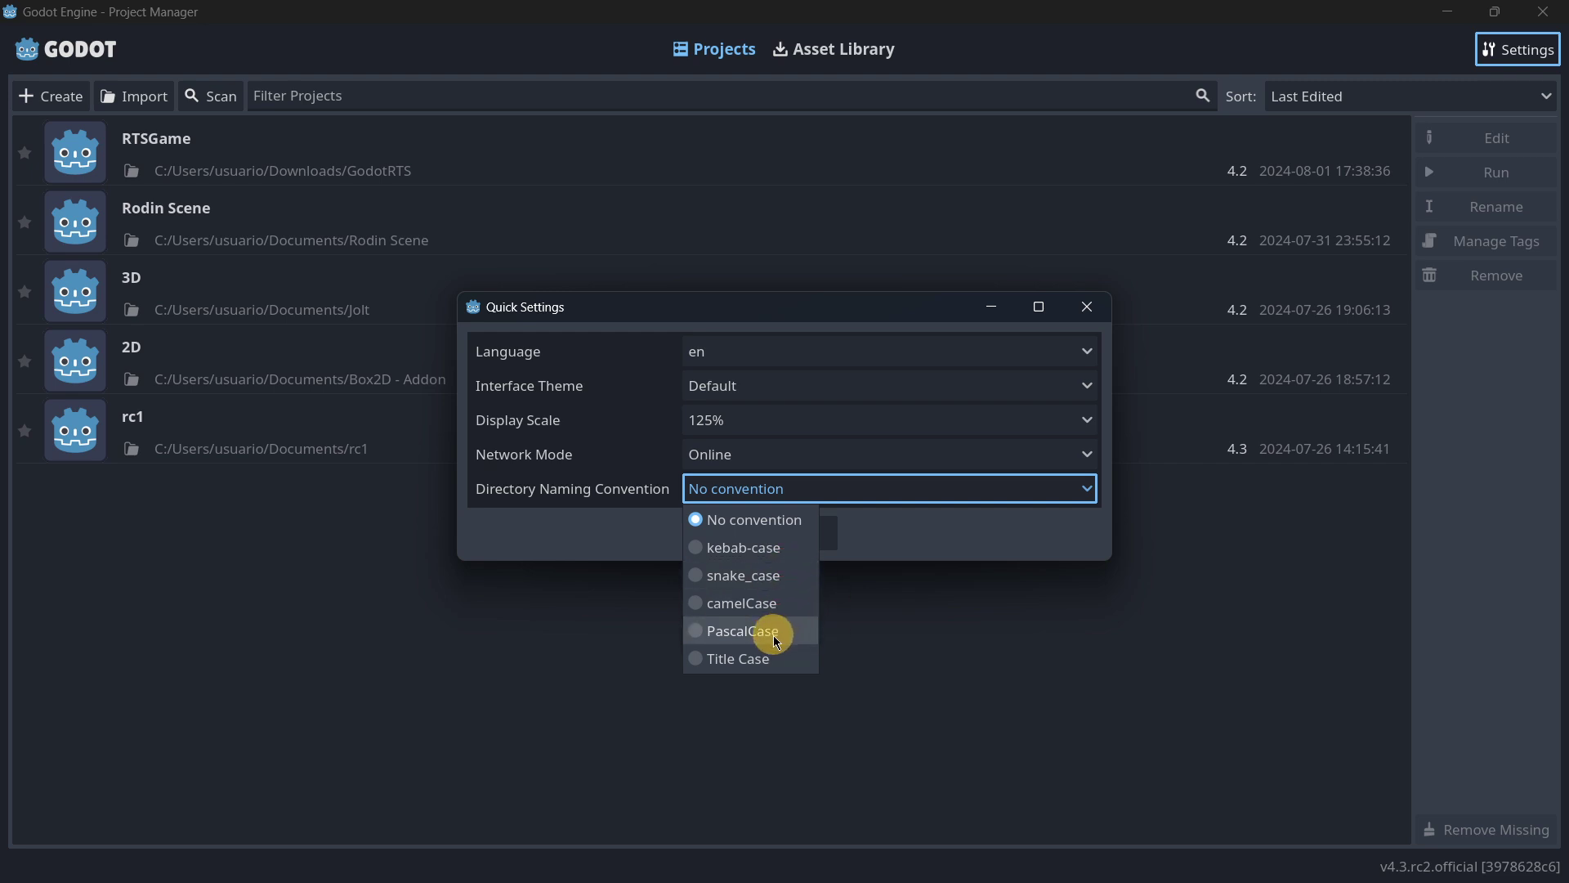
left_click(772, 632)
left_click(798, 545)
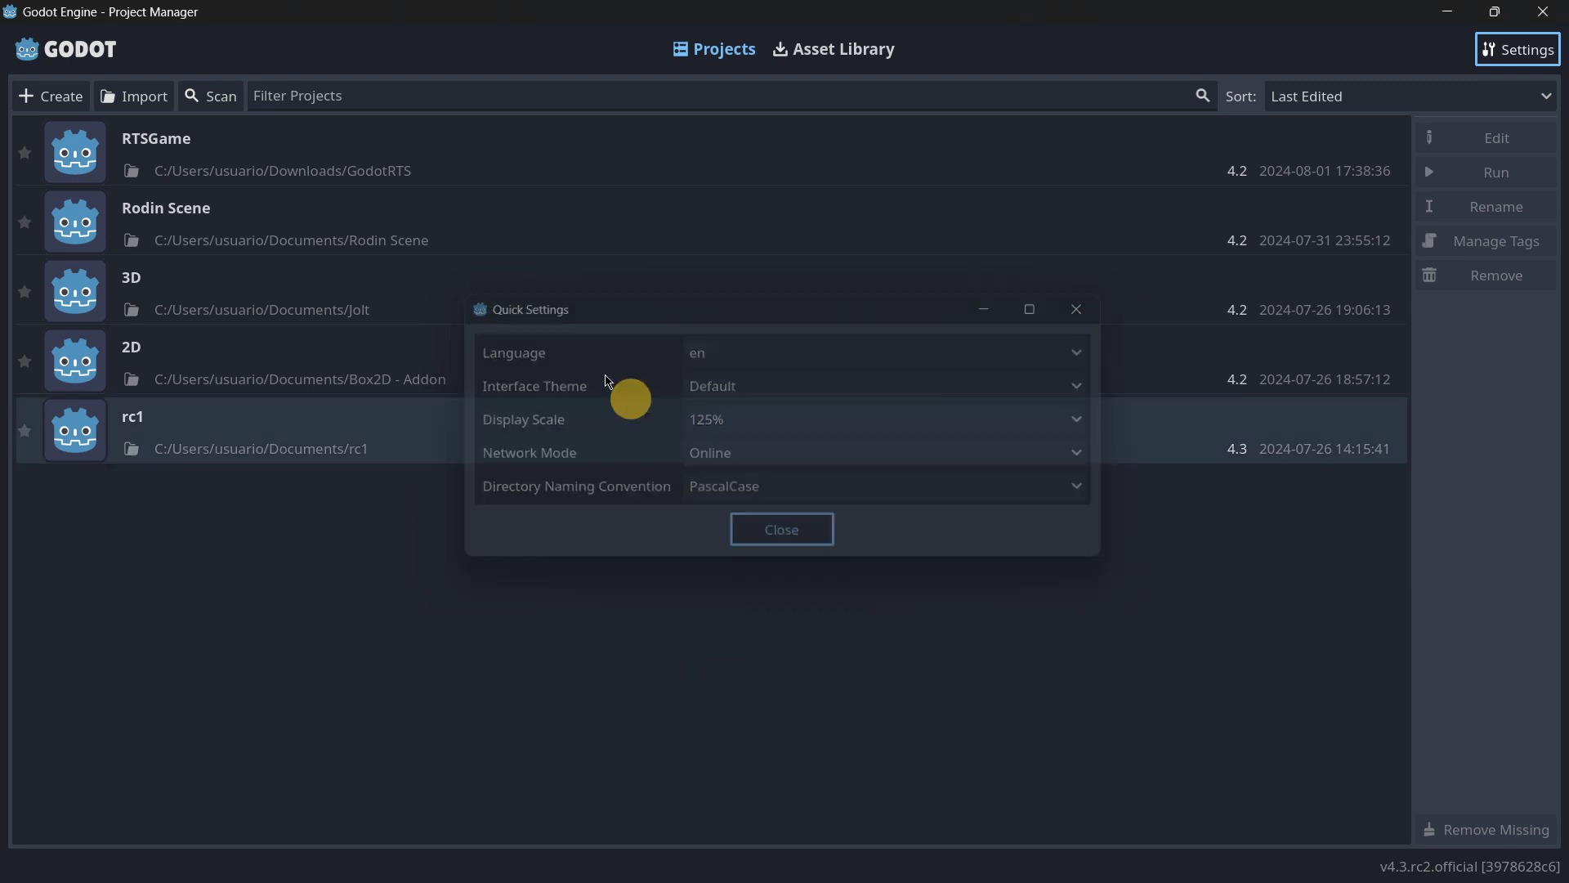
left_click(75, 97)
left_click_drag(854, 343, 740, 343)
left_click(846, 650)
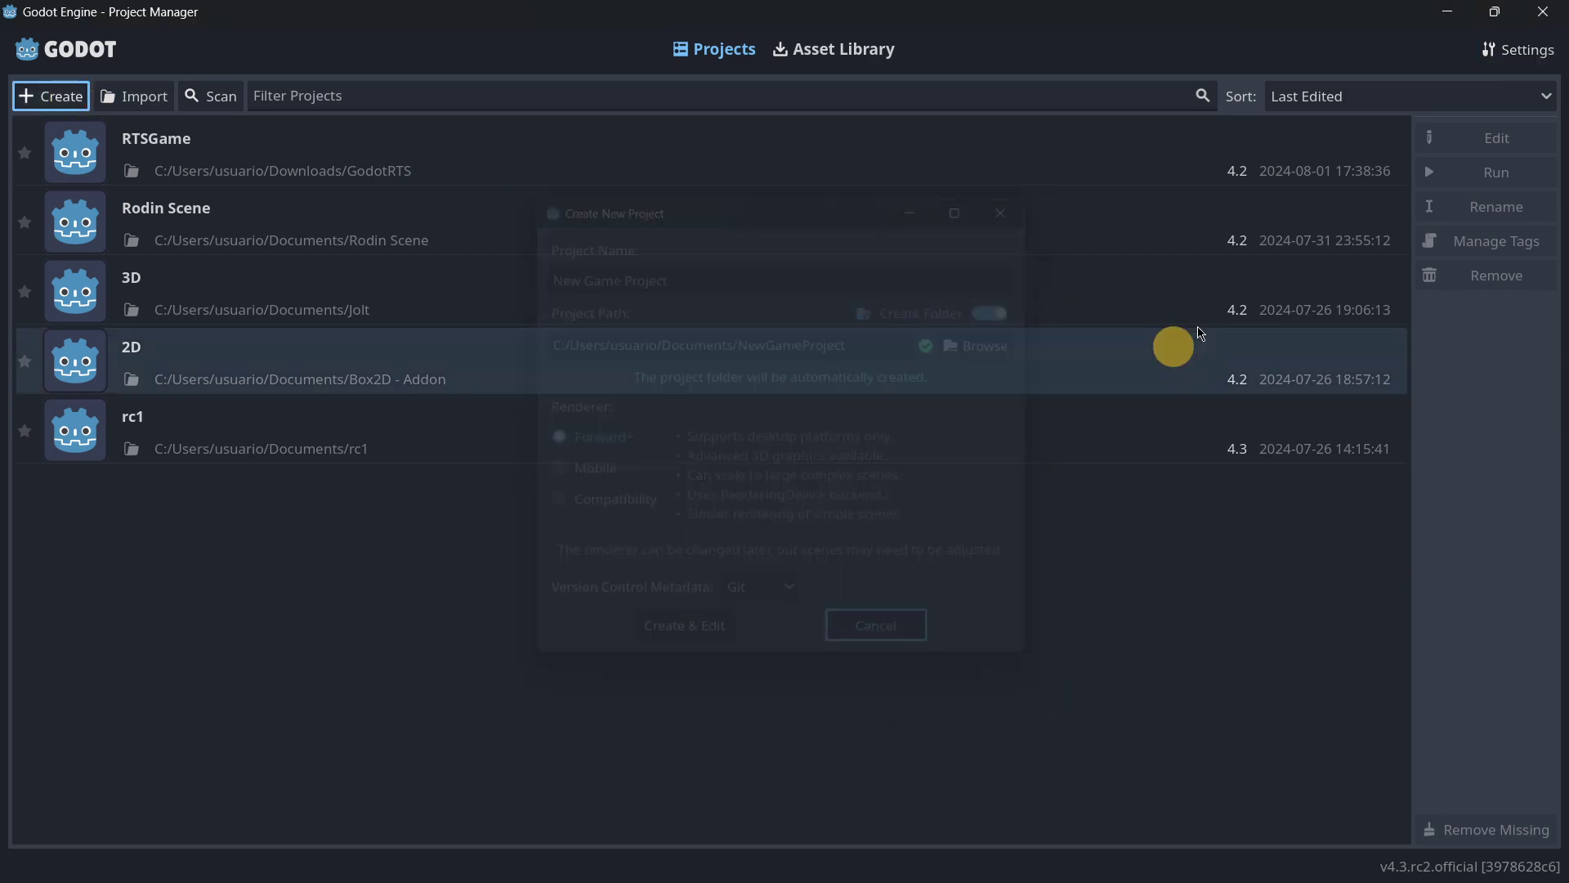
- Switch Directory Naming Convention to snake_case and confirm the path ends in new_game_project
left_click(1509, 50)
left_click(844, 489)
left_click(770, 575)
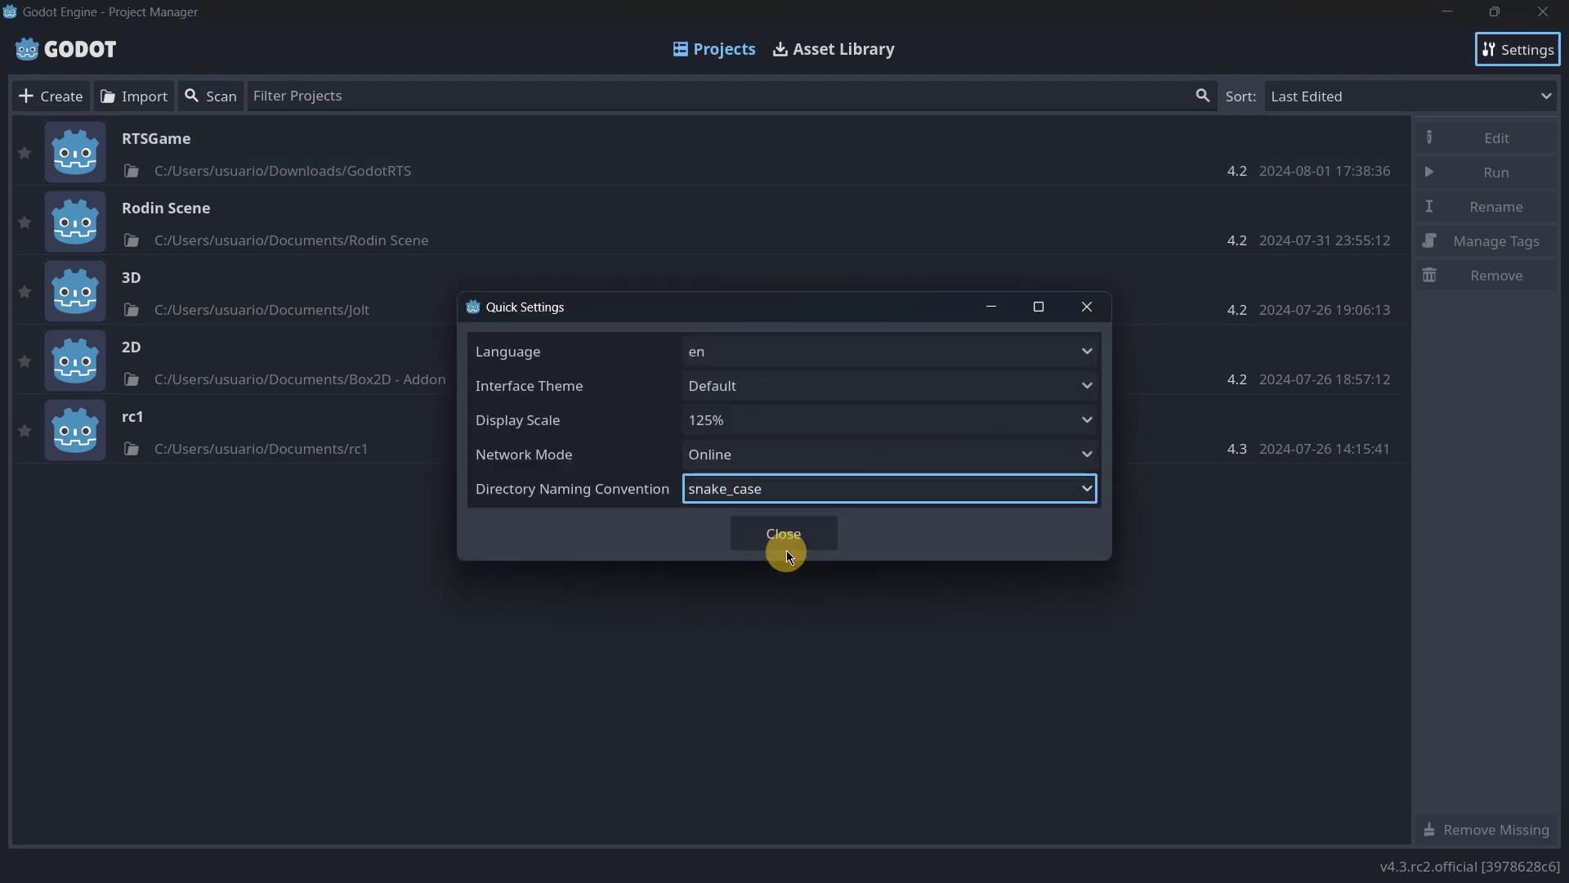
left_click(783, 541)
left_click(75, 98)
left_click(891, 340)
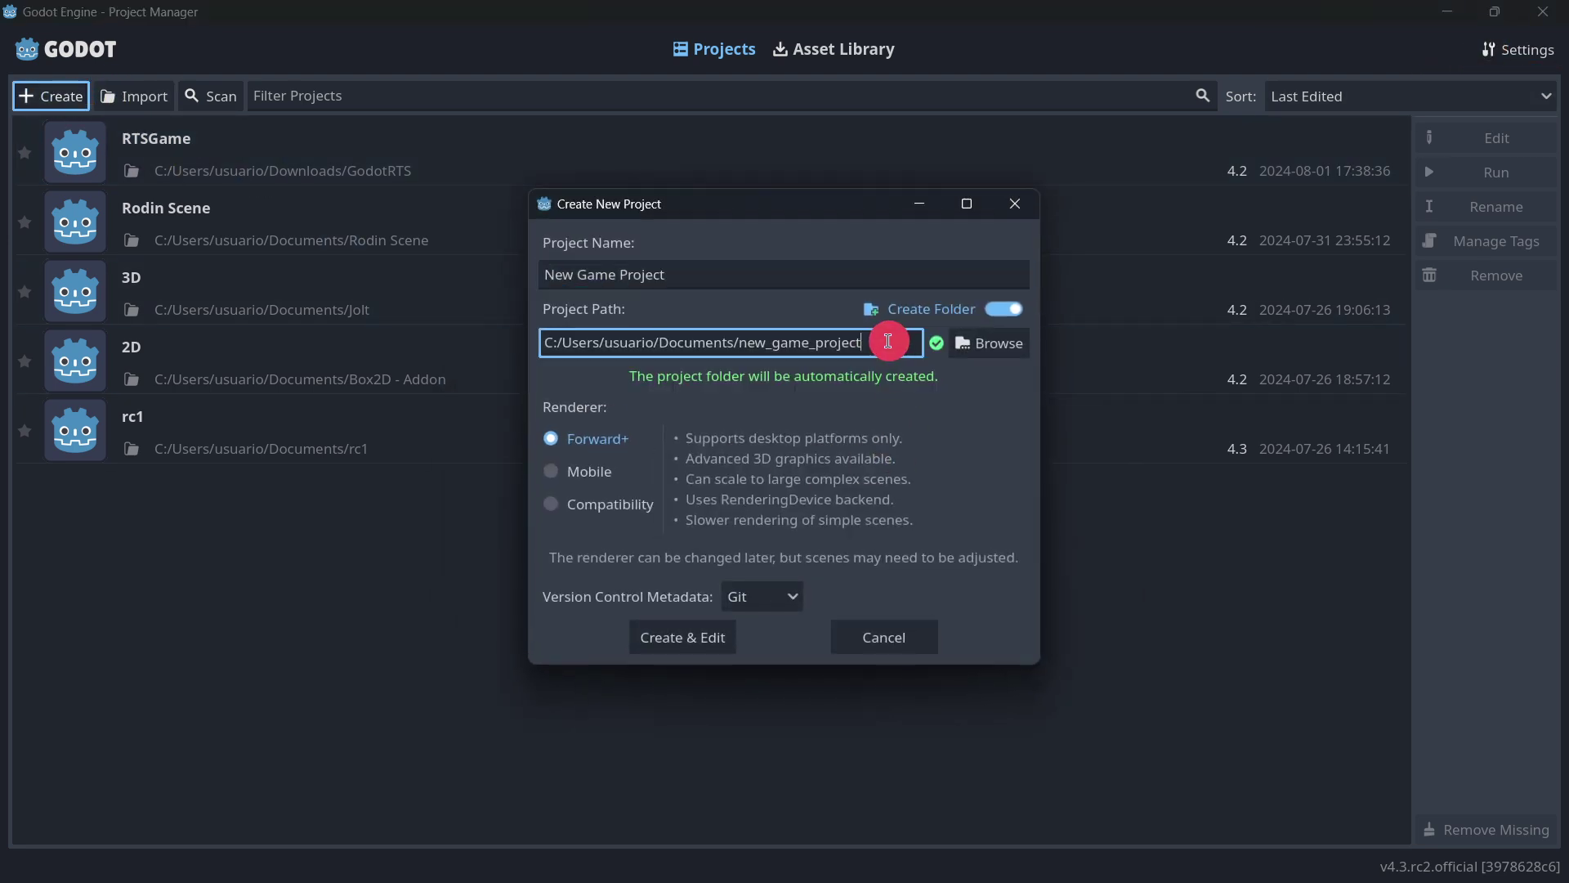
left_click_drag(581, 336, 883, 345)
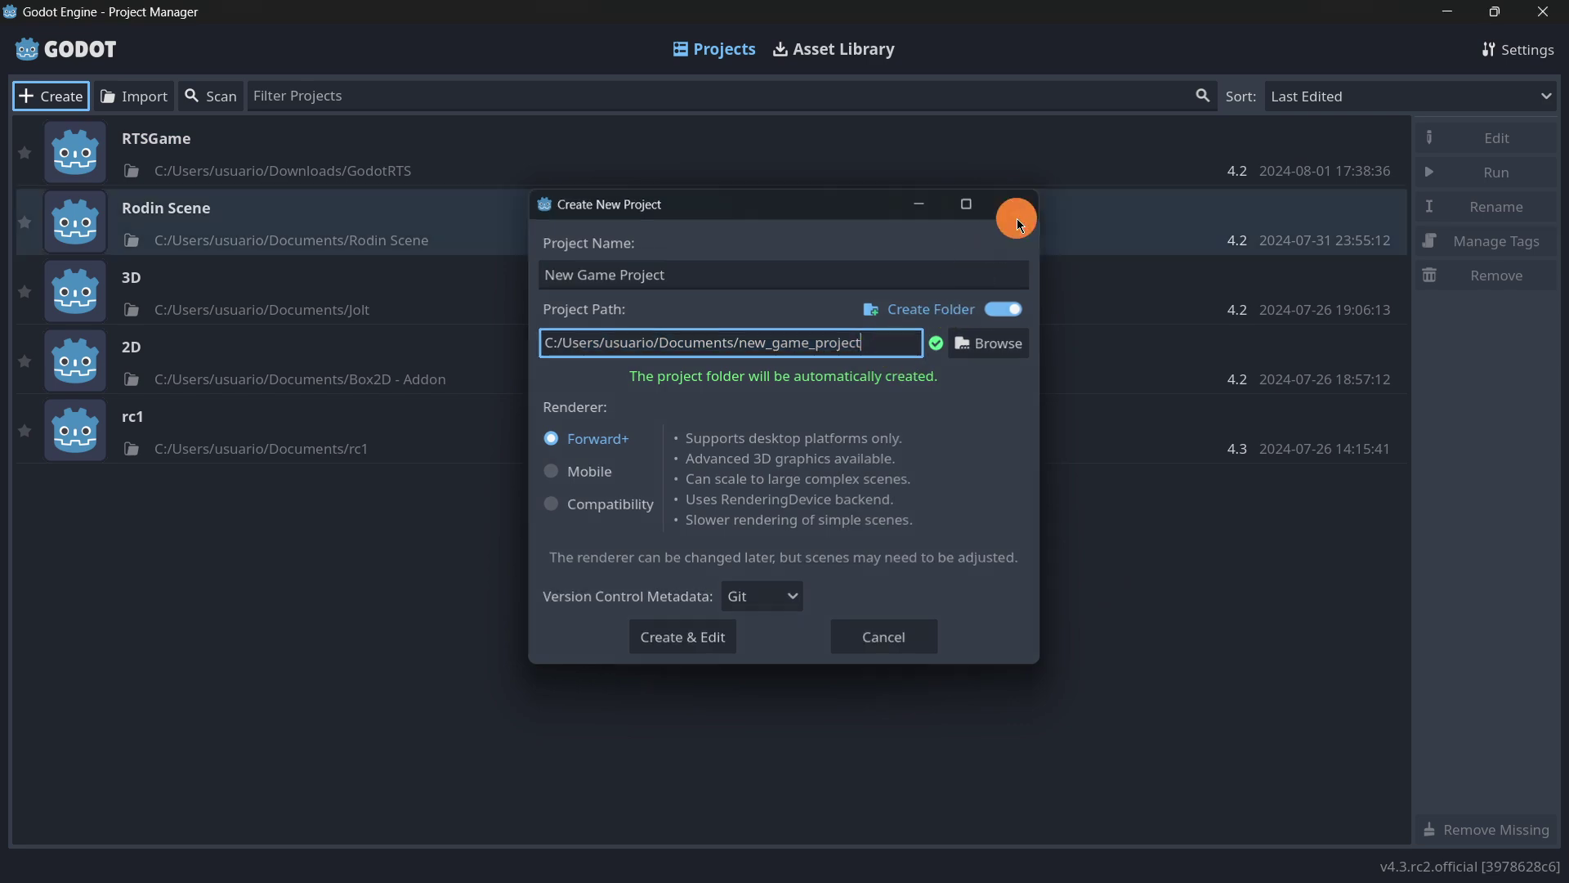
- Close the new project dialog and create a 2D Scene with a Node2D root
left_click(1016, 216)
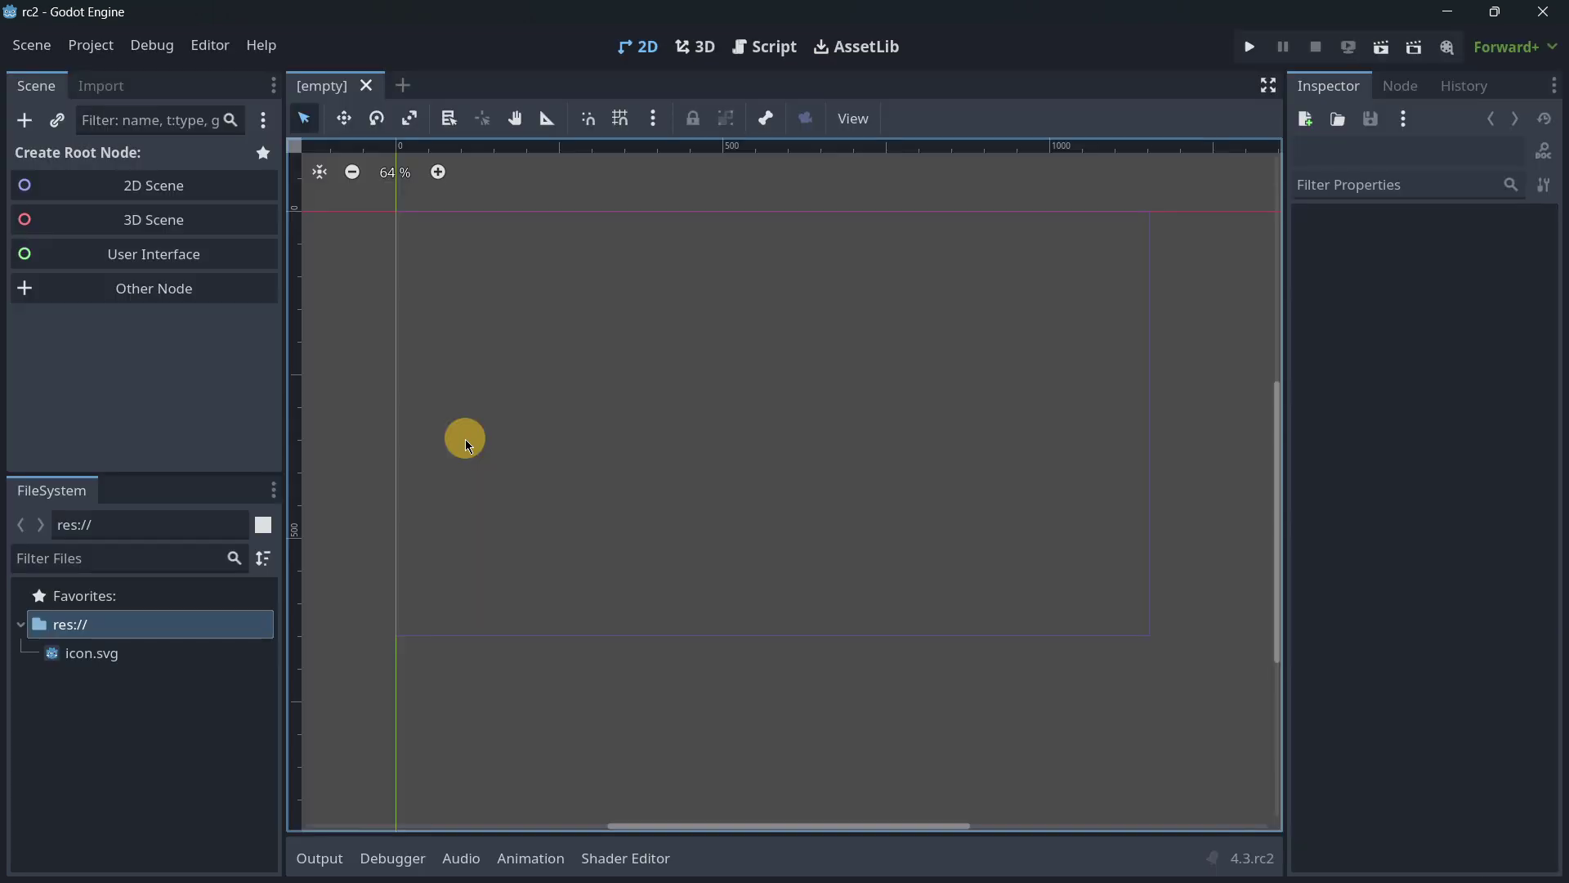
left_click(138, 183)
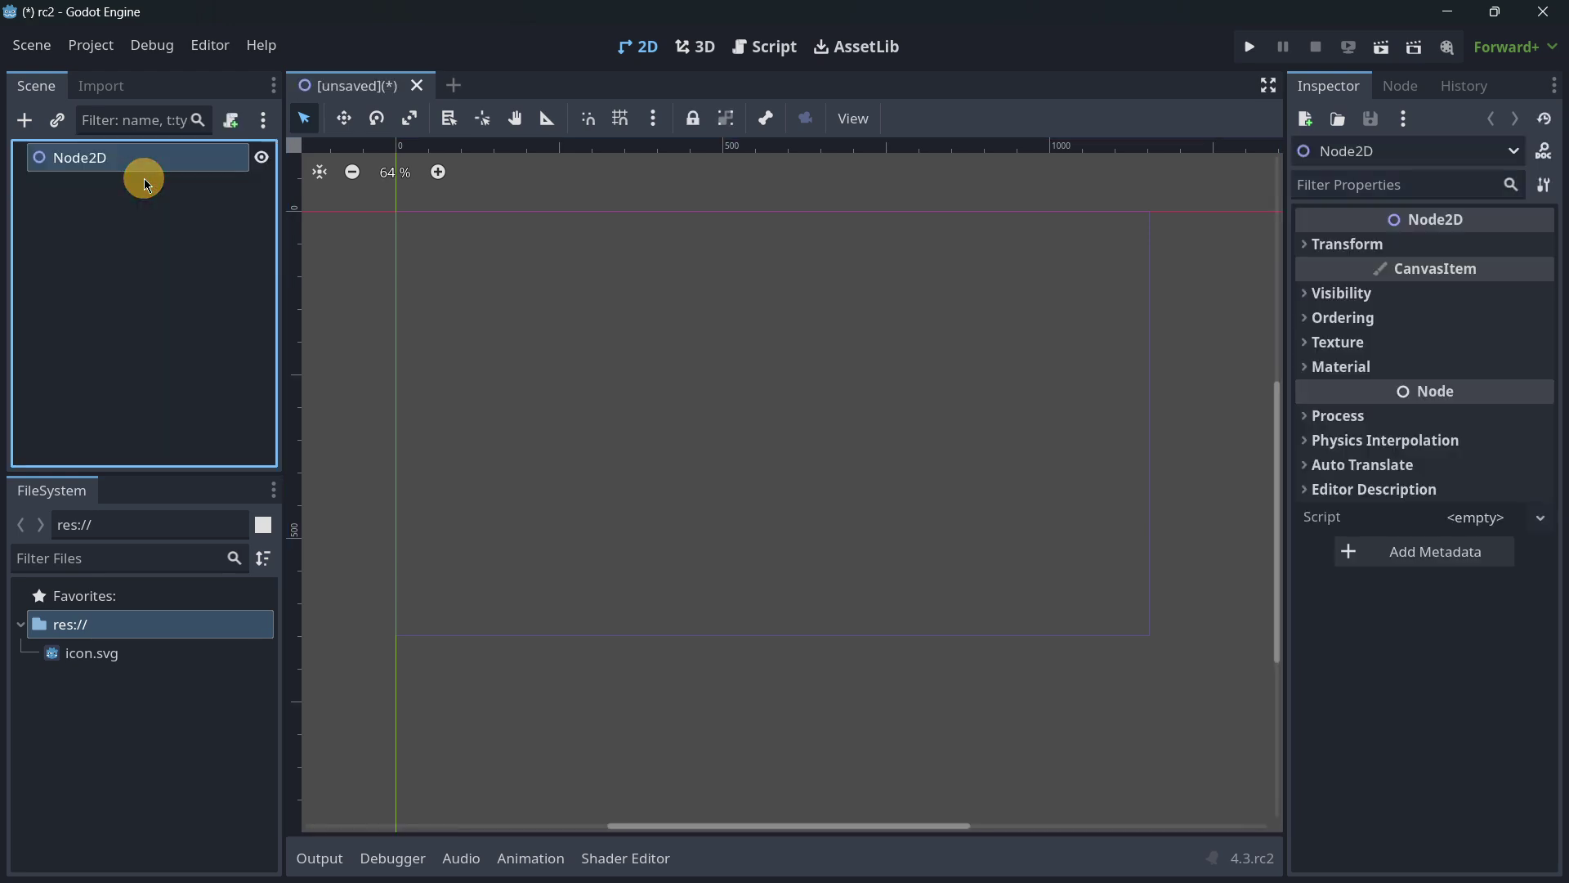
- Add a ParallaxLayer child node under Node2D
left_click(31, 122)
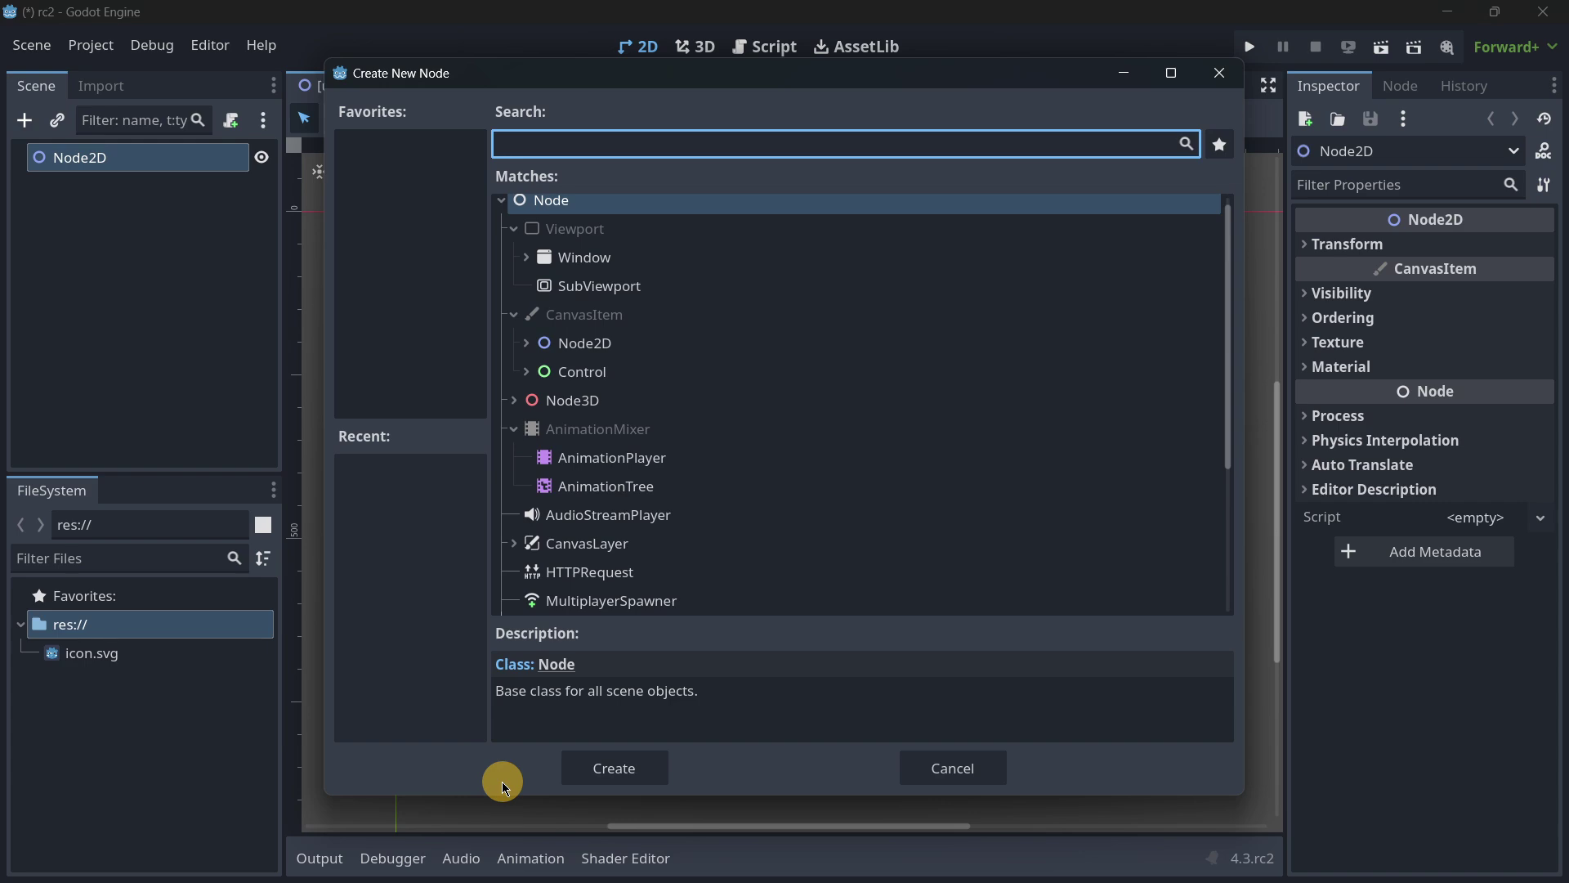
type("par")
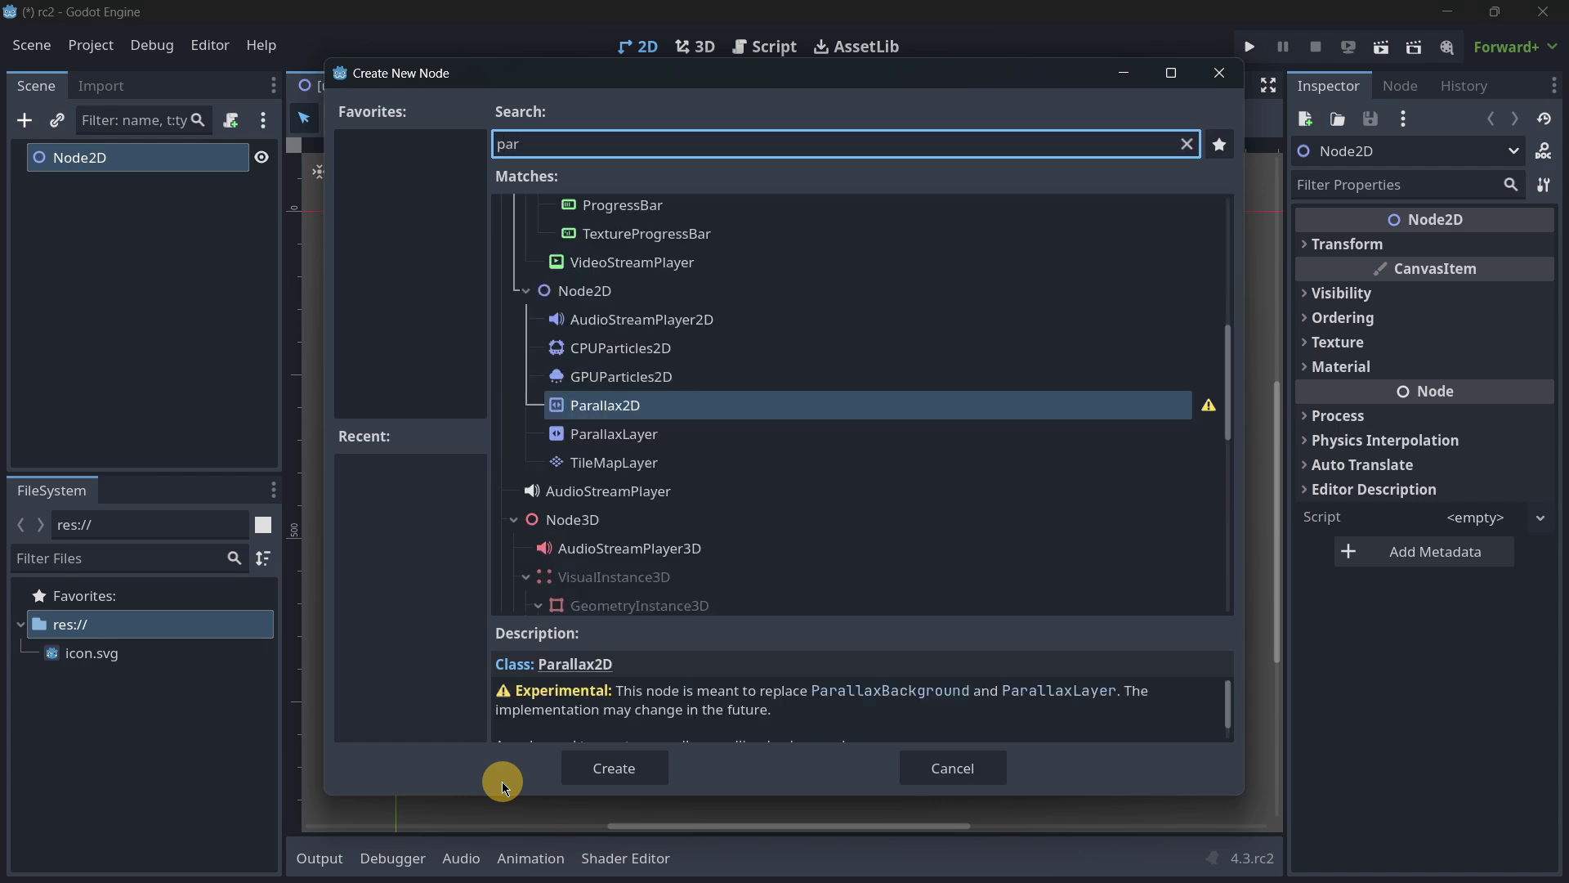
key("Down")
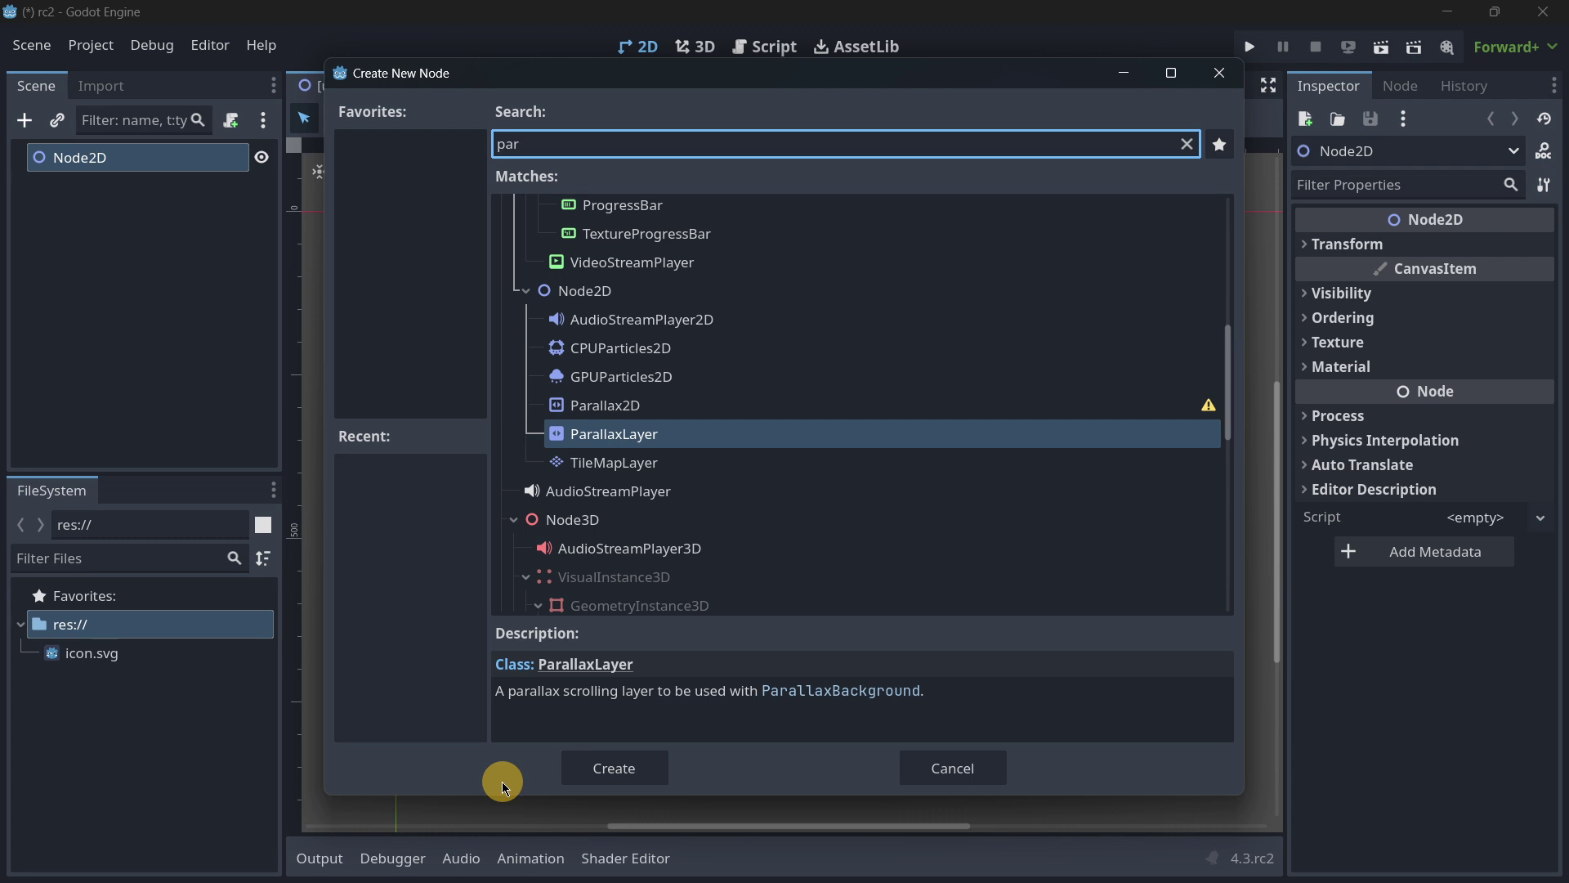
key("Up")
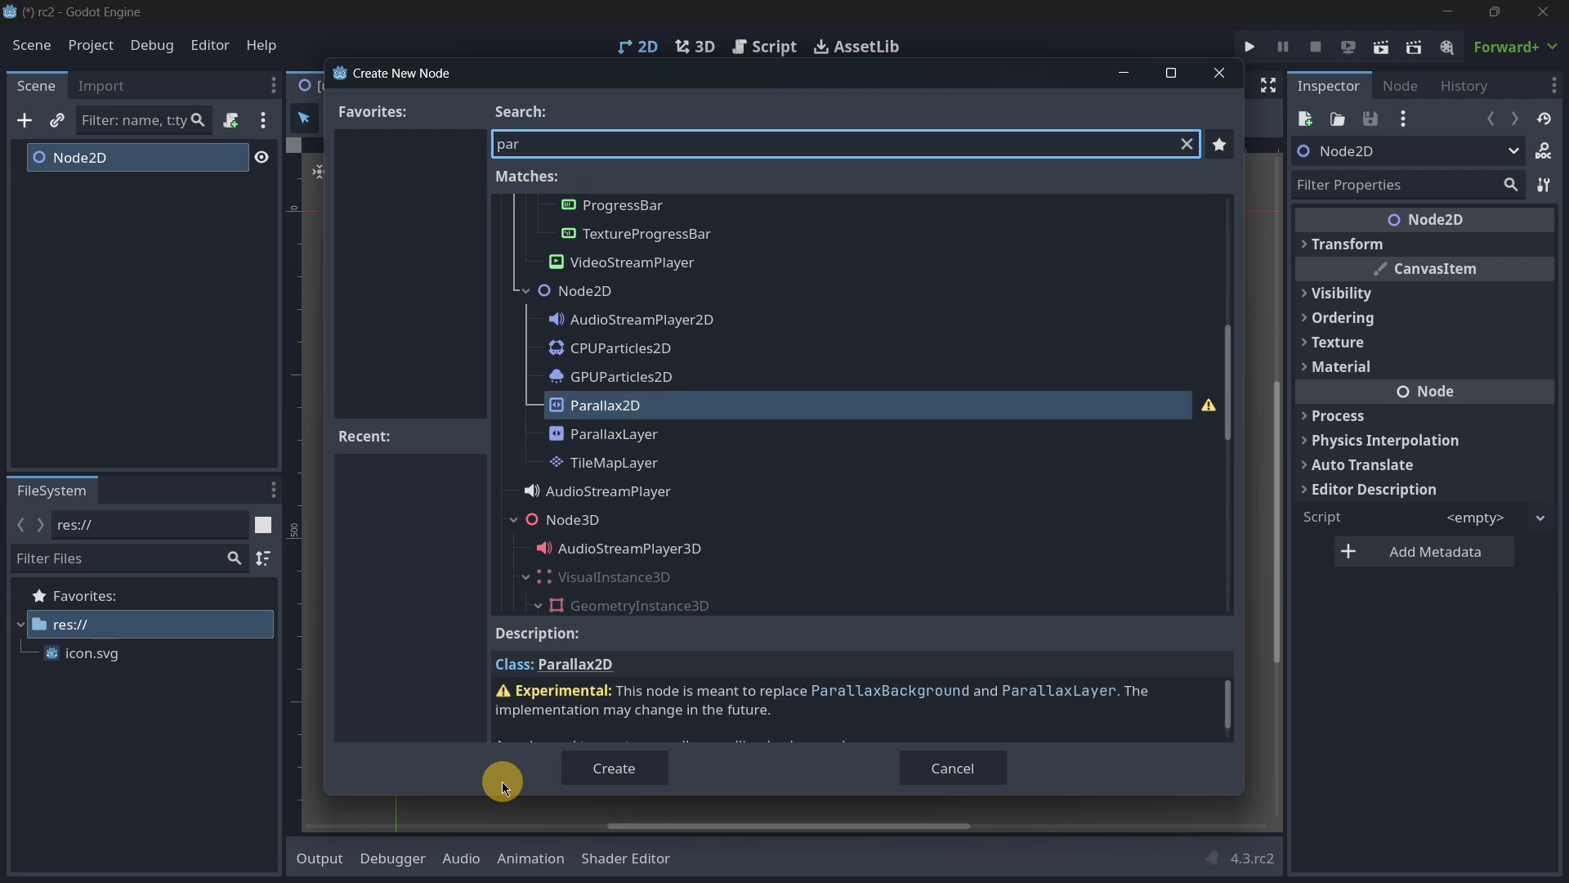
key("Down")
key("Return")
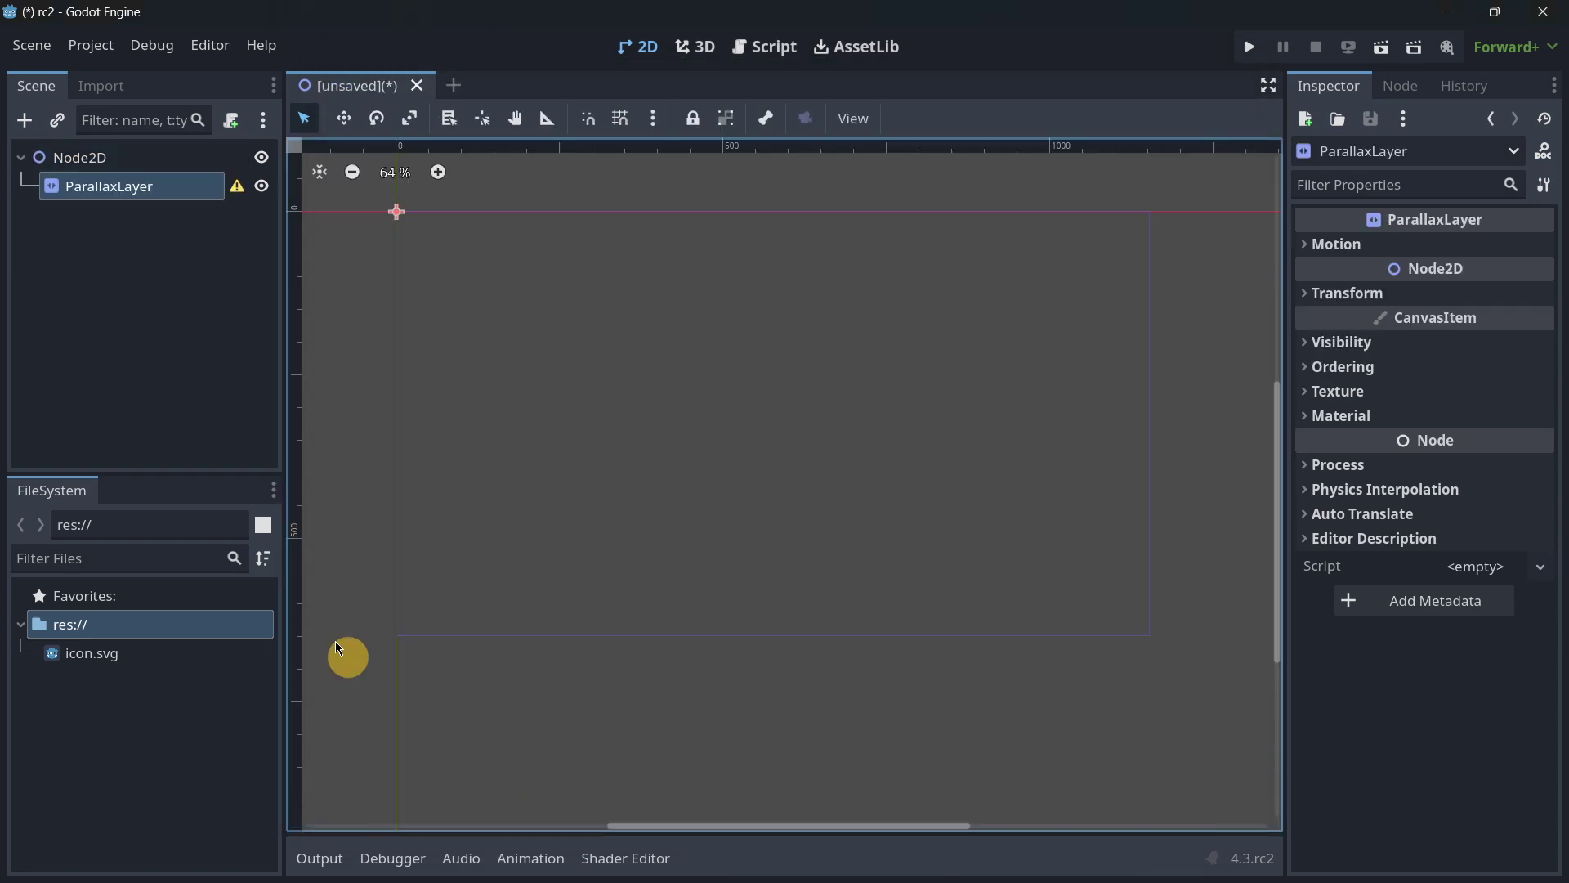
- Add a ParallaxBackground under Node2D and move ParallaxLayer inside it
left_click(54, 156)
left_click(24, 120)
type("paralla")
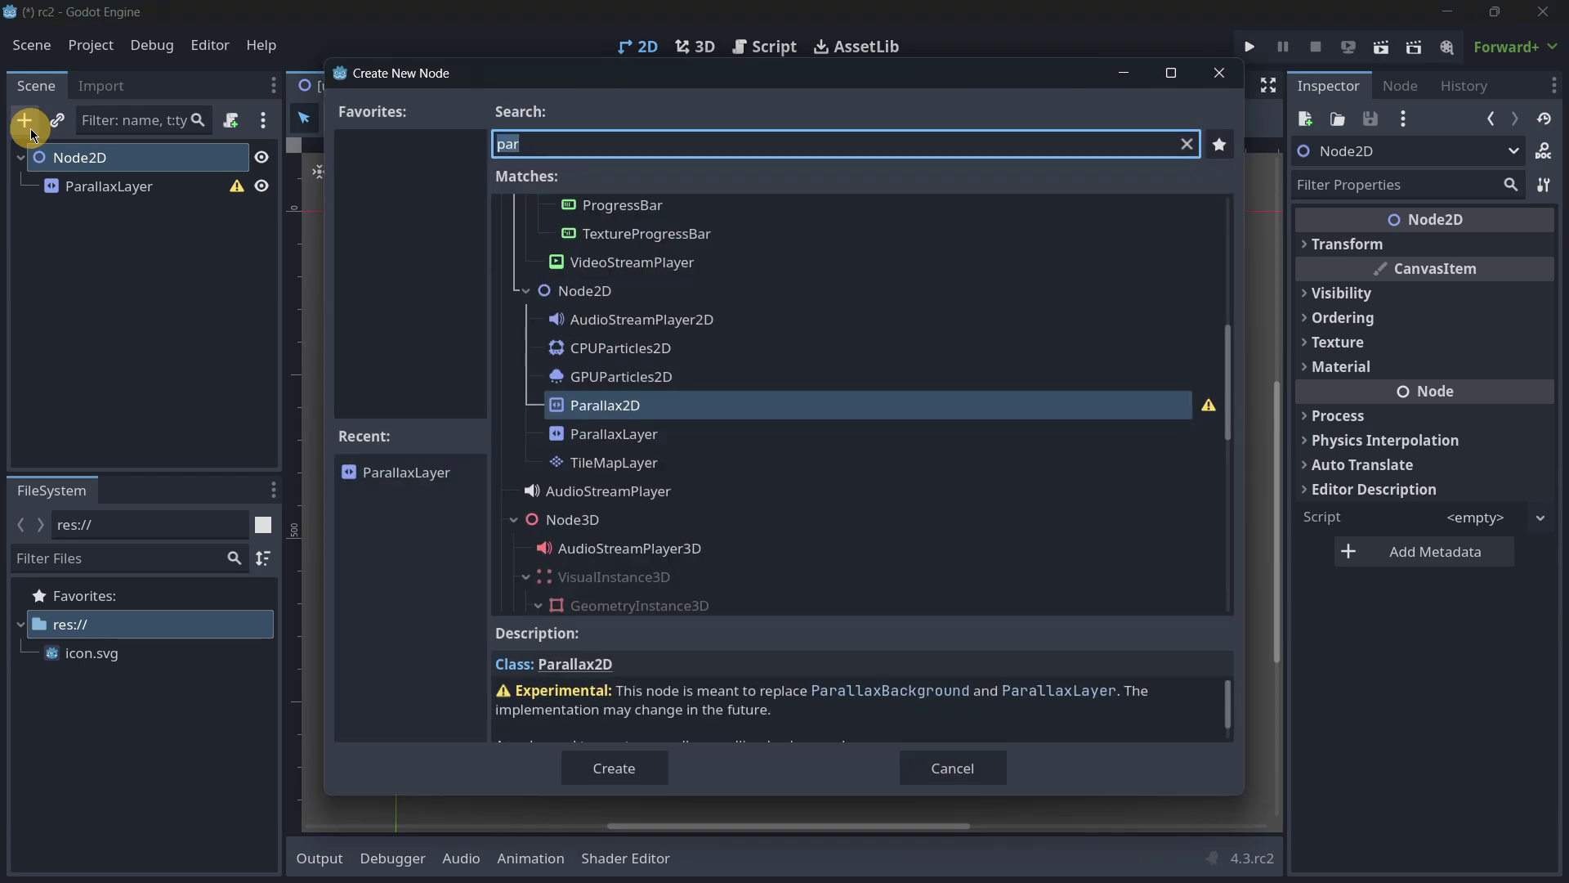
key("Down")
key("Down")
key("Down")
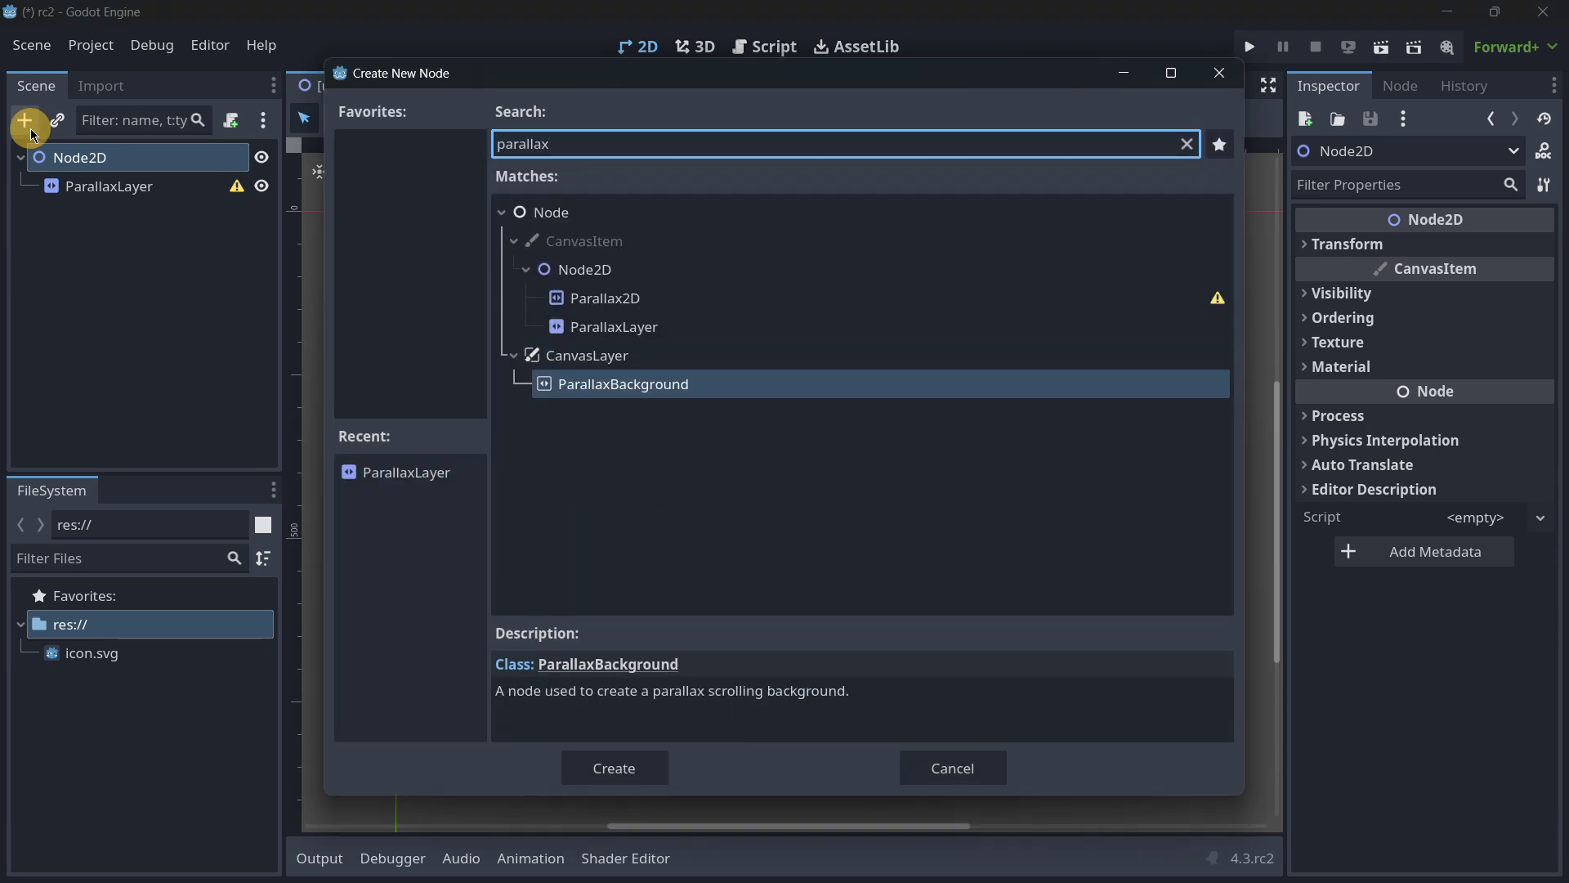
key("Return")
left_click_drag(96, 191, 147, 214)
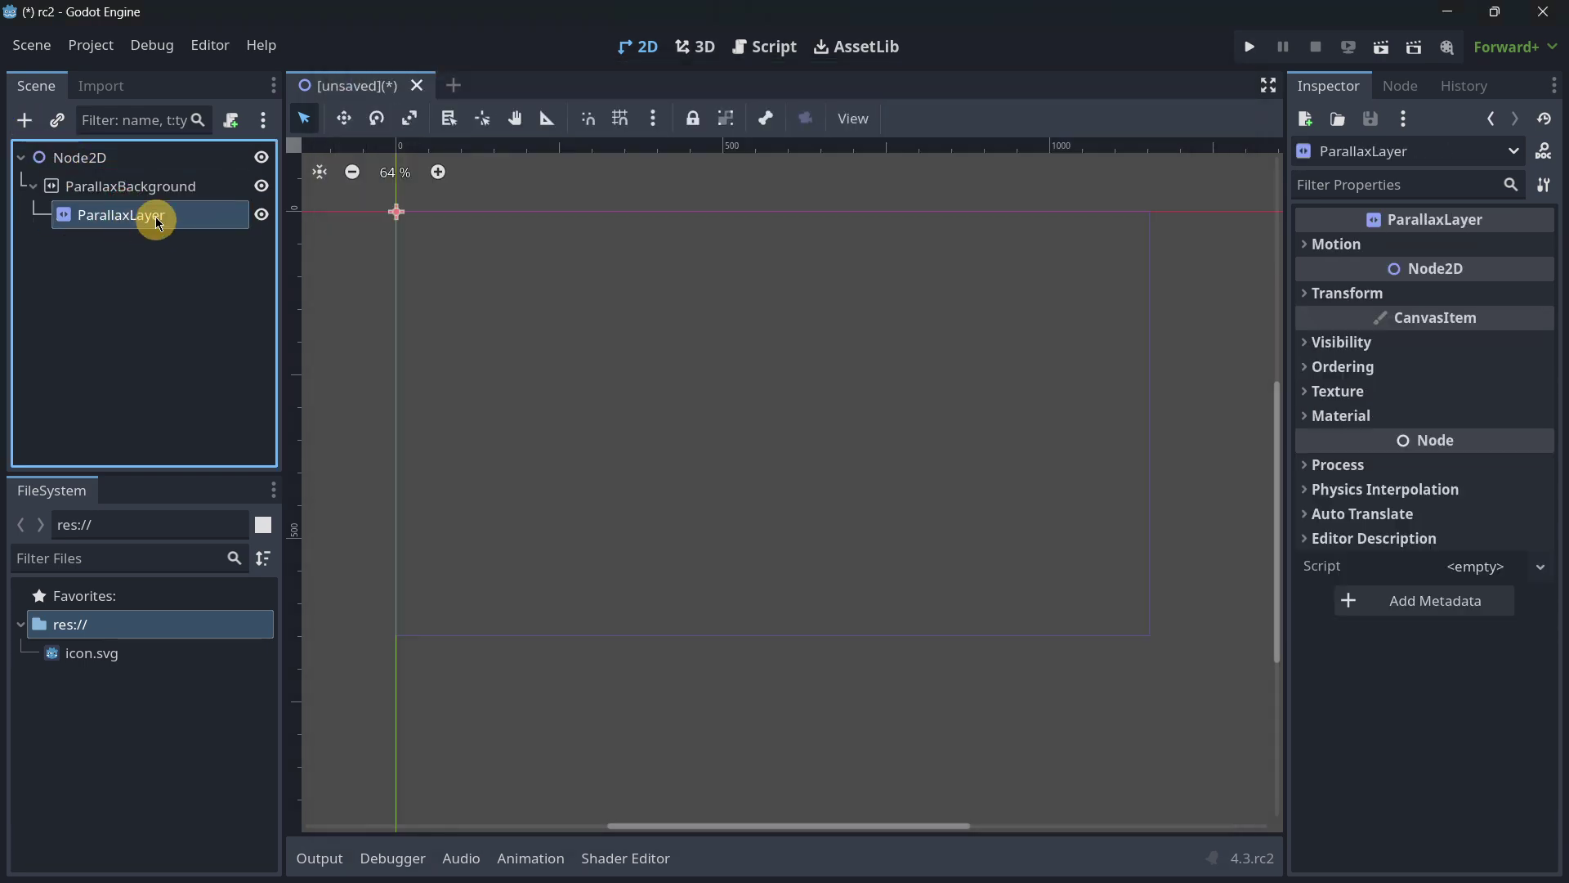
- Add a Sprite2D as a child of ParallaxLayer
left_click(26, 125)
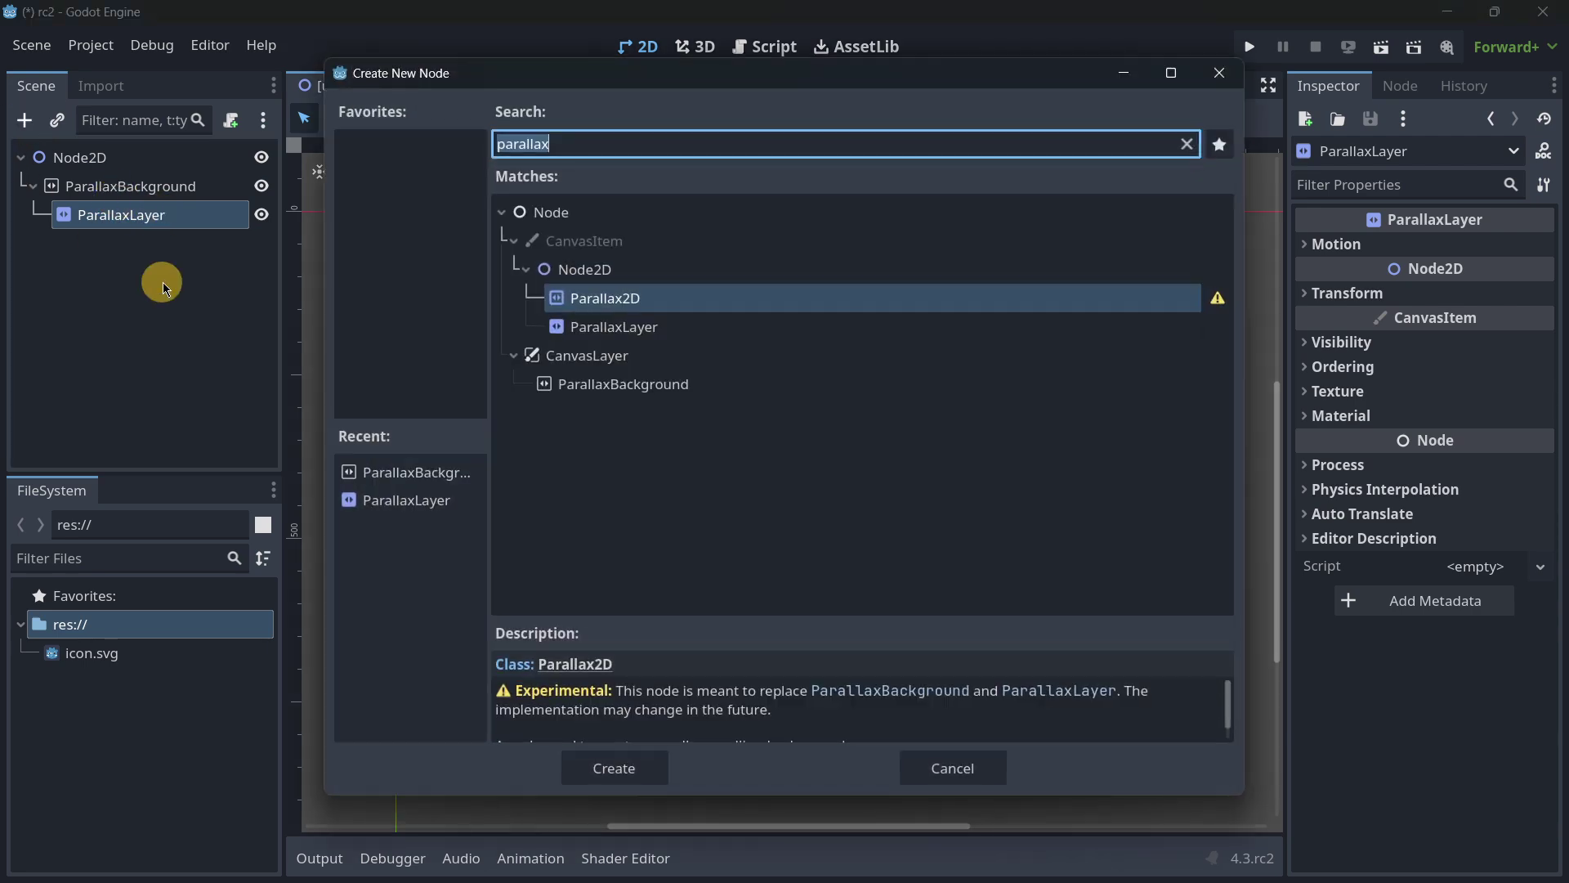
type("sprite")
key("Return")
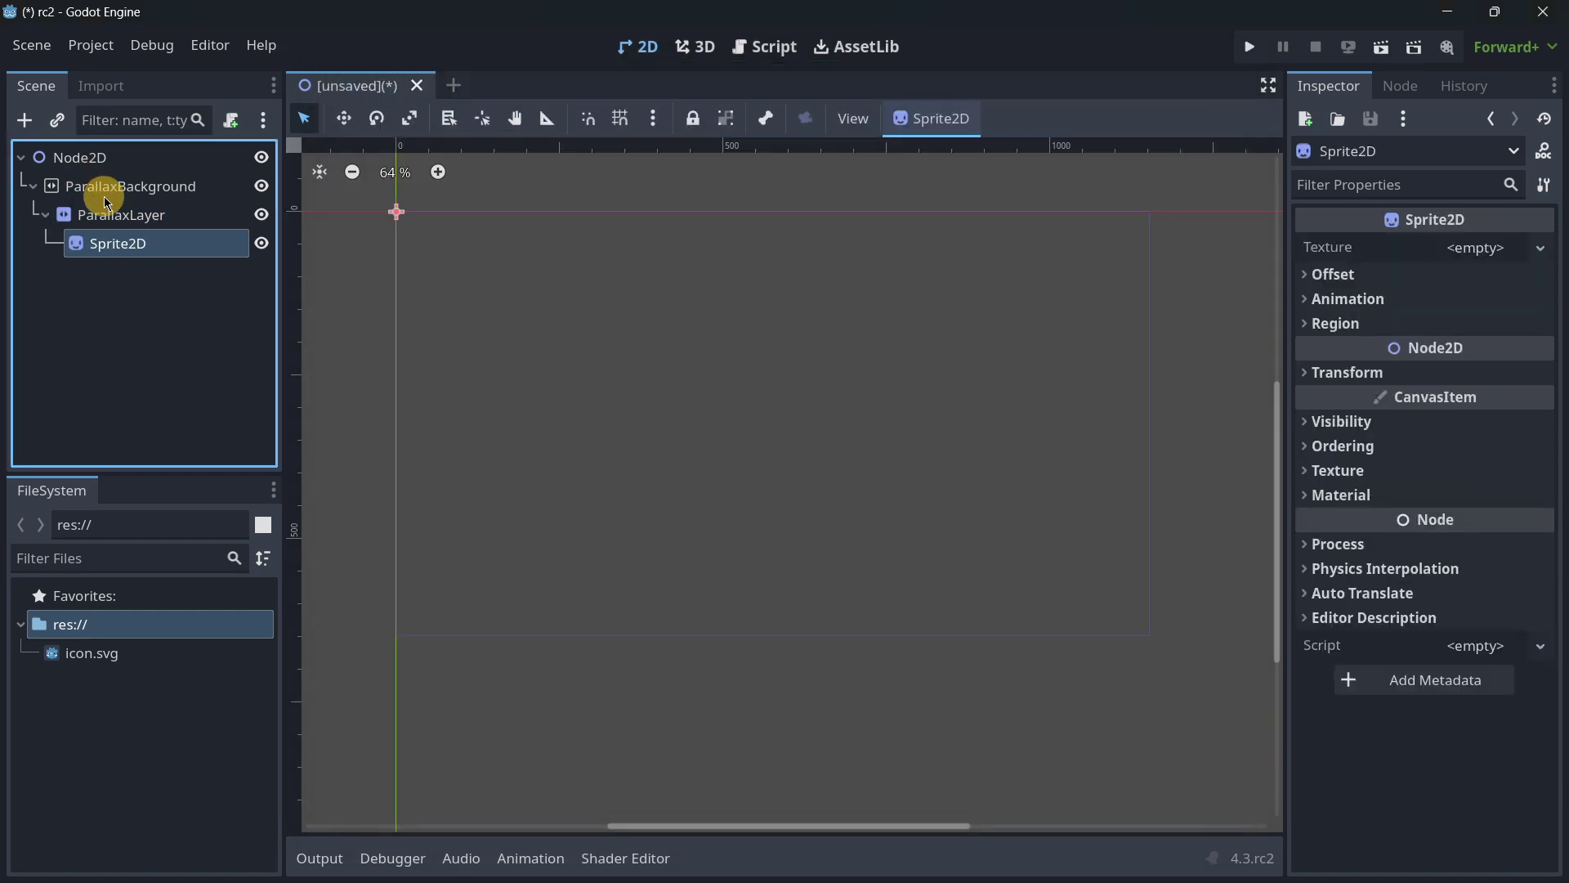
left_click(82, 156)
- Add a Parallax2D node under Node2D
left_click(24, 120)
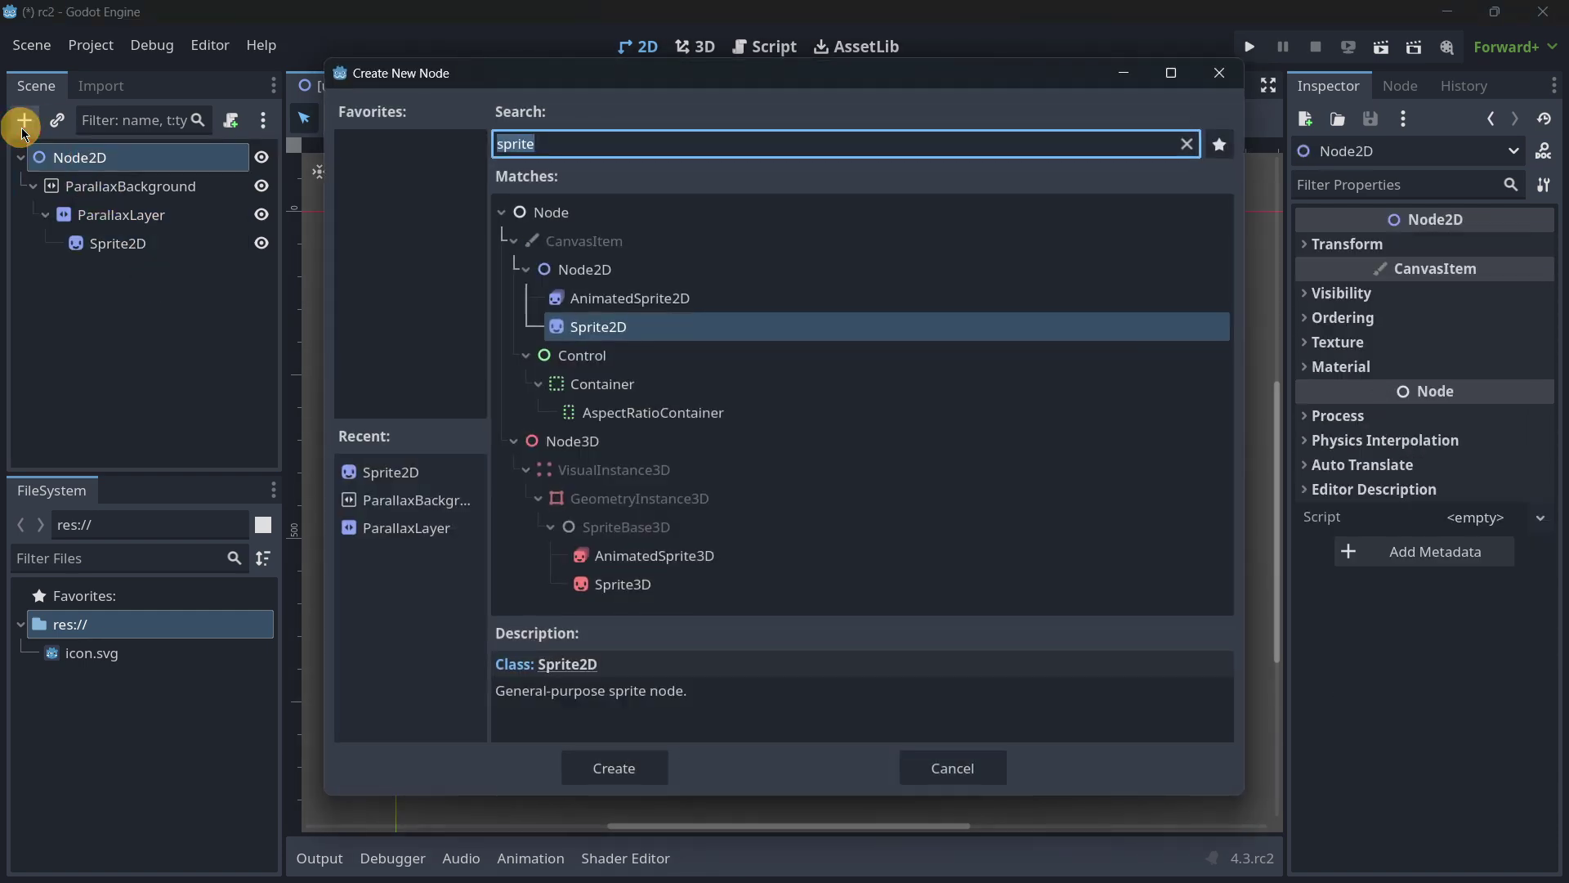
type("para")
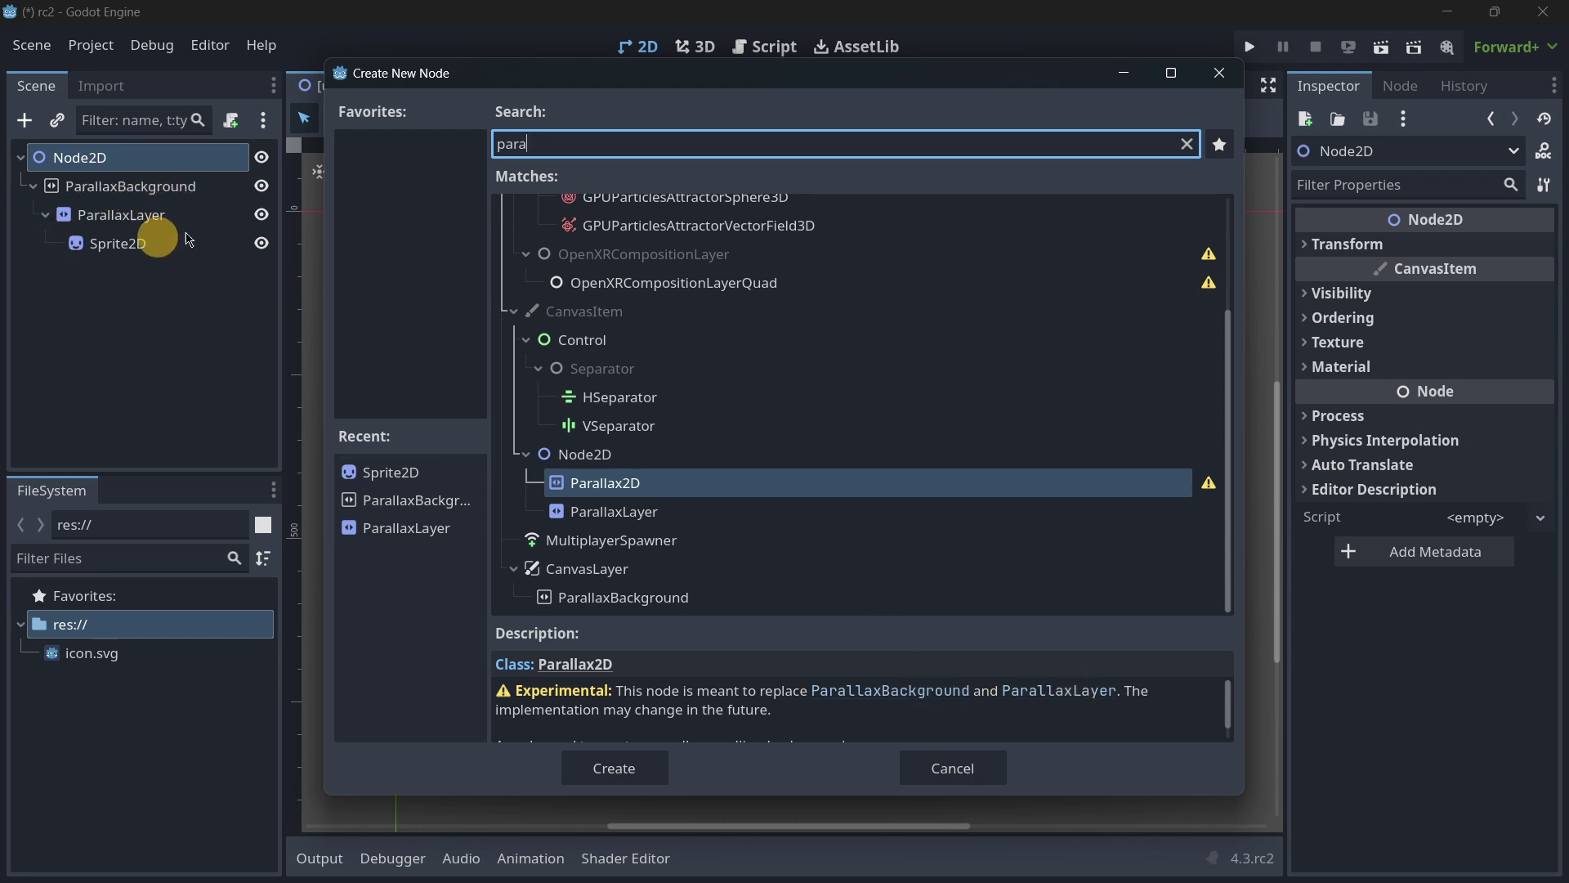
double_click(662, 488)
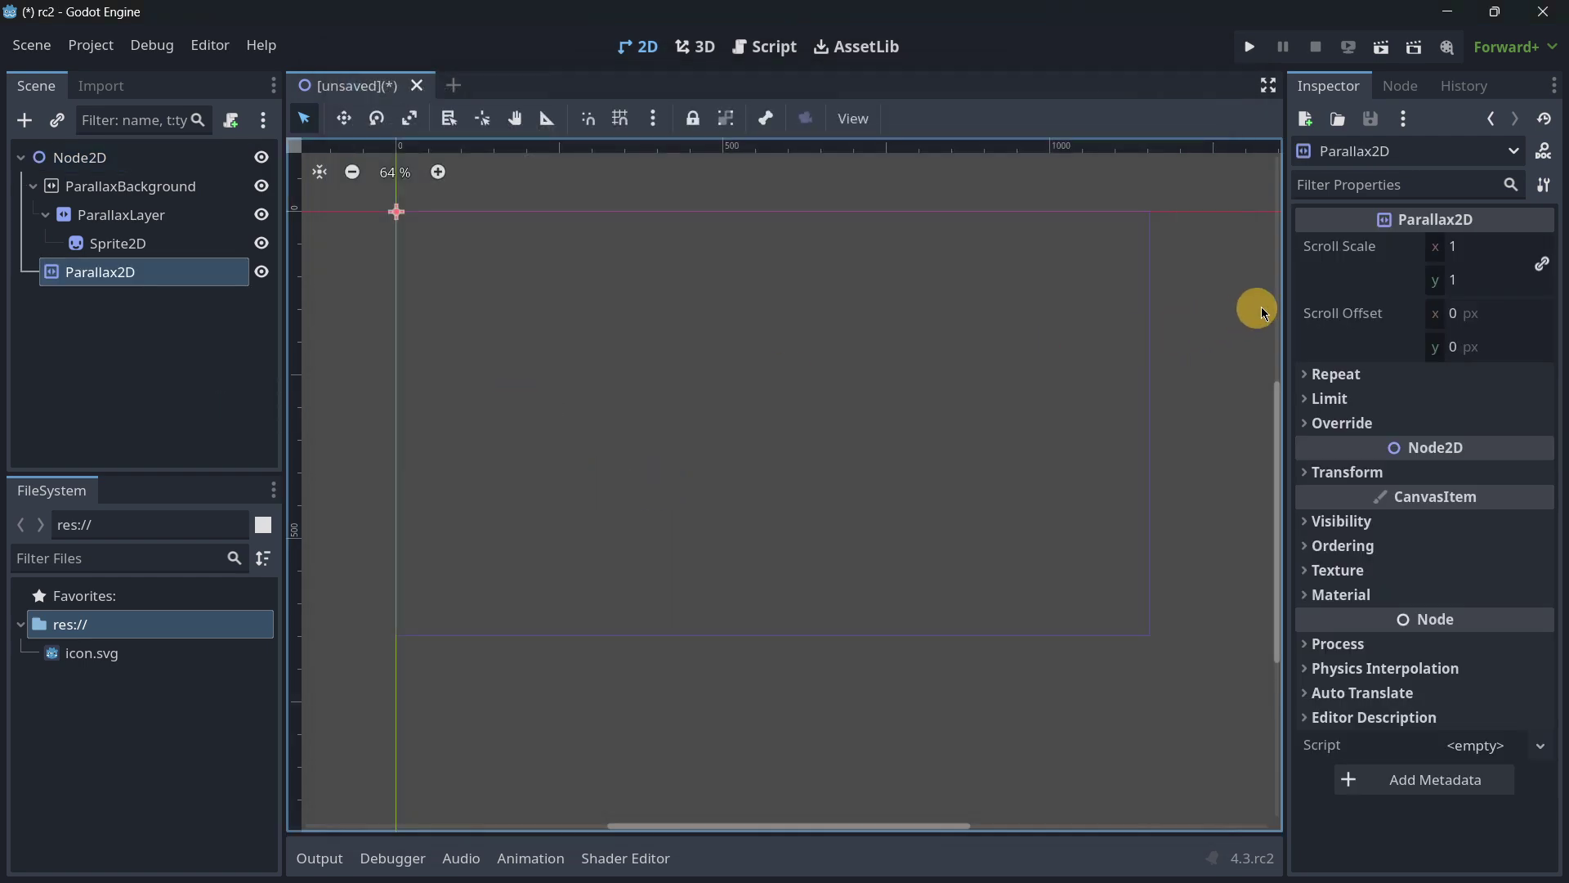
- Compare the ParallaxBackground, Parallax2D and ParallaxLayer properties in the Inspector
left_click(118, 194)
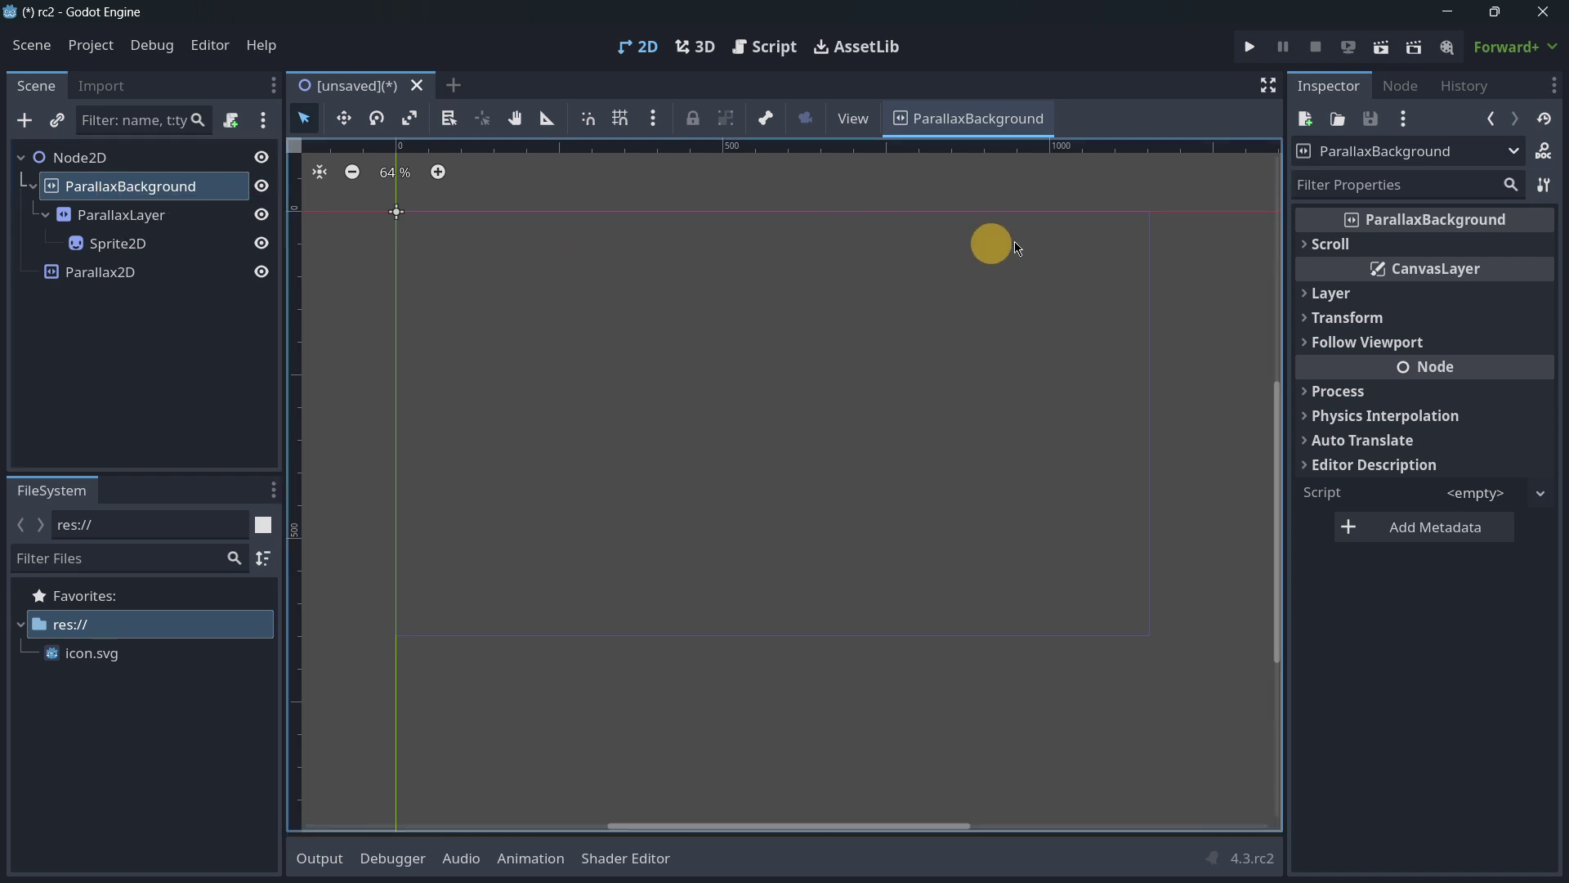
left_click(1341, 244)
left_click(110, 272)
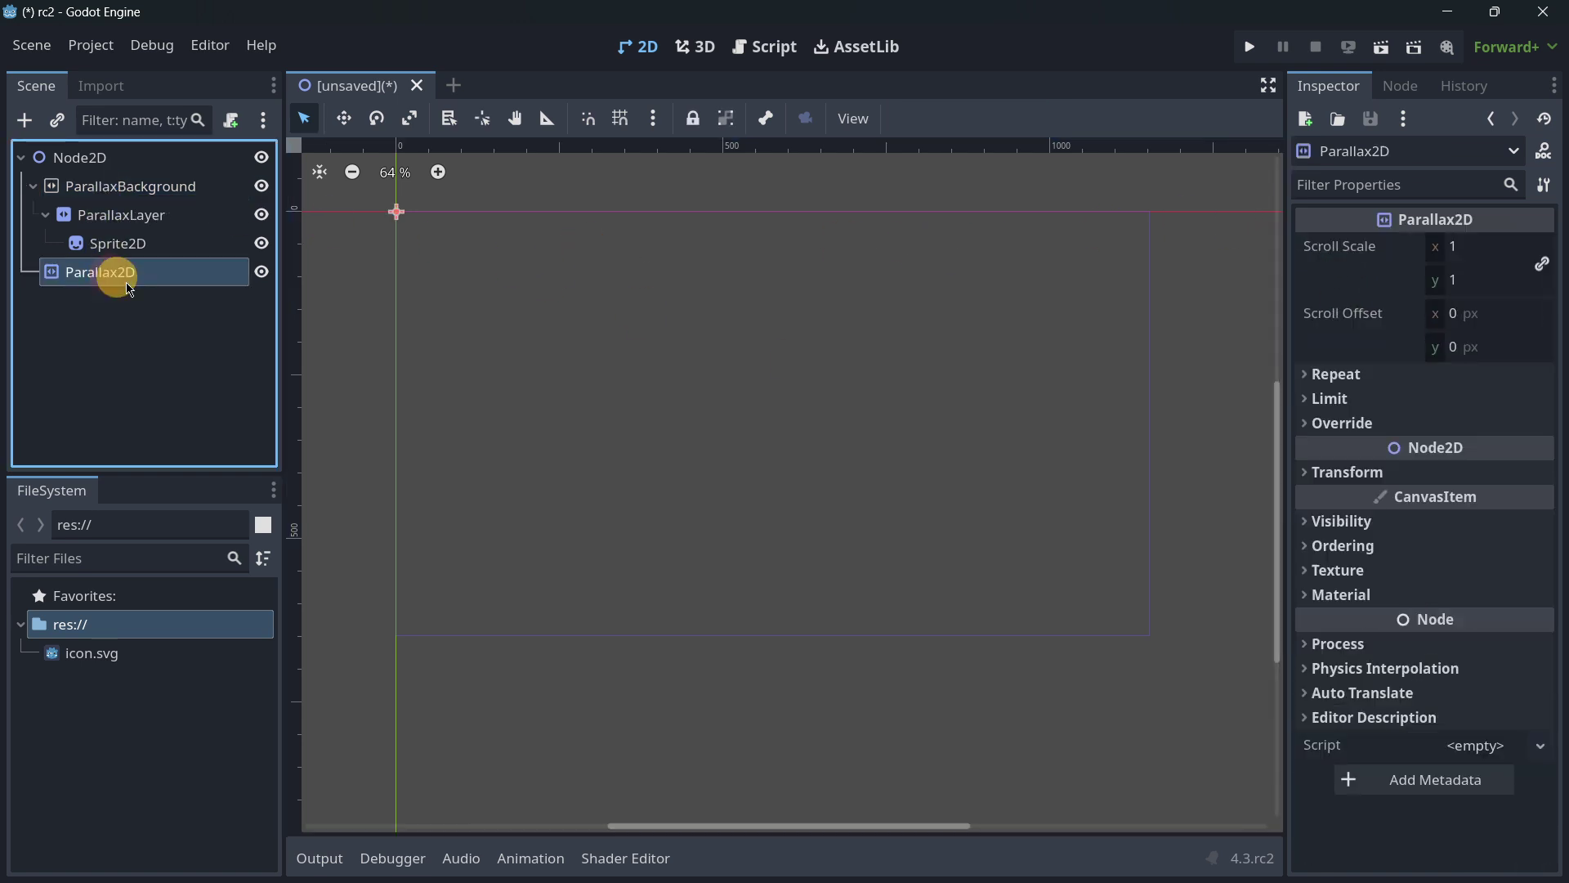
left_click(135, 216)
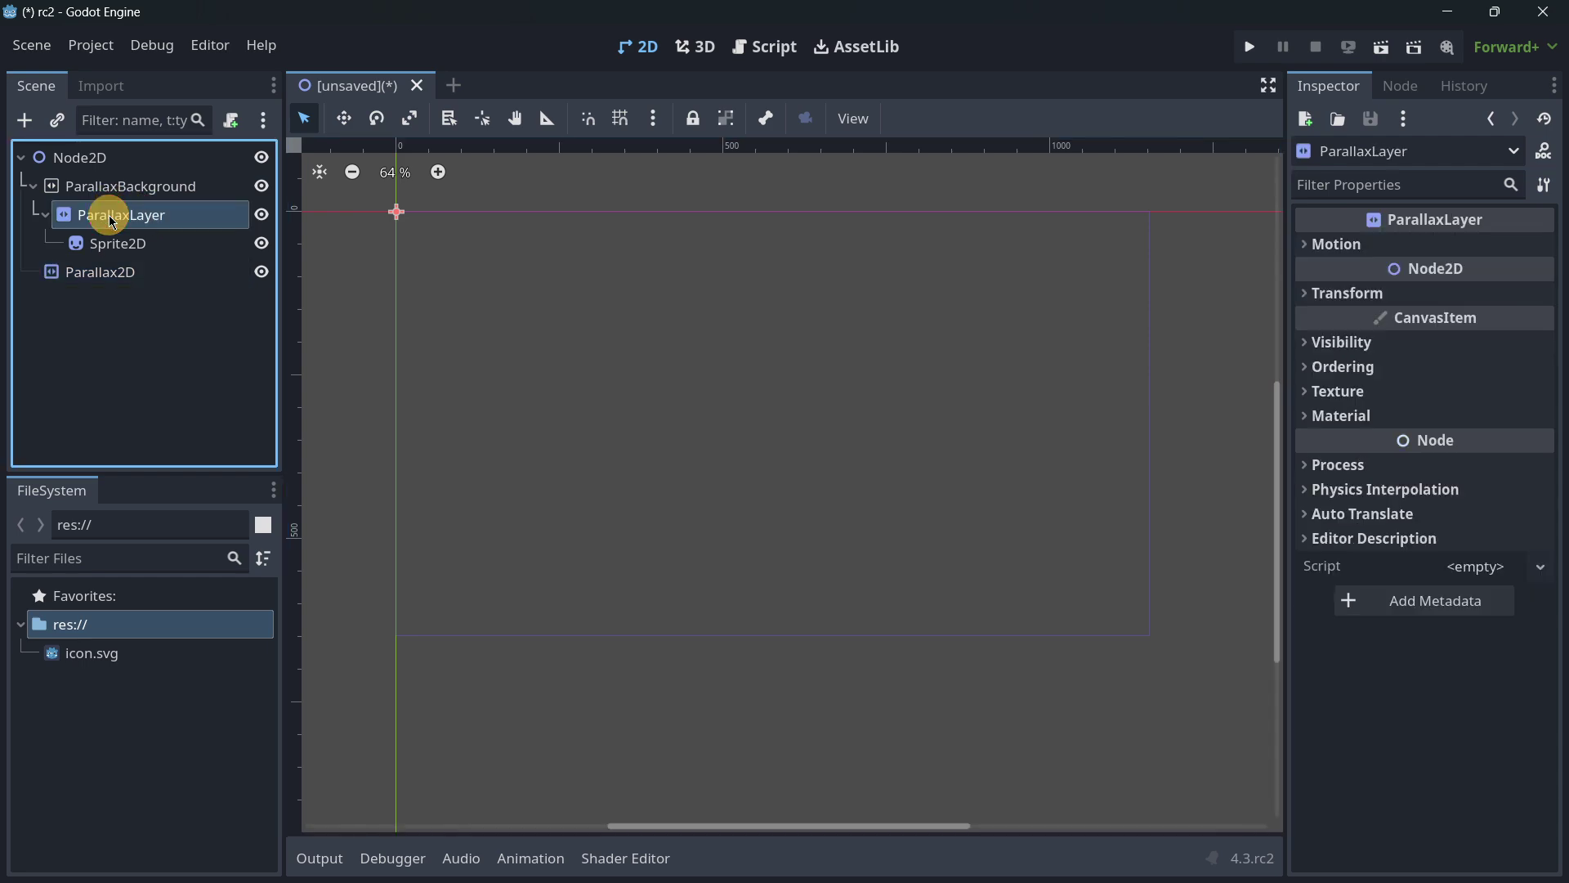
left_click(1395, 247)
left_click(1398, 250)
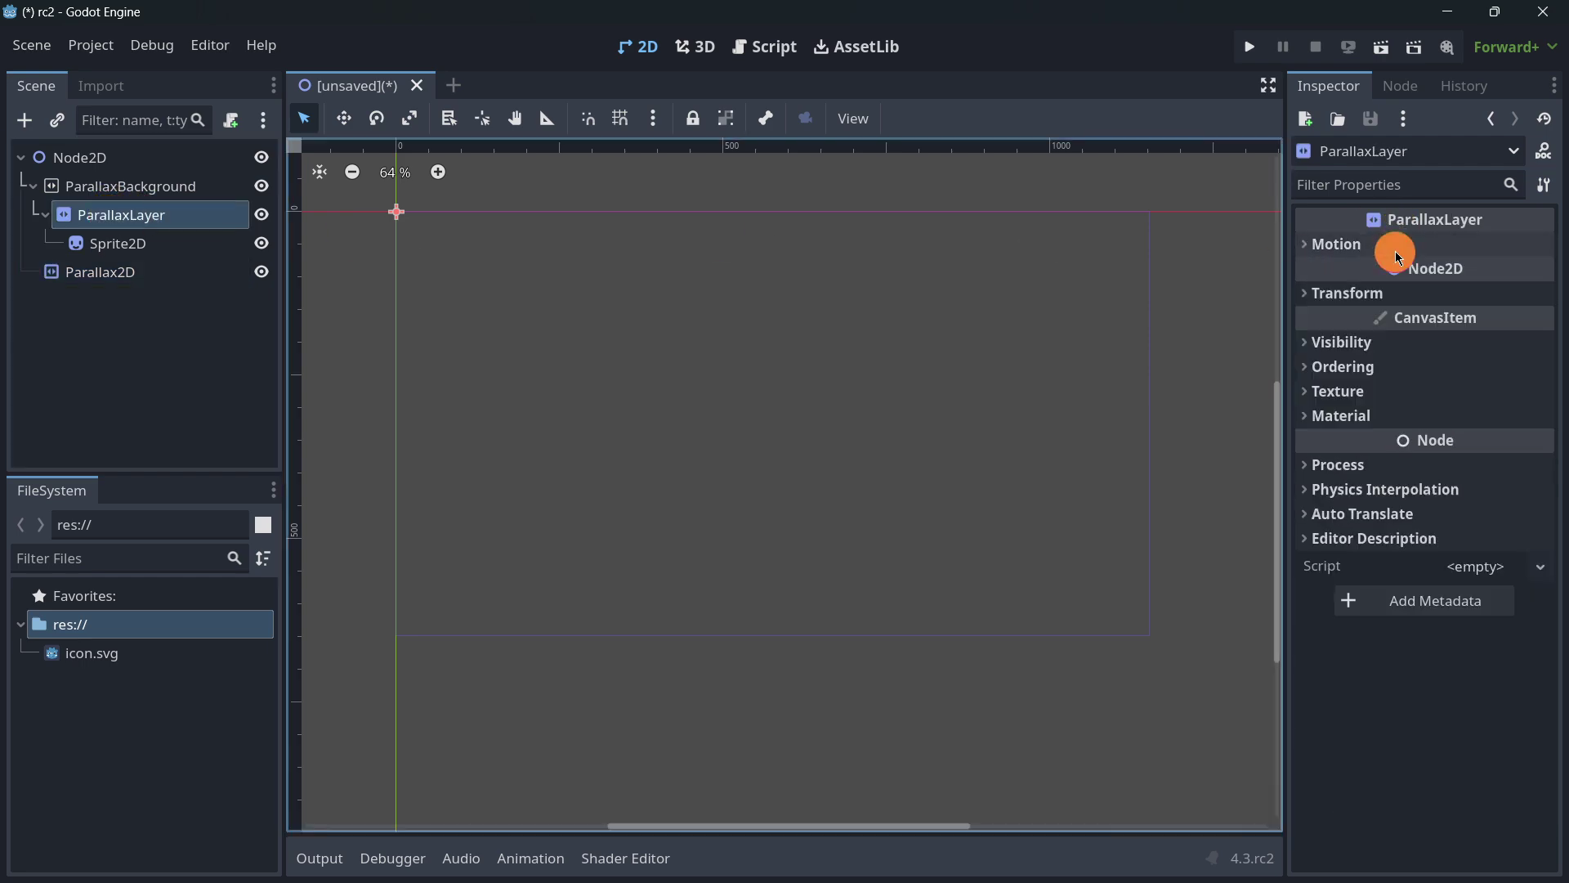
- Give the Parallax2D node a Sprite2D child
left_click(51, 269)
left_click(26, 123)
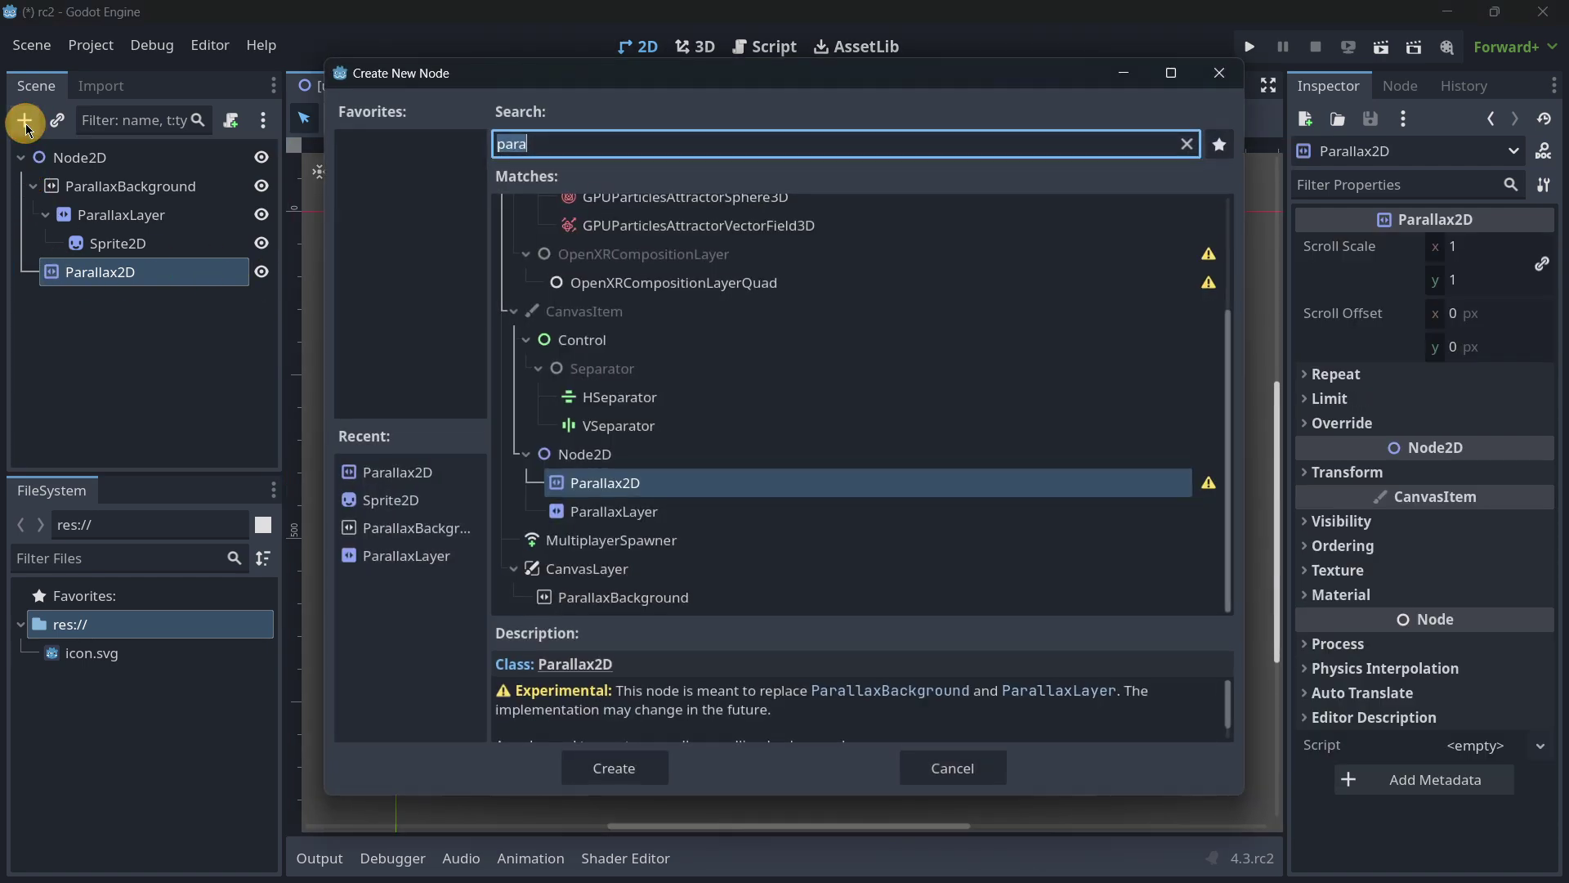
type("sprite")
key("Return")
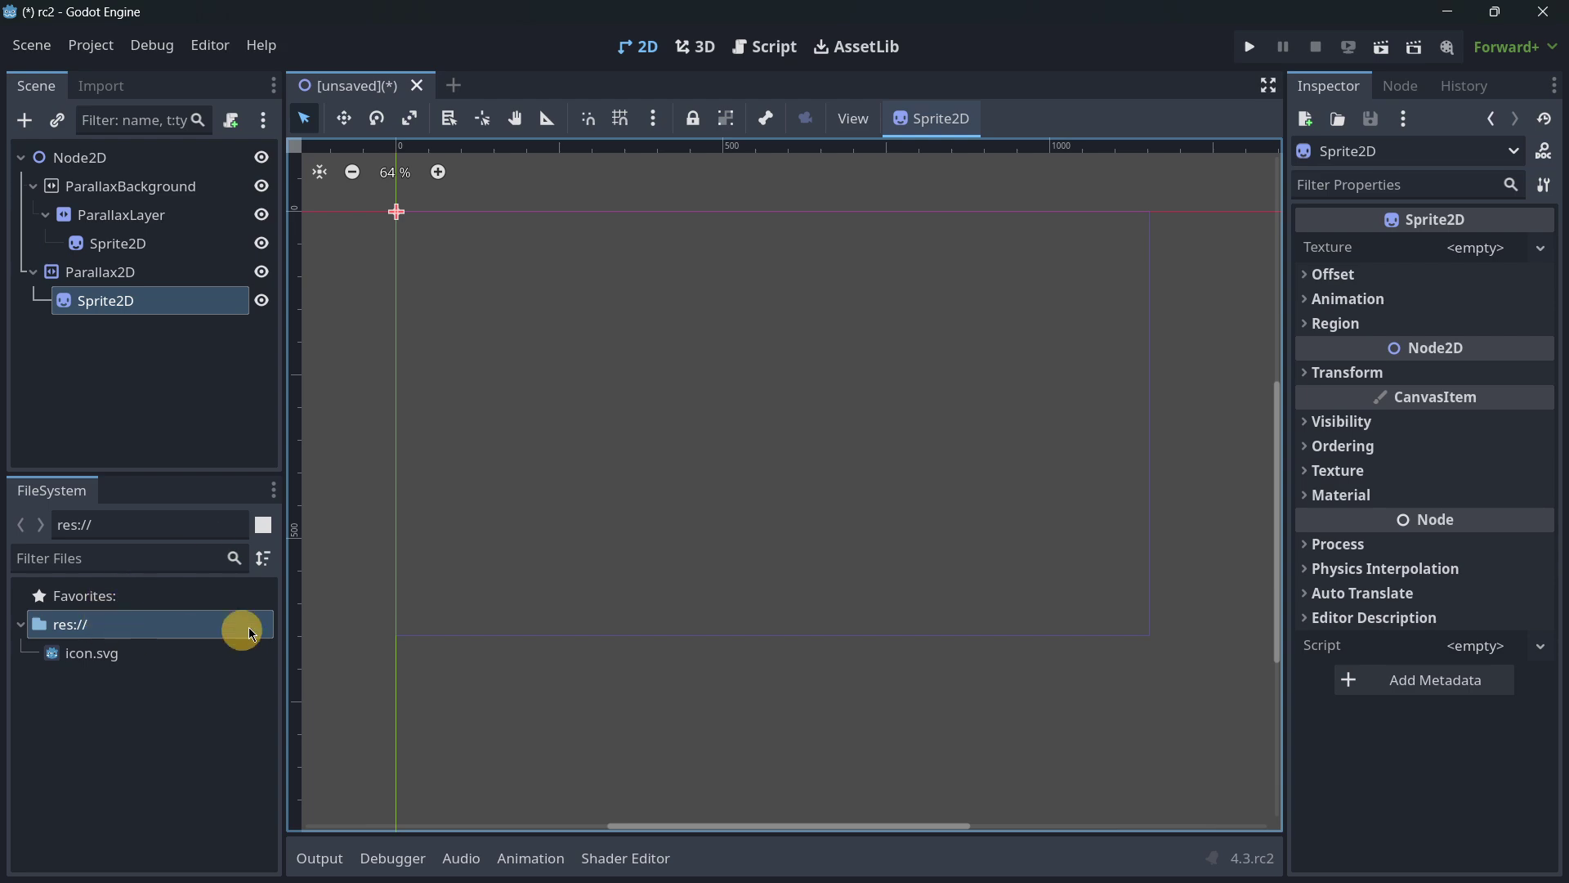
- Select the parallax nodes in turn, ending on ParallaxLayer with its children collapsed
left_click(124, 282)
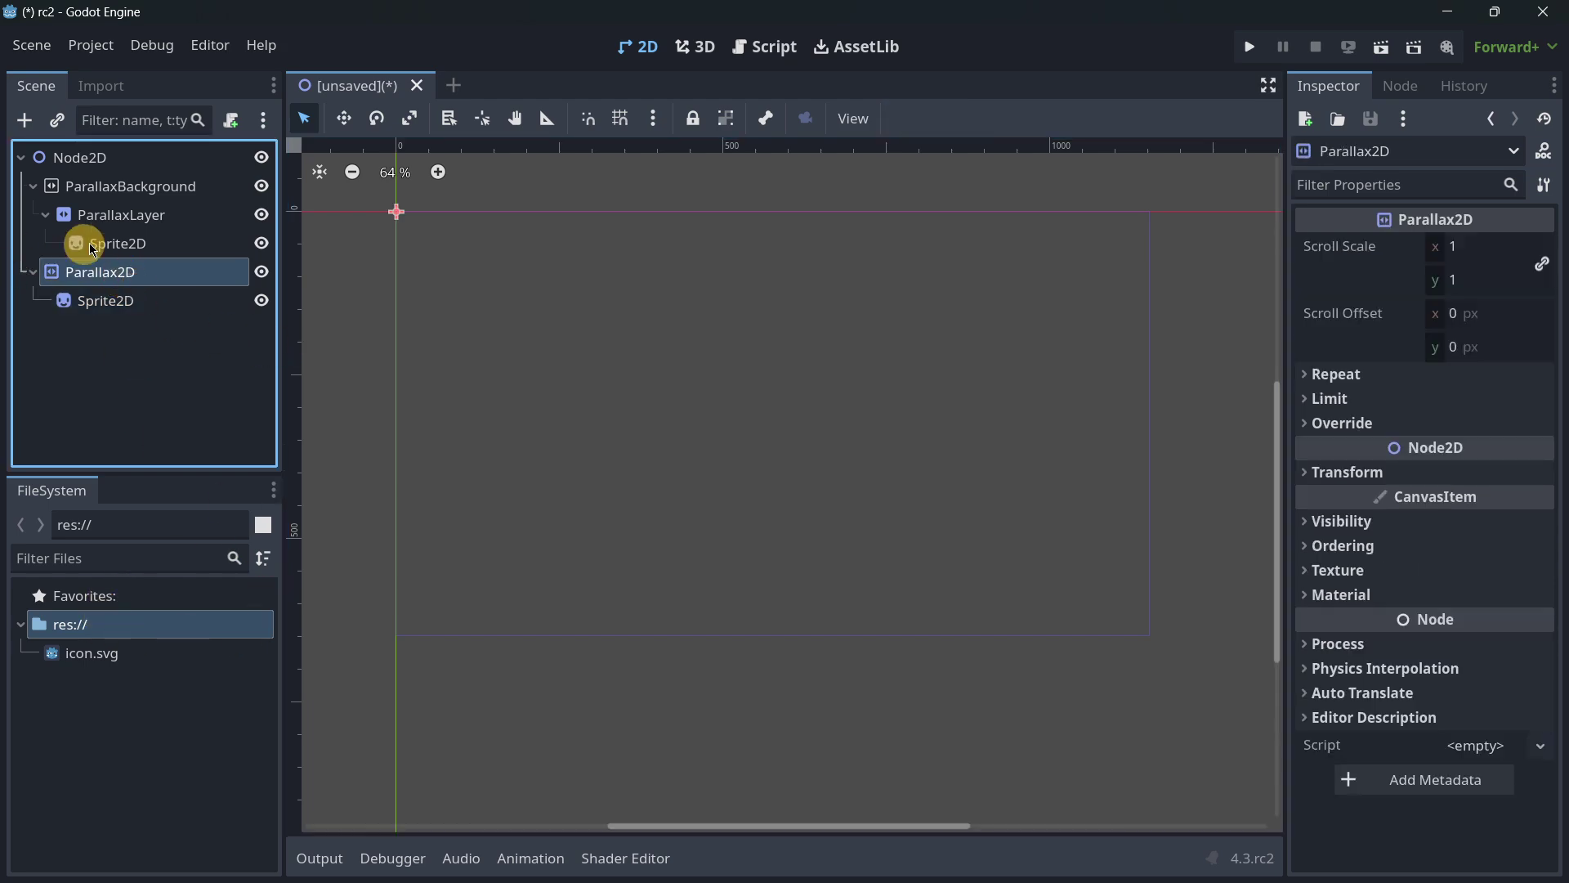
left_click(150, 341)
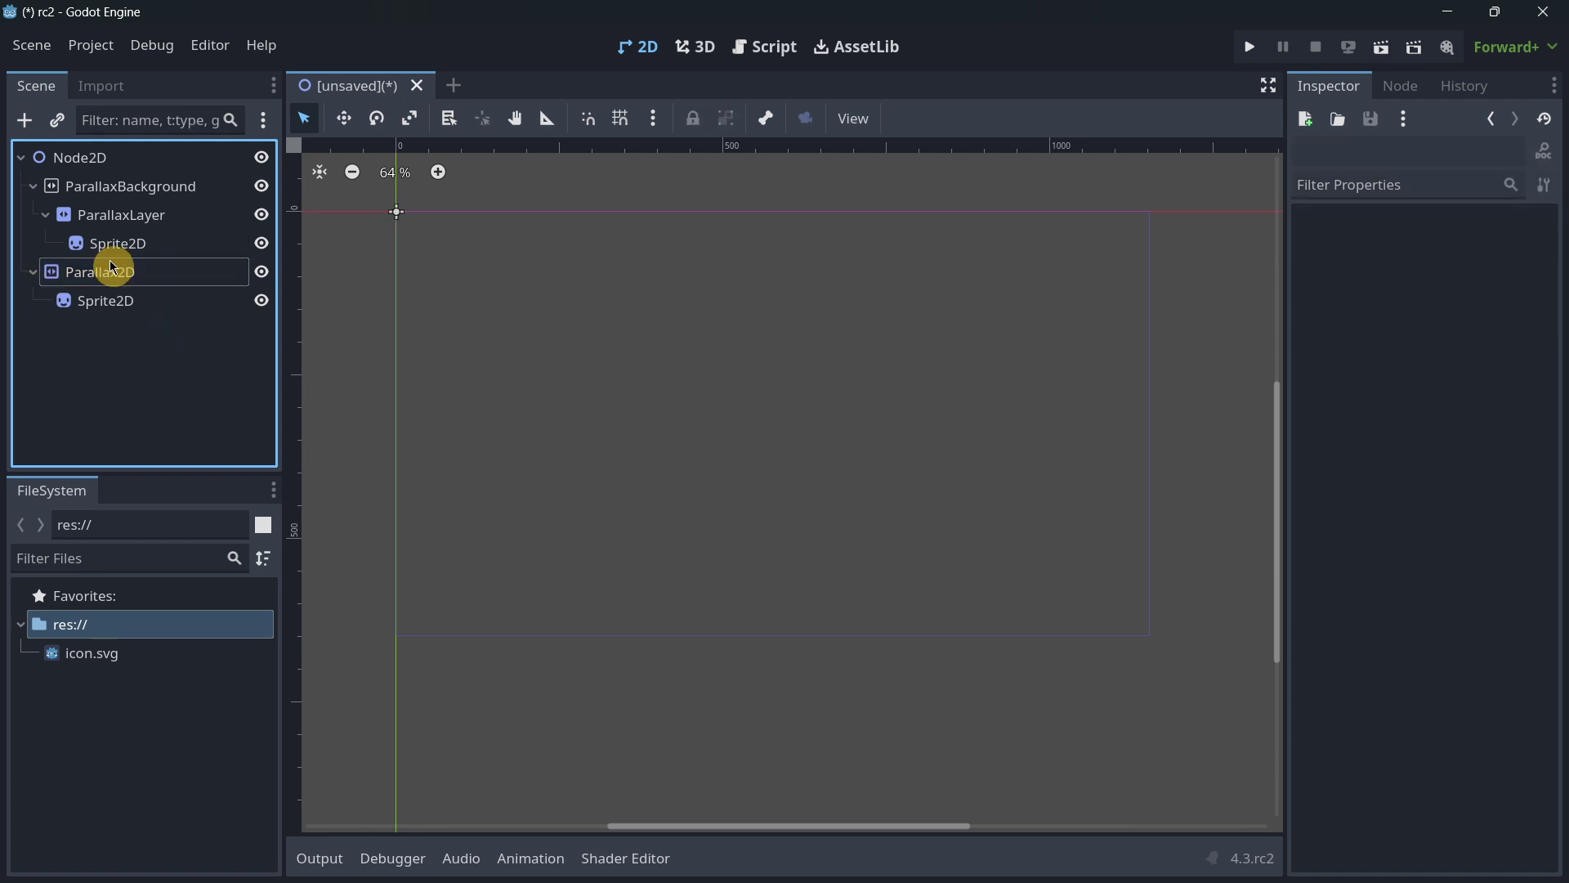
left_click(127, 214)
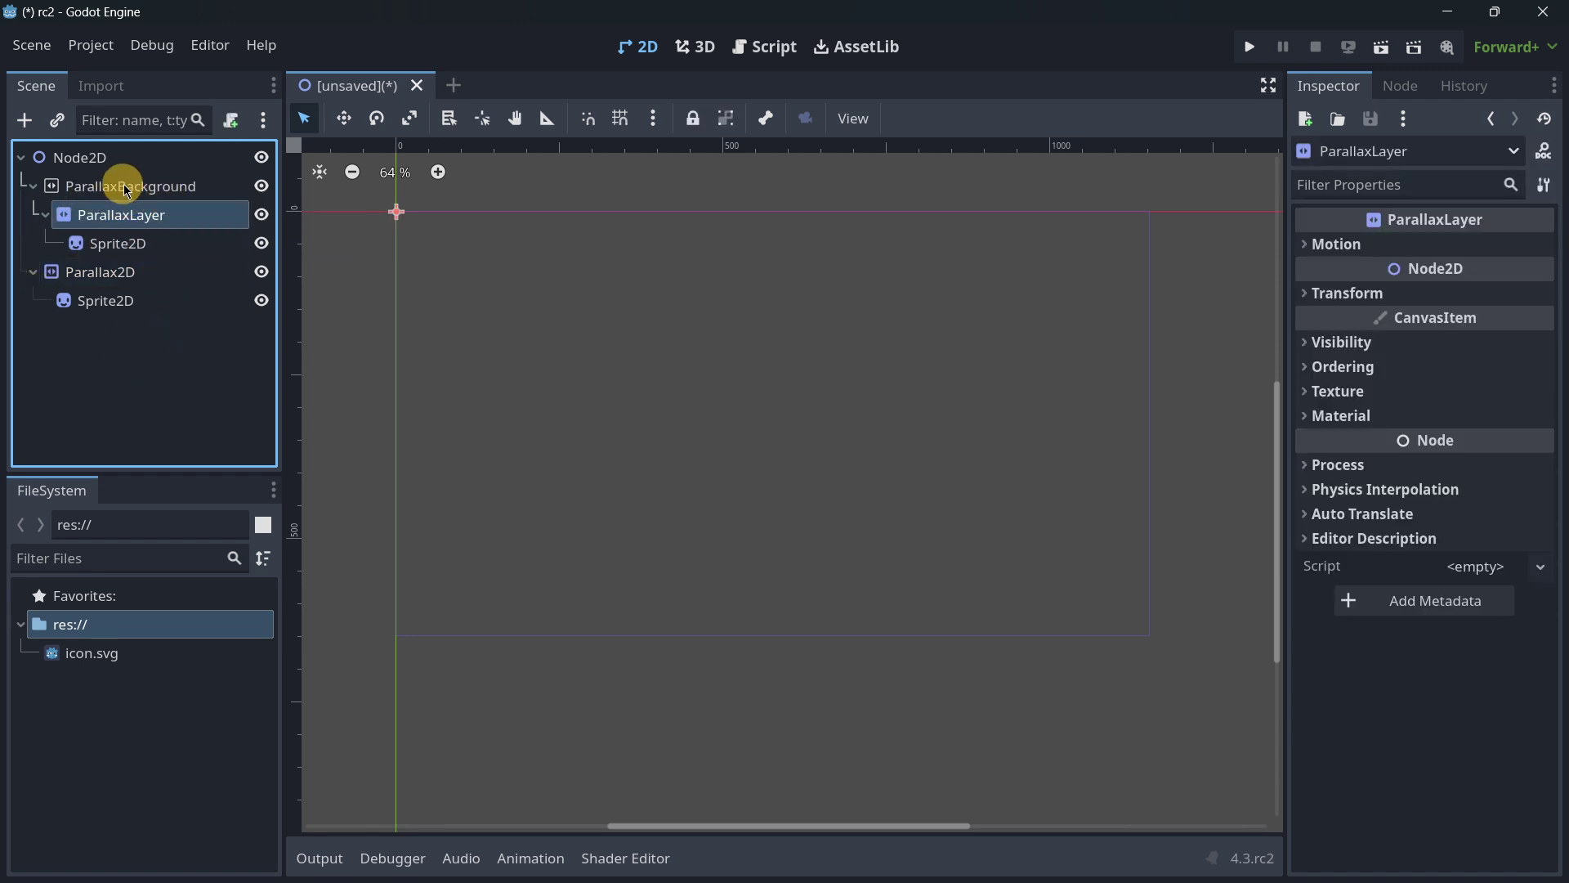
left_click(131, 190, "ctrl")
left_click(133, 350)
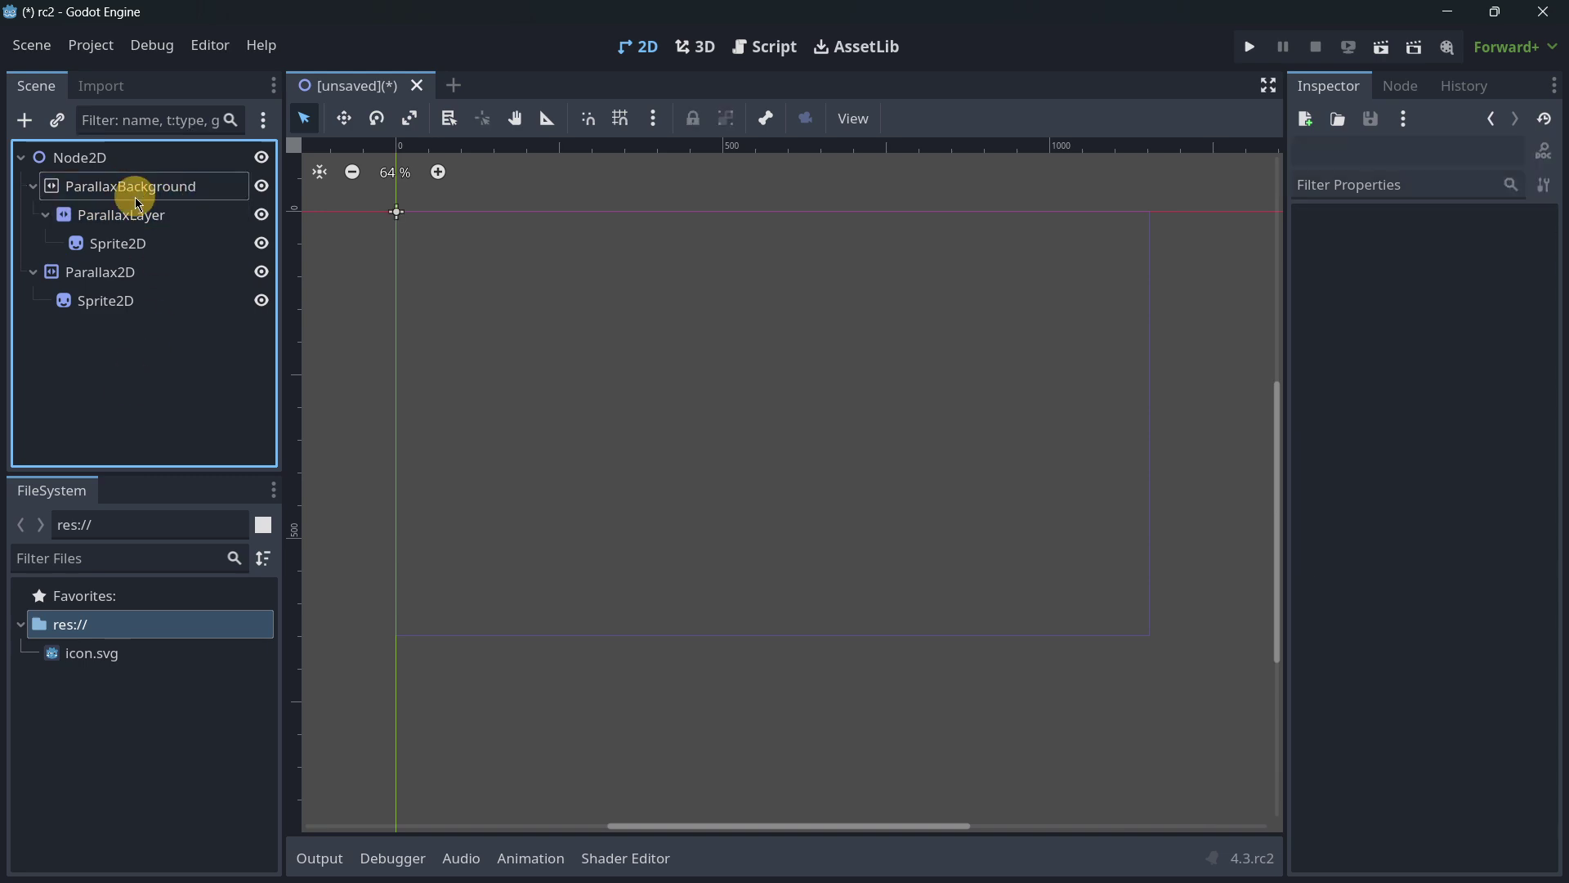
left_click(137, 219)
left_click(117, 190, "ctrl")
left_click(108, 276)
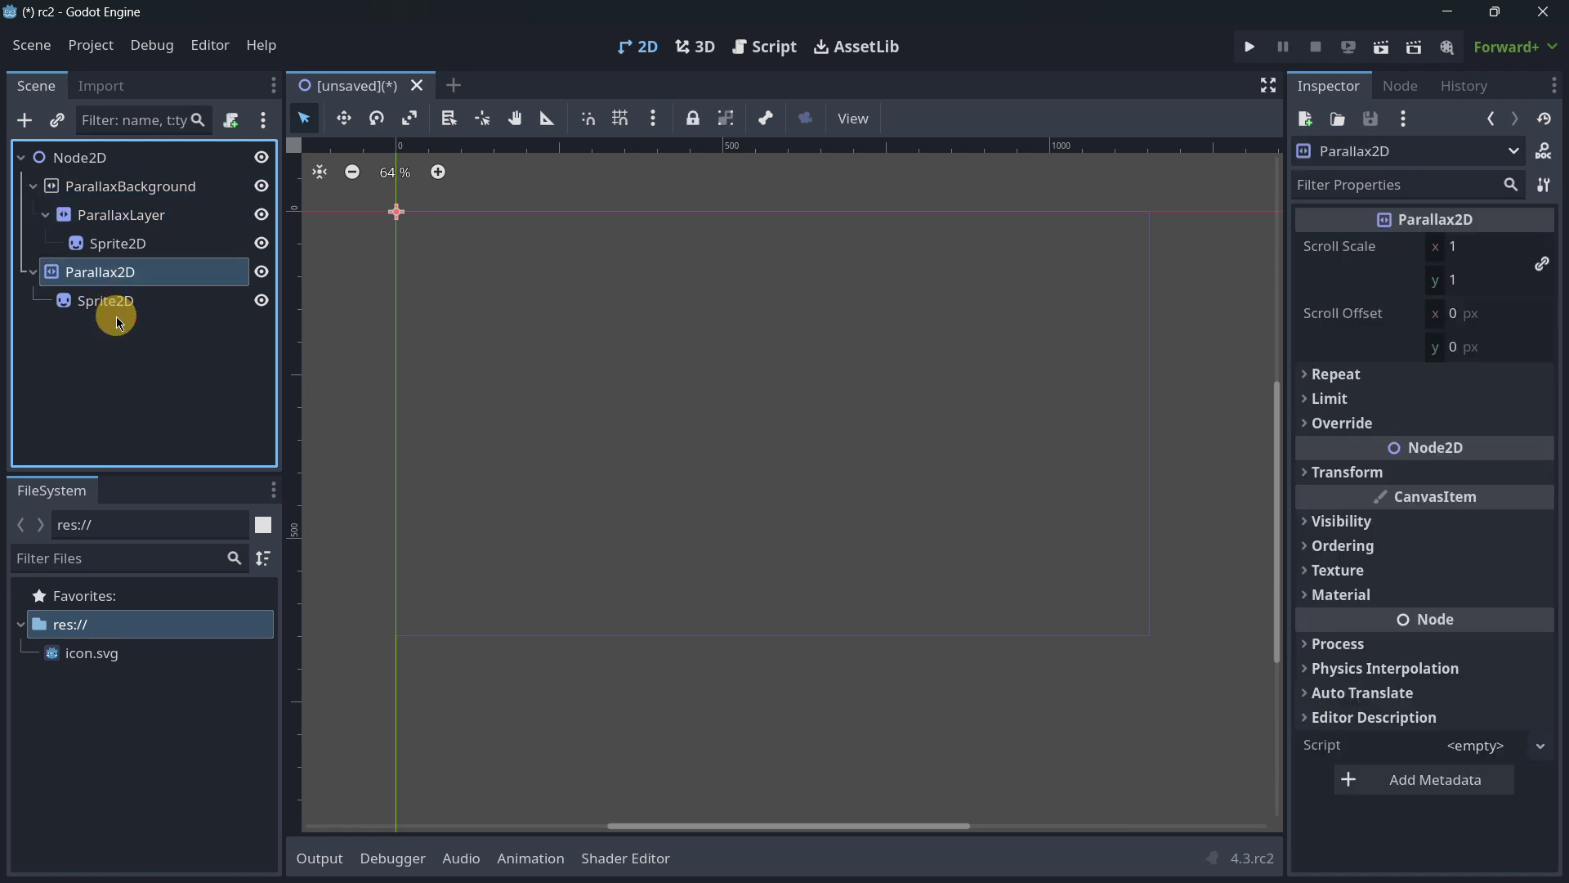
left_click(117, 305)
left_click(122, 339)
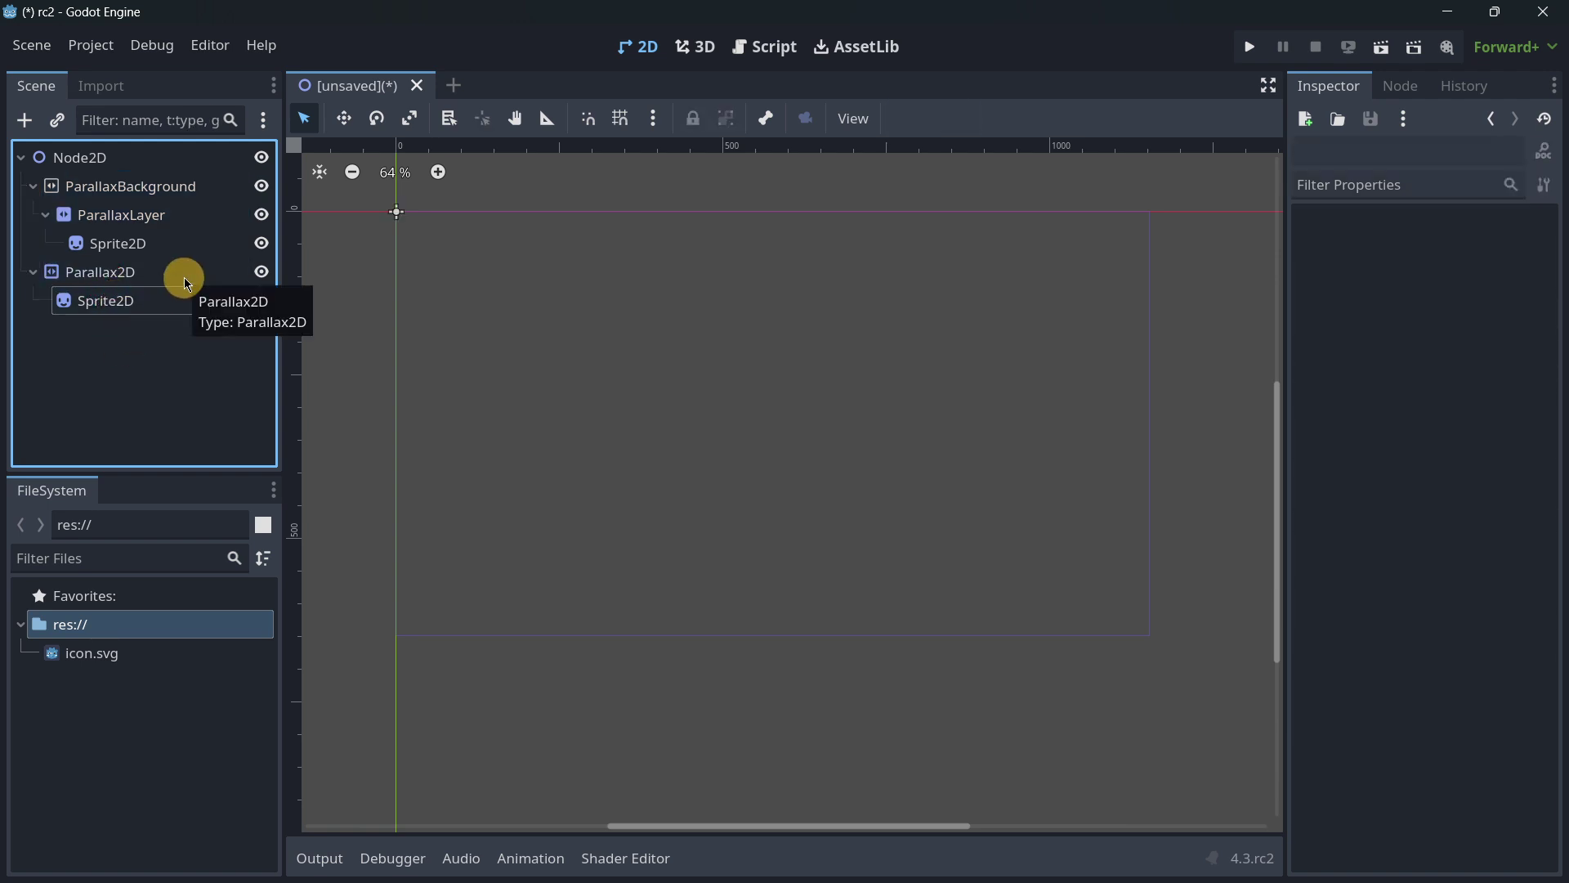
left_click(114, 214)
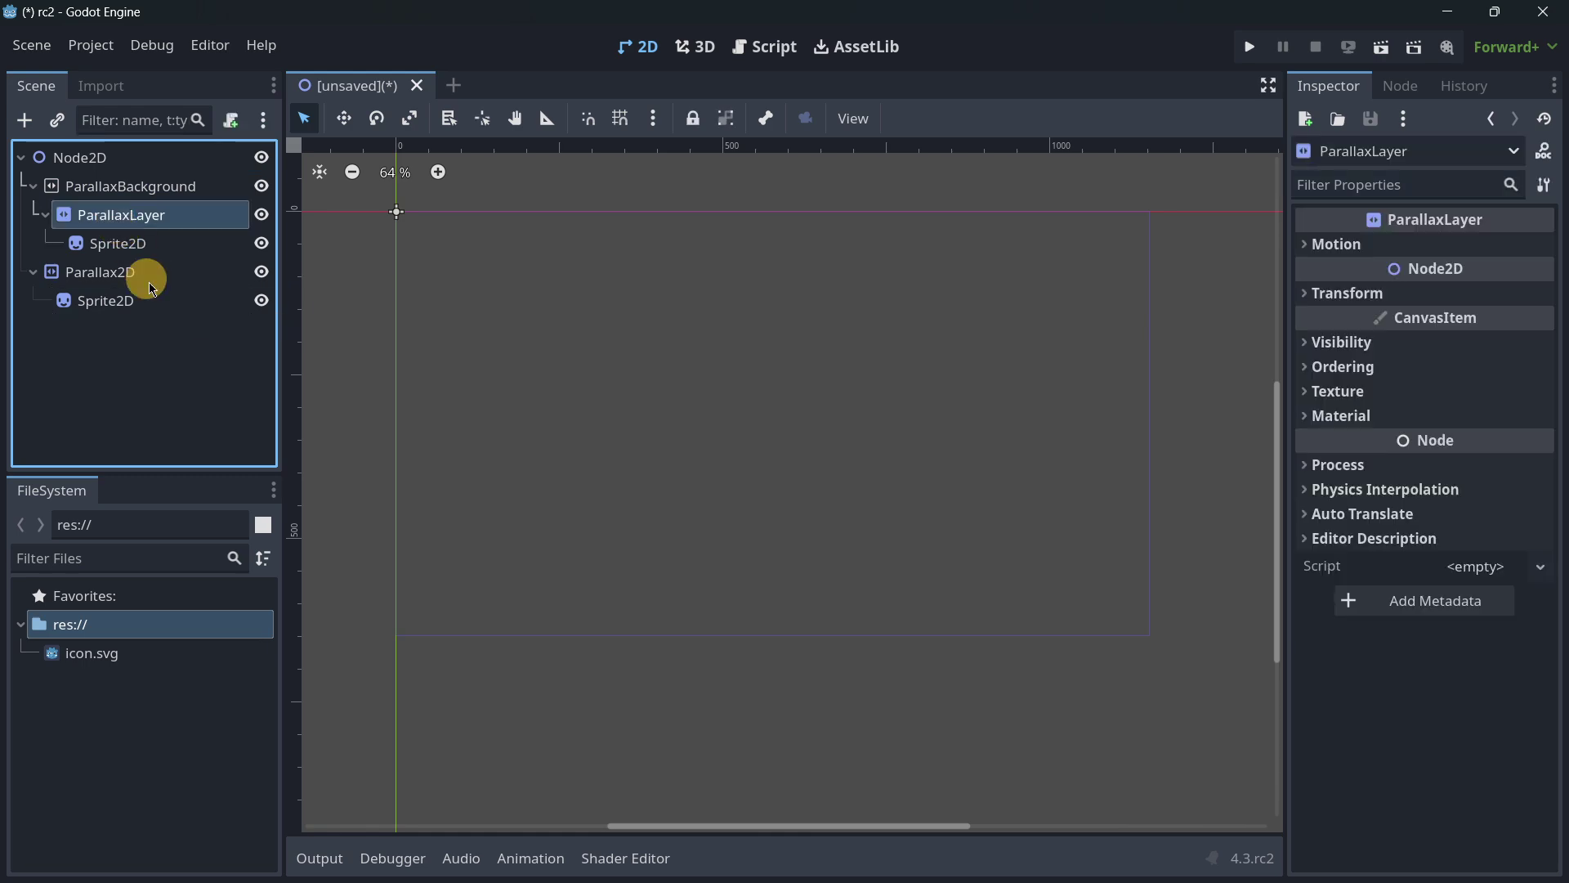
left_click(44, 215)
- Duplicate ParallaxLayer up to ParallaxLayer5 and collapse each layer's sprite
key("ctrl+d")
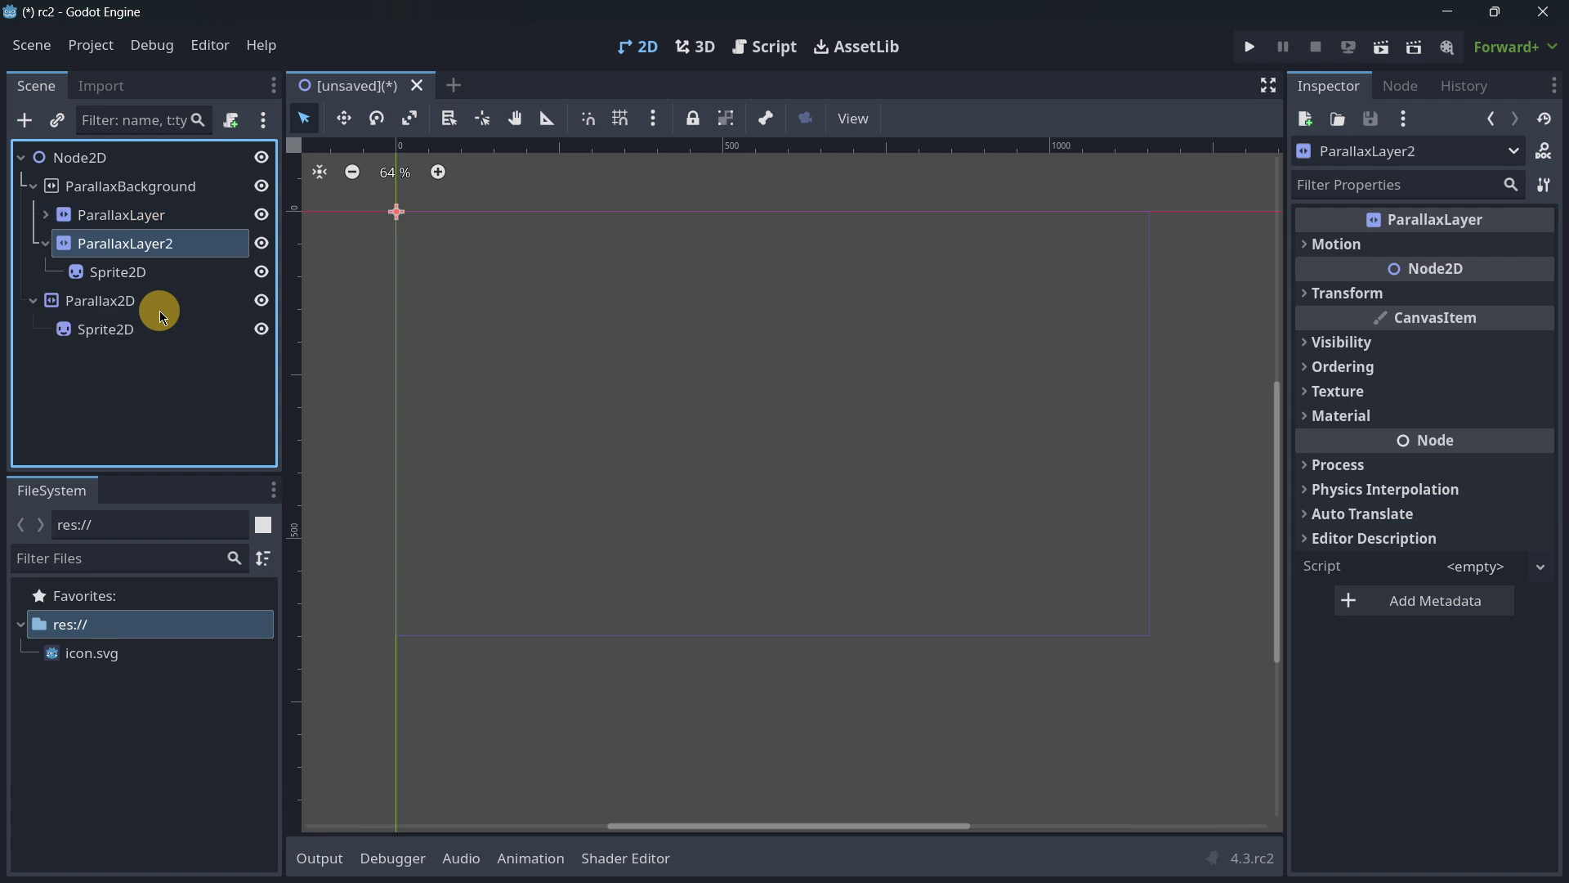
key("ctrl+d")
key("ctrl+d")
key("ctrl+d")
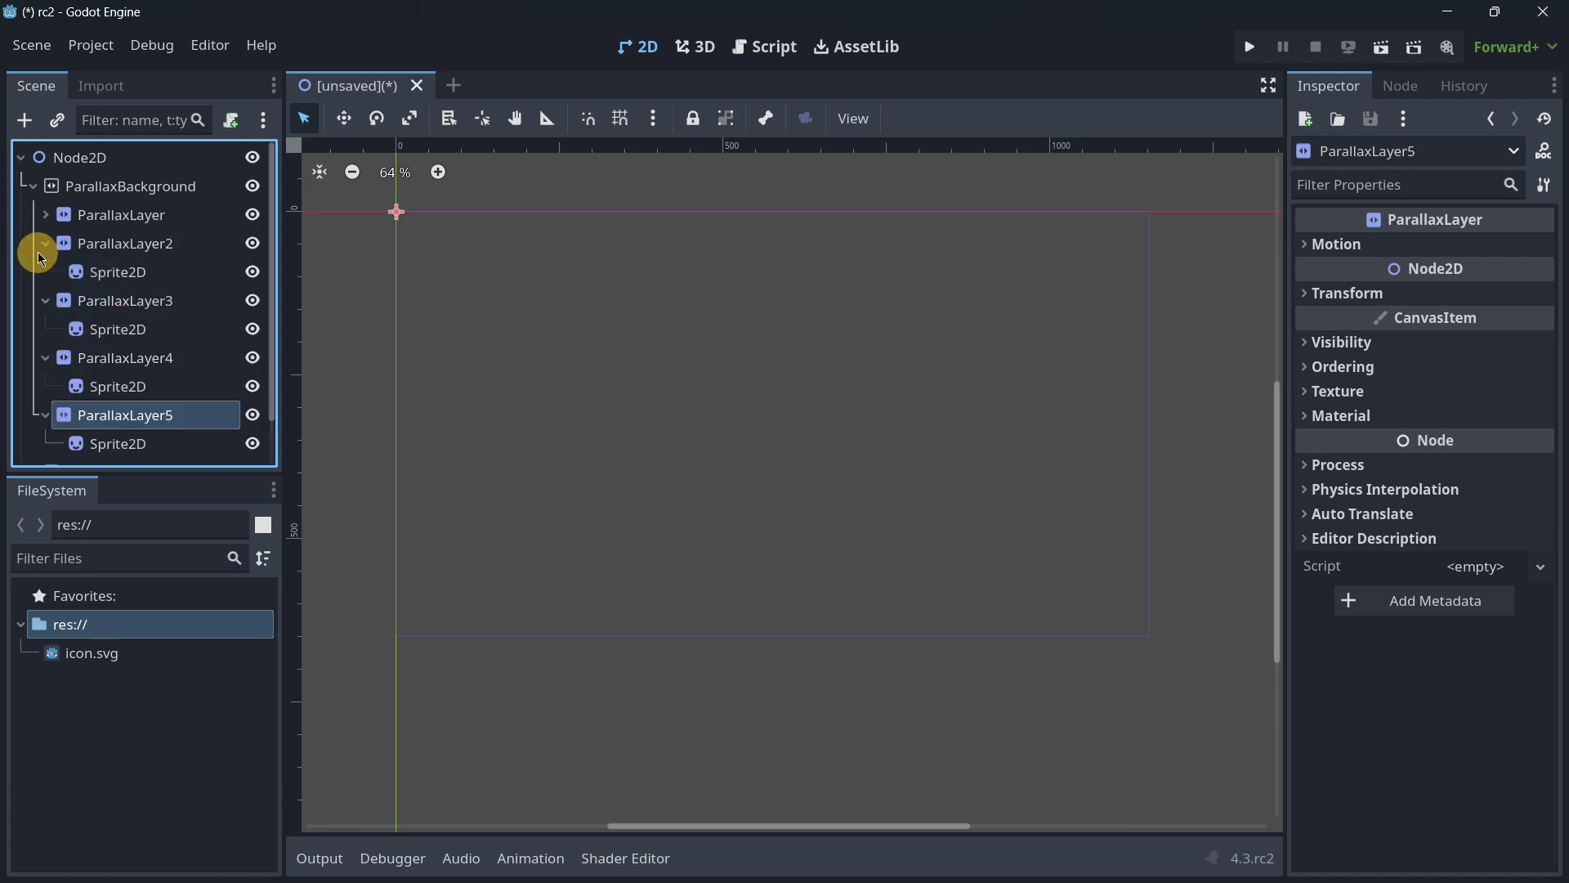
left_click(44, 245)
left_click(42, 274)
left_click(44, 300)
left_click(45, 329)
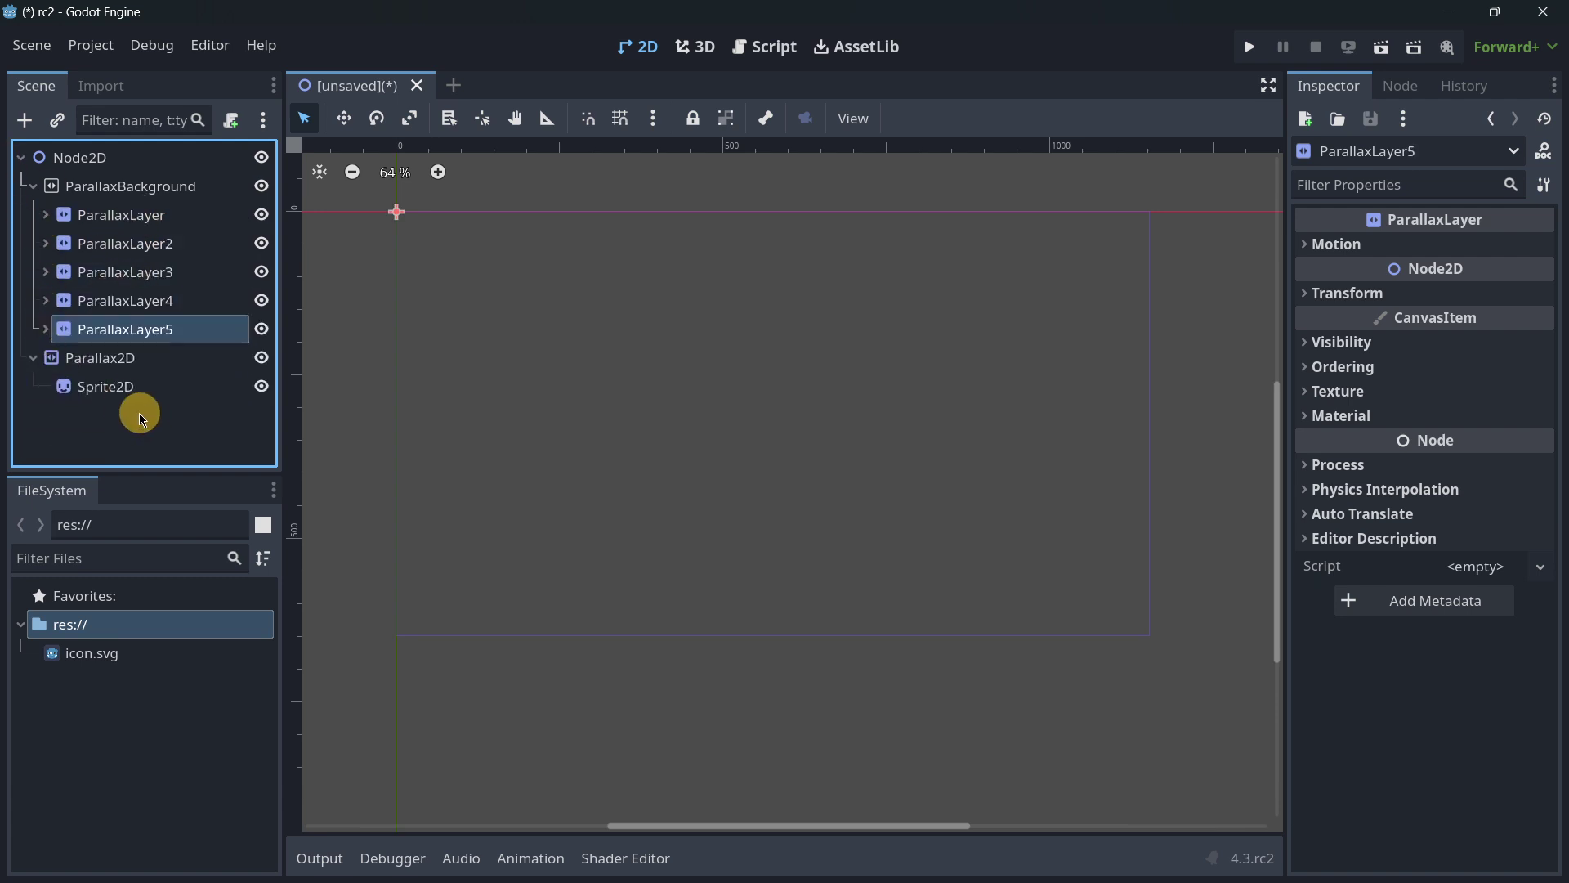
- Delete the Parallax2D node with its Sprite2D, then select ParallaxBackground
left_click(141, 406)
left_click(131, 328)
left_click(131, 215, "shift")
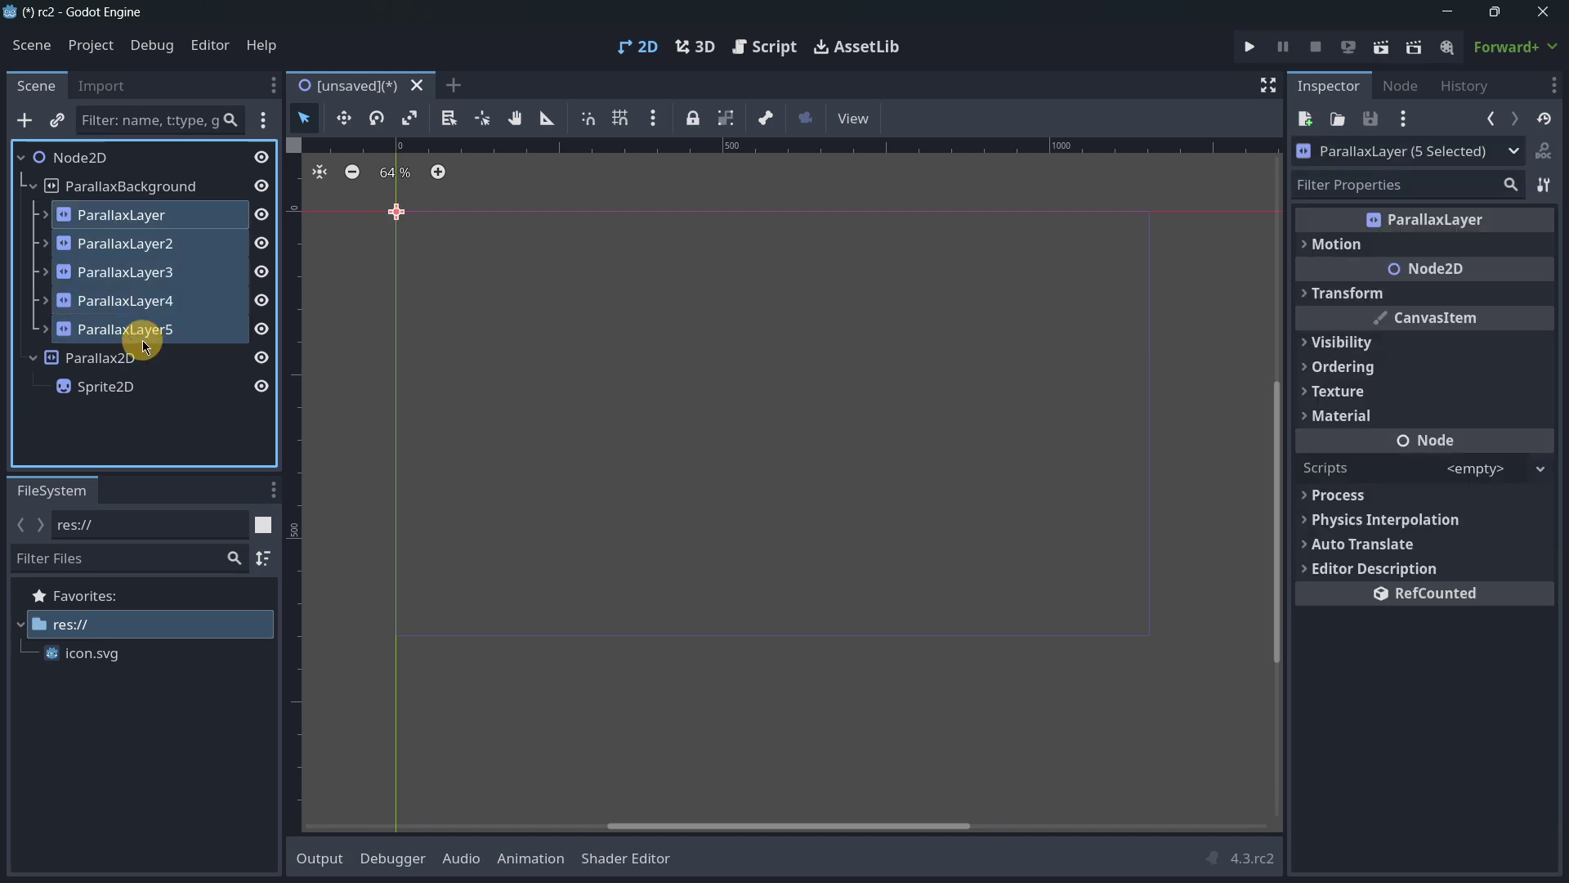
left_click(144, 330)
left_click(120, 368)
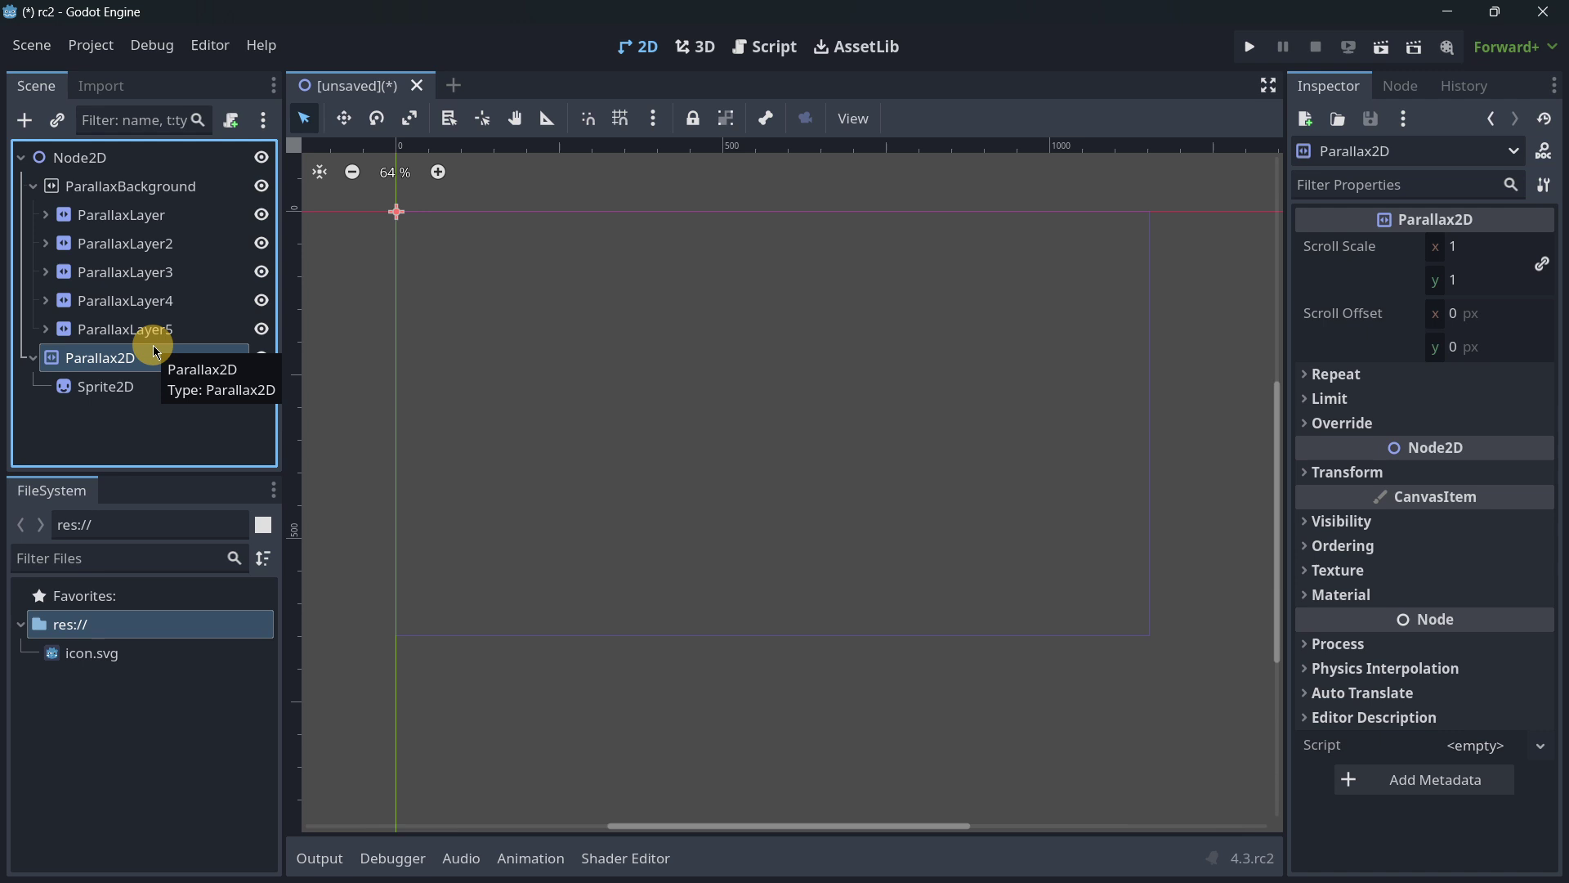
key("Delete")
key("Return")
left_click(140, 193)
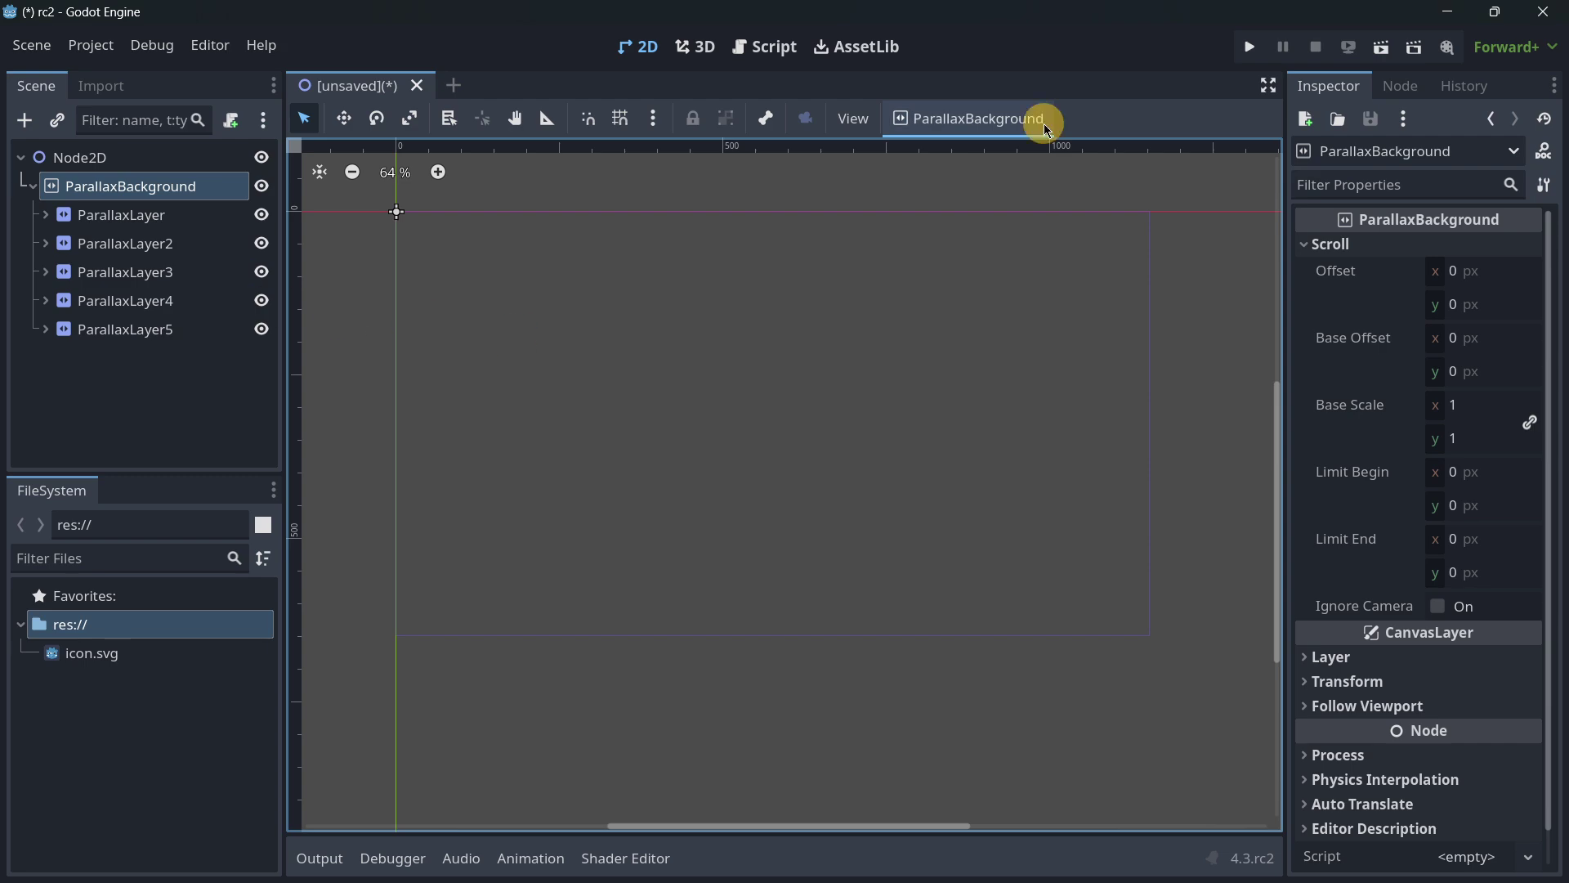
- Apply Convert to Parallax2D on ParallaxBackground and inspect ParallaxLayer and ParallaxLayer2
left_click(975, 120)
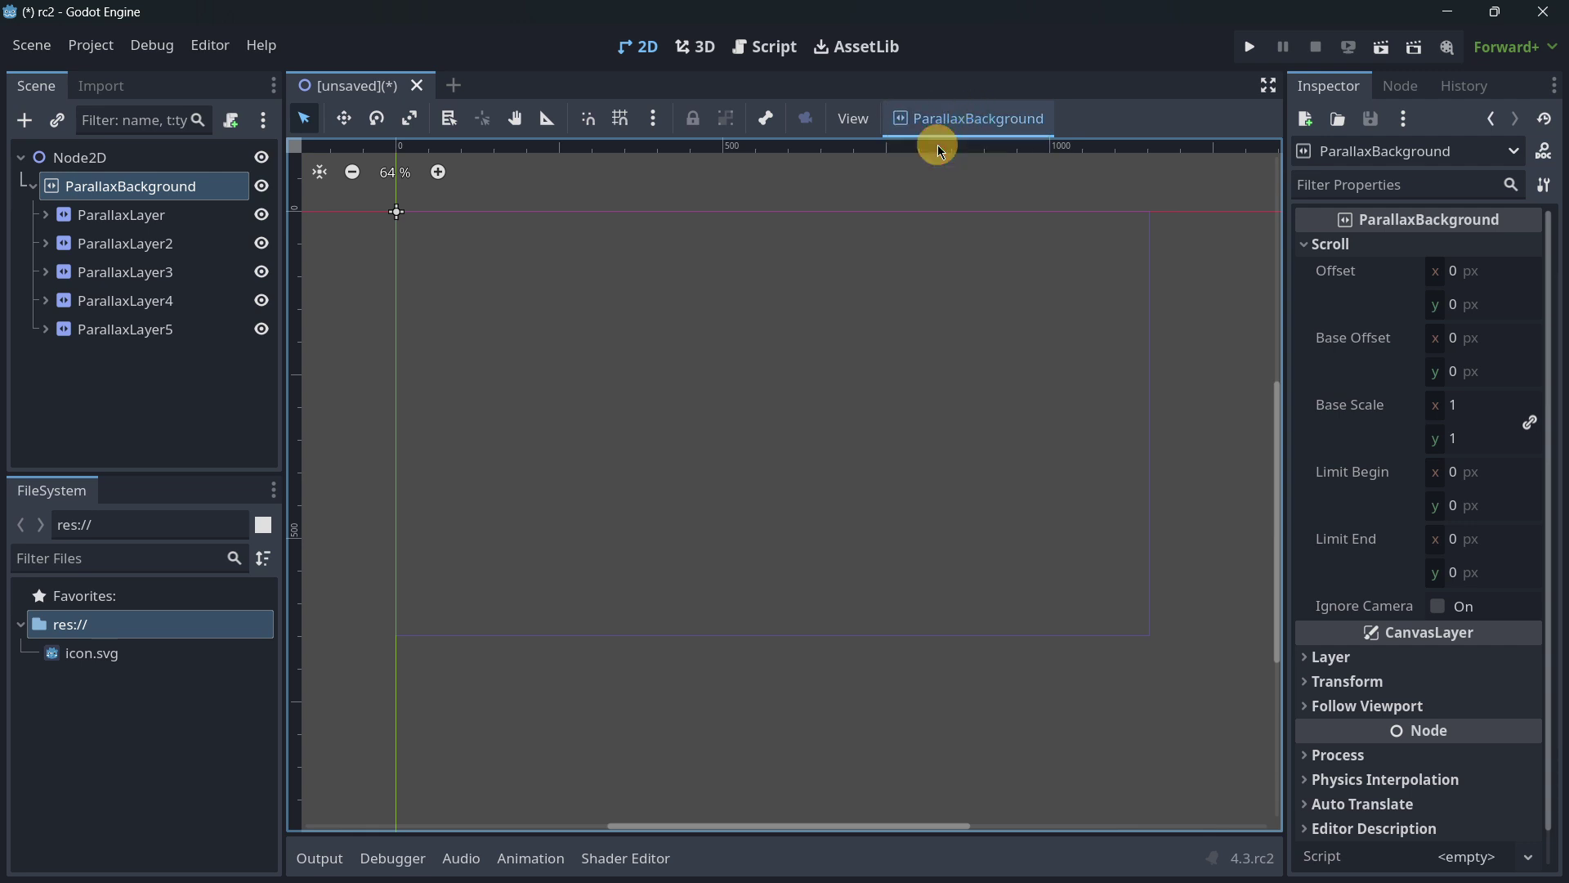
scroll(153, 229, "down", 1)
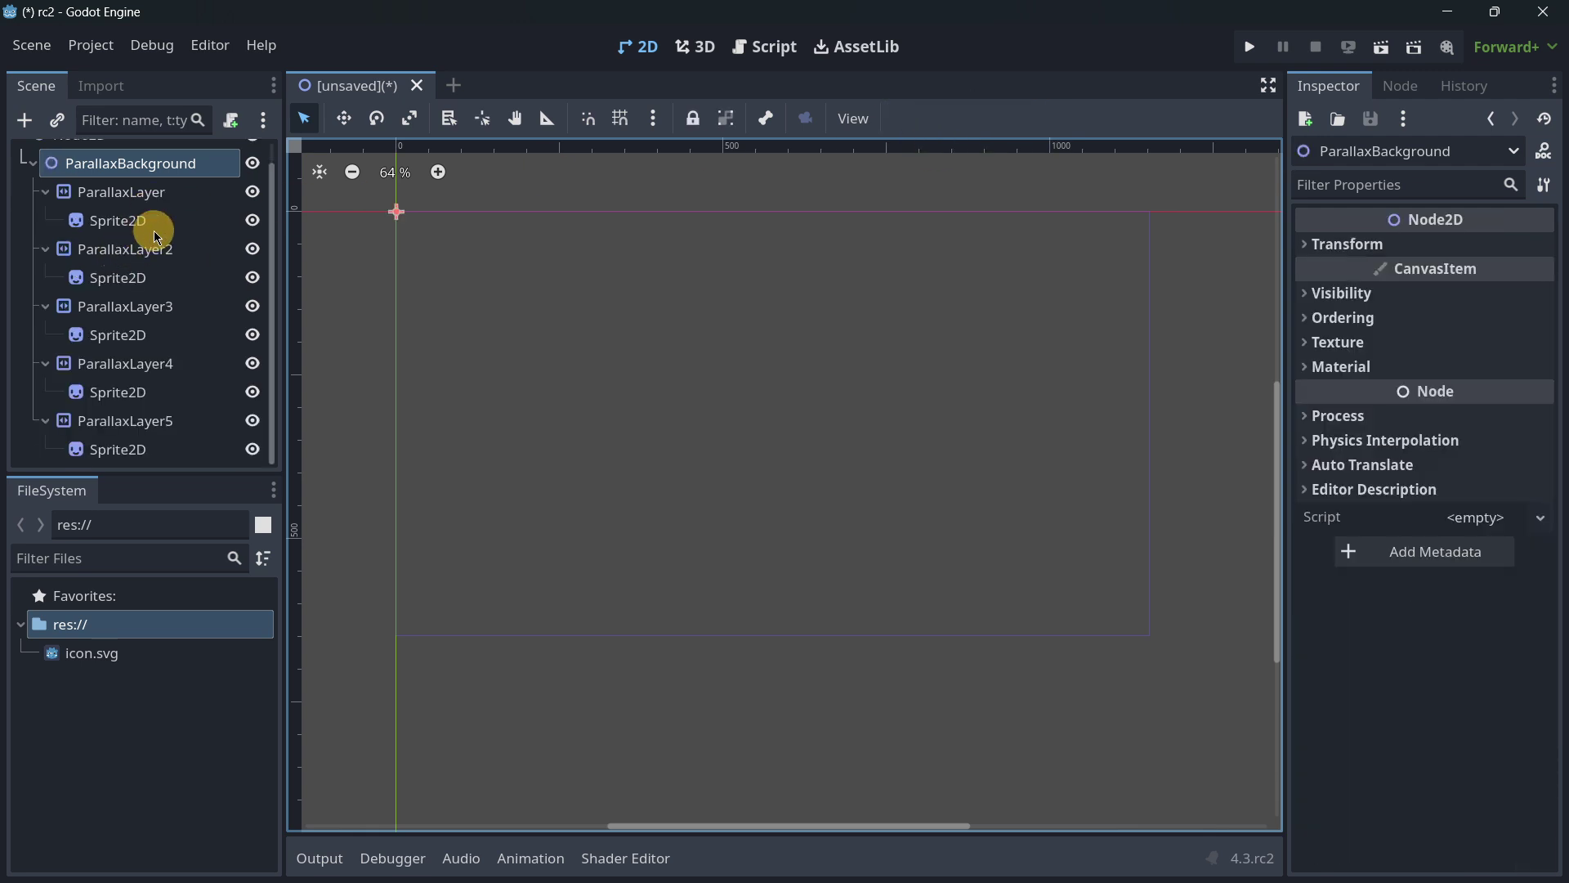
scroll(119, 343, "up", 1)
left_click(197, 184)
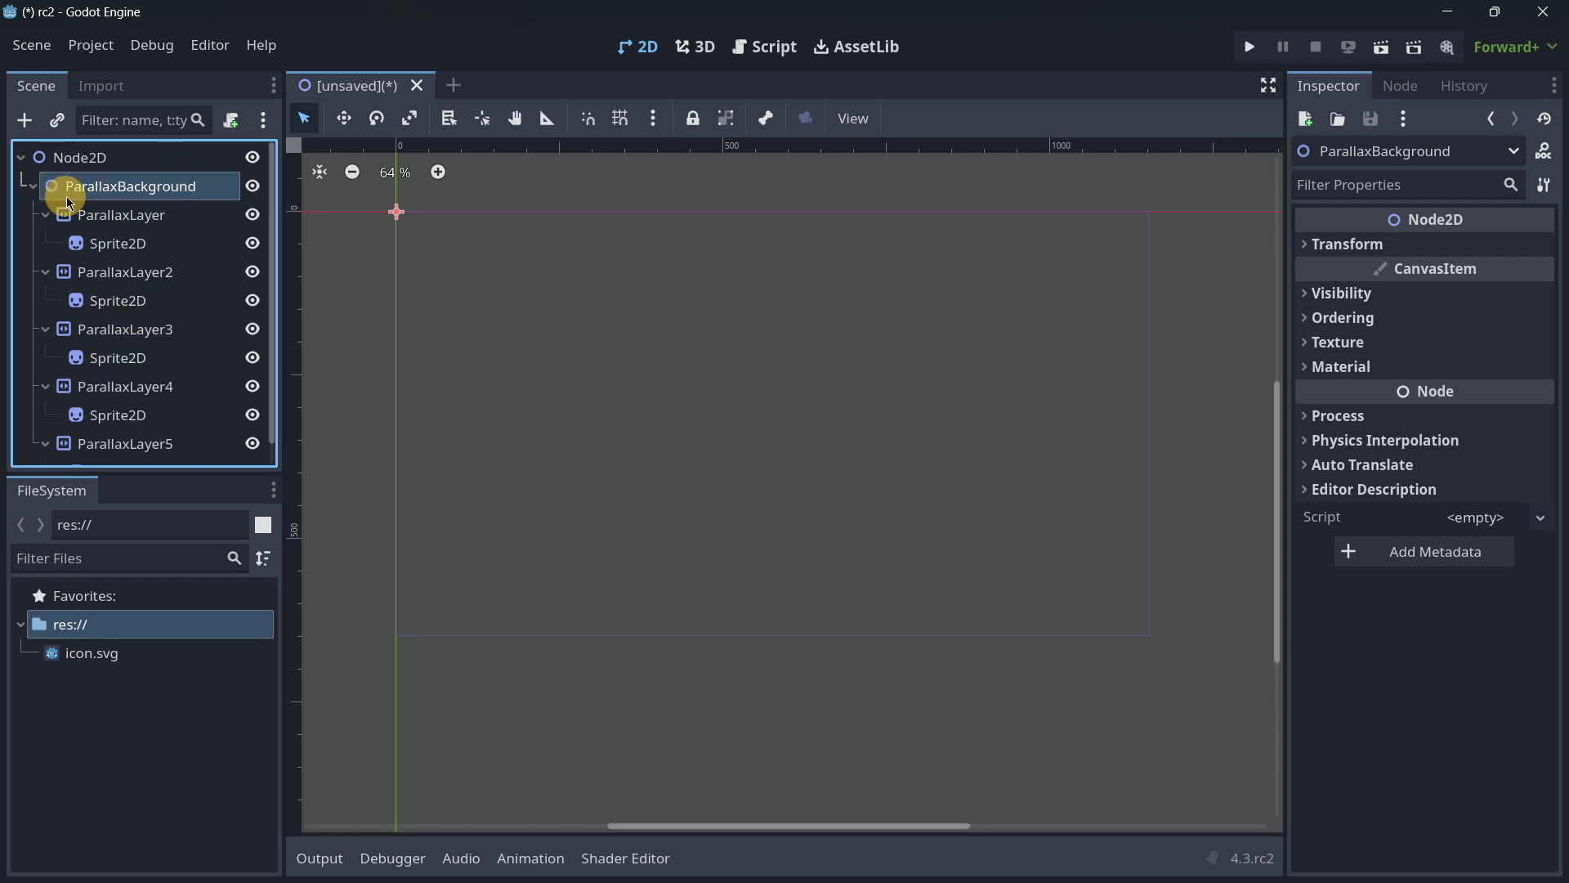
left_click(131, 214)
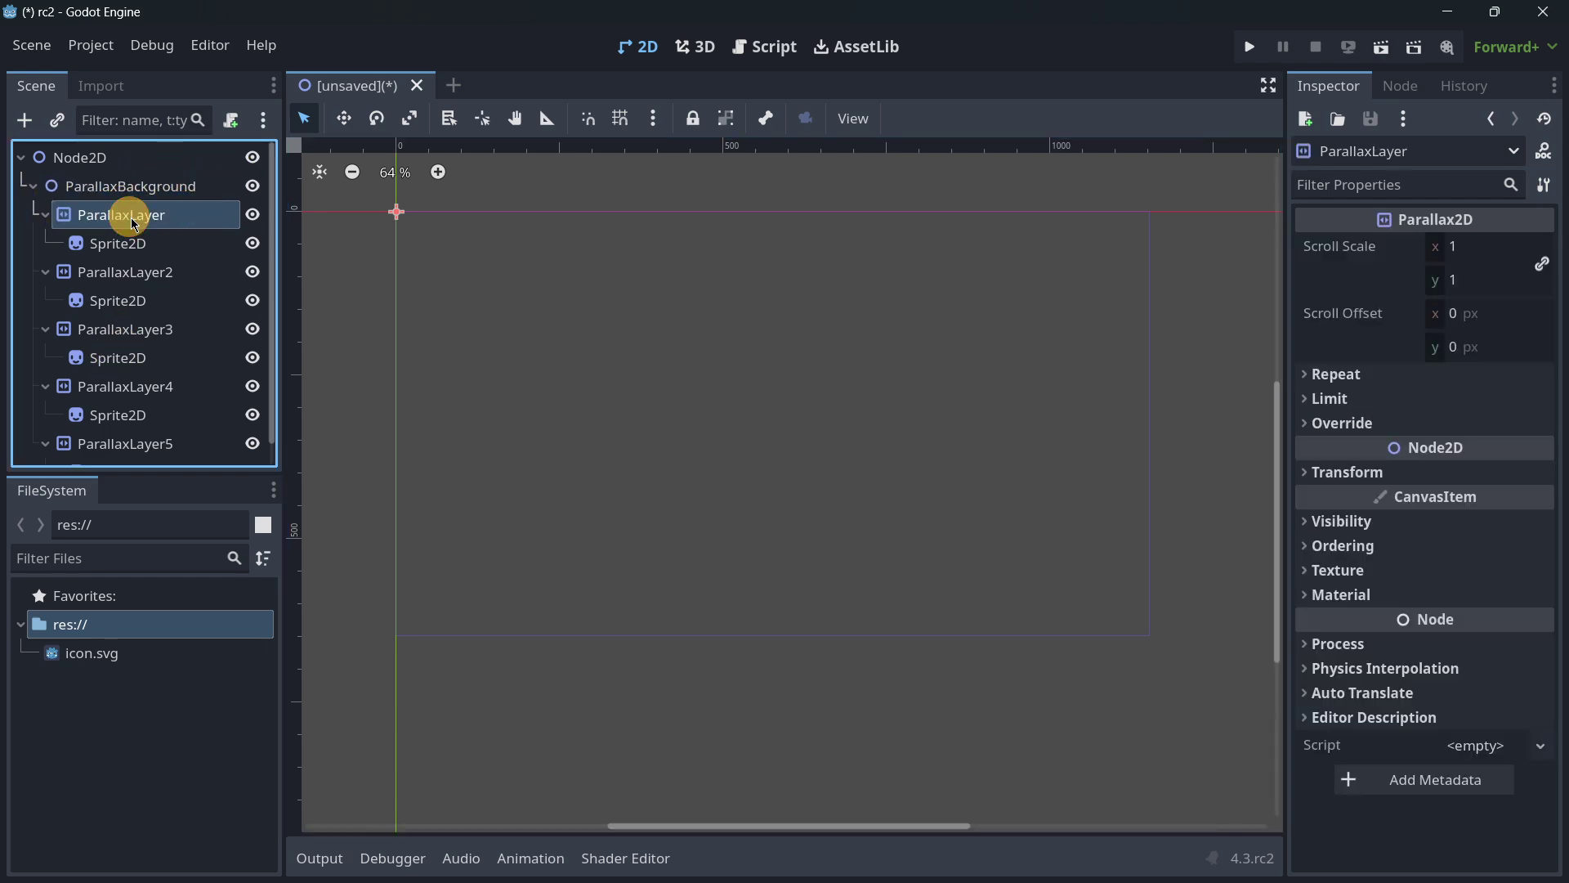
left_click(130, 272)
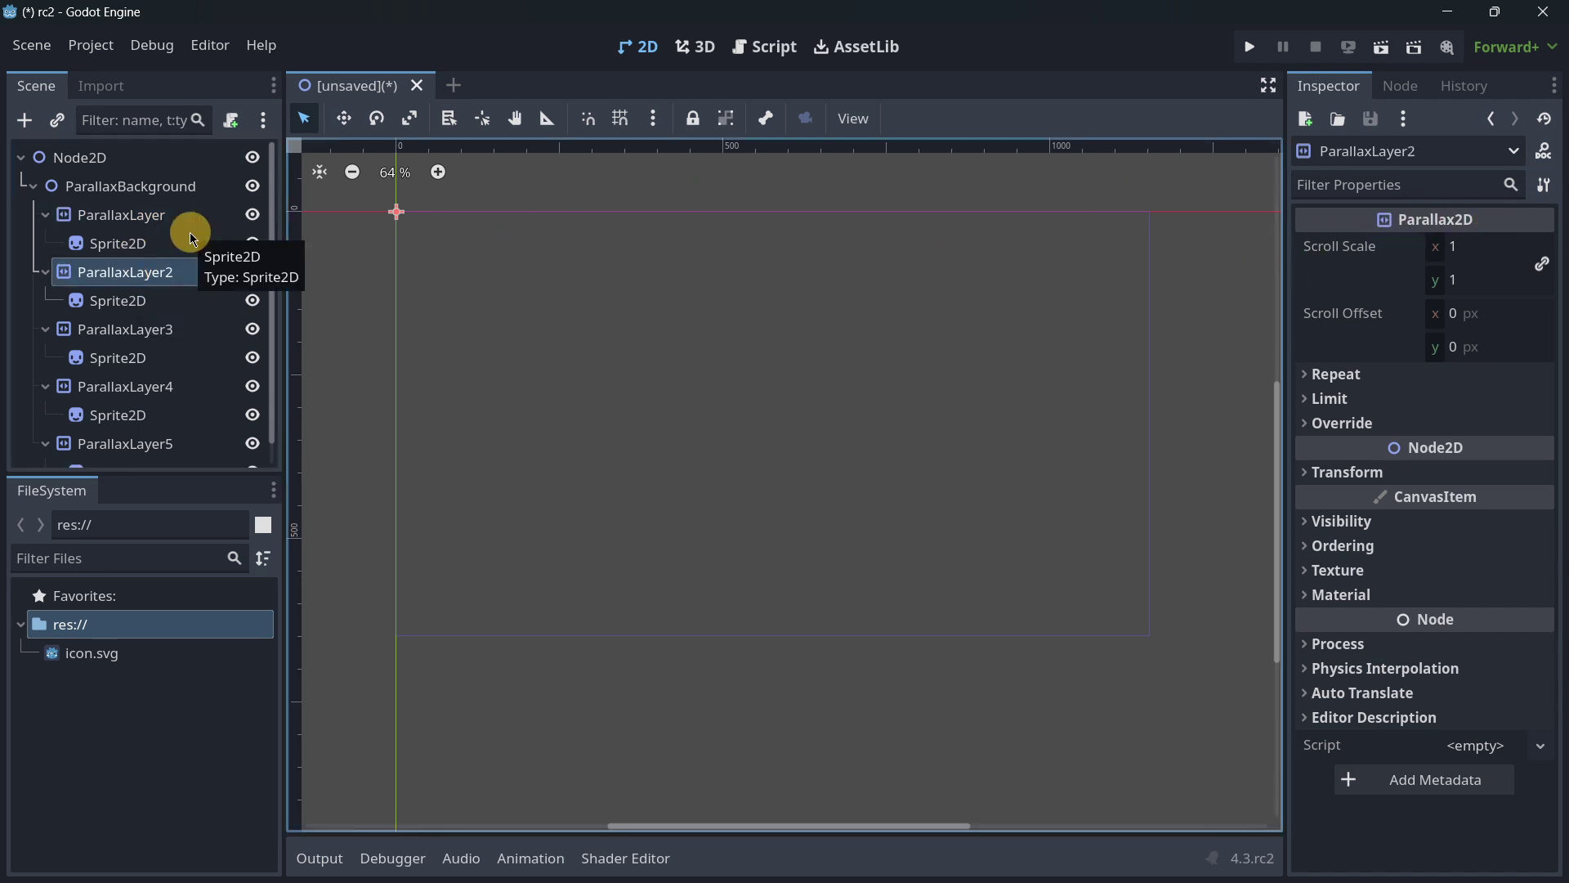
left_click(115, 191)
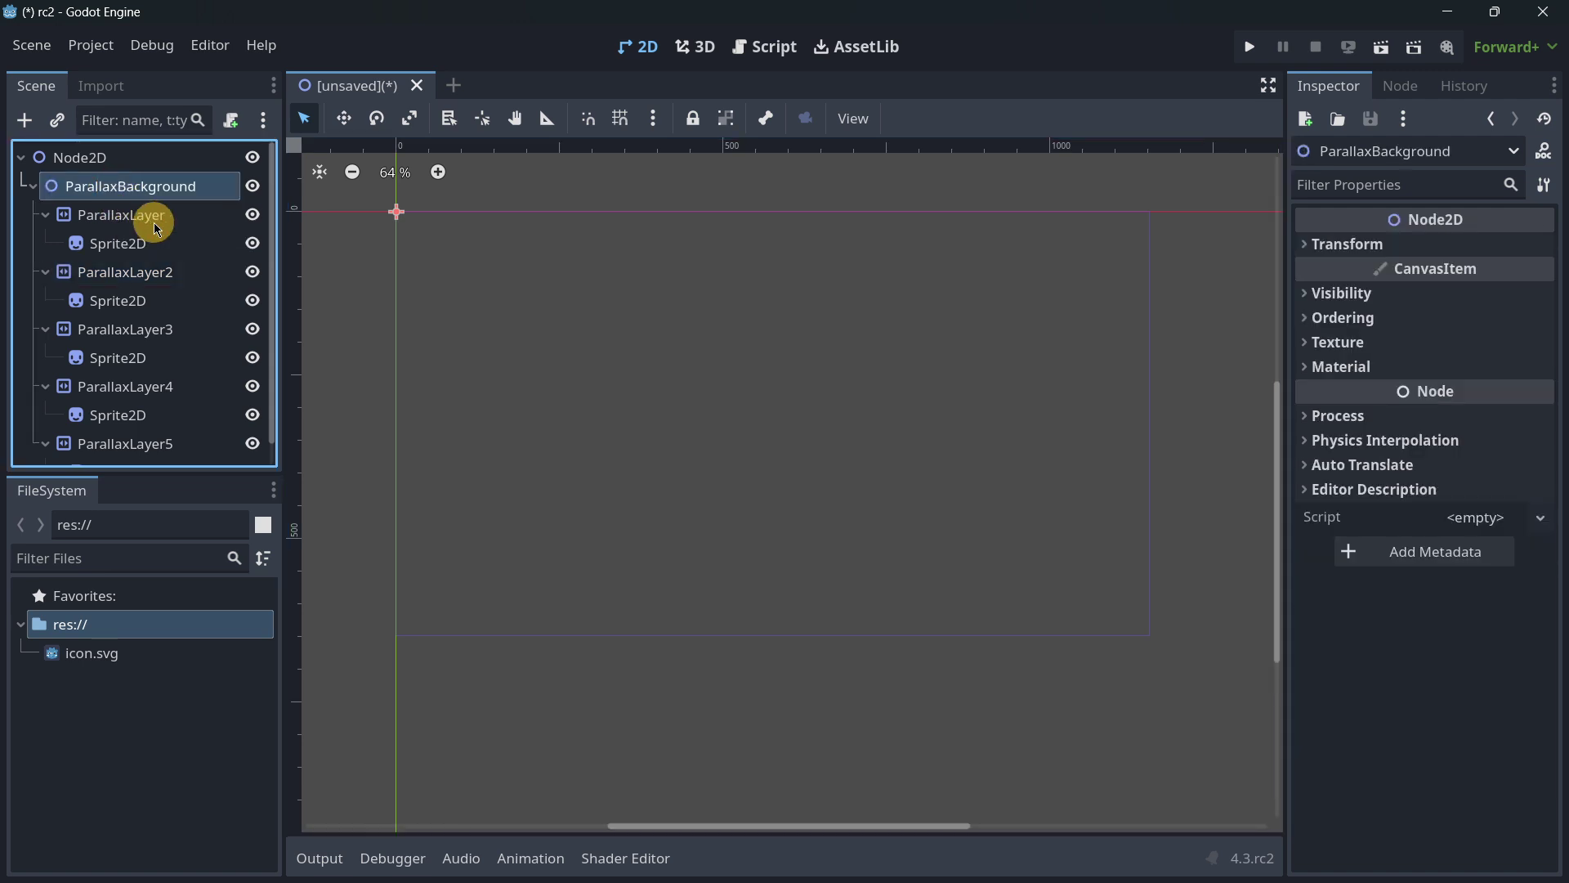
- Delete ParallaxBackground and all its layers
key("Delete")
key("Return")
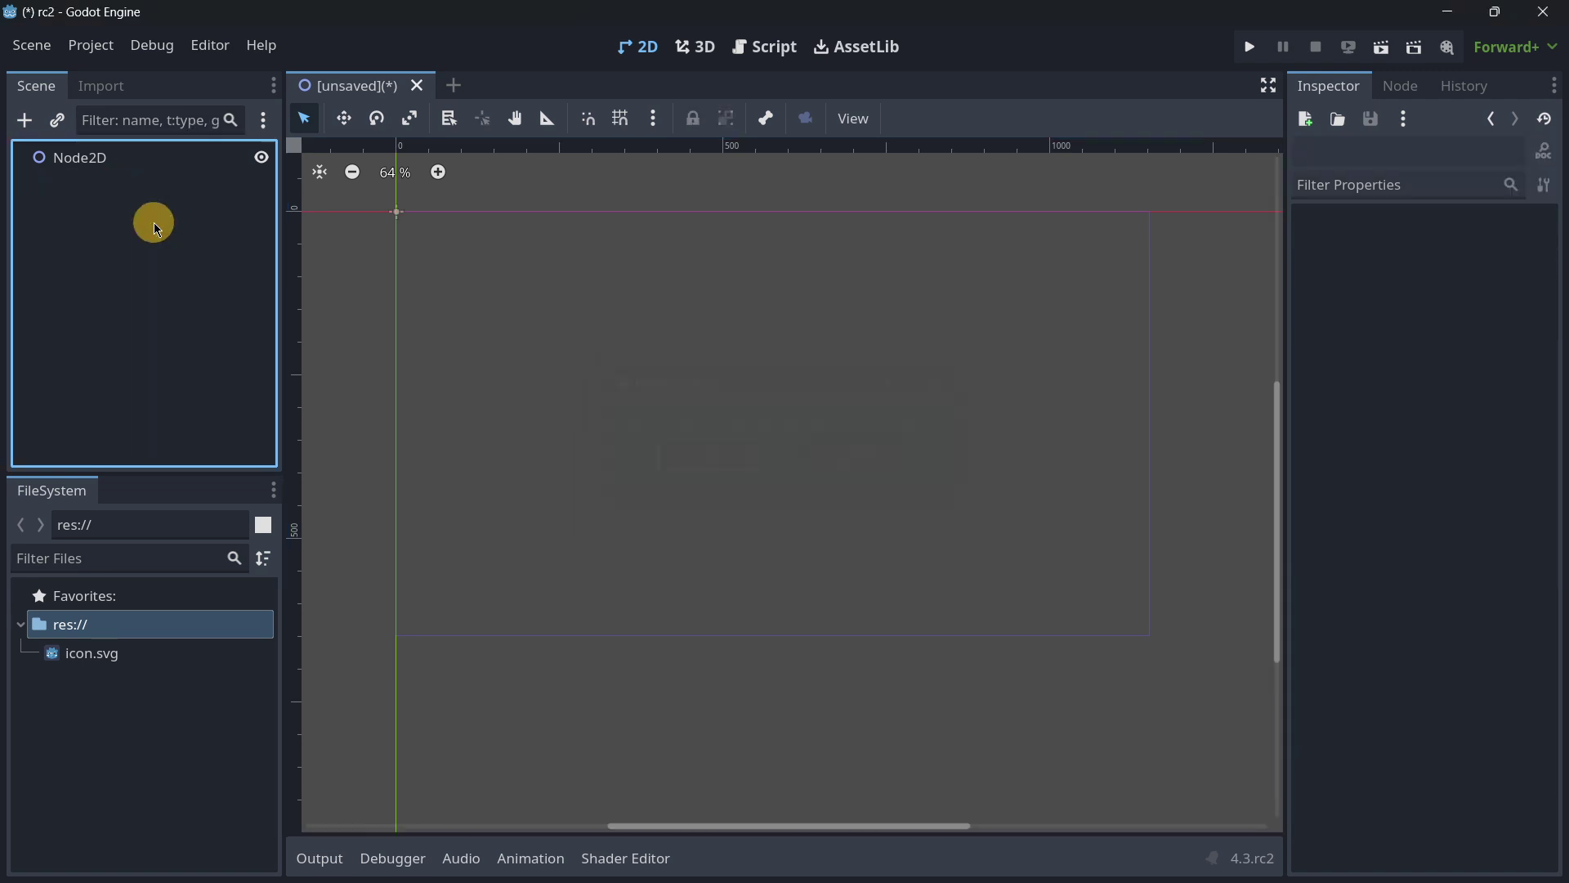
left_click(78, 159)
- Add a TileMapLayer node and a TileMap node under Node2D
left_click(25, 122)
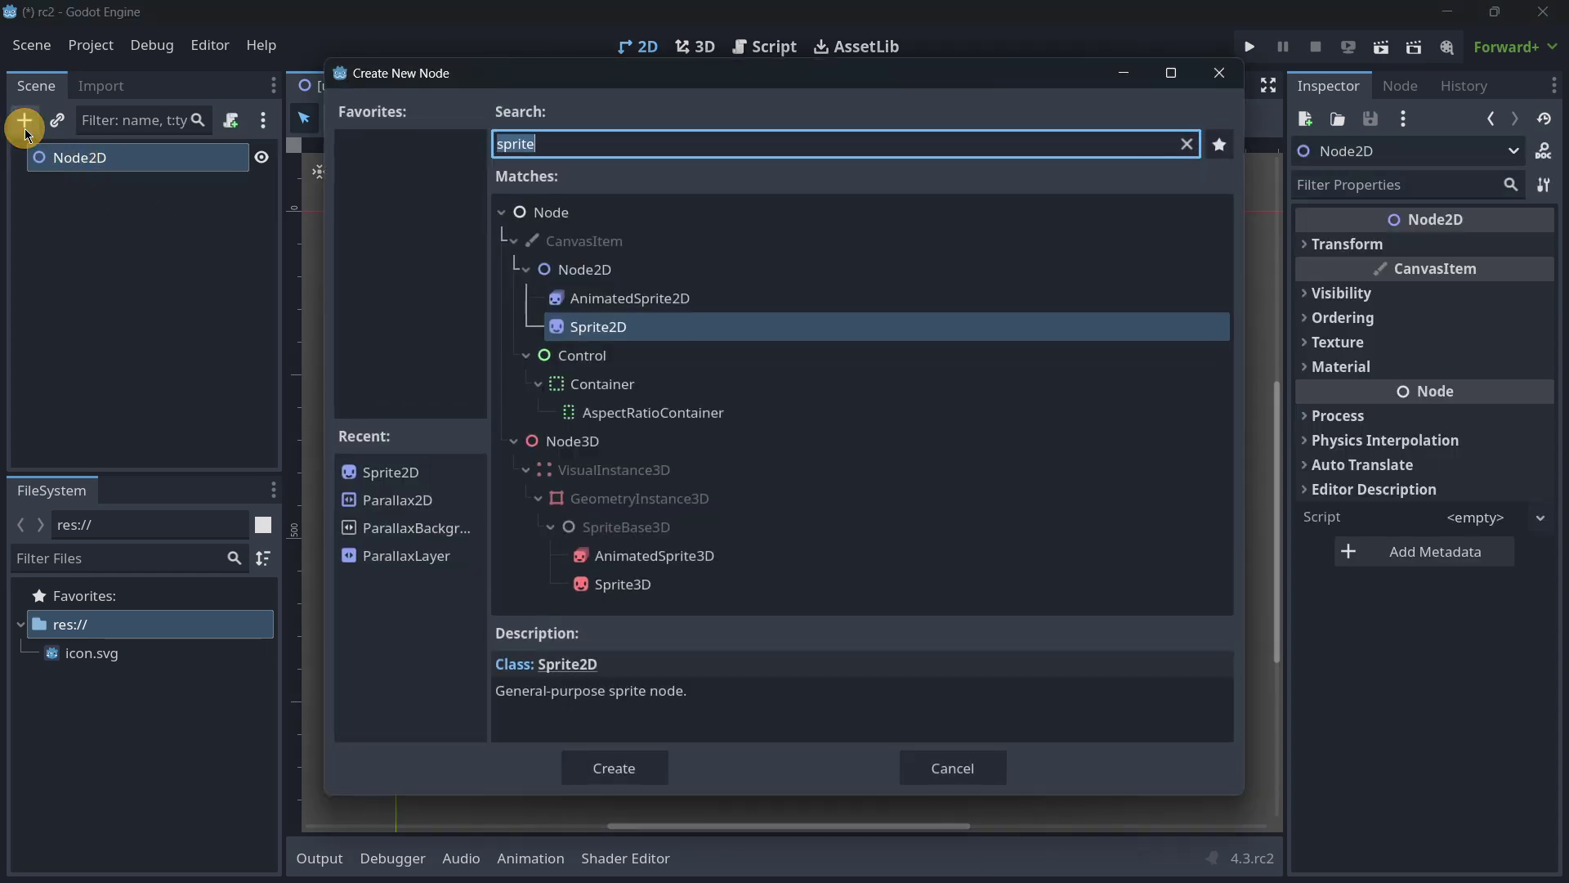
type("tile")
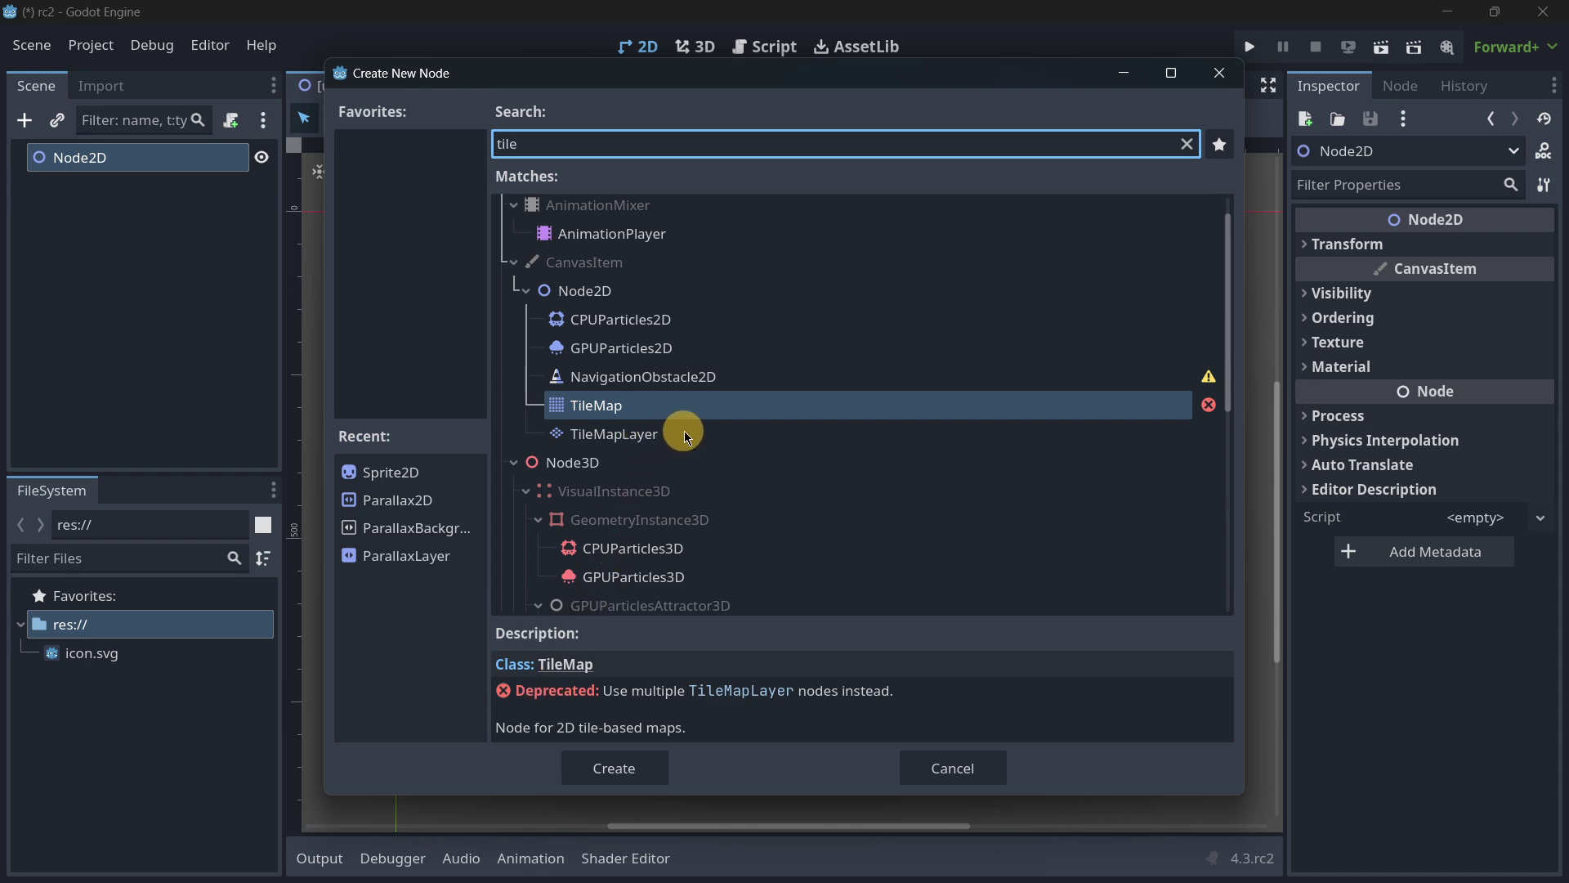
double_click(659, 436)
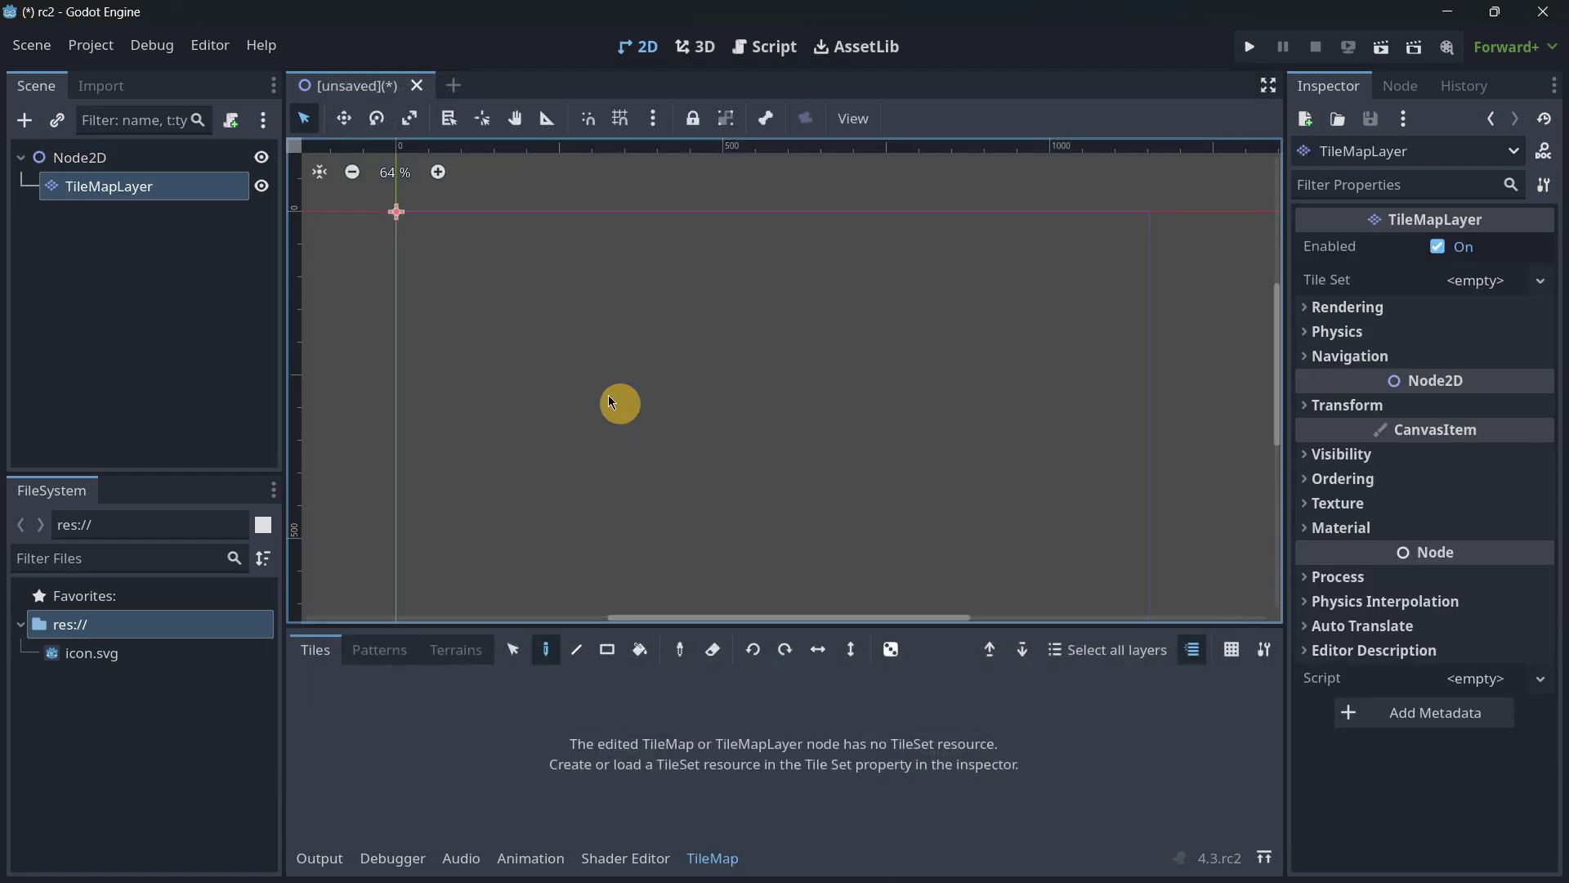
left_click(115, 157)
left_click(33, 131)
double_click(609, 410)
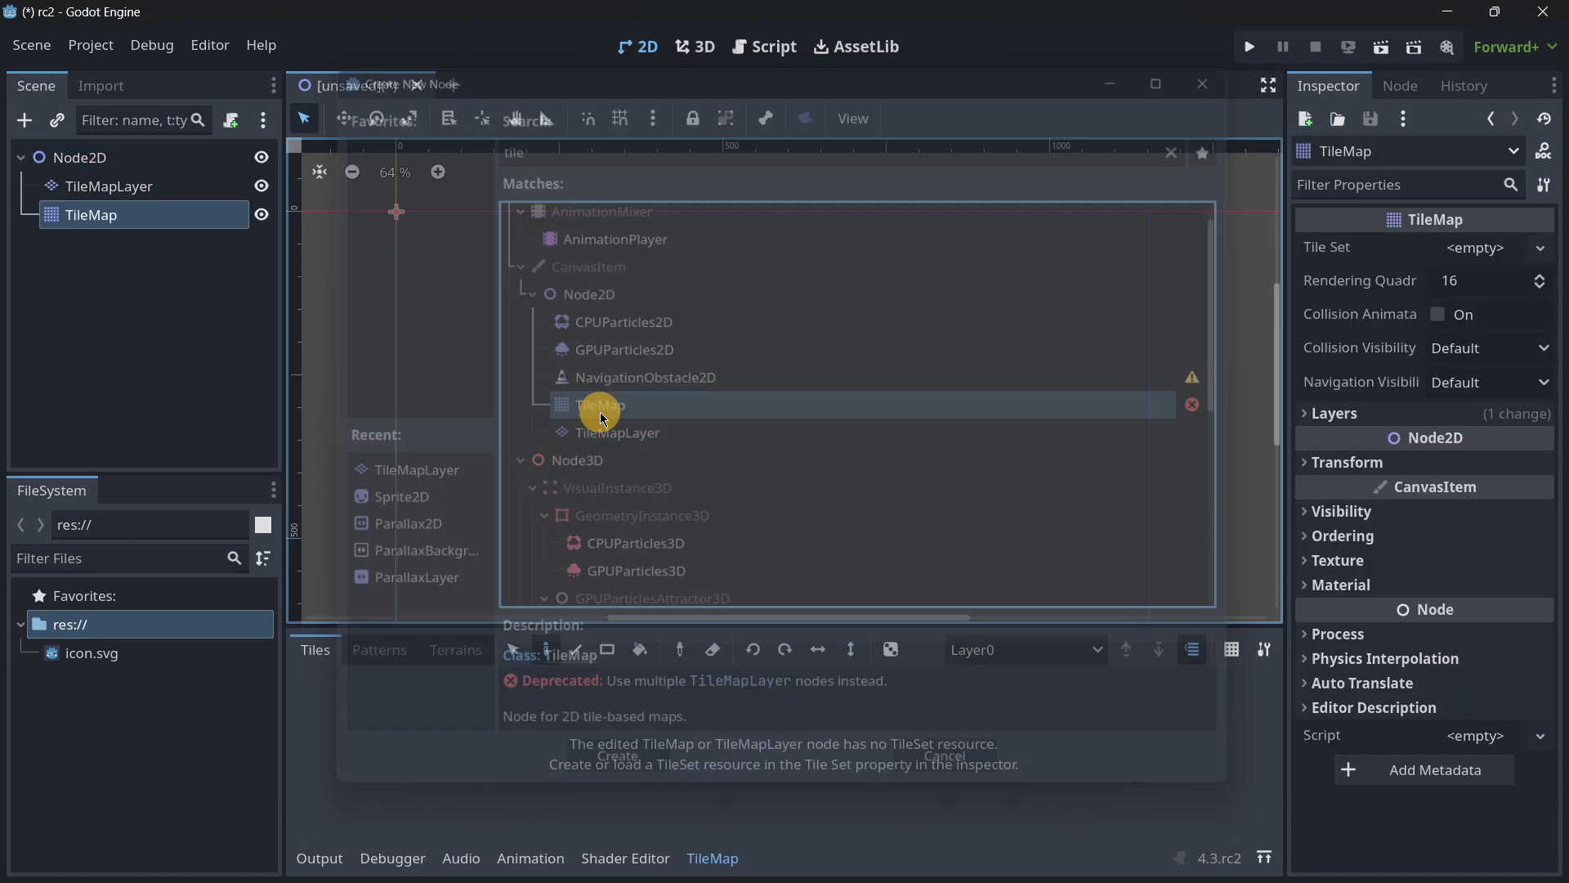
- Inspect the TileMapLayer and TileMap nodes, confirming the TileMap has only Layer0
left_click(102, 188)
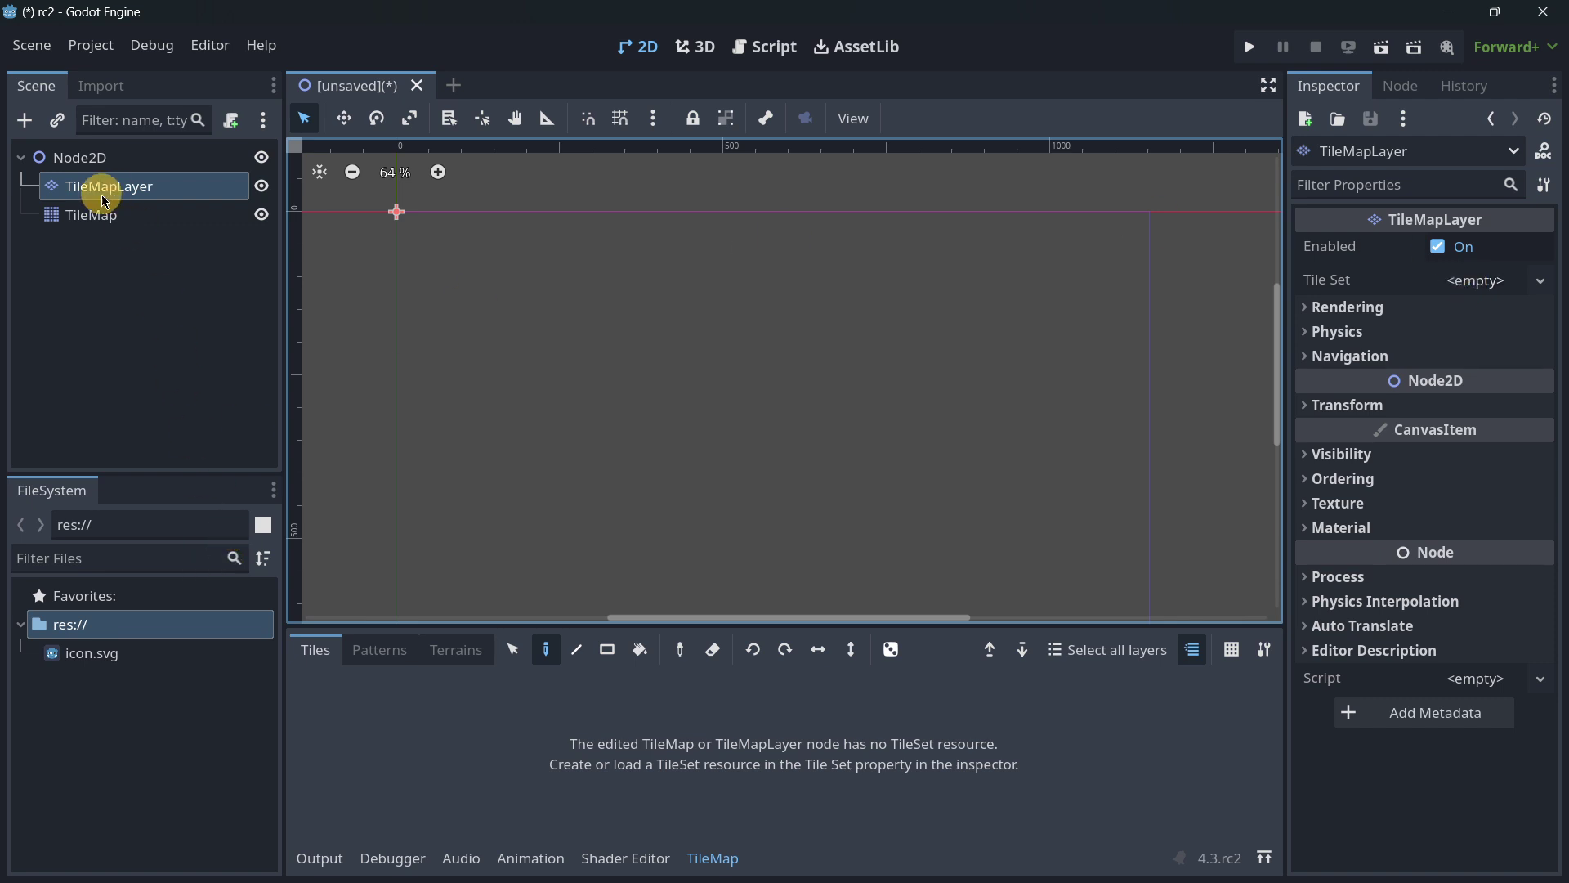
left_click(135, 216)
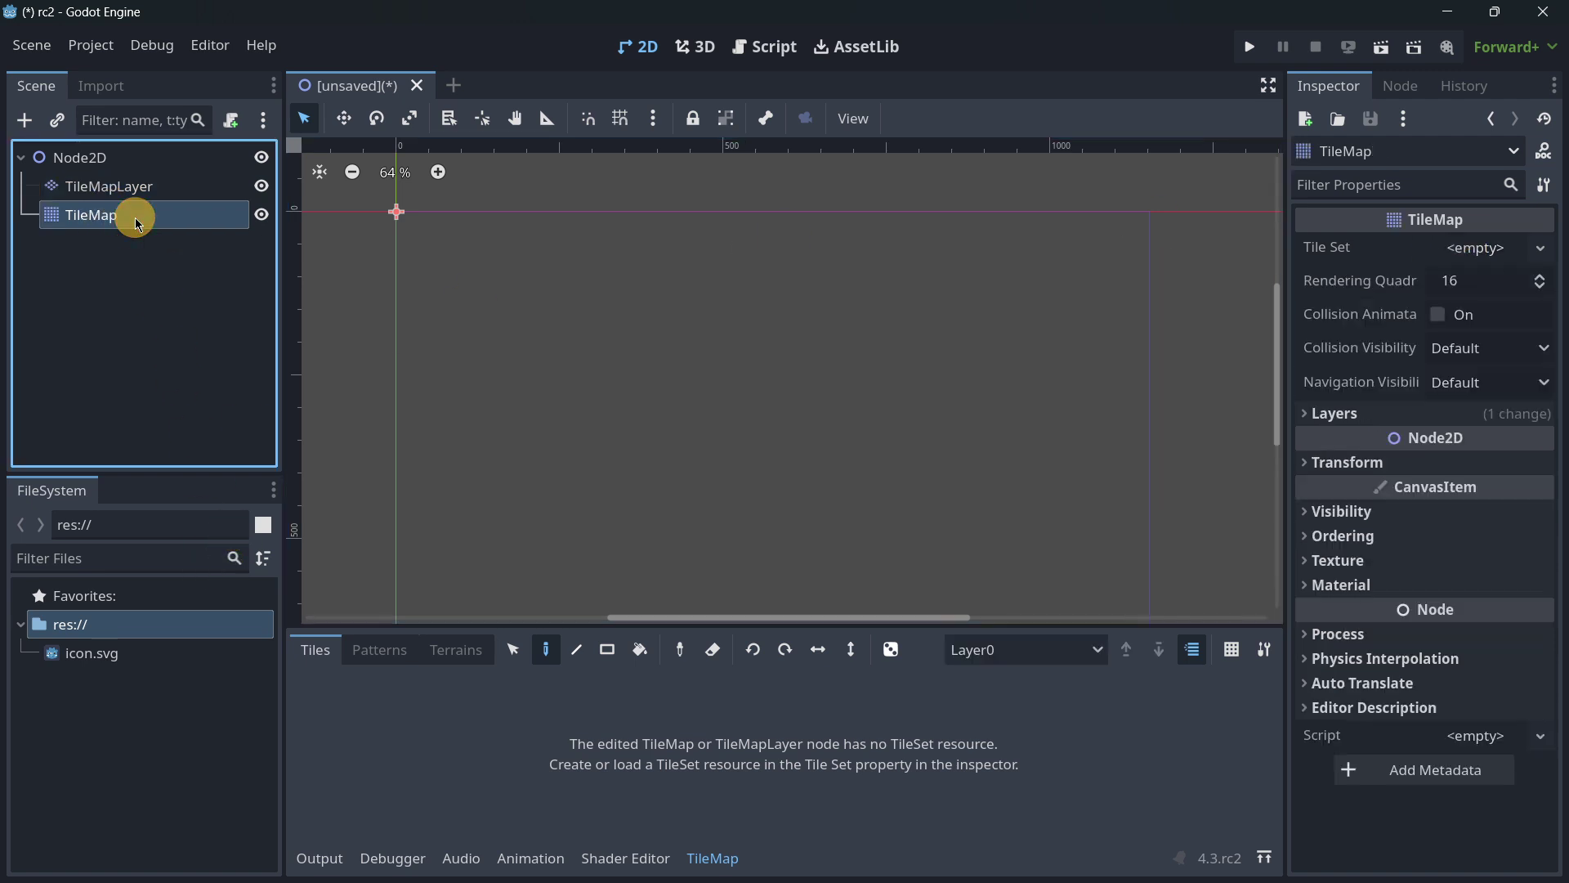
left_click(1013, 646)
left_click(1014, 678)
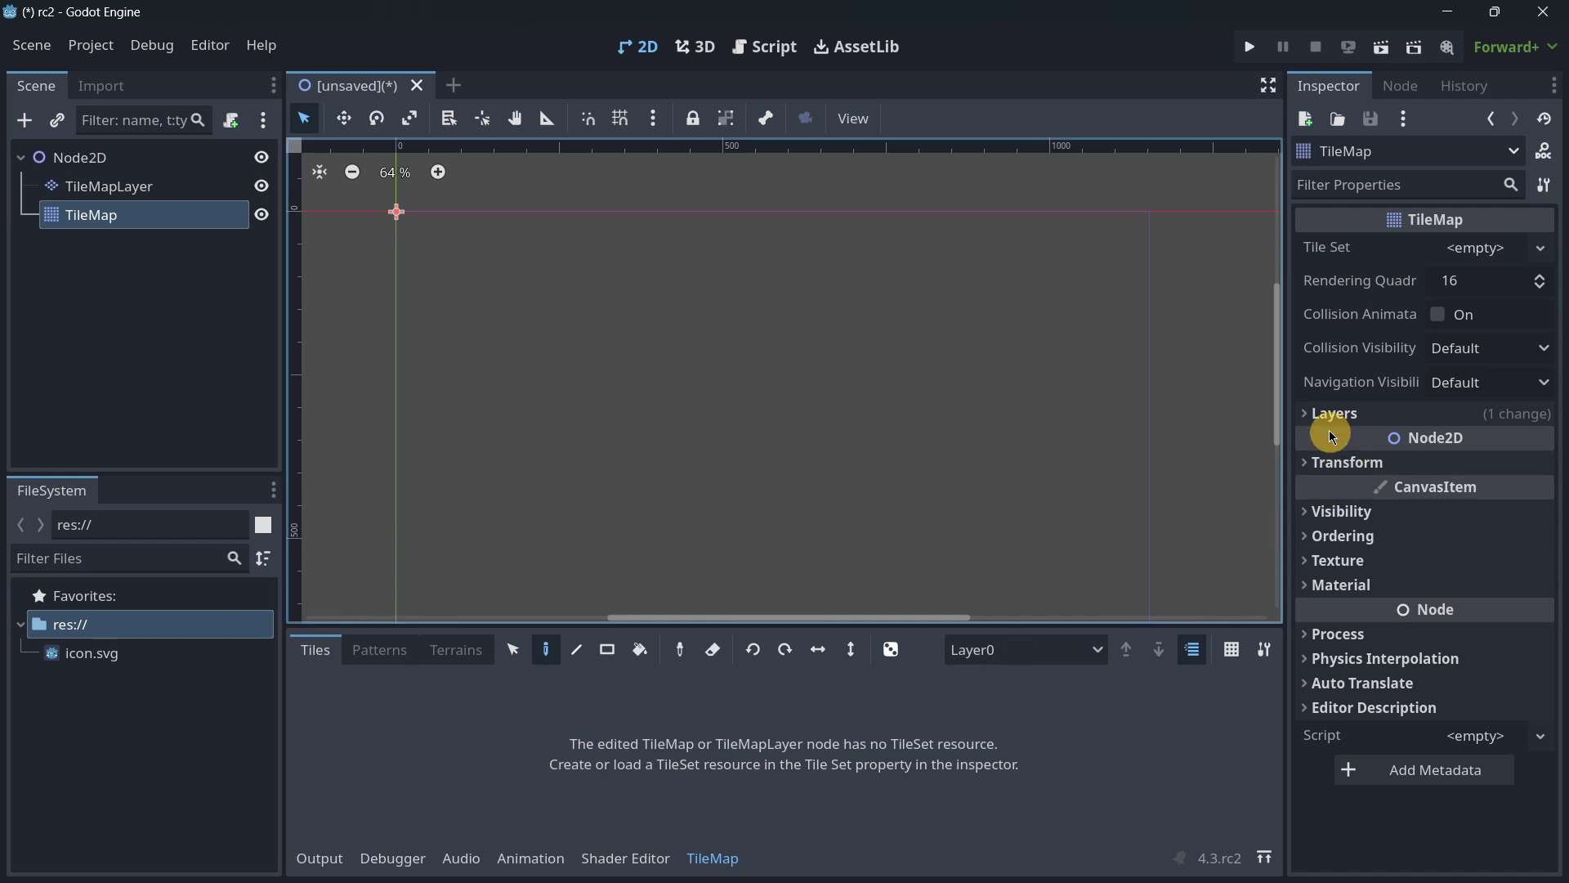
- Add Layer1 and Layer2 to the TileMap's Layers, keeping Layer0 active
left_click(1334, 415)
left_click(1364, 685)
scroll(1363, 685, "down", 5)
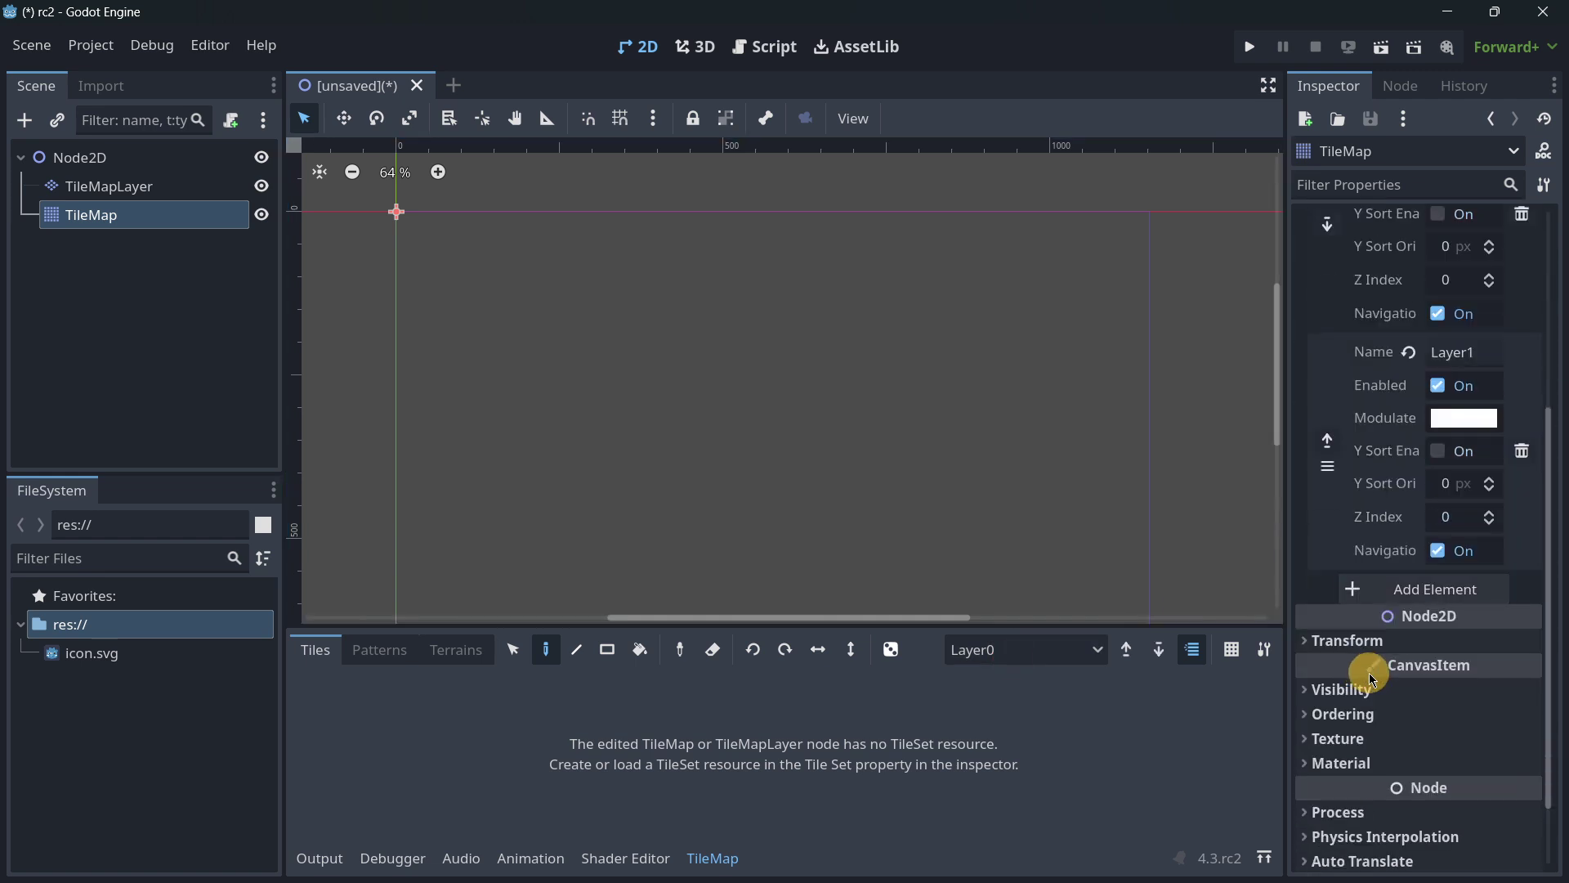
left_click(1370, 587)
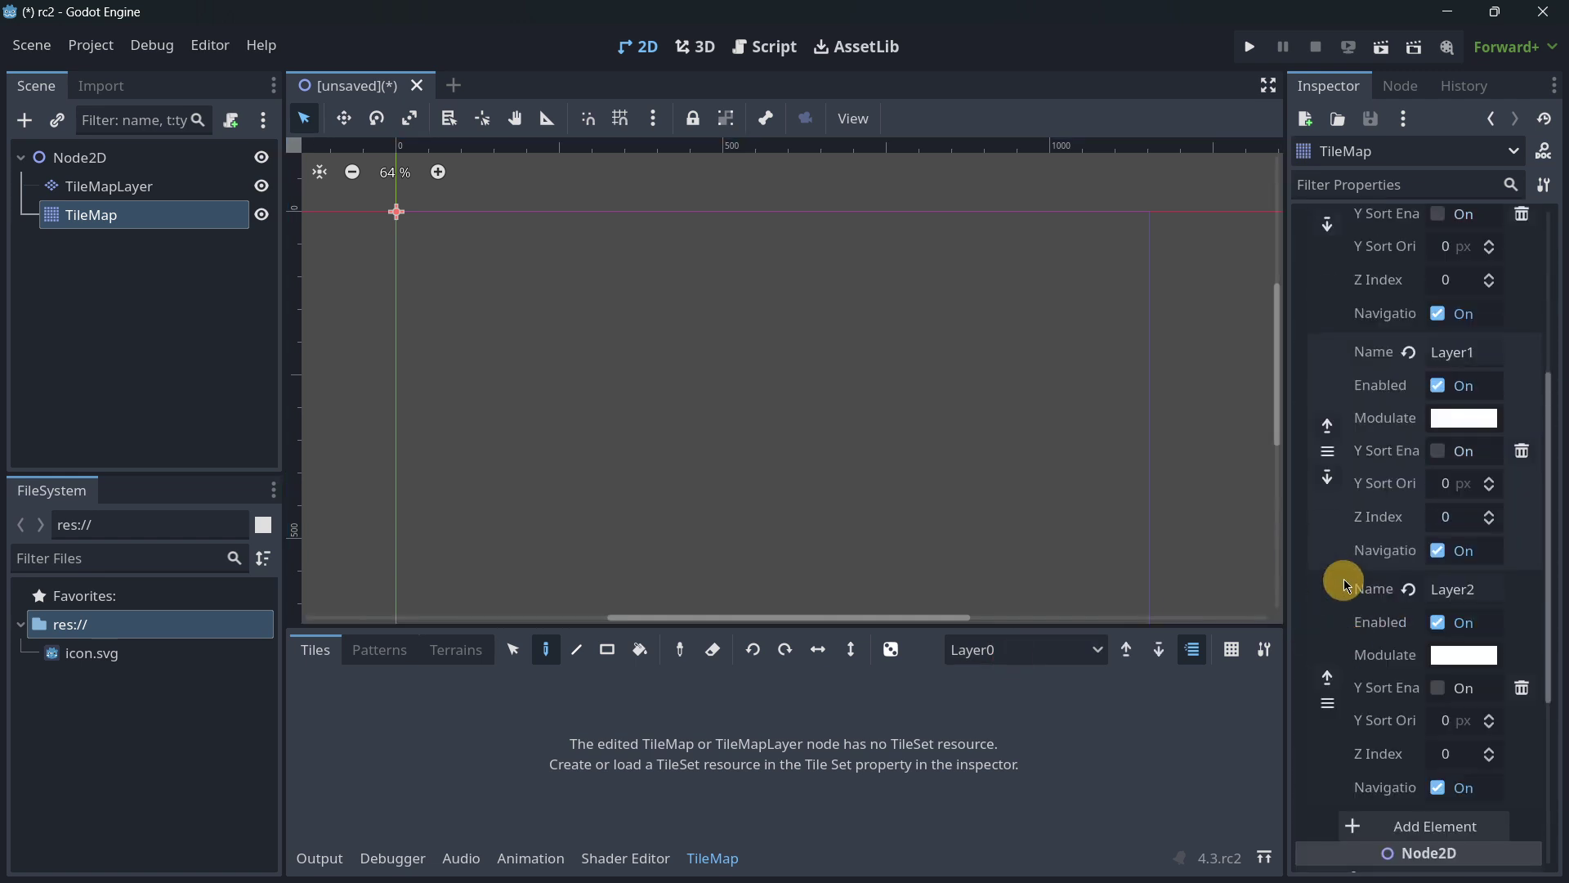
left_click(1031, 652)
left_click(1042, 650)
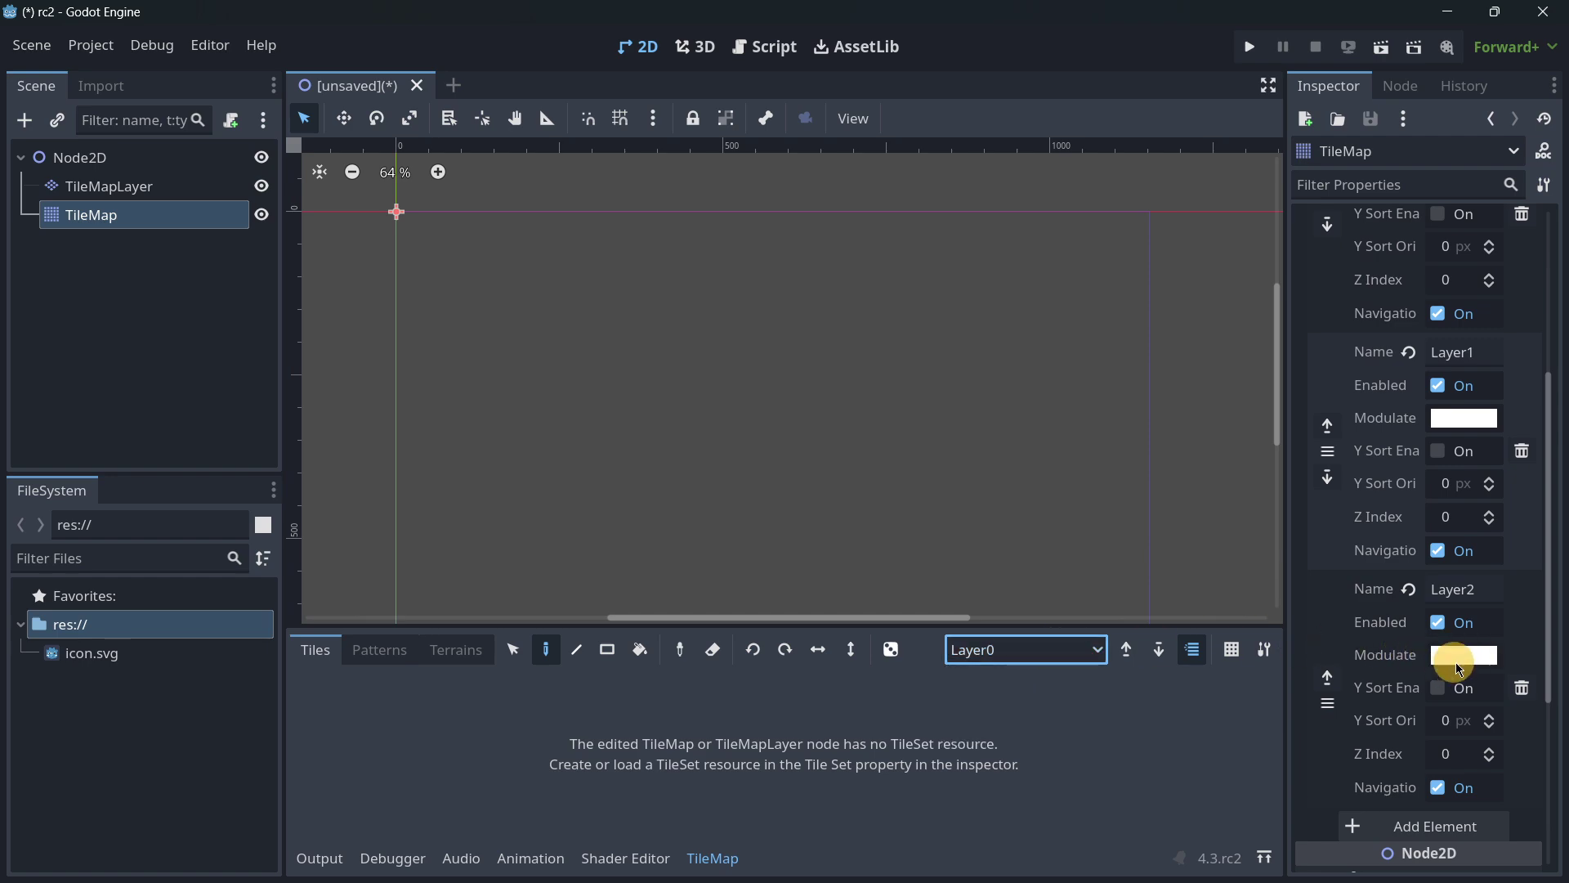
left_click(1079, 654)
left_click(1071, 651)
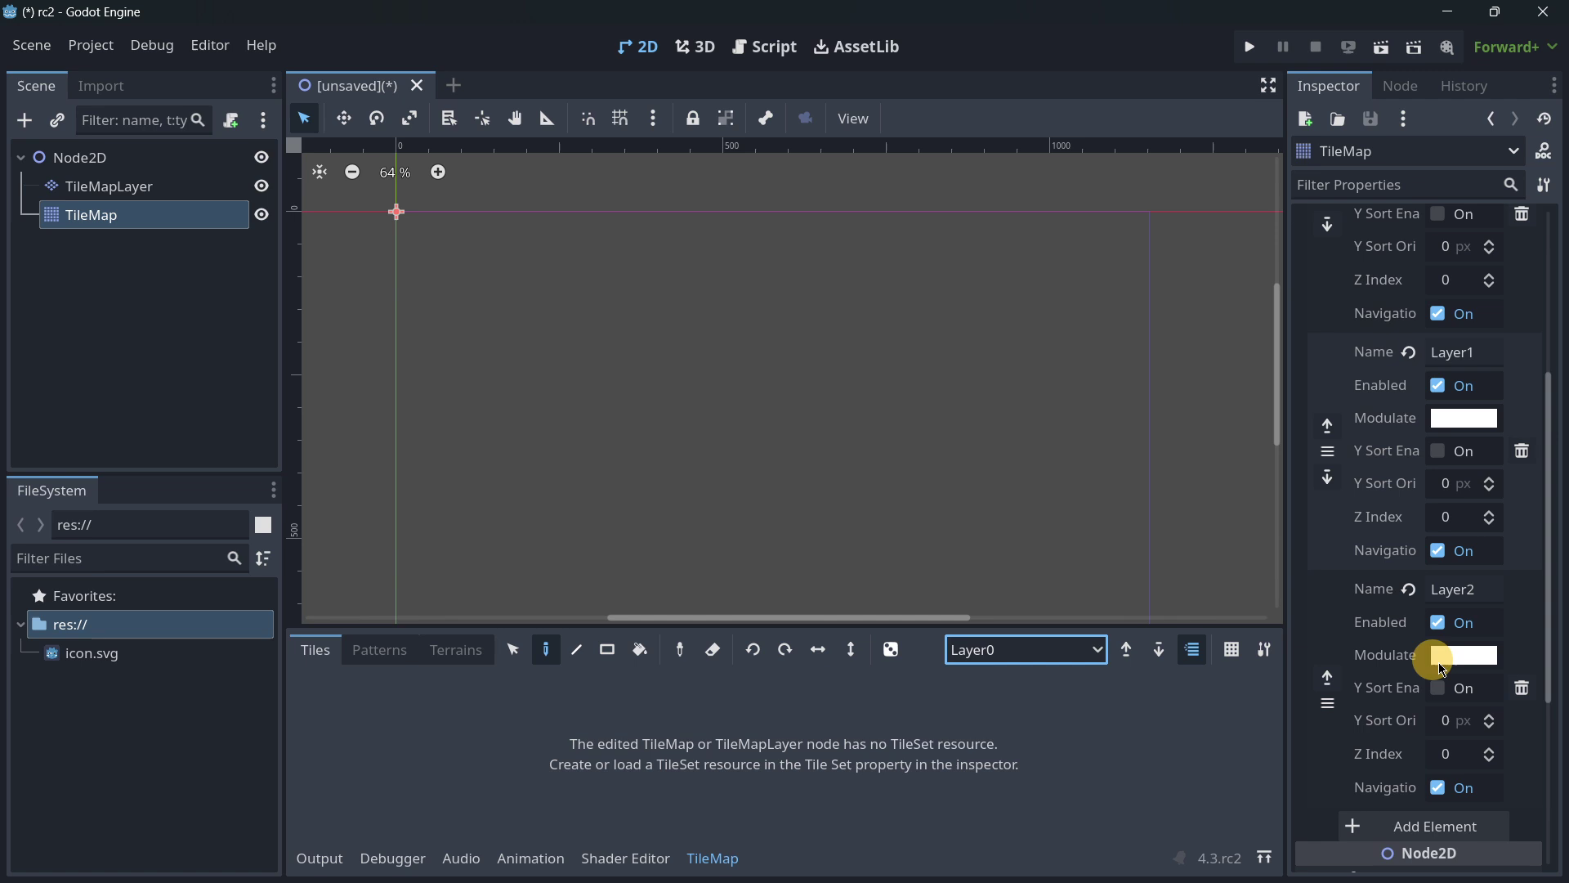
- Compare the TileMapLayer and TileMap nodes, checking TileMap still lists Layer0 active
scroll(1311, 596, "up", 1)
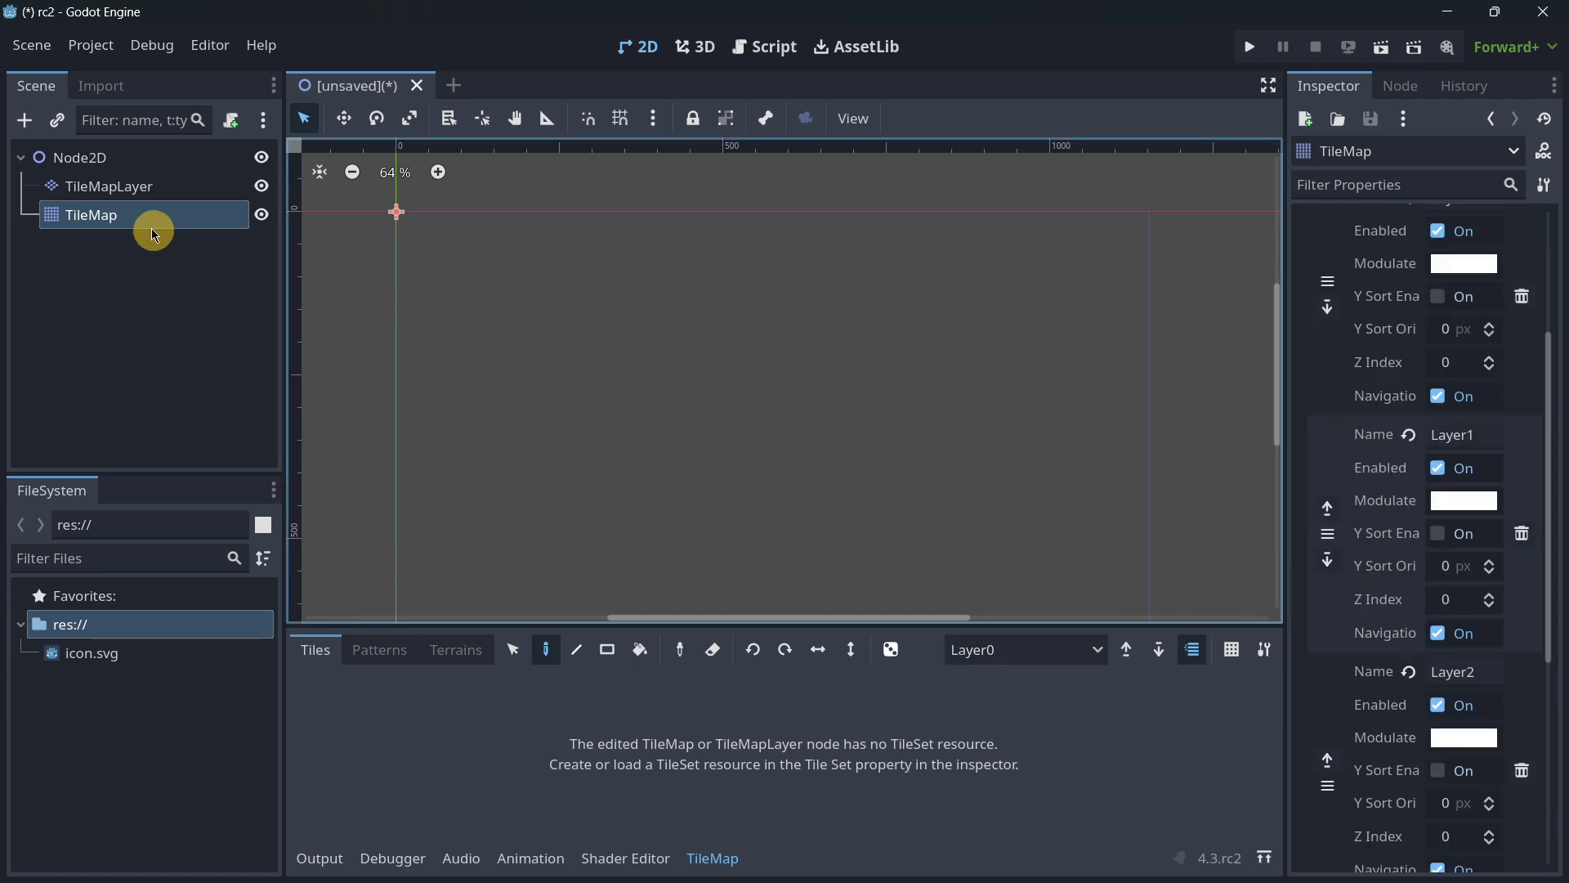
left_click(113, 193)
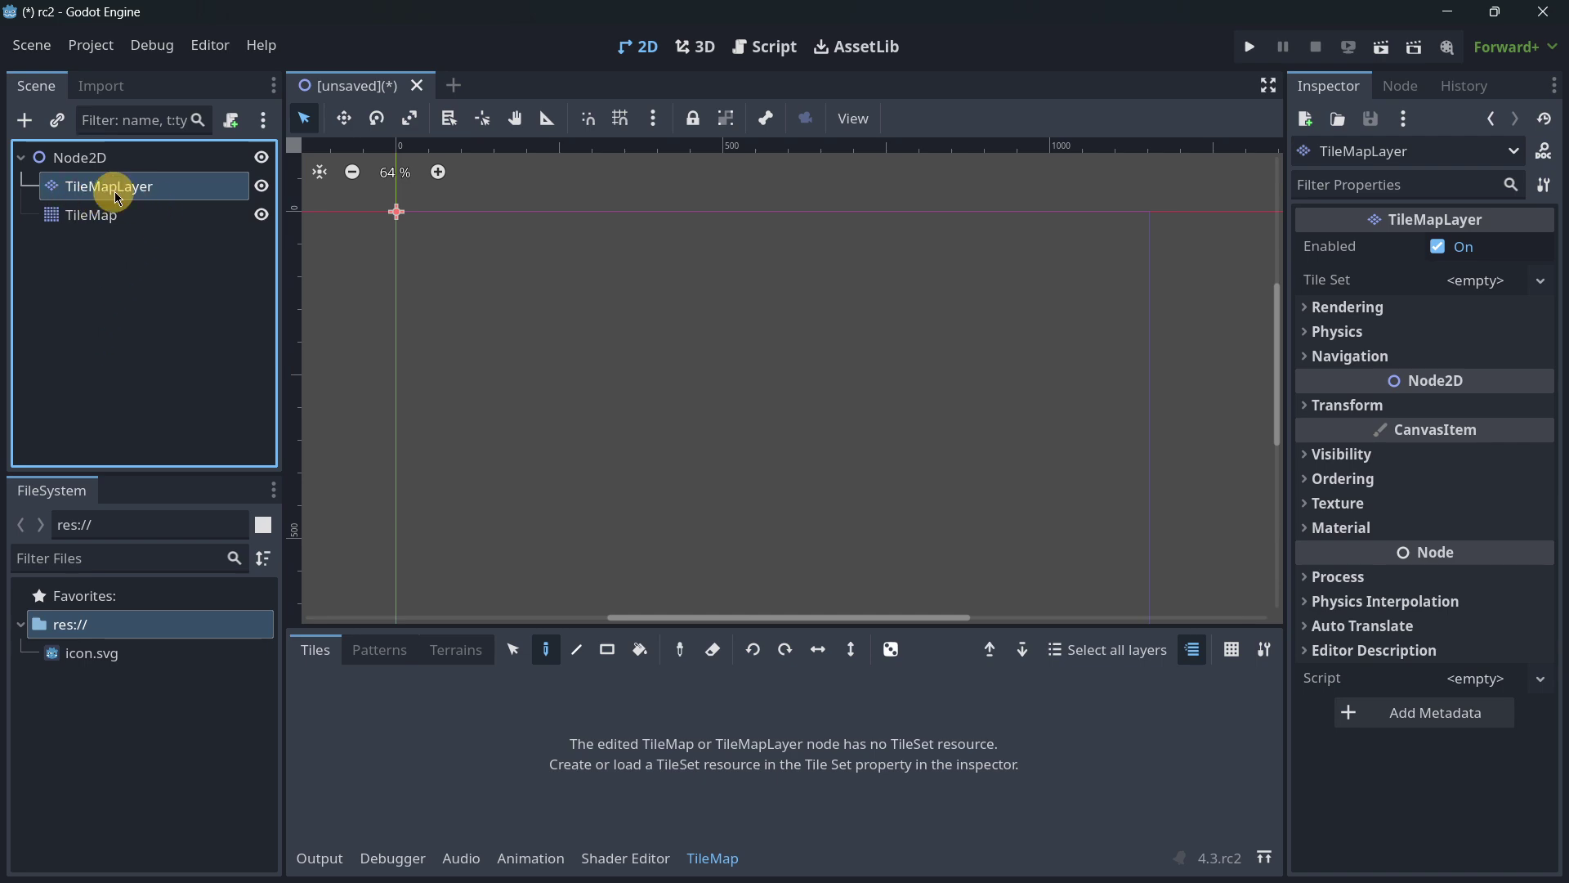
left_click(123, 214)
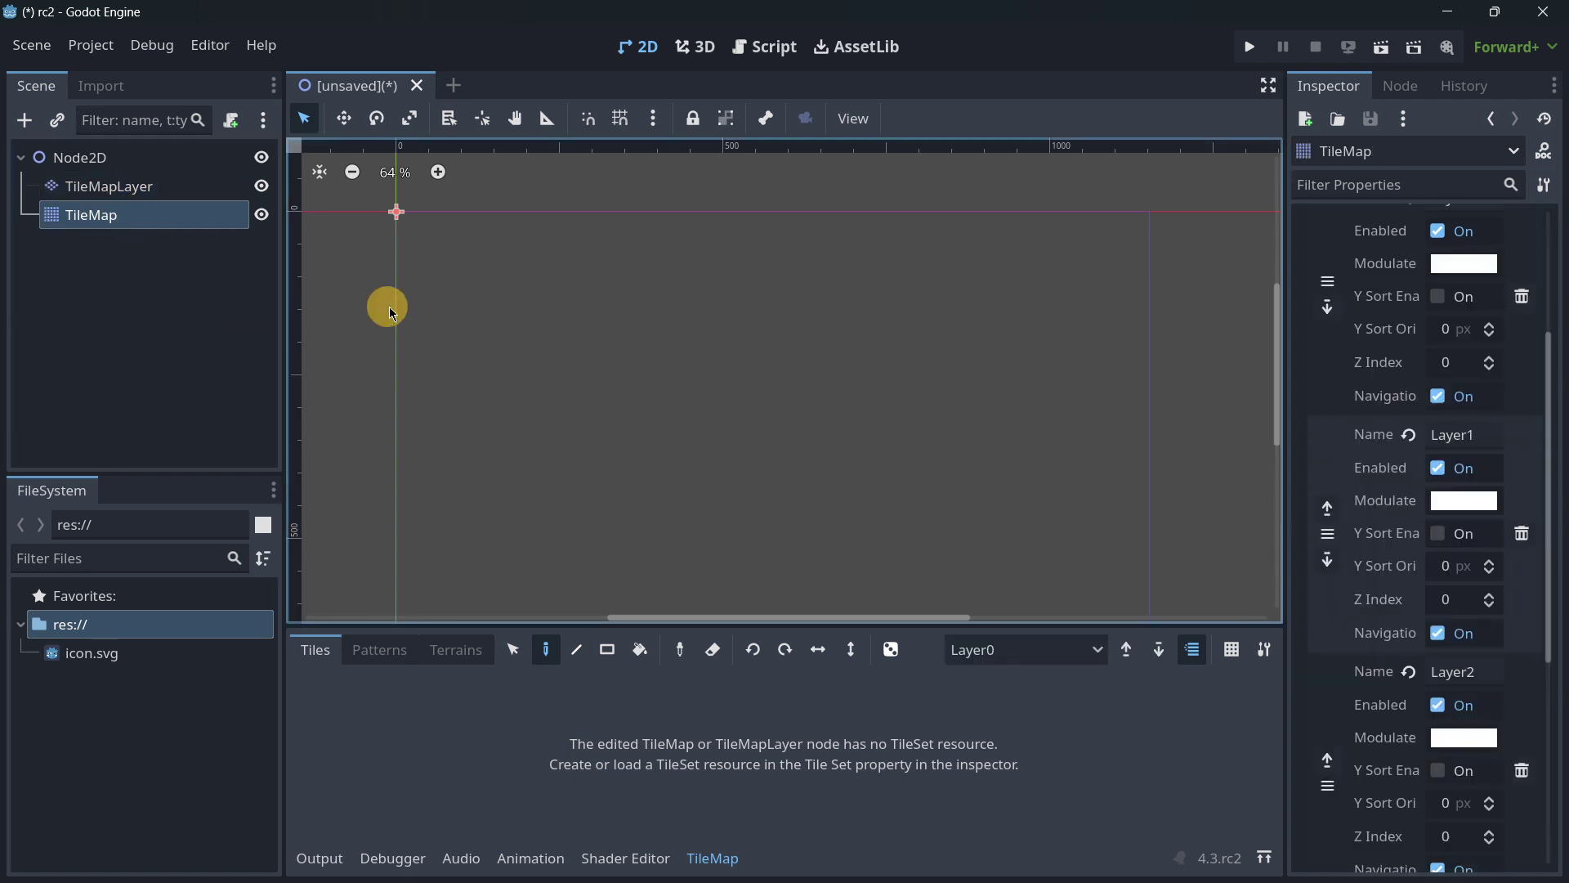
left_click(148, 187)
left_click(107, 215)
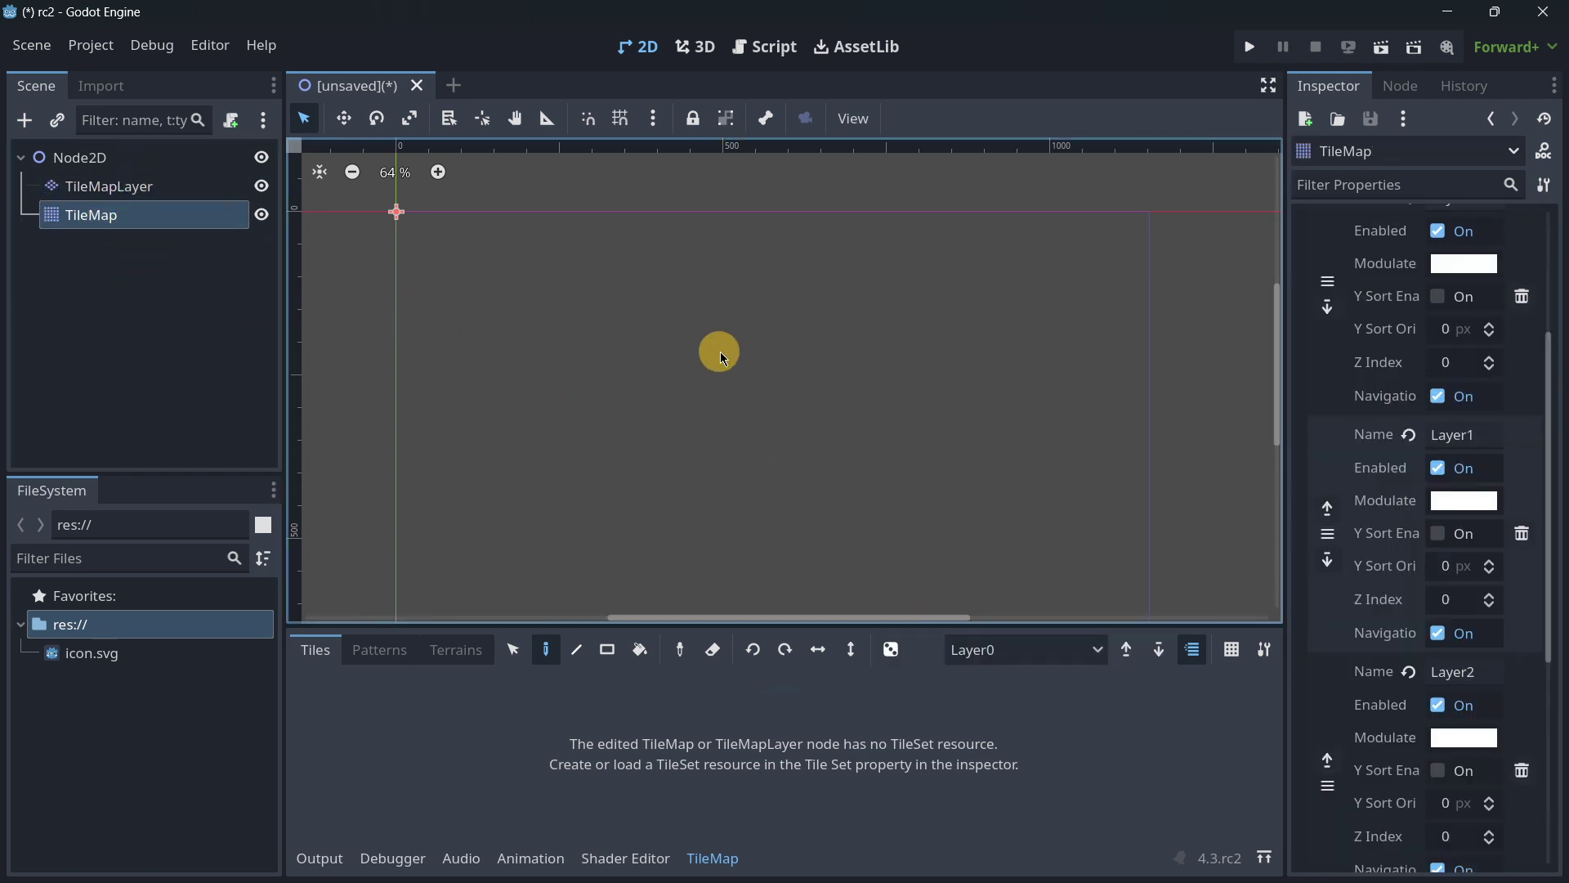
left_click(1027, 642)
left_click(1024, 650)
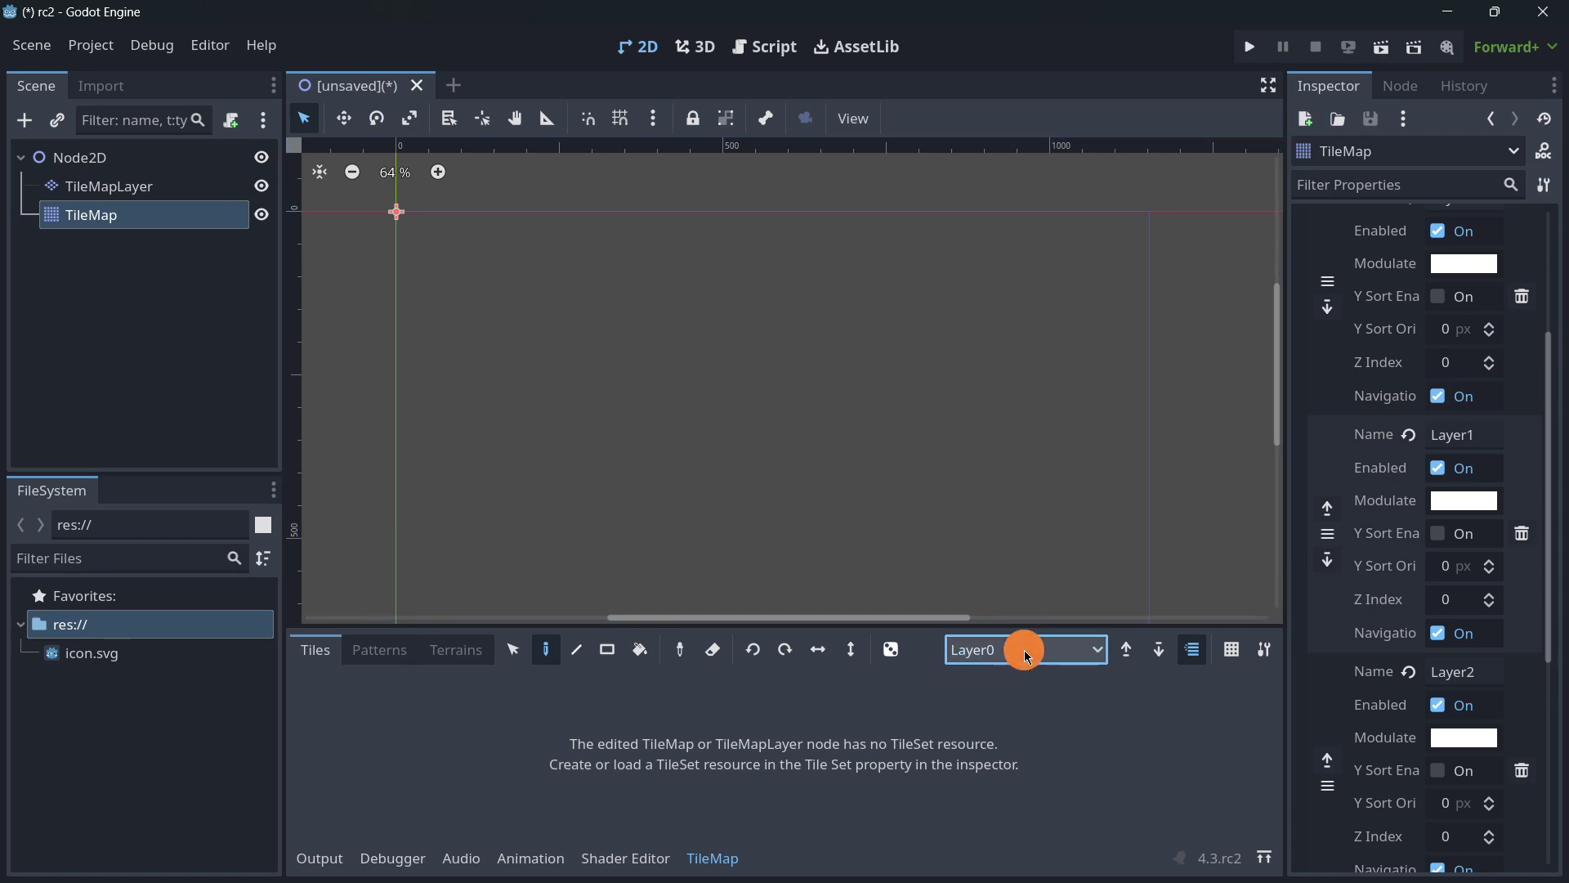
scroll(1475, 437, "up", 5)
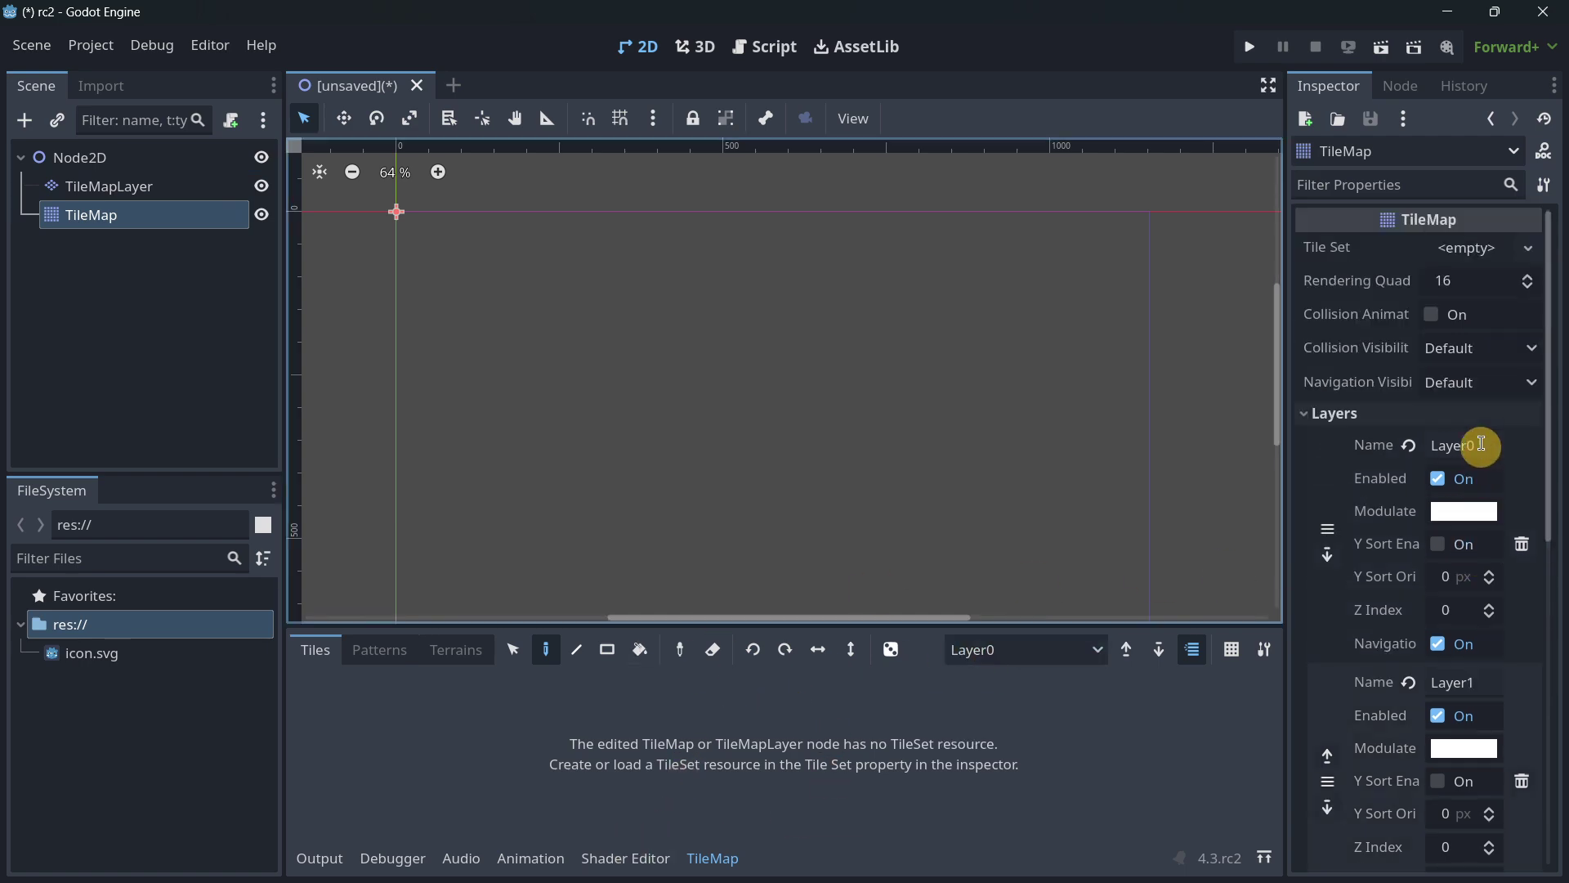
- Create a new TileSet with icon.svg as an auto-tiled atlas source
left_click(1472, 245)
left_click(1436, 281)
left_click(741, 716)
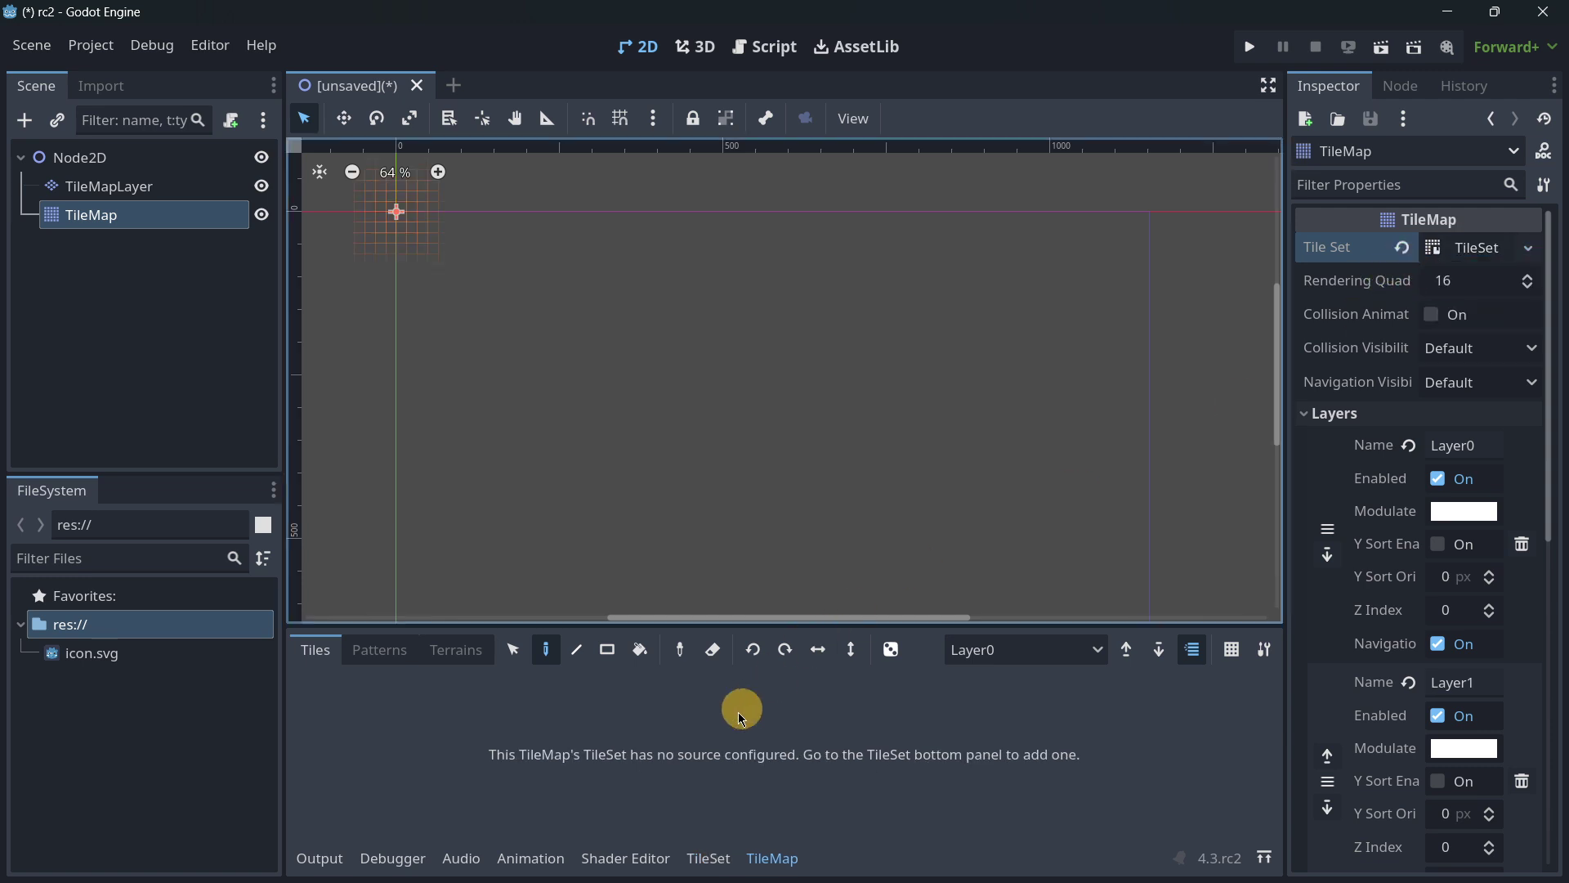
left_click(709, 858)
left_click(101, 661)
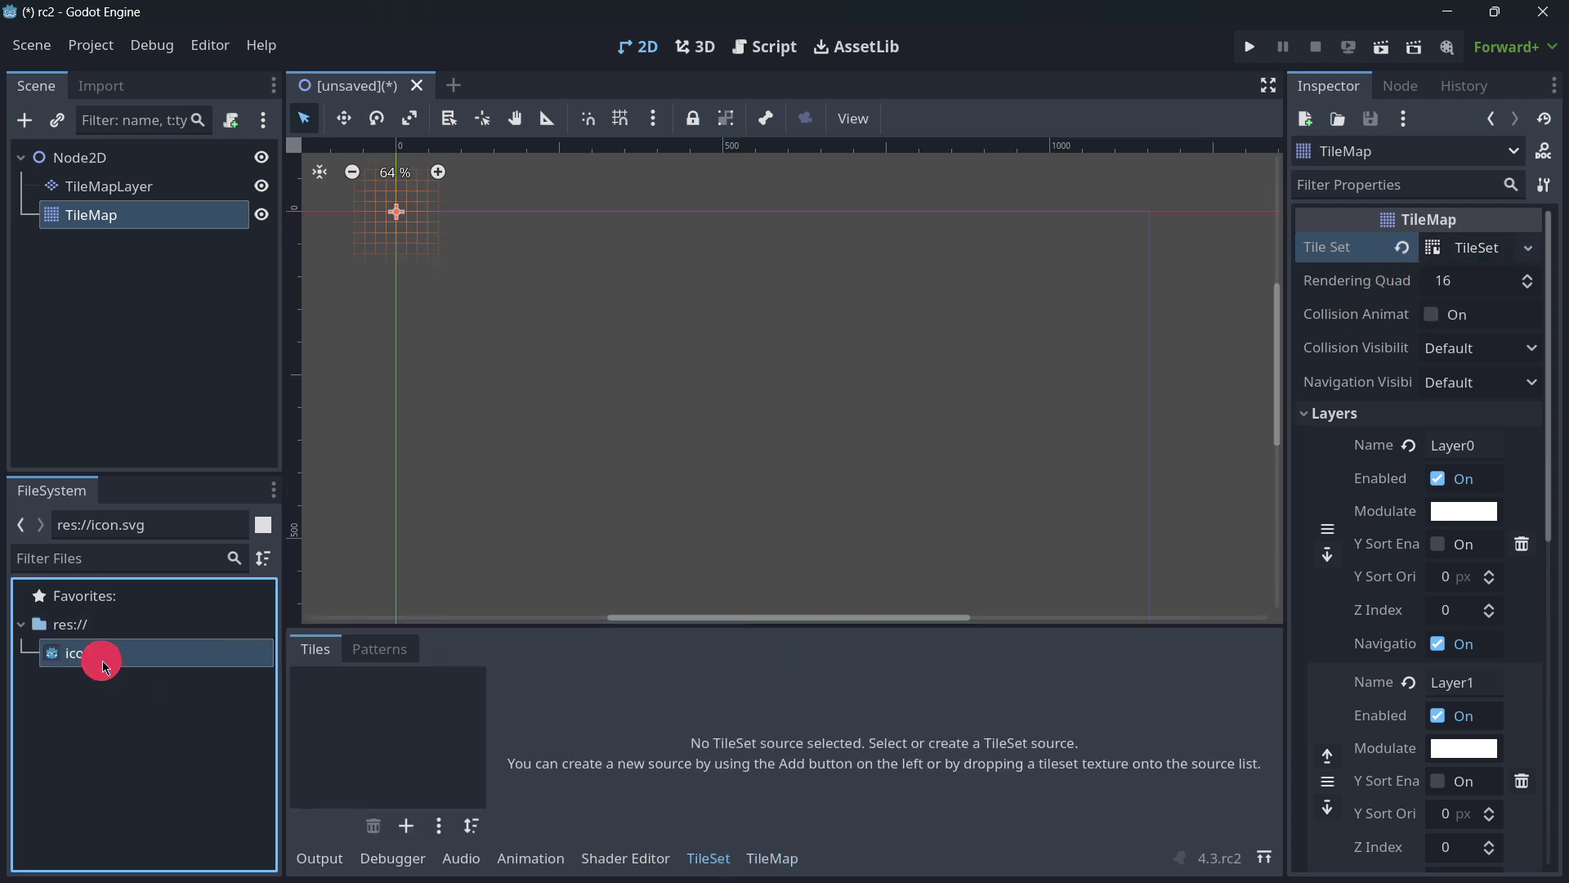
left_click_drag(431, 742, 419, 733)
left_click(756, 482)
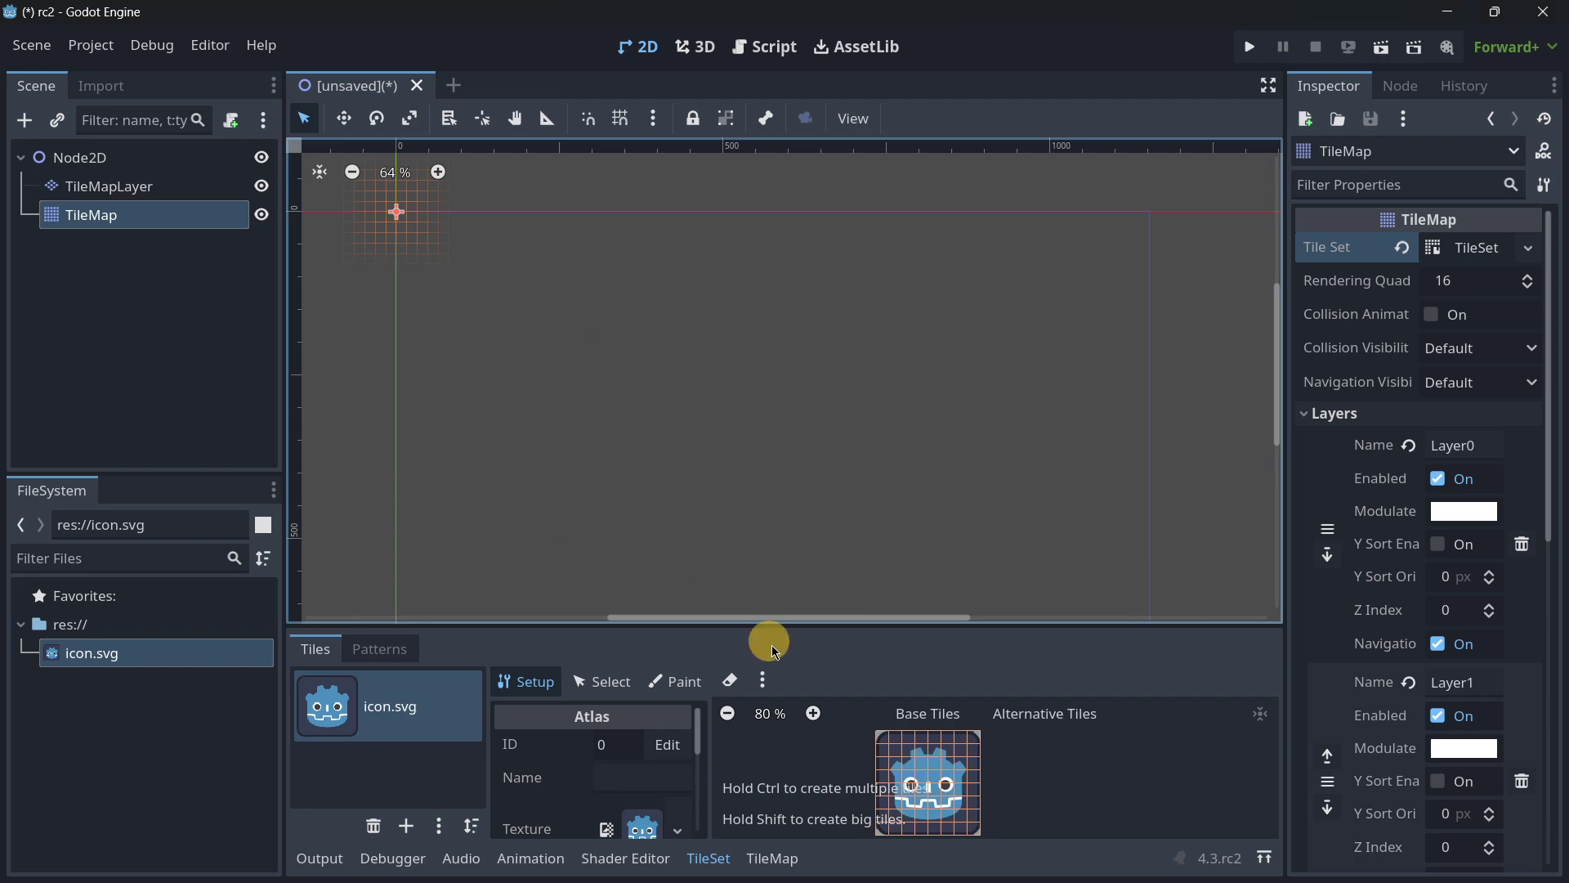
- Paint icon tiles onto the canvas on Layer0
left_click(775, 857)
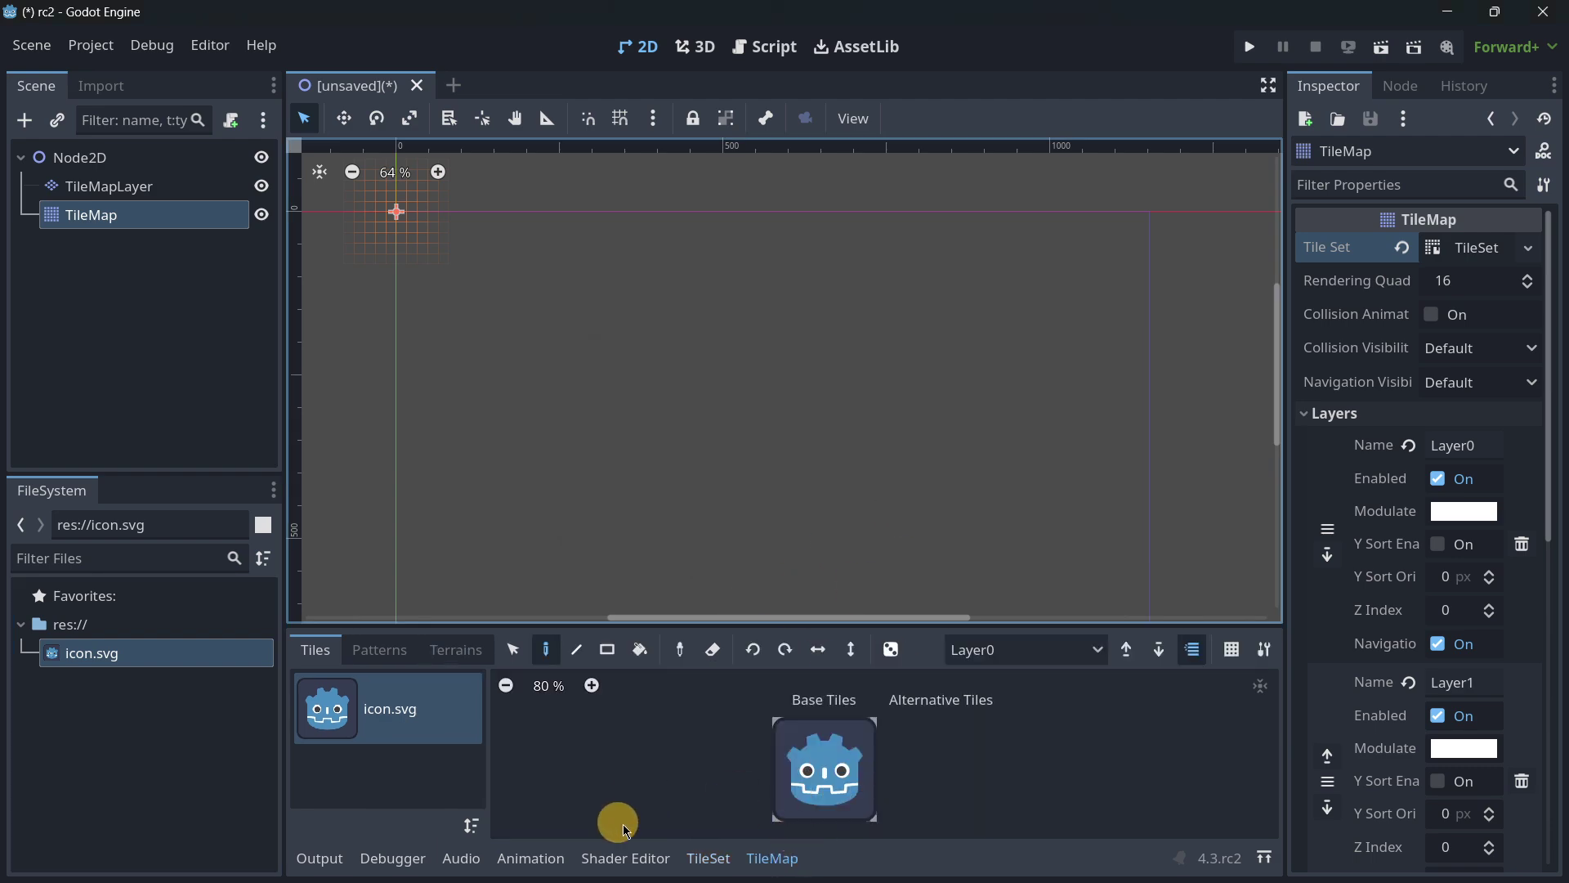
left_click(709, 859)
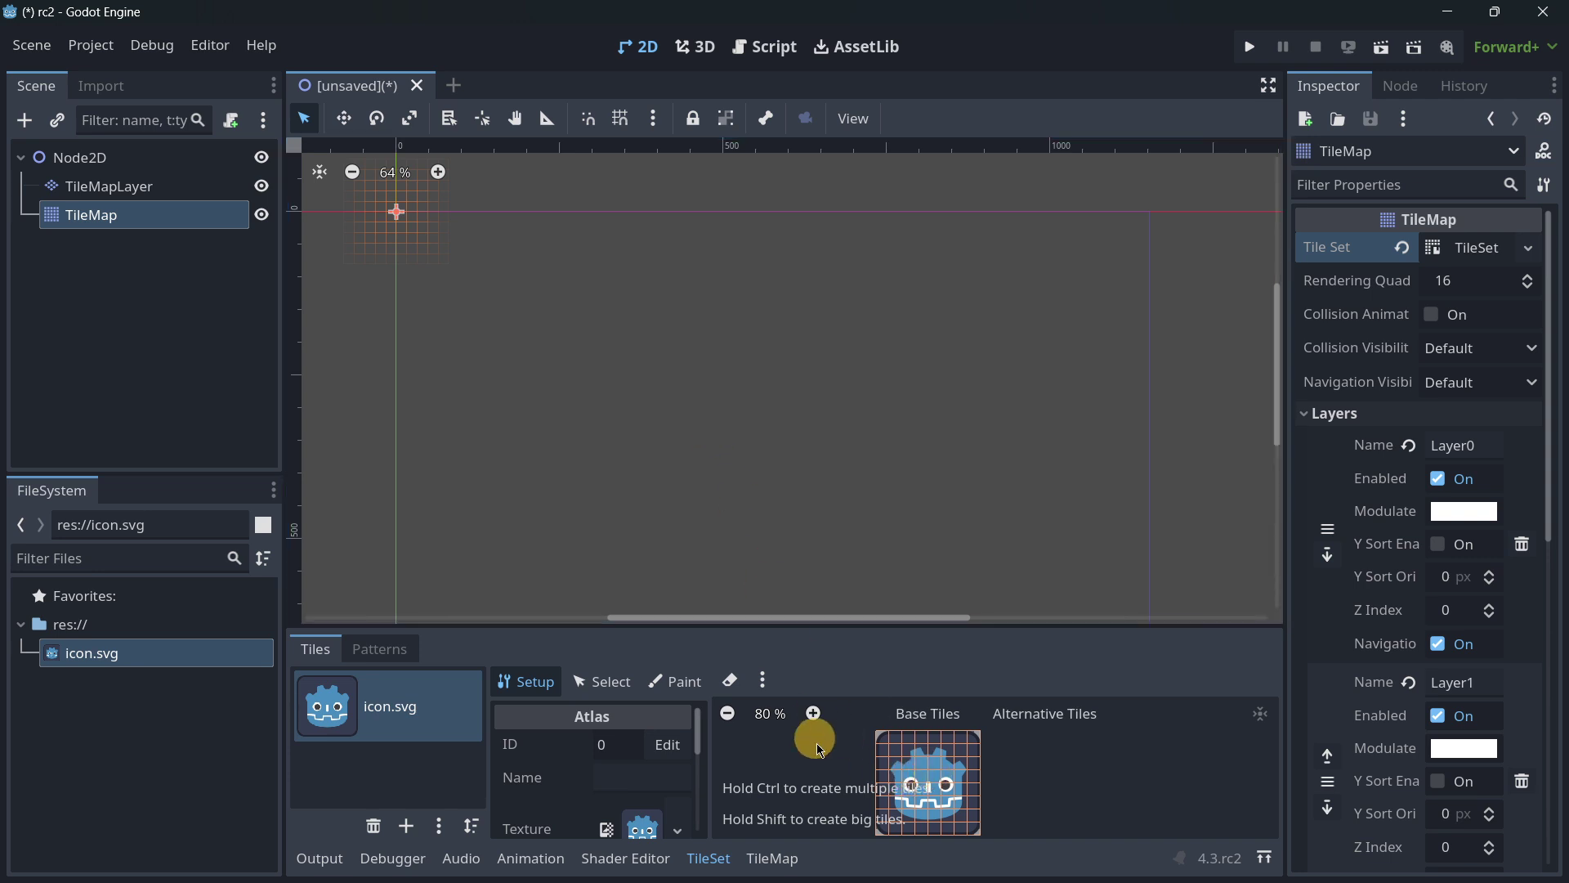
left_click(773, 857)
left_click(847, 752)
mouse_move(703, 353)
left_mouse_down()
mouse_move(781, 473)
mouse_move(735, 350)
mouse_move(664, 376)
left_mouse_up()
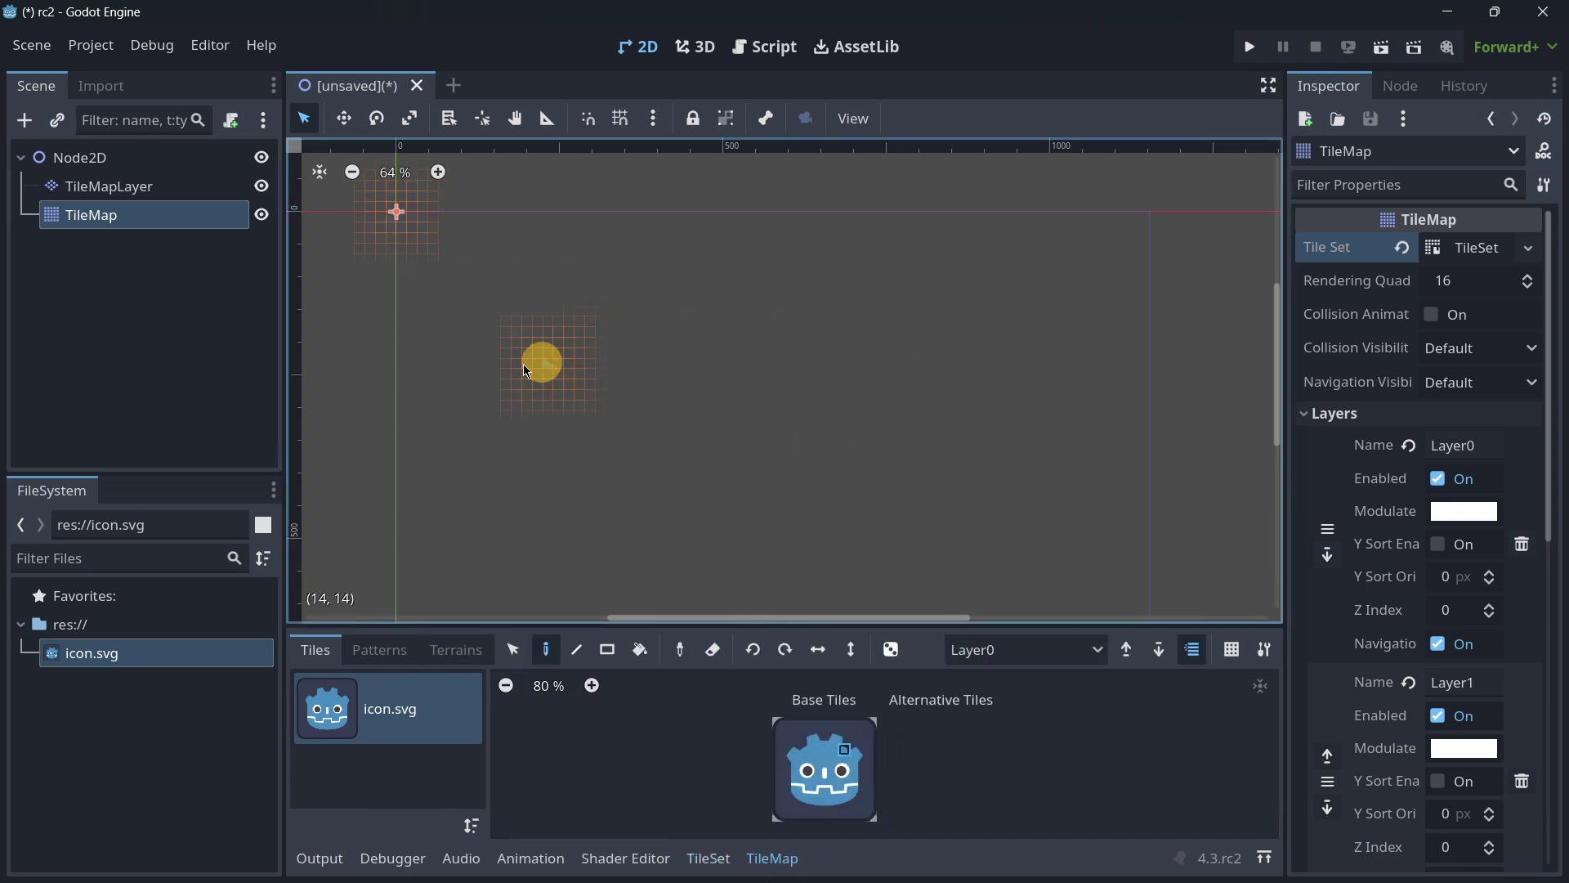
scroll(1380, 487, "down", 2)
left_click(1032, 646)
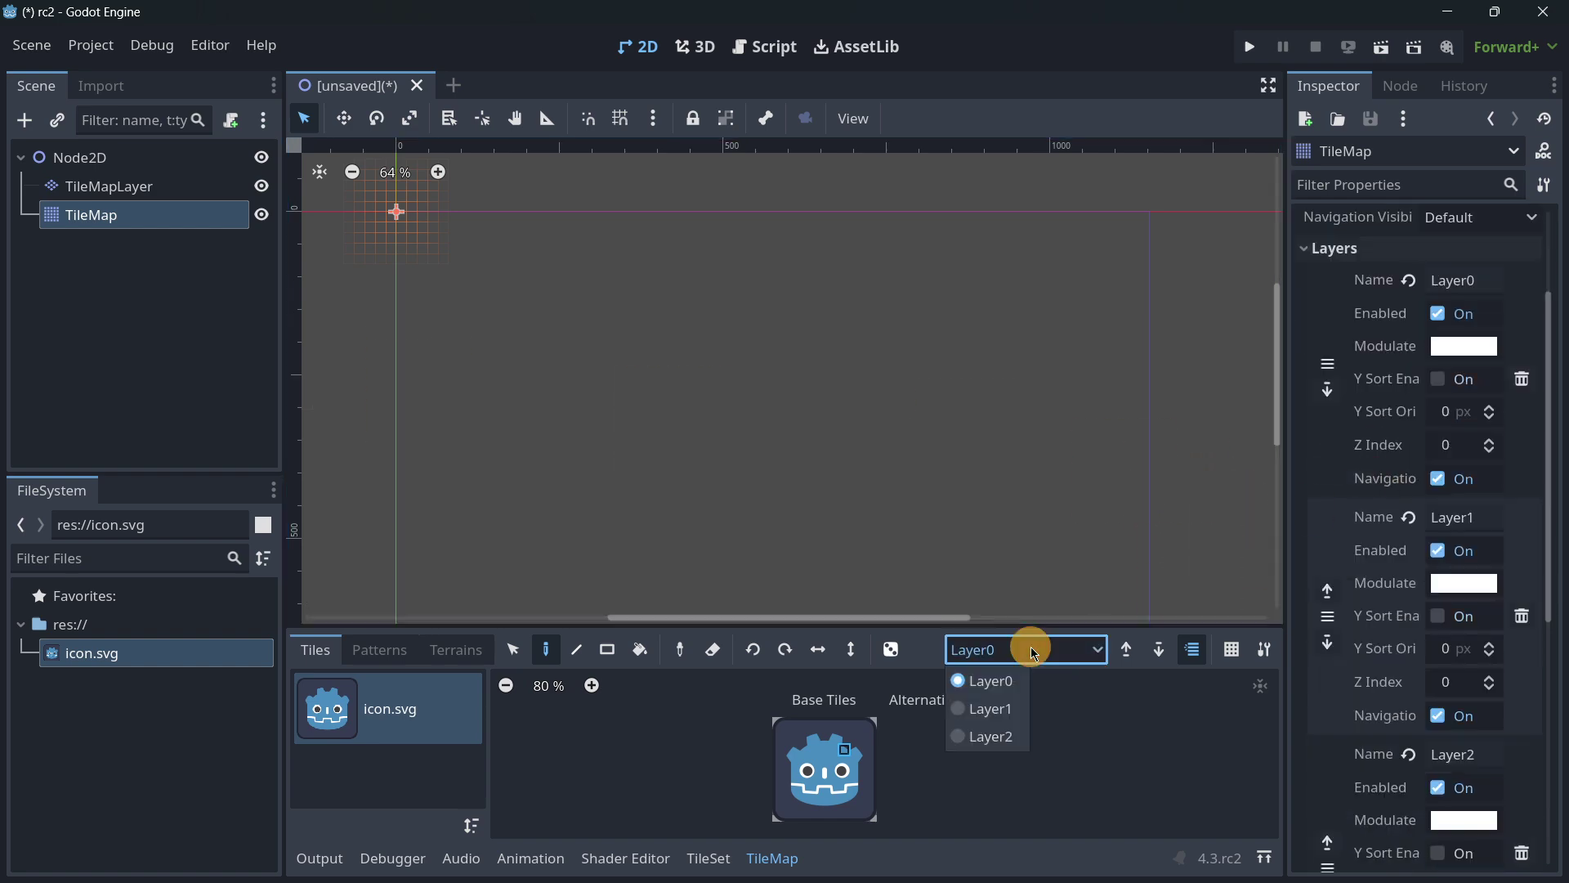
left_click(1030, 655)
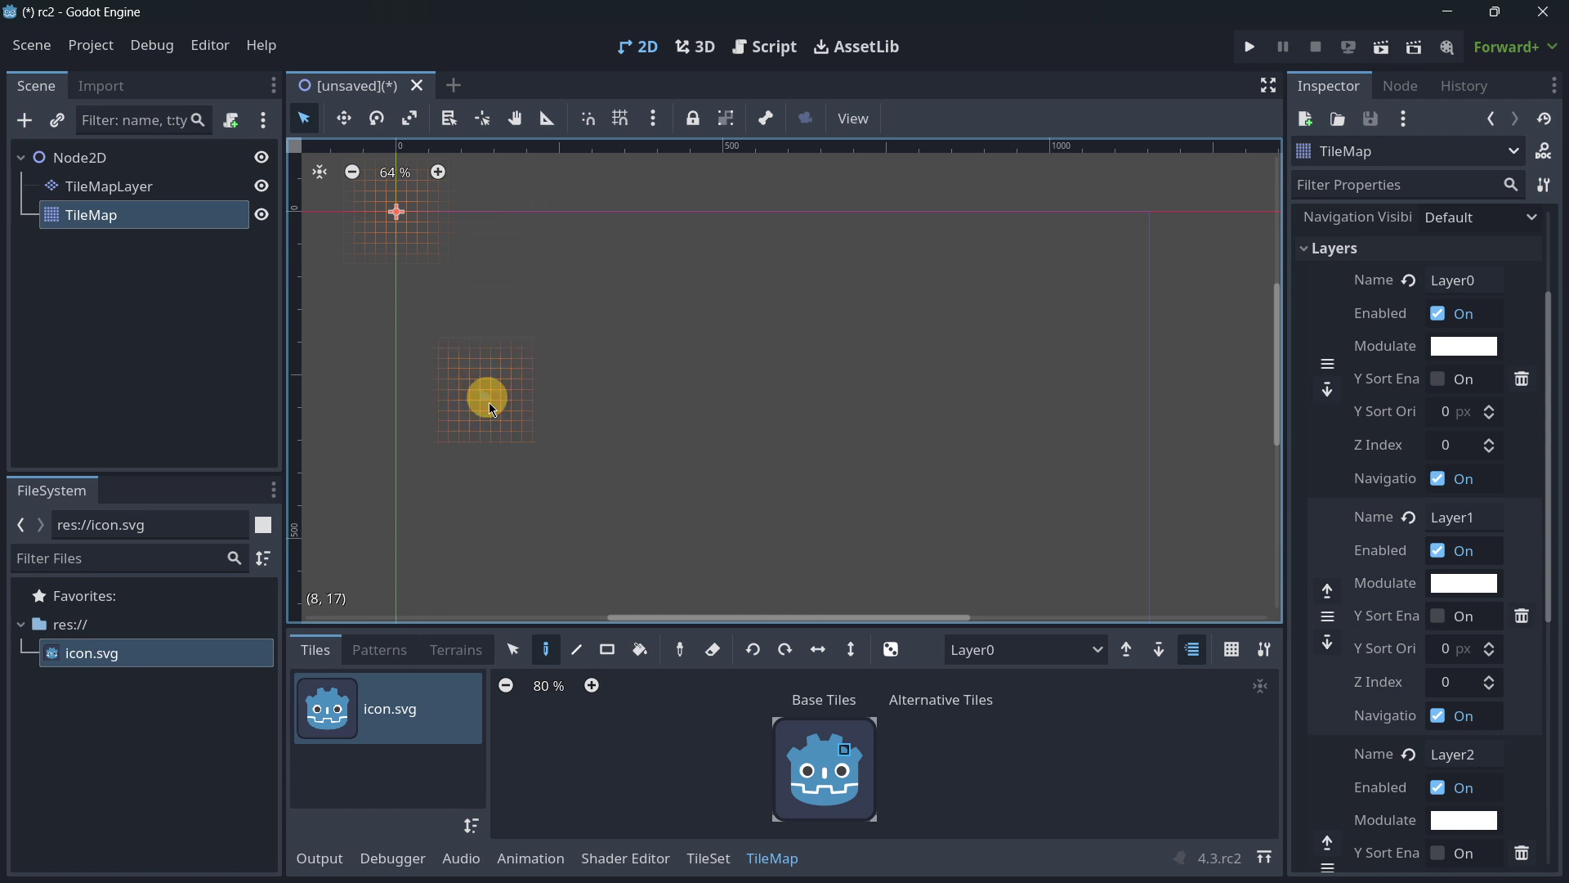
- Paint a row of icon tiles on Layer0 using the whole atlas
left_click(782, 724)
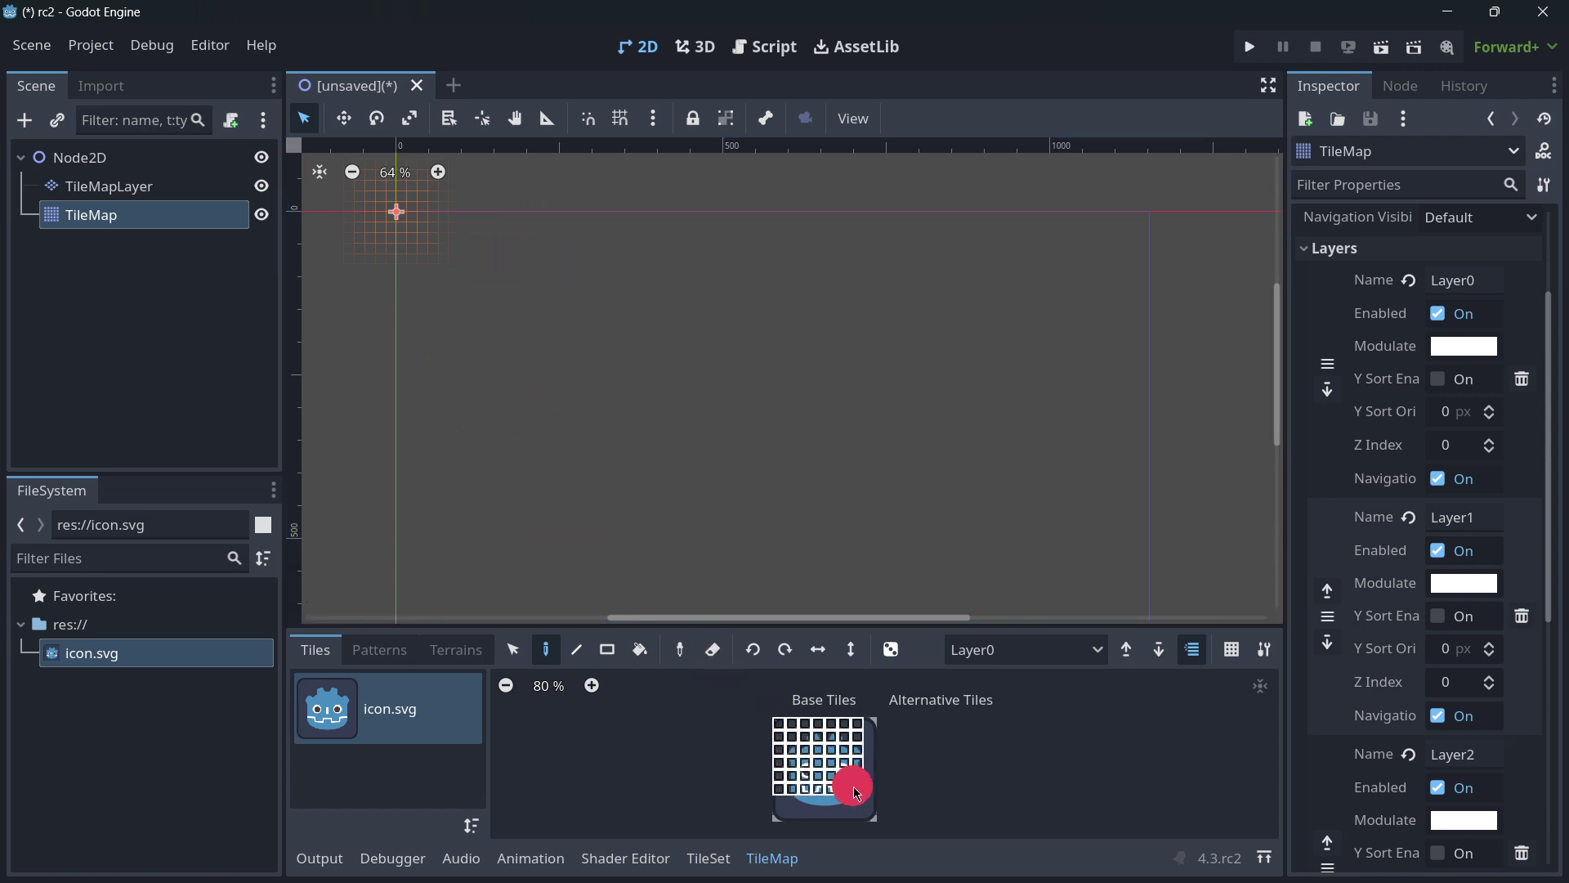
left_click_drag(855, 793, 871, 812)
left_click_drag(463, 317, 968, 309)
left_click_drag(1122, 308, 1121, 308)
scroll(841, 351, "down", 3)
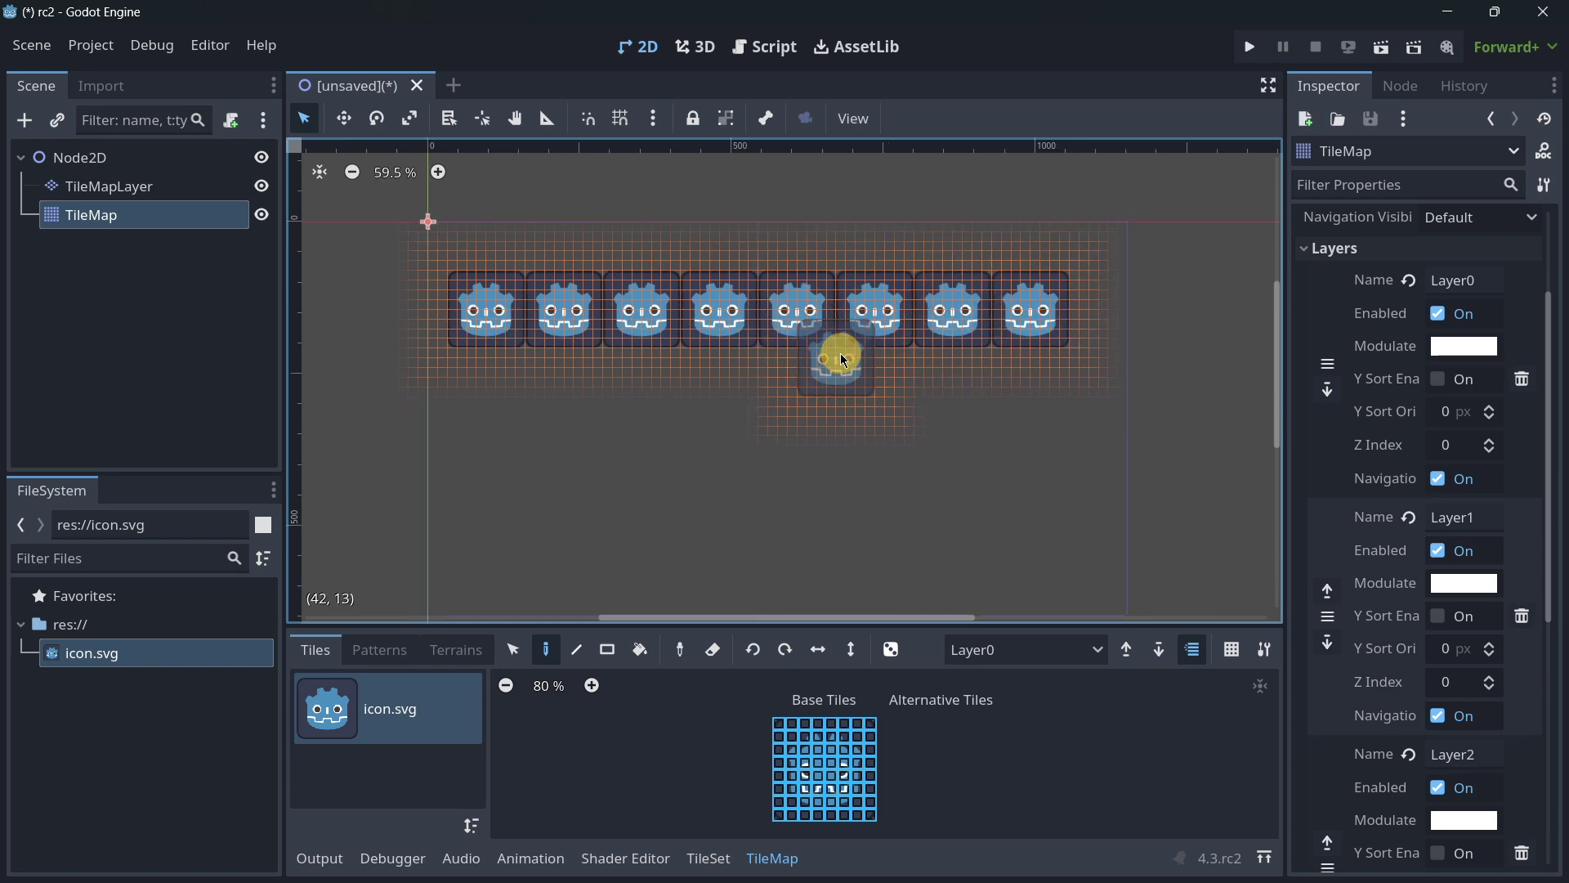
- Tint Layer0's tiles magenta through its Modulate colour
left_click(1465, 346)
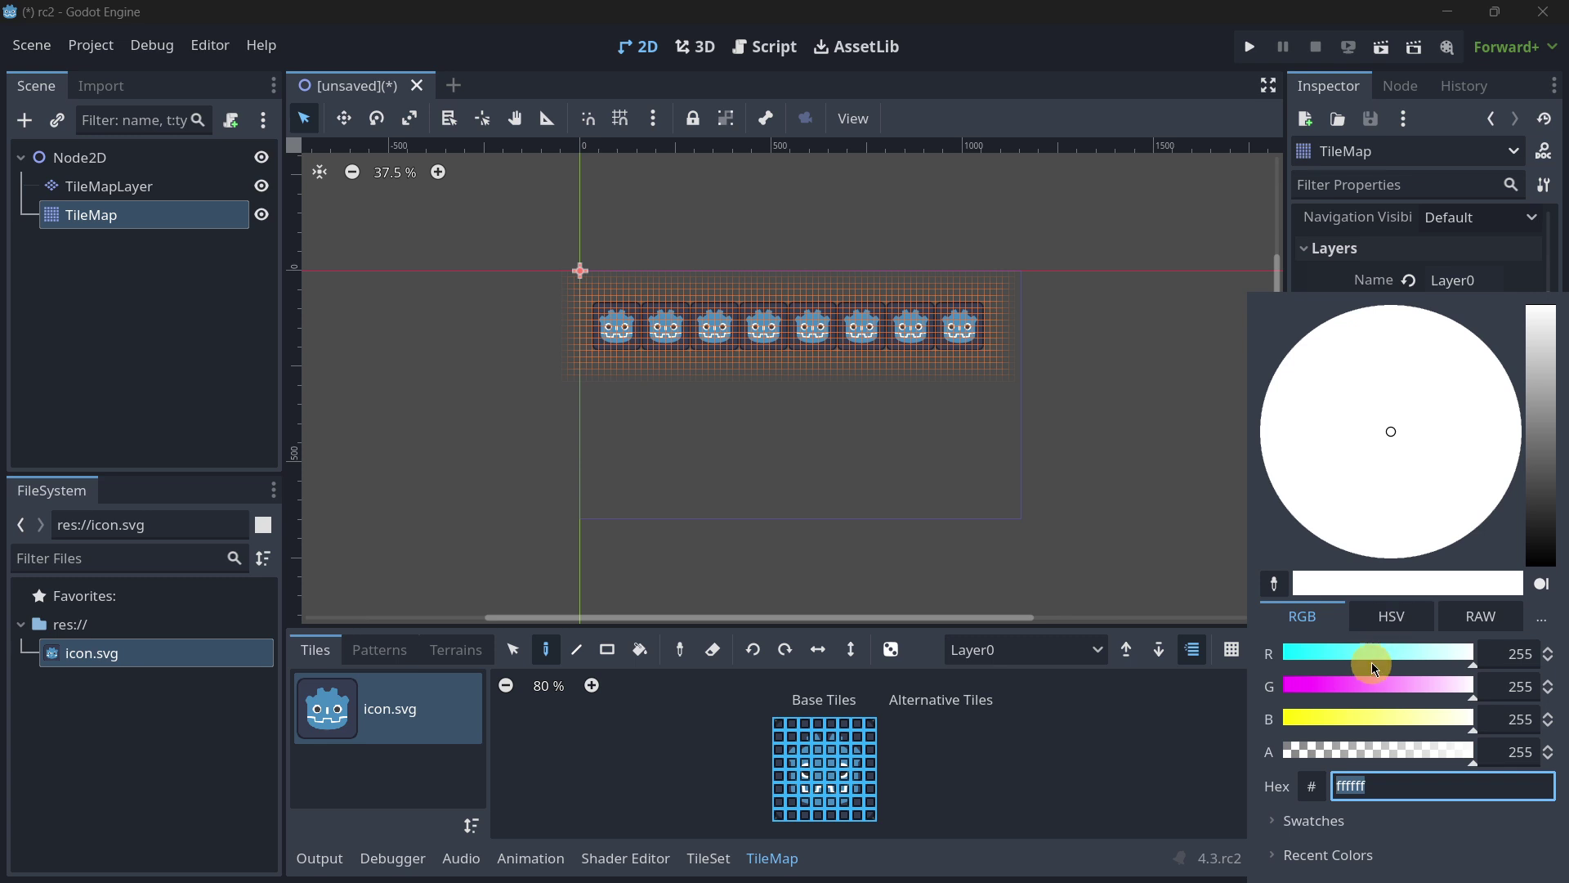
left_click_drag(1372, 654, 1047, 452)
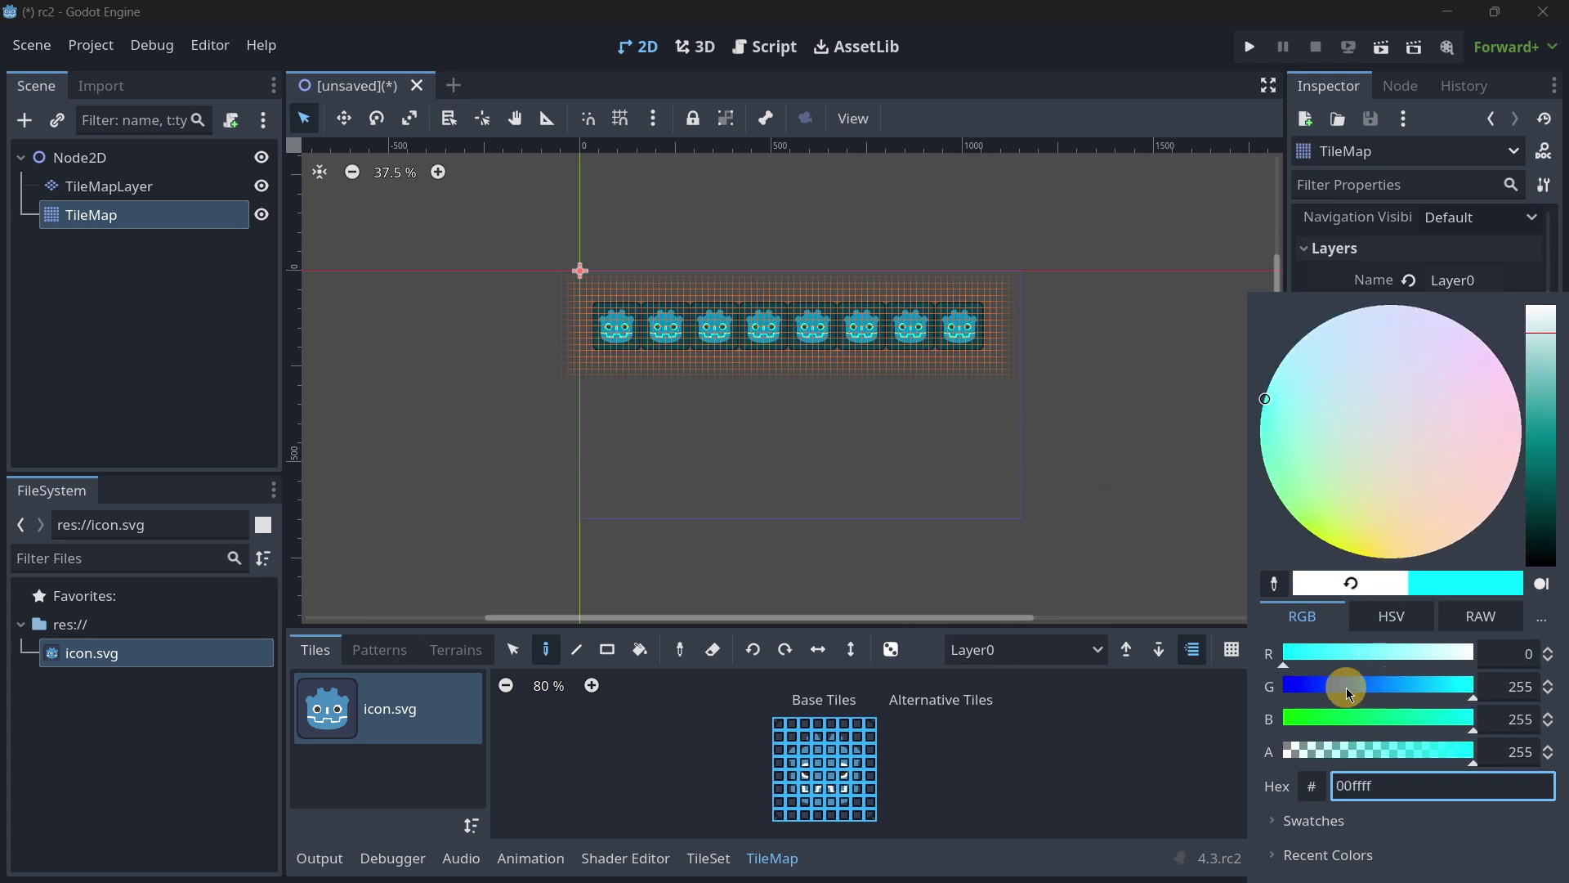
left_click_drag(1346, 689, 1282, 687)
left_click_drag(1361, 654, 1480, 654)
left_click(127, 245)
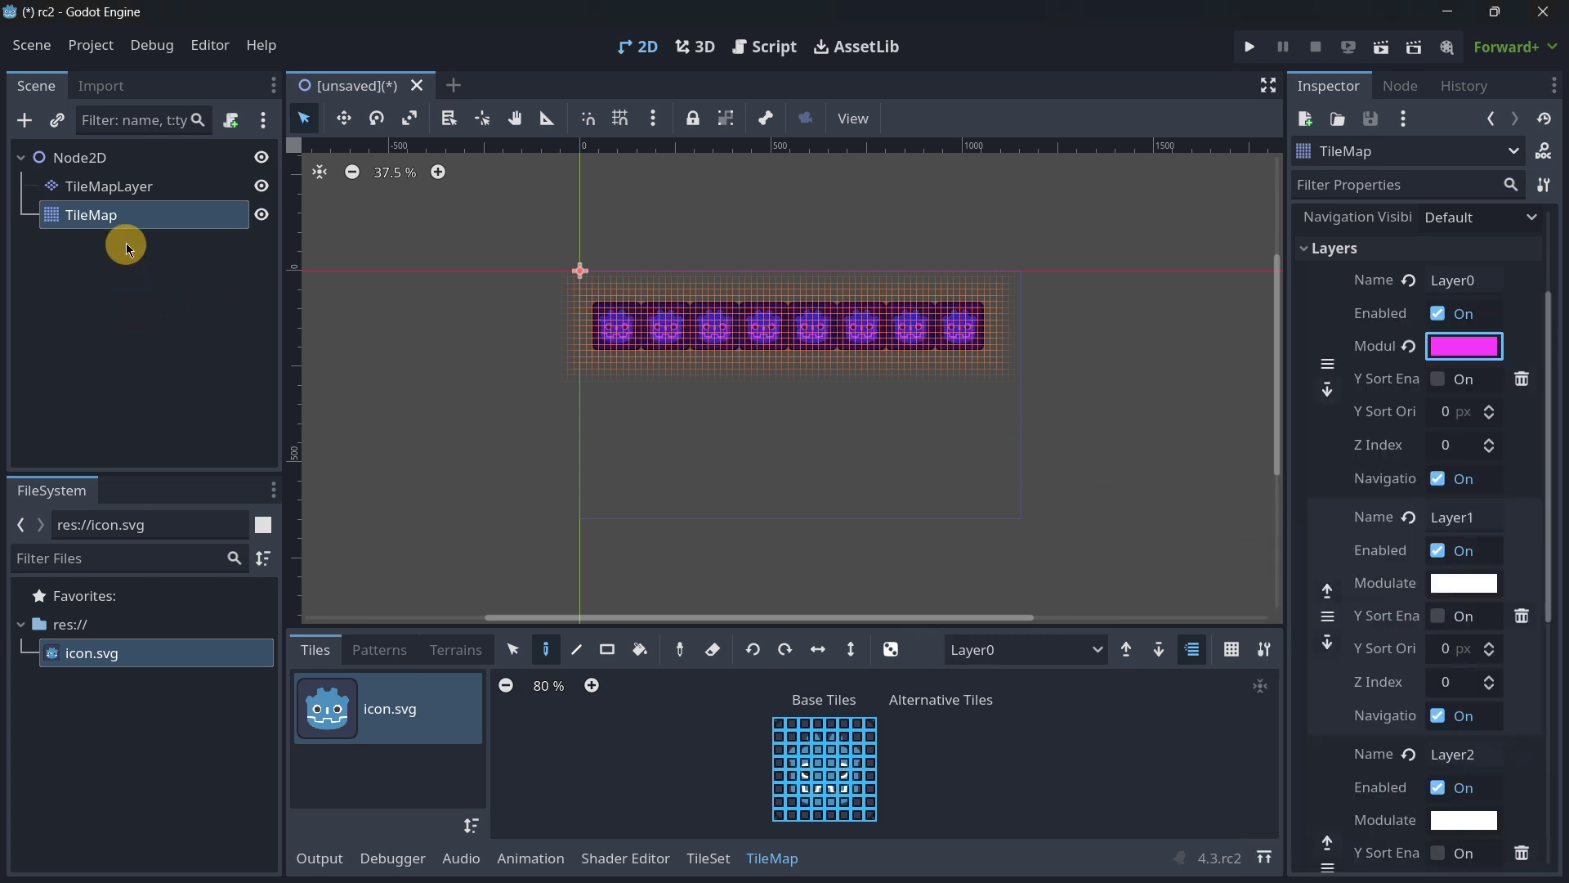
- Paint a row of tiles on Layer1 and tint it yellow
left_click(1013, 649)
left_click(991, 706)
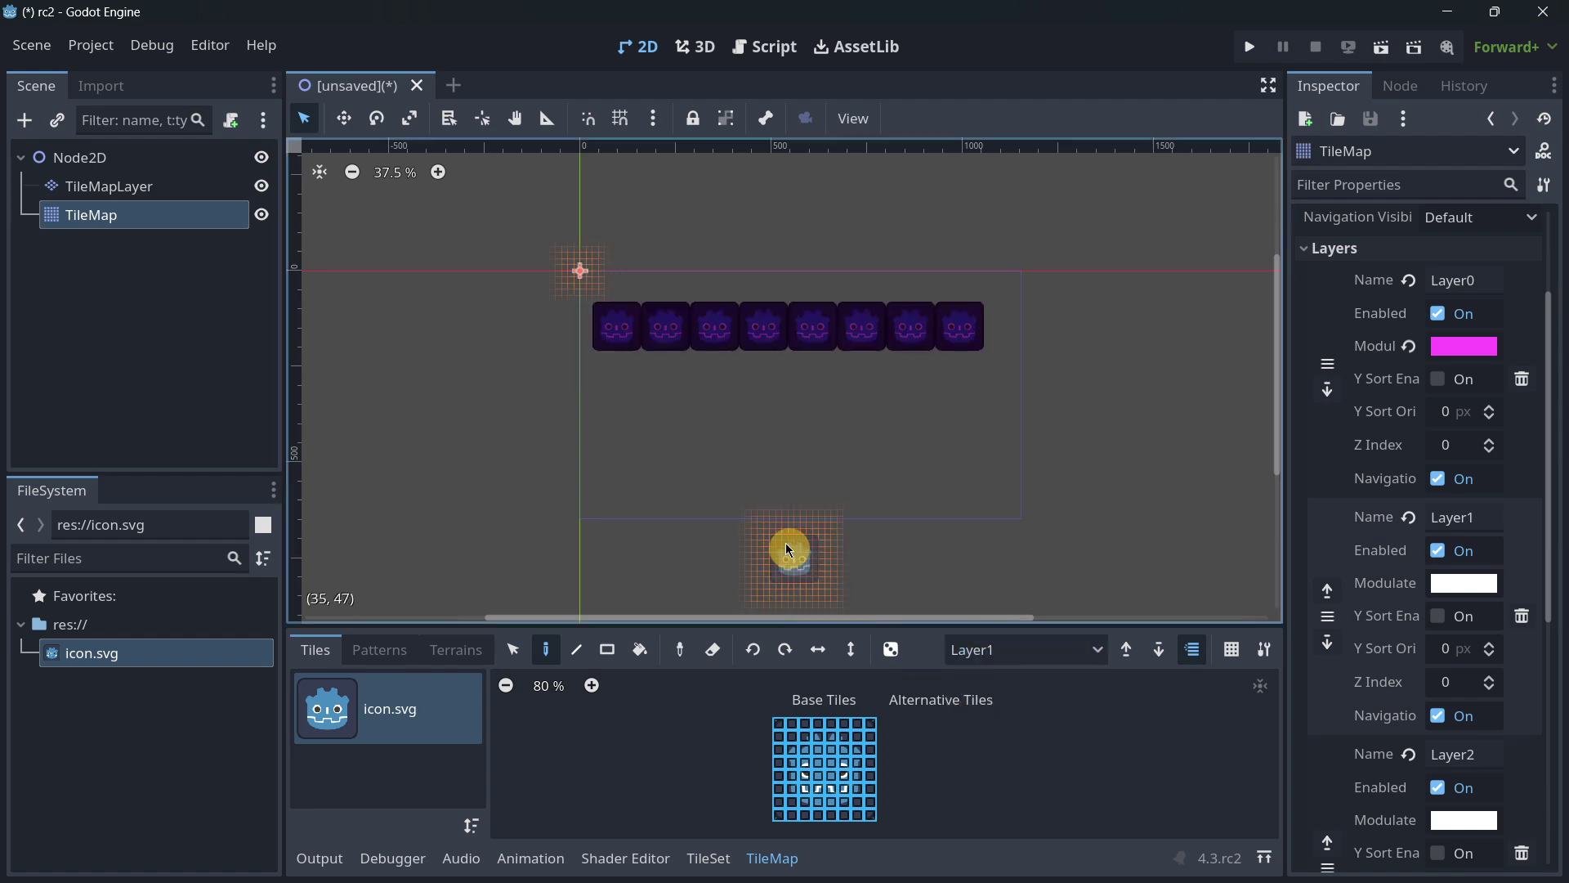
left_click_drag(616, 406, 965, 408)
left_click(1438, 584)
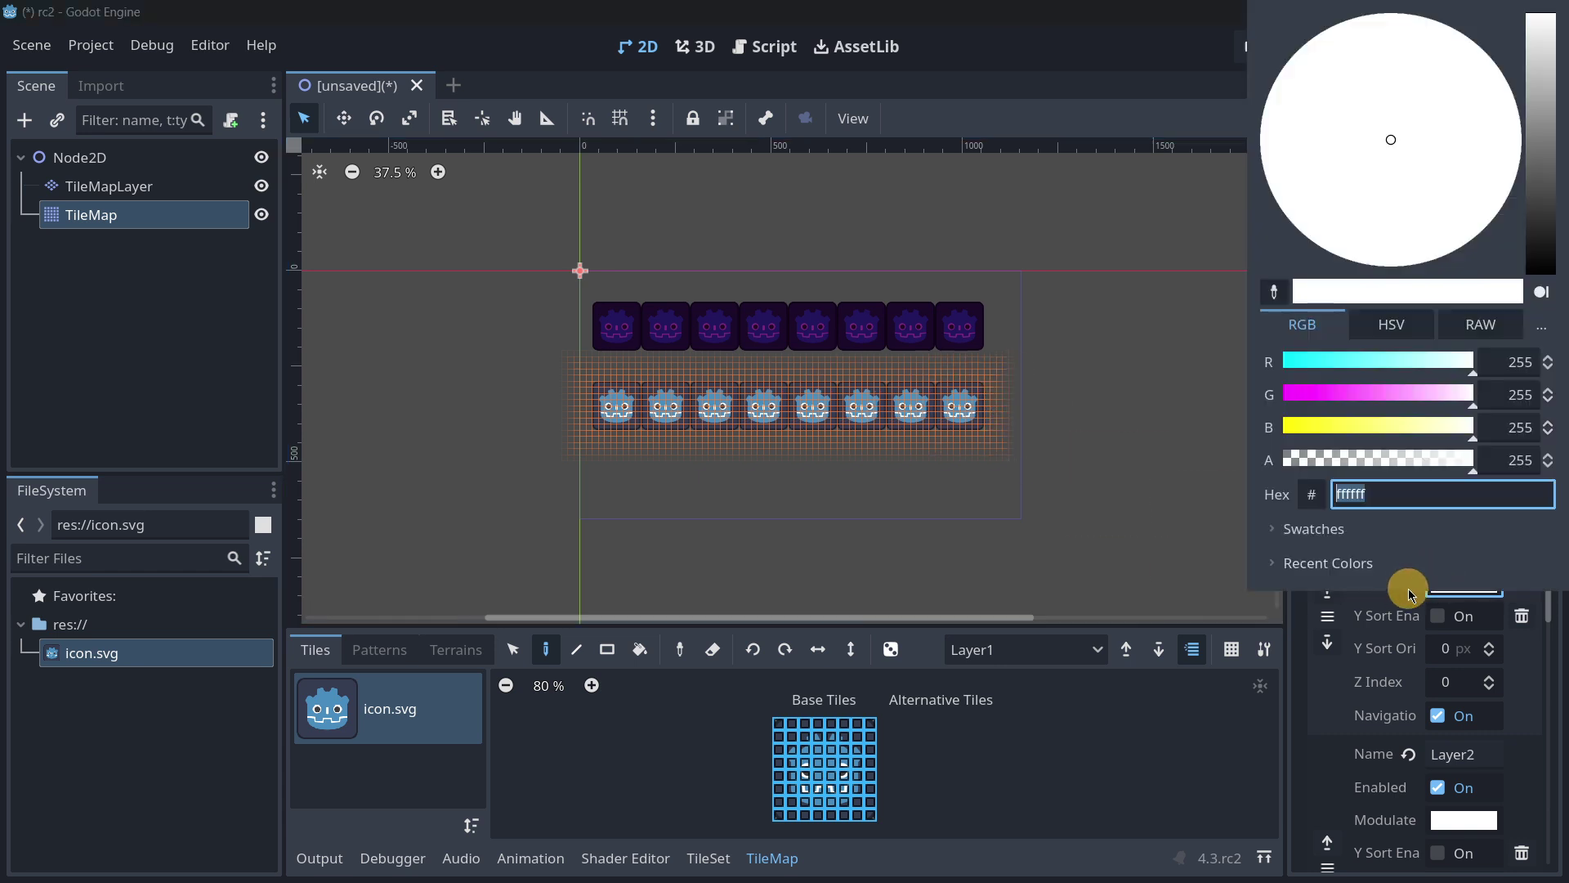
left_click_drag(1357, 427, 893, 406)
left_click(180, 361)
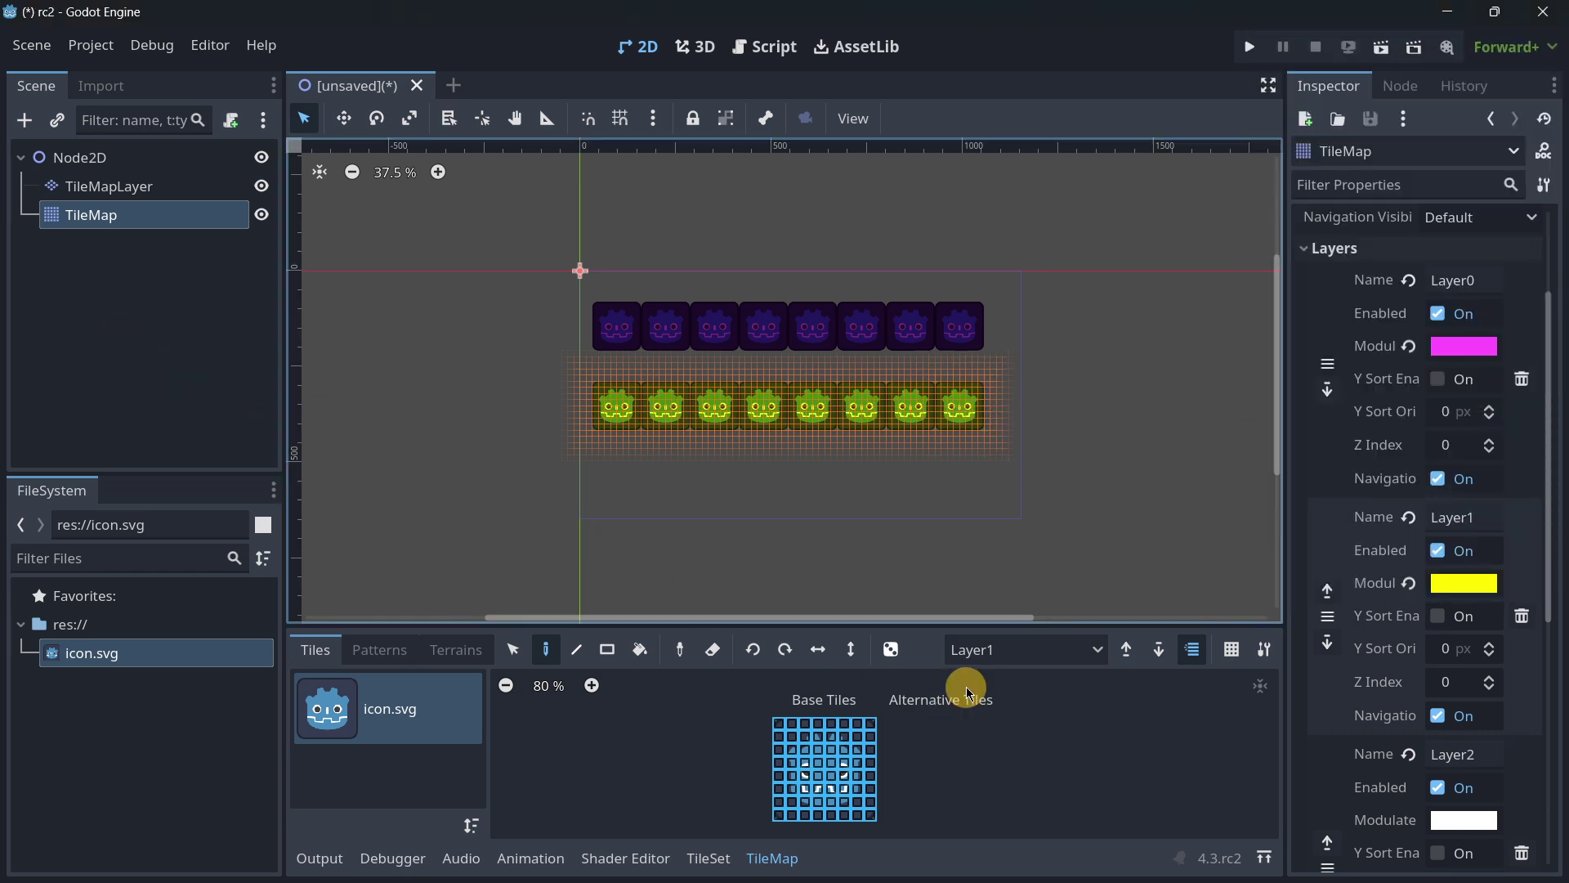
- Paint a row of tiles on Layer2 and tint it red
left_click(1005, 649)
left_click(981, 724)
left_click(628, 500)
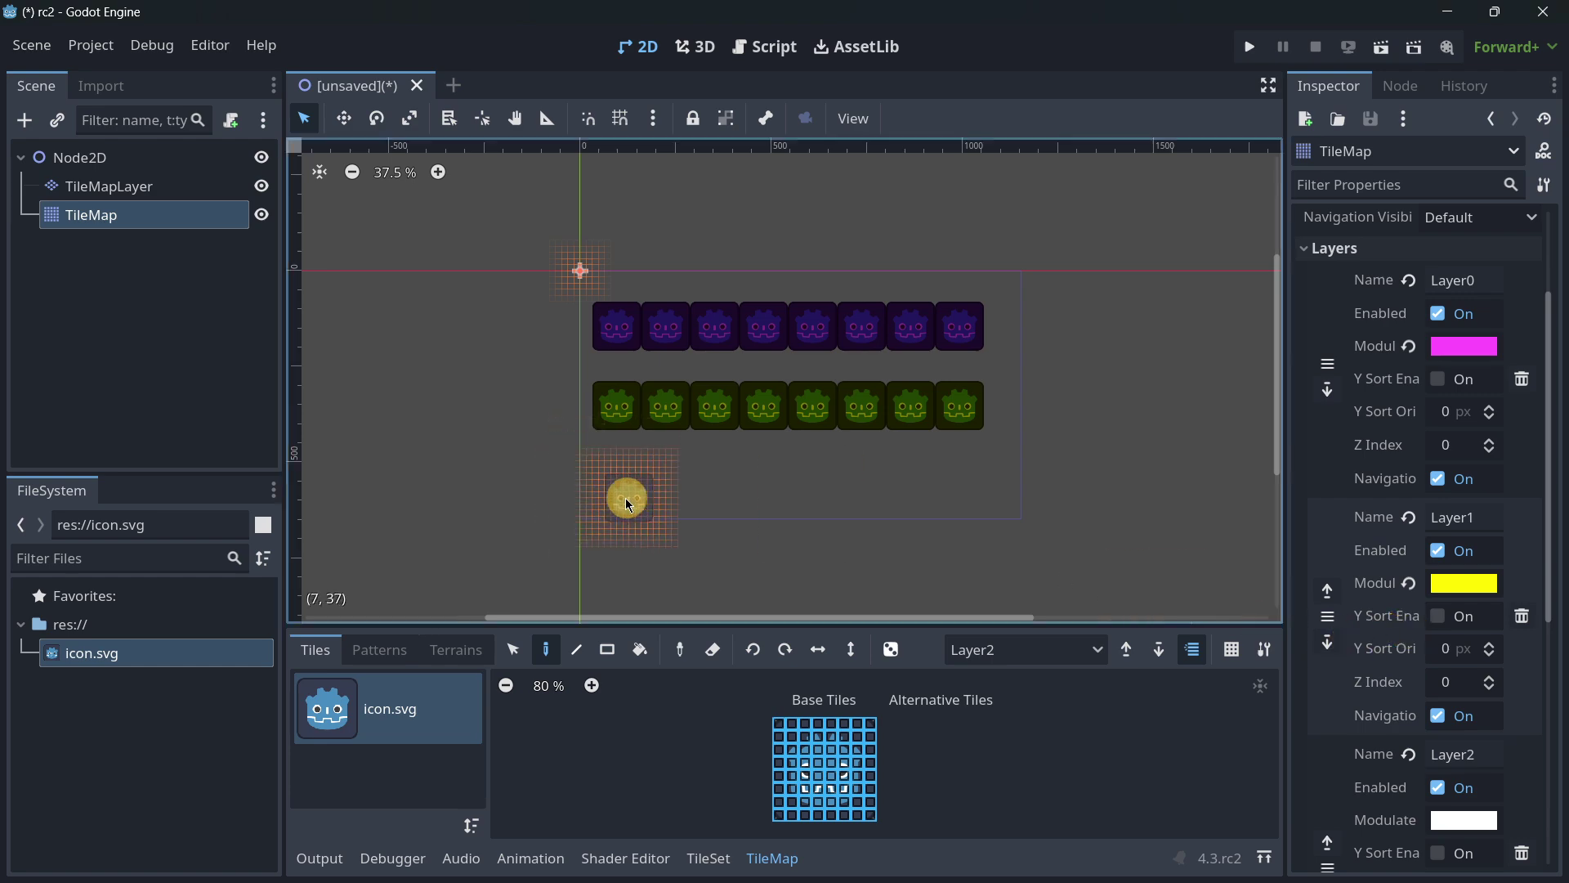
left_click_drag(622, 494, 961, 489)
scroll(1438, 646, "down", 3)
left_click(1463, 573)
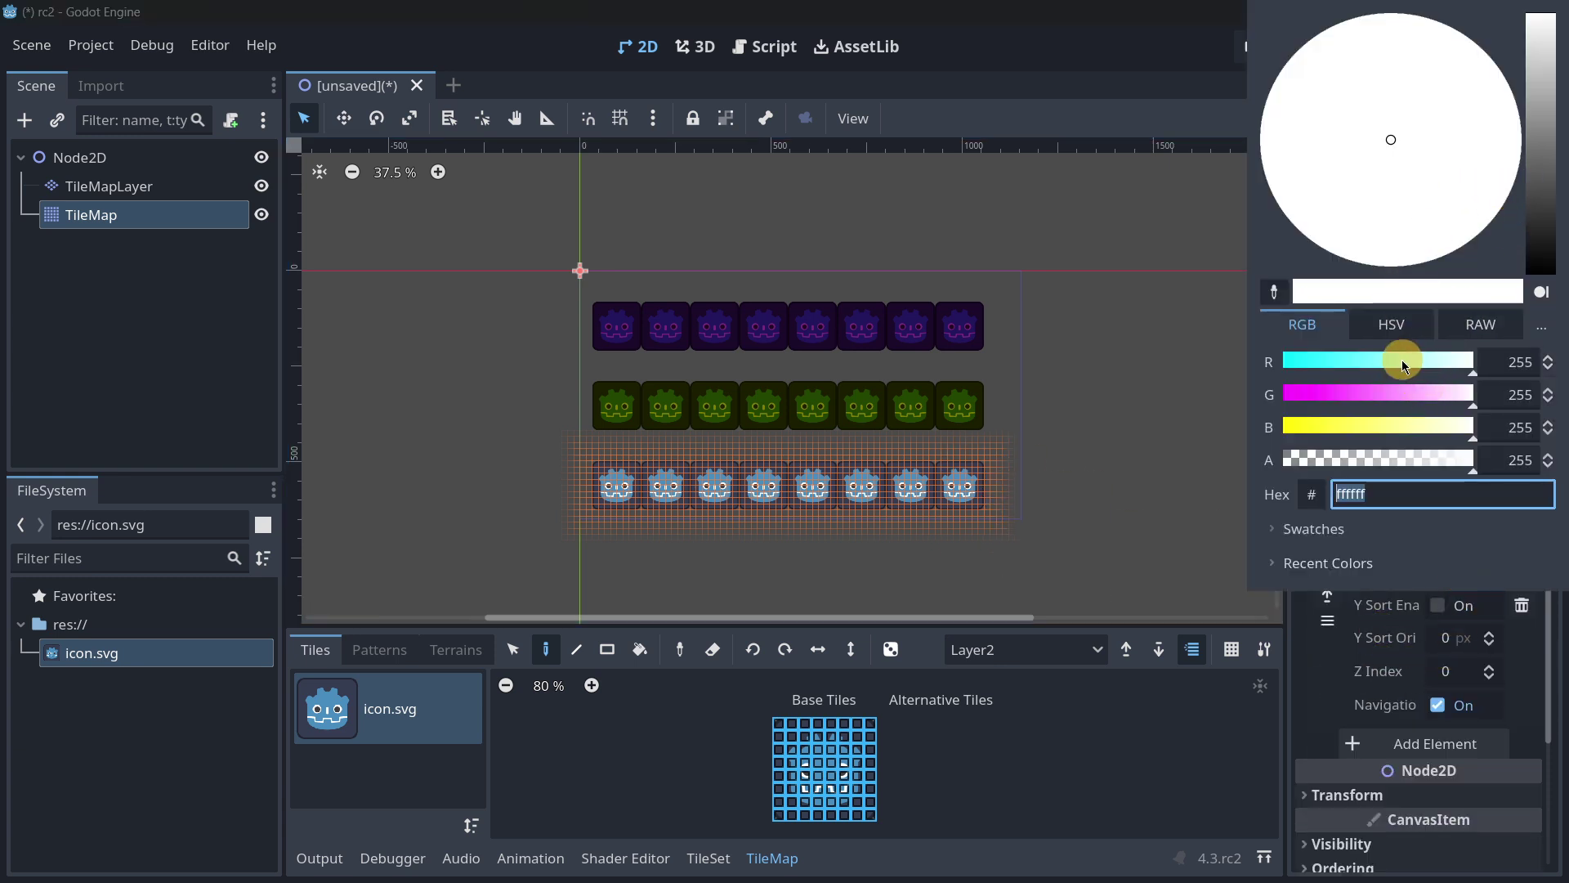
left_click_drag(1401, 362, 1351, 426)
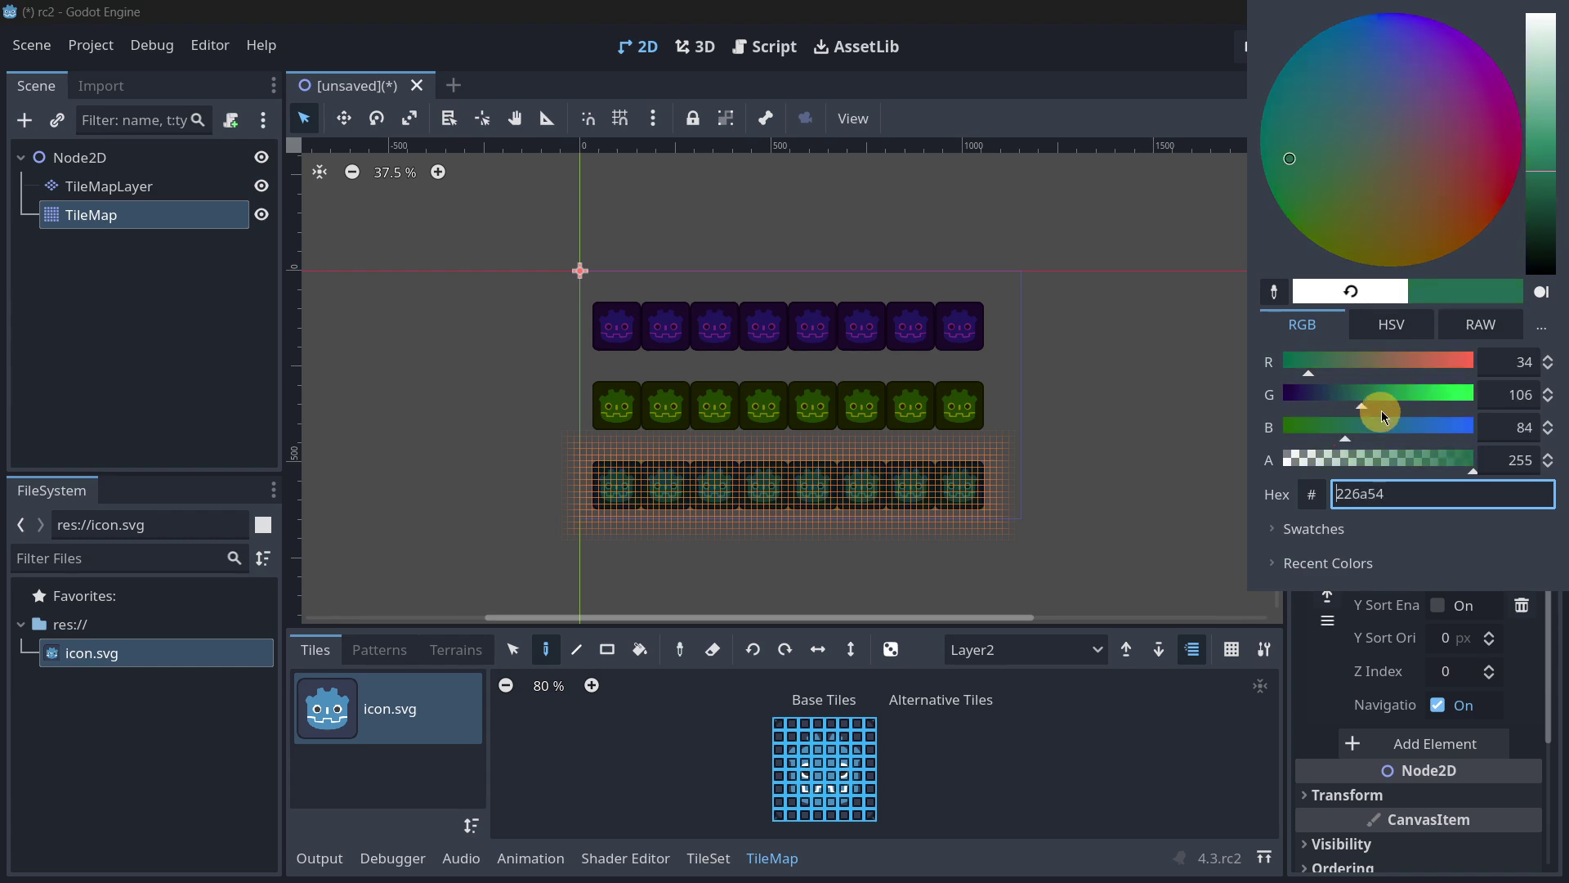
left_click_drag(1309, 362, 1518, 360)
left_click(24, 358)
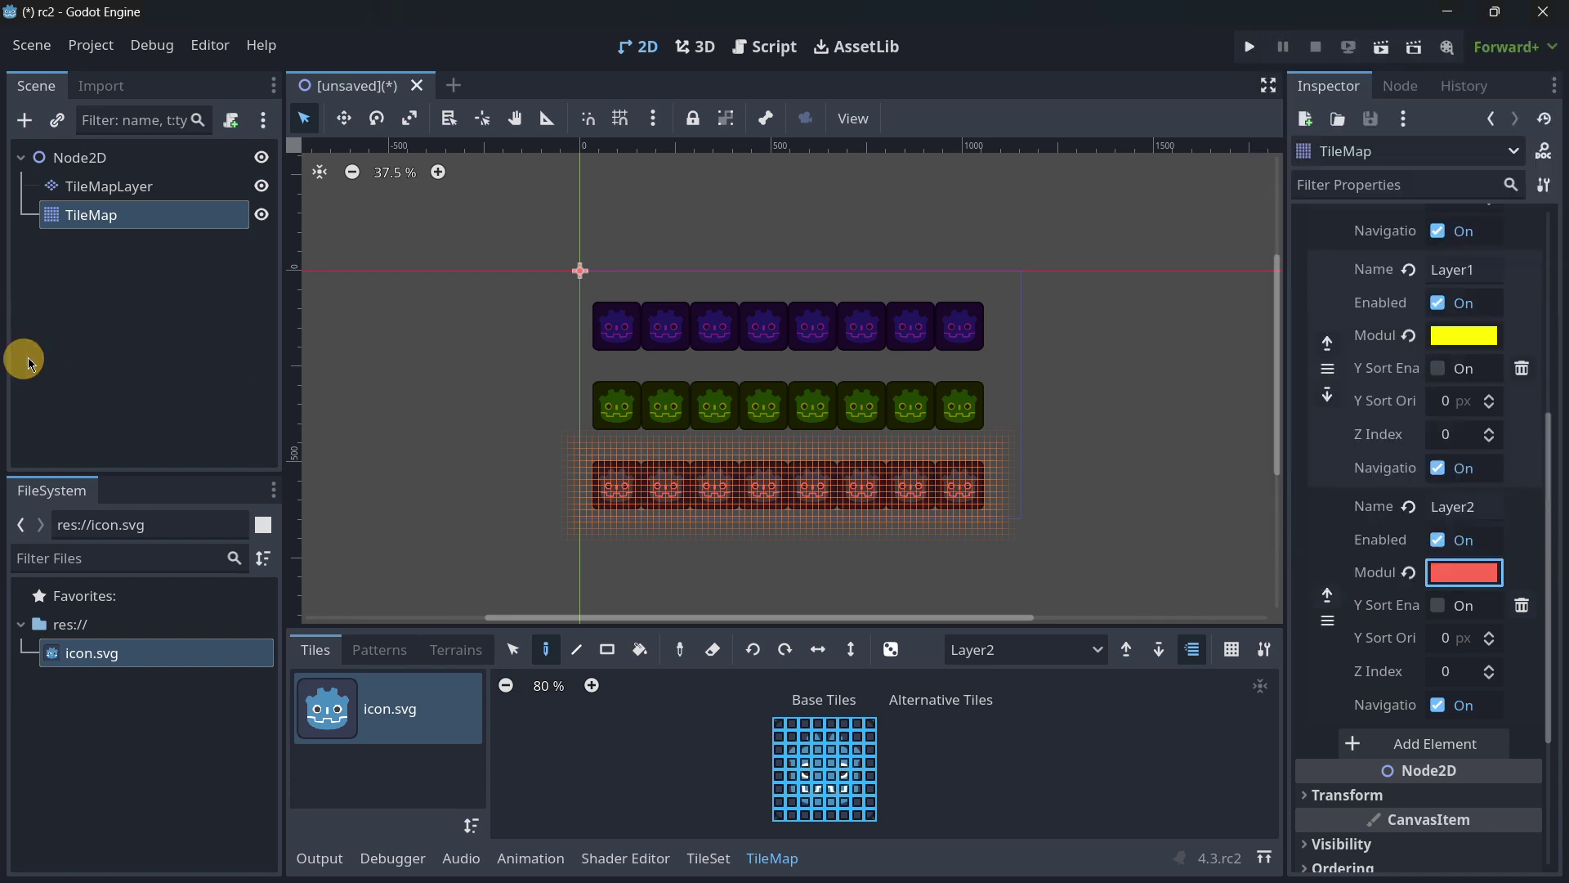
- Reselect TileMap, highlight the Layer1 and Layer2 rows, and bring up the TileMap tools menu
left_click(343, 389)
scroll(853, 375, "up", 1)
left_click(171, 215)
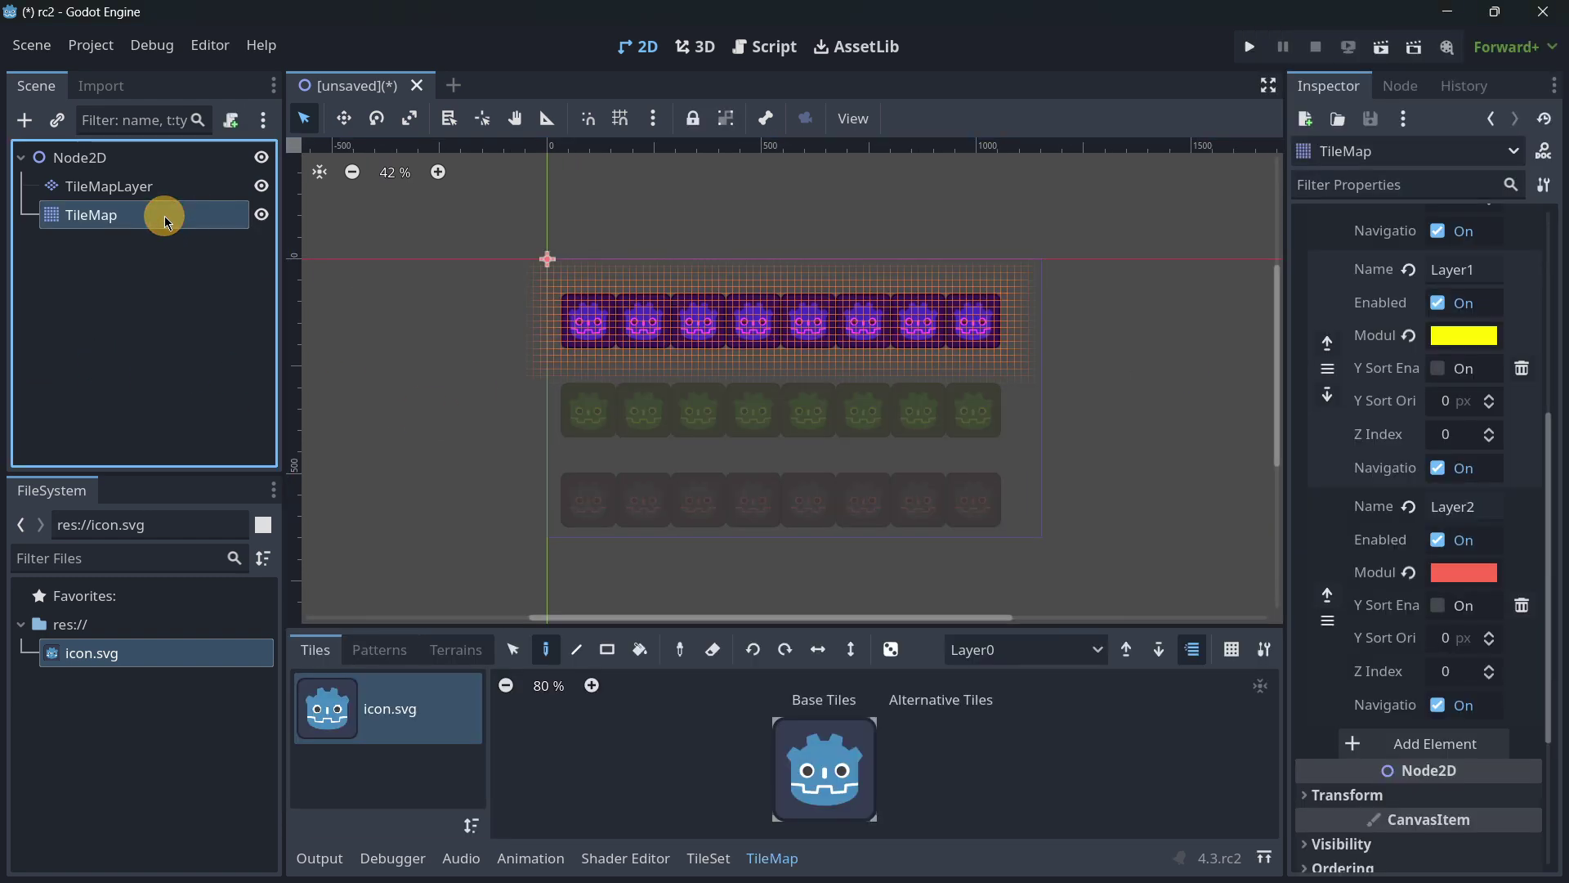
left_click(1029, 652)
left_click(989, 705)
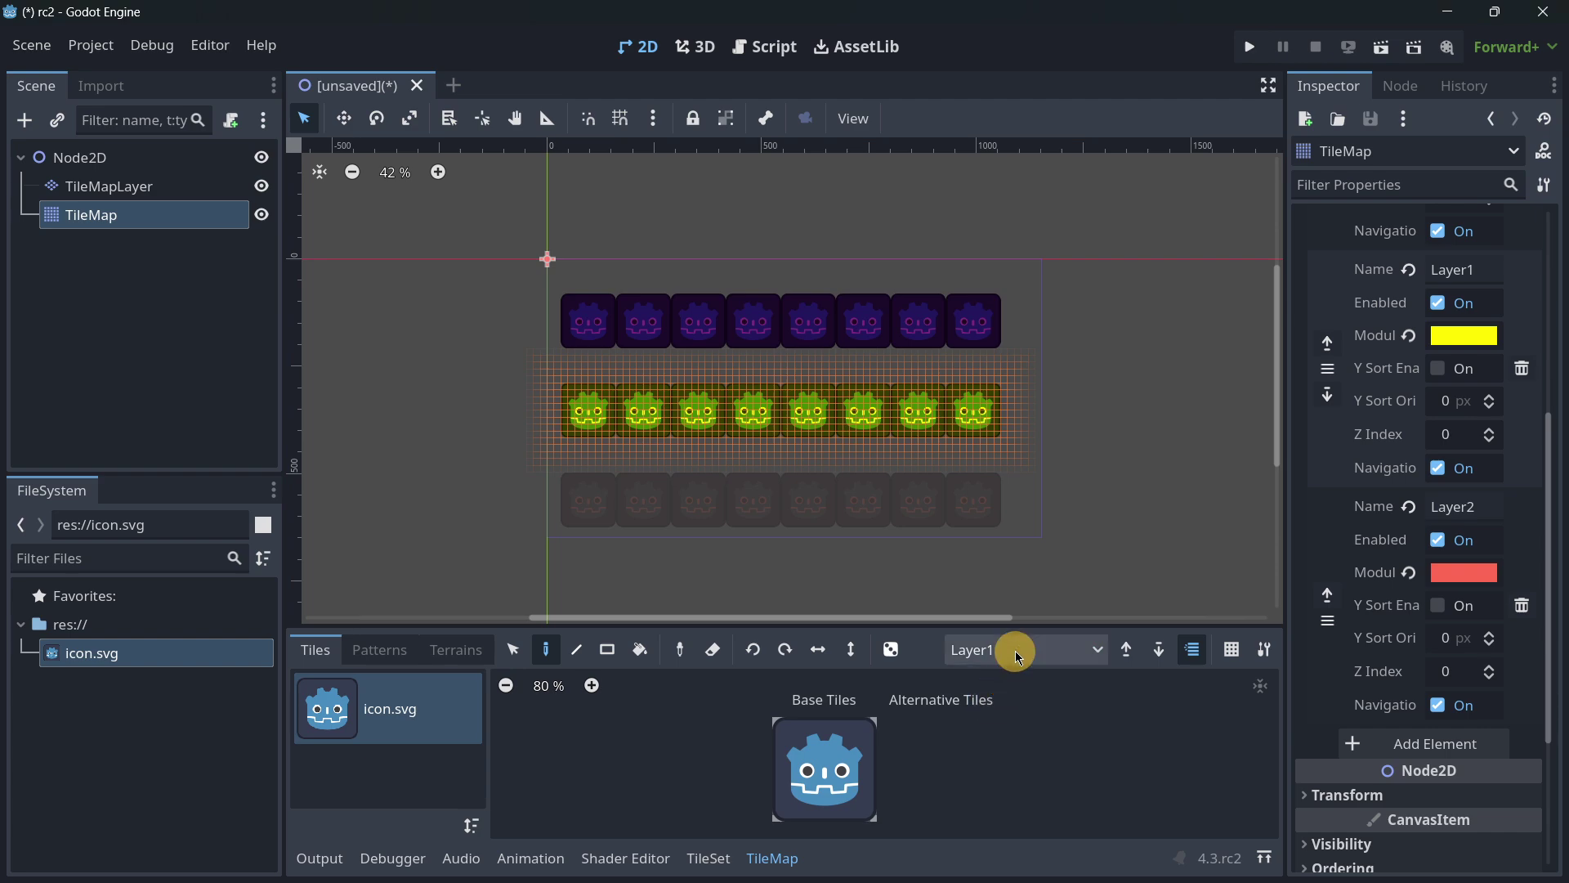
left_click(1012, 650)
left_click(991, 721)
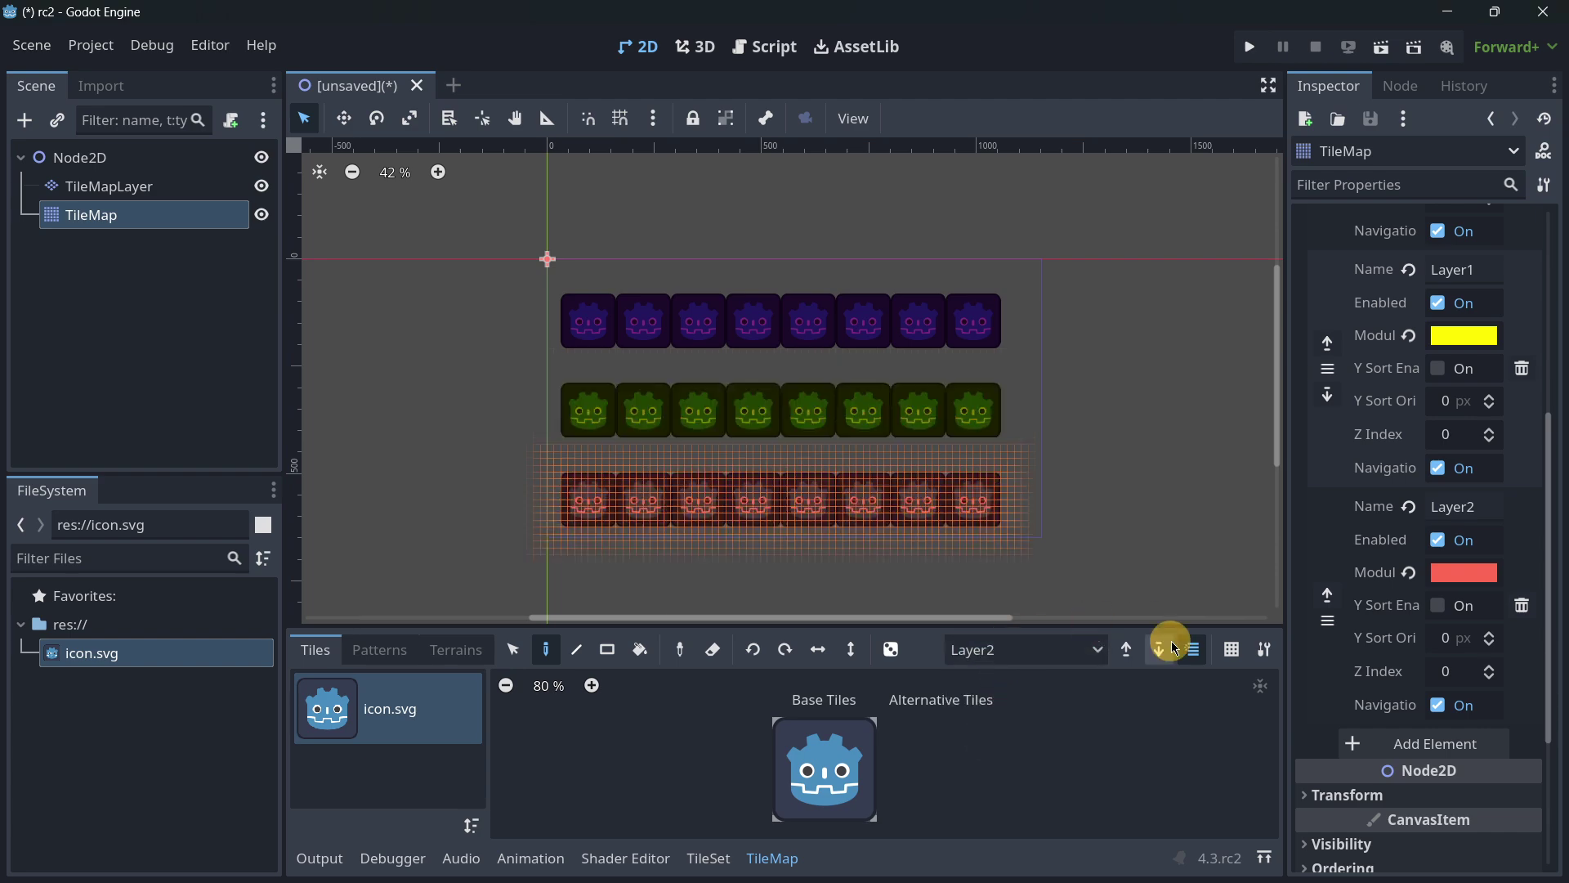
left_click(1272, 650)
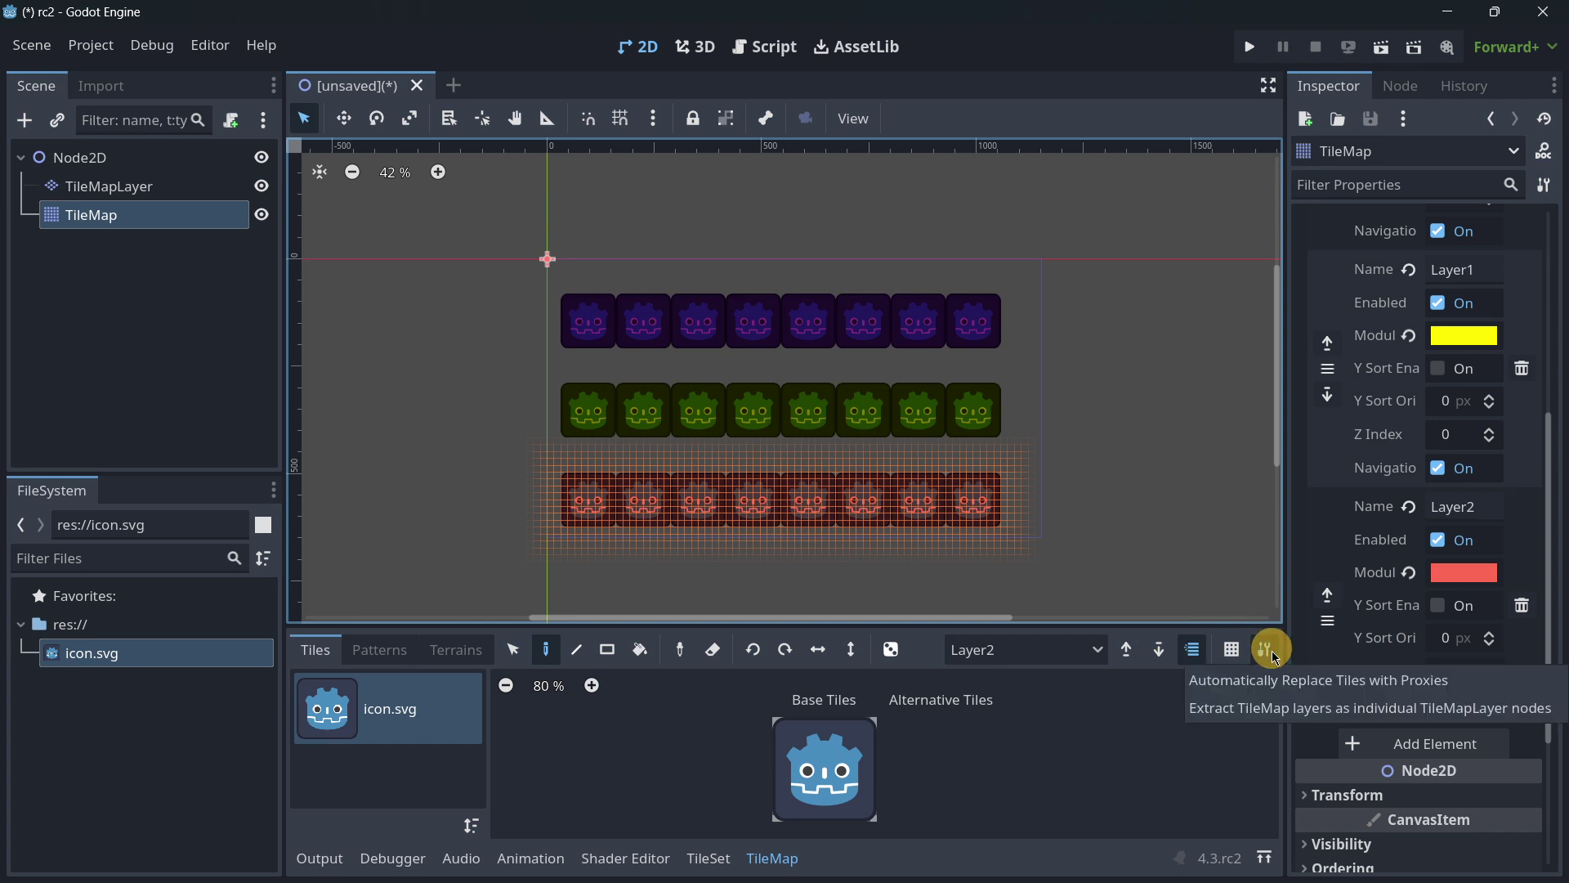
- Extract the layers into Layer0, Layer1 and Layer2 TileMapLayer nodes and inspect each
left_click(1223, 716)
left_click(81, 242)
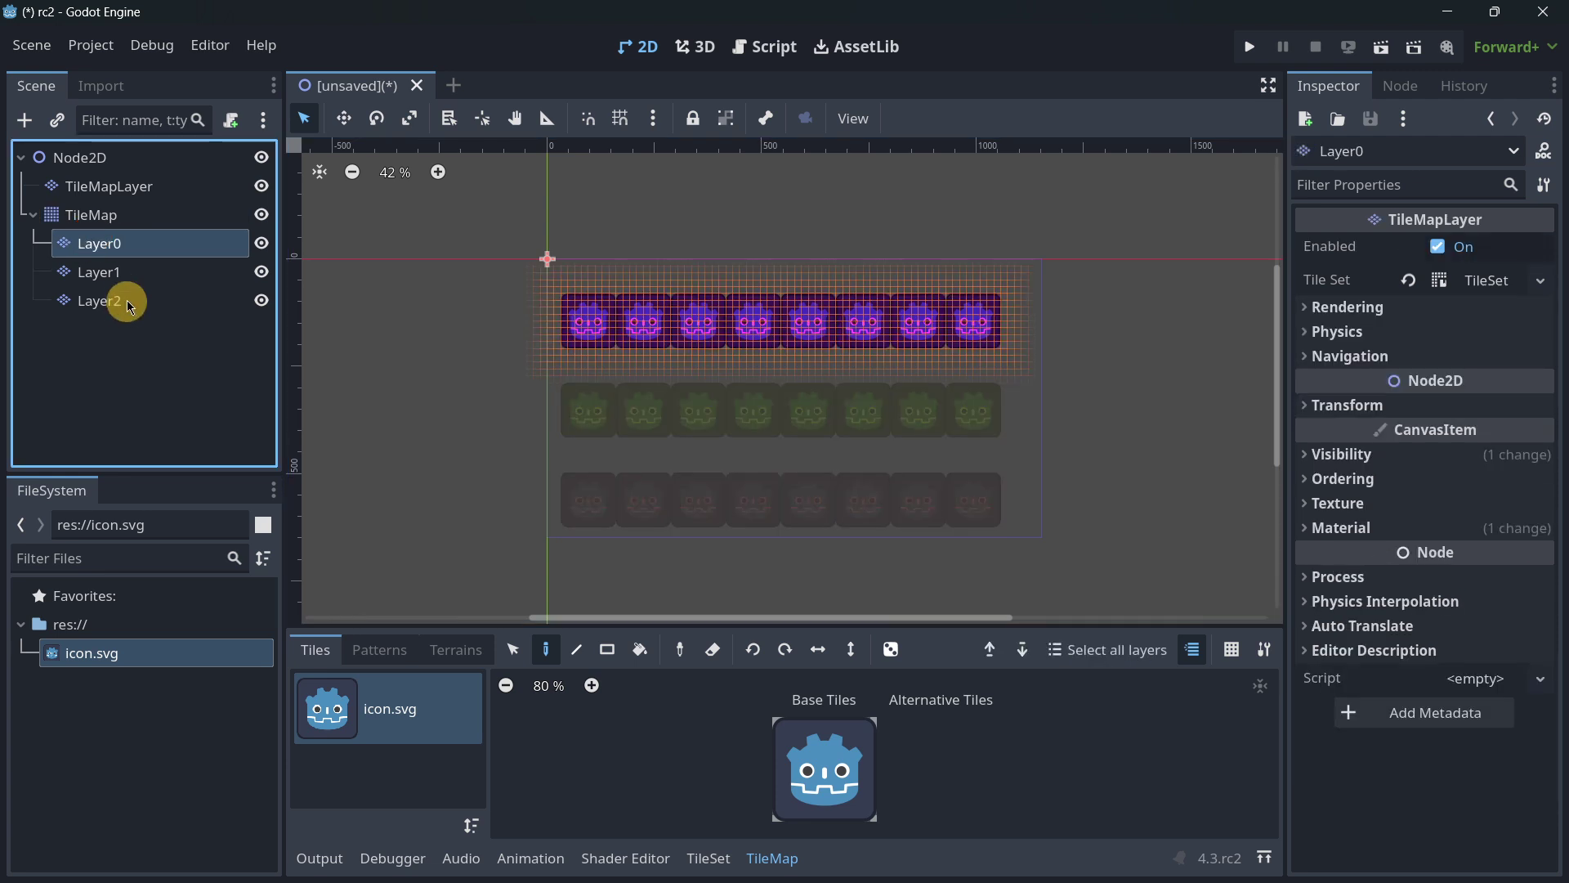
left_click(119, 271)
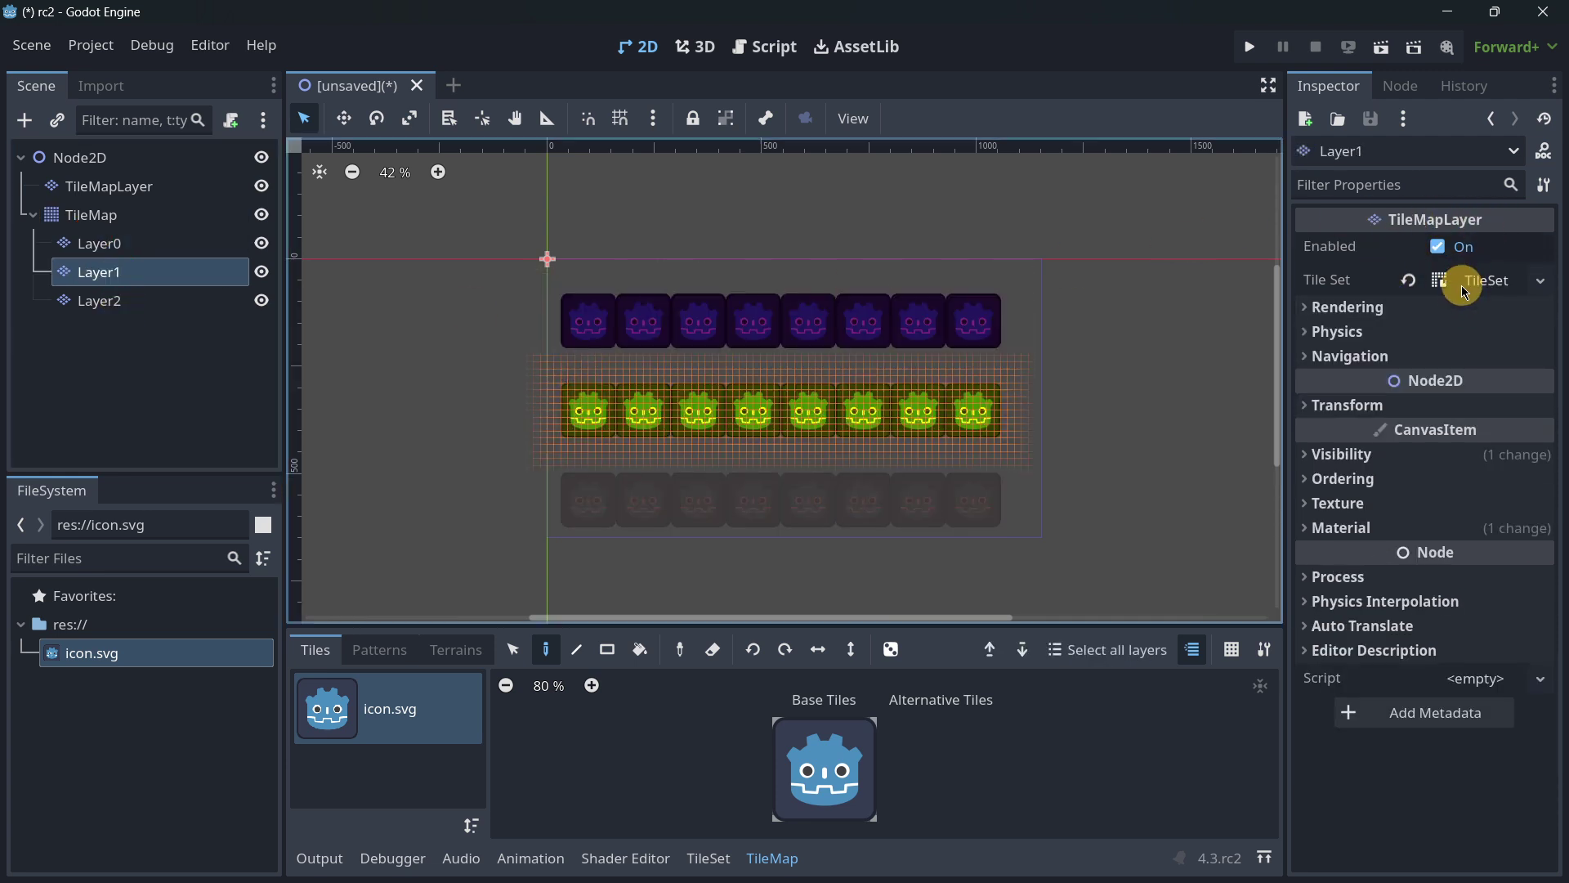
left_click(150, 301)
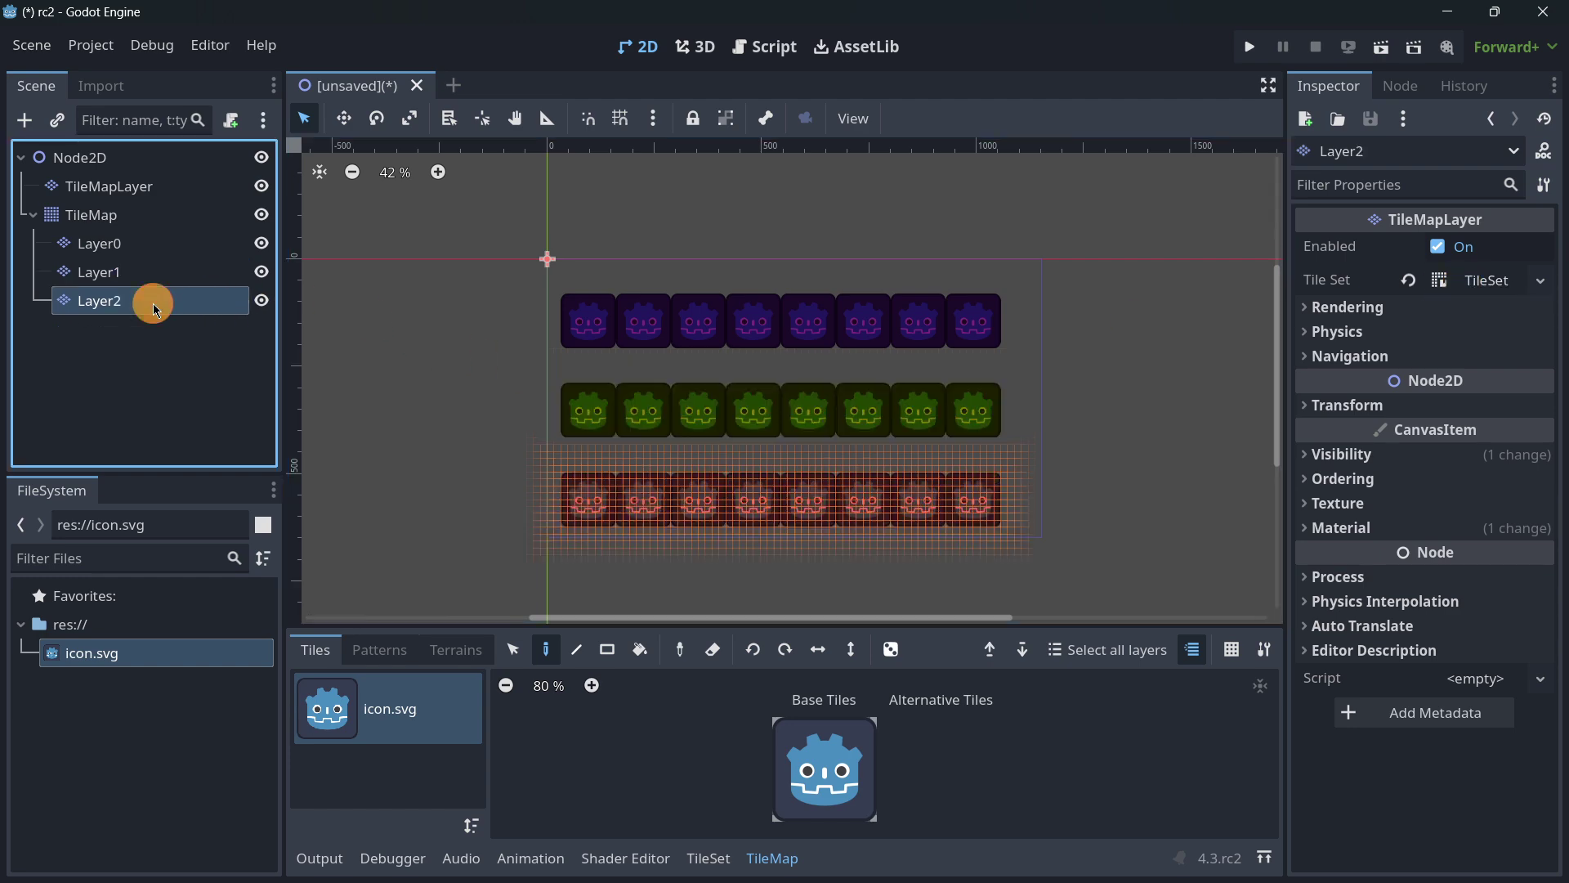
left_click(150, 301)
left_click(97, 215)
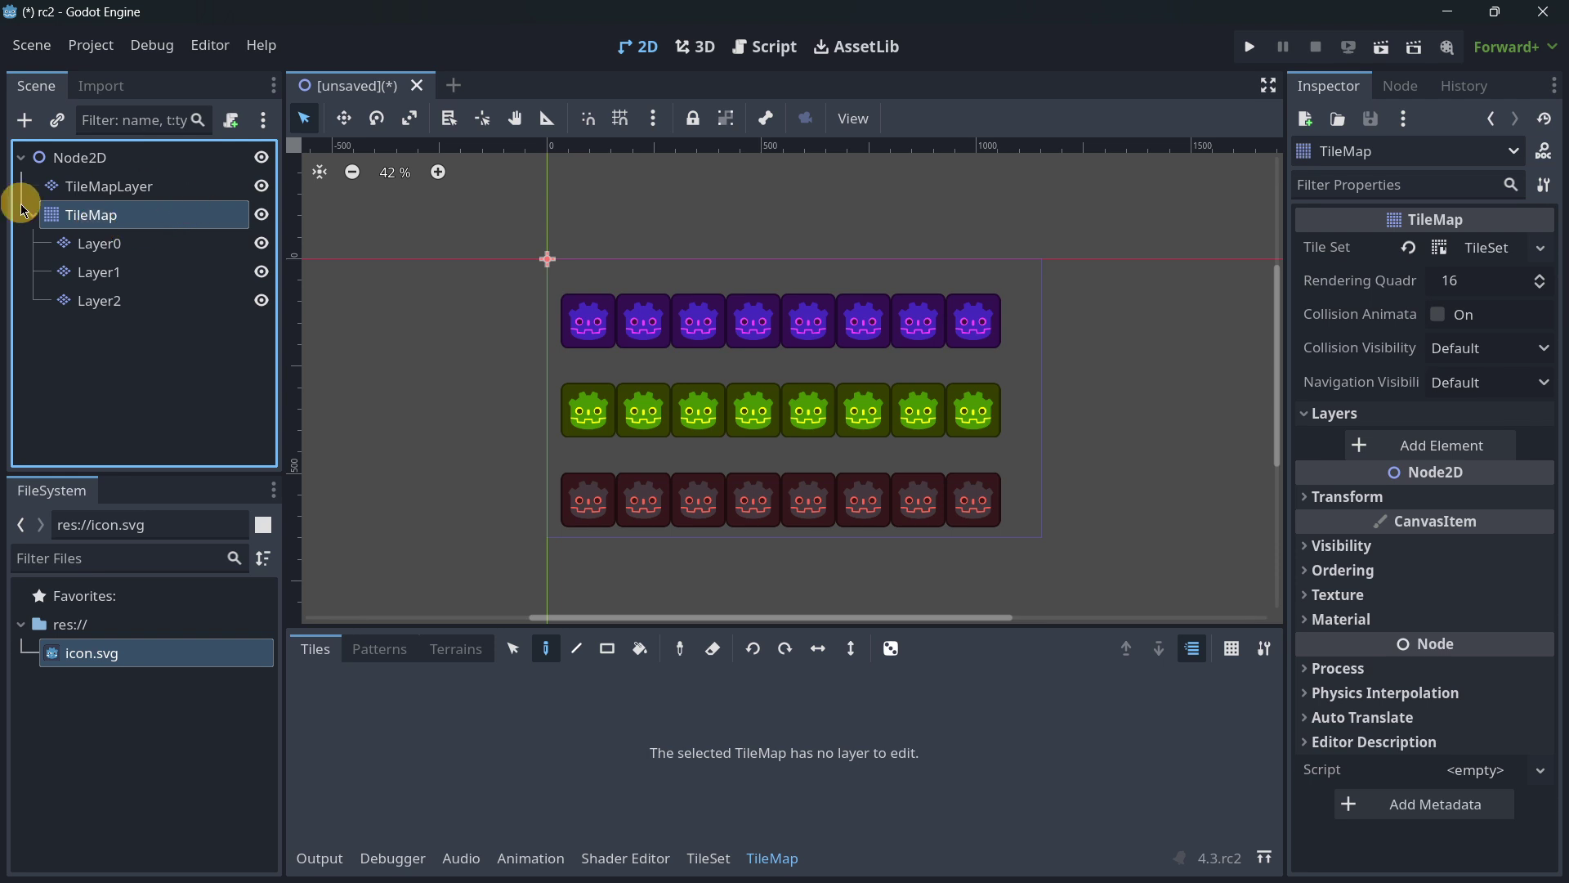
- Change the TileMap node's type to Node2D
right_click(135, 217)
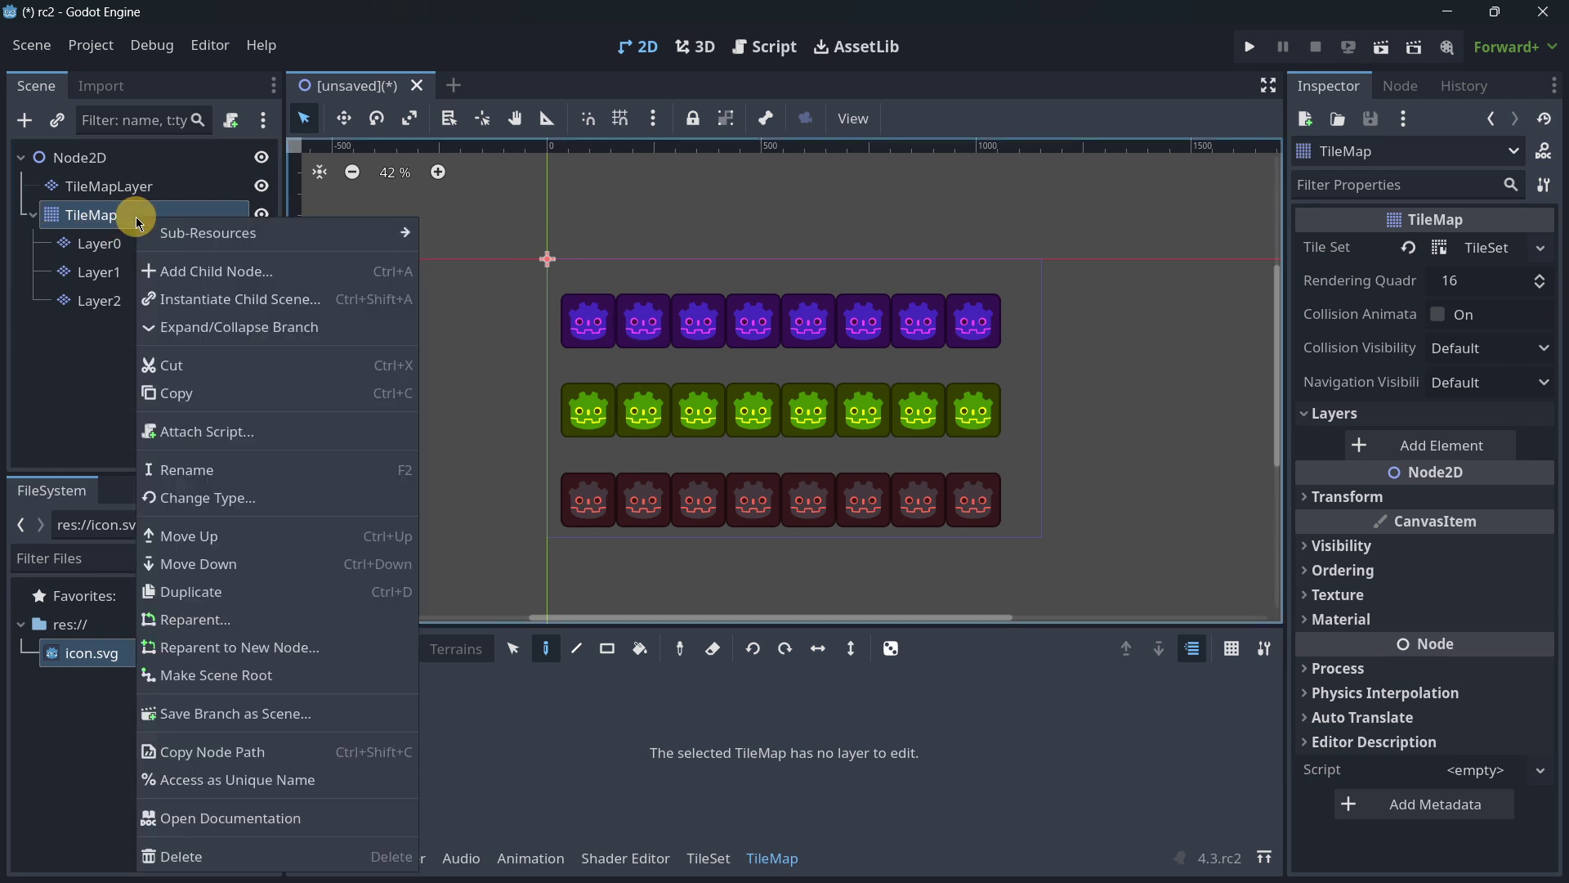
left_click(220, 497)
type("node")
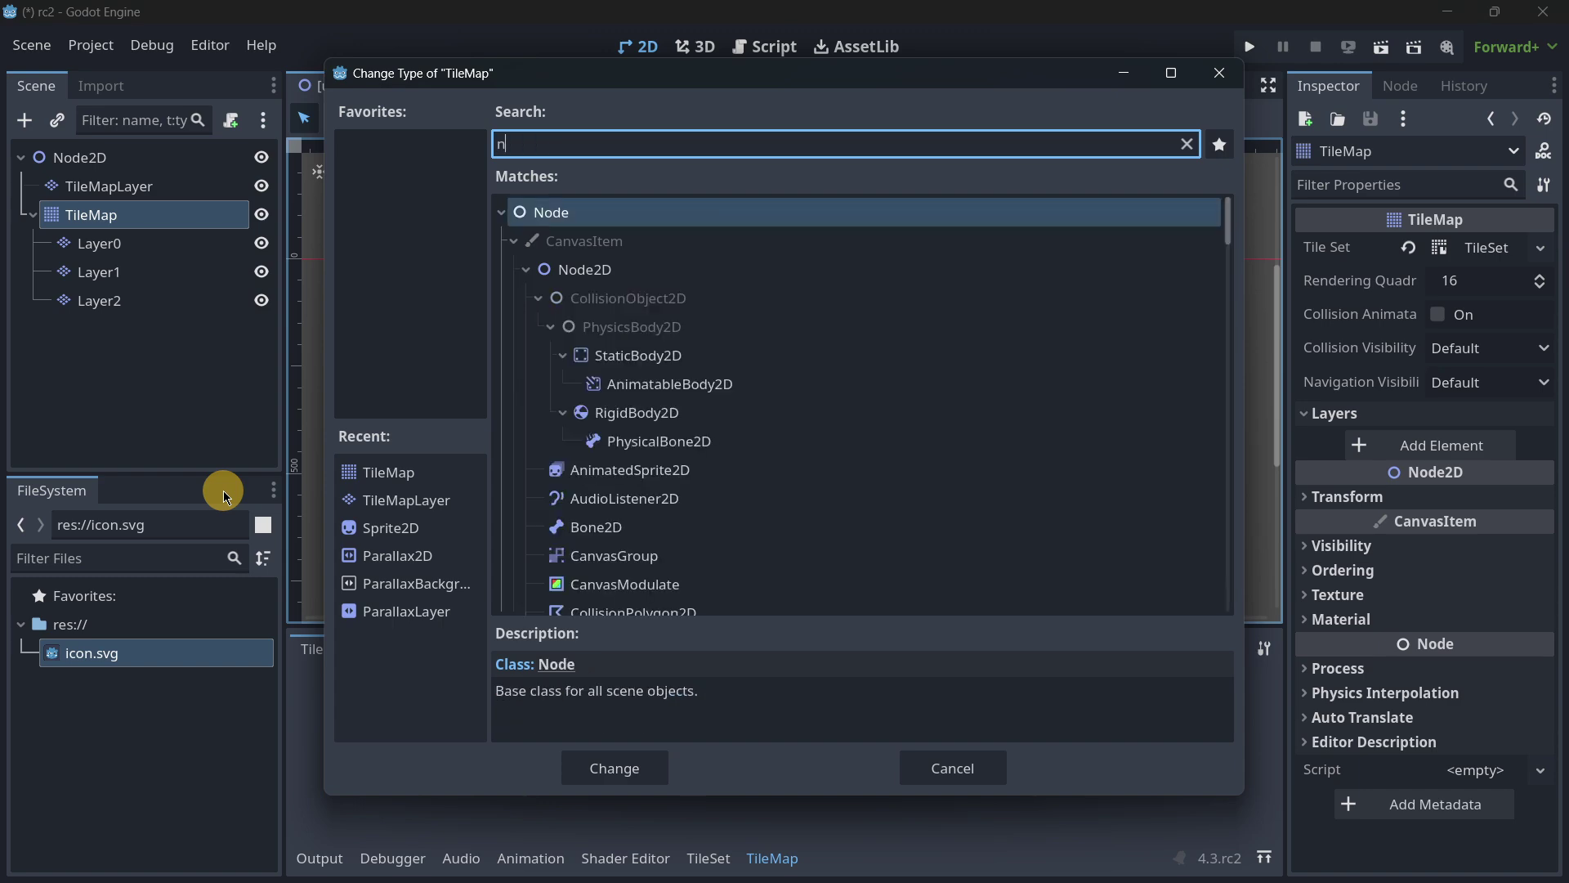
key("Down")
key("Down")
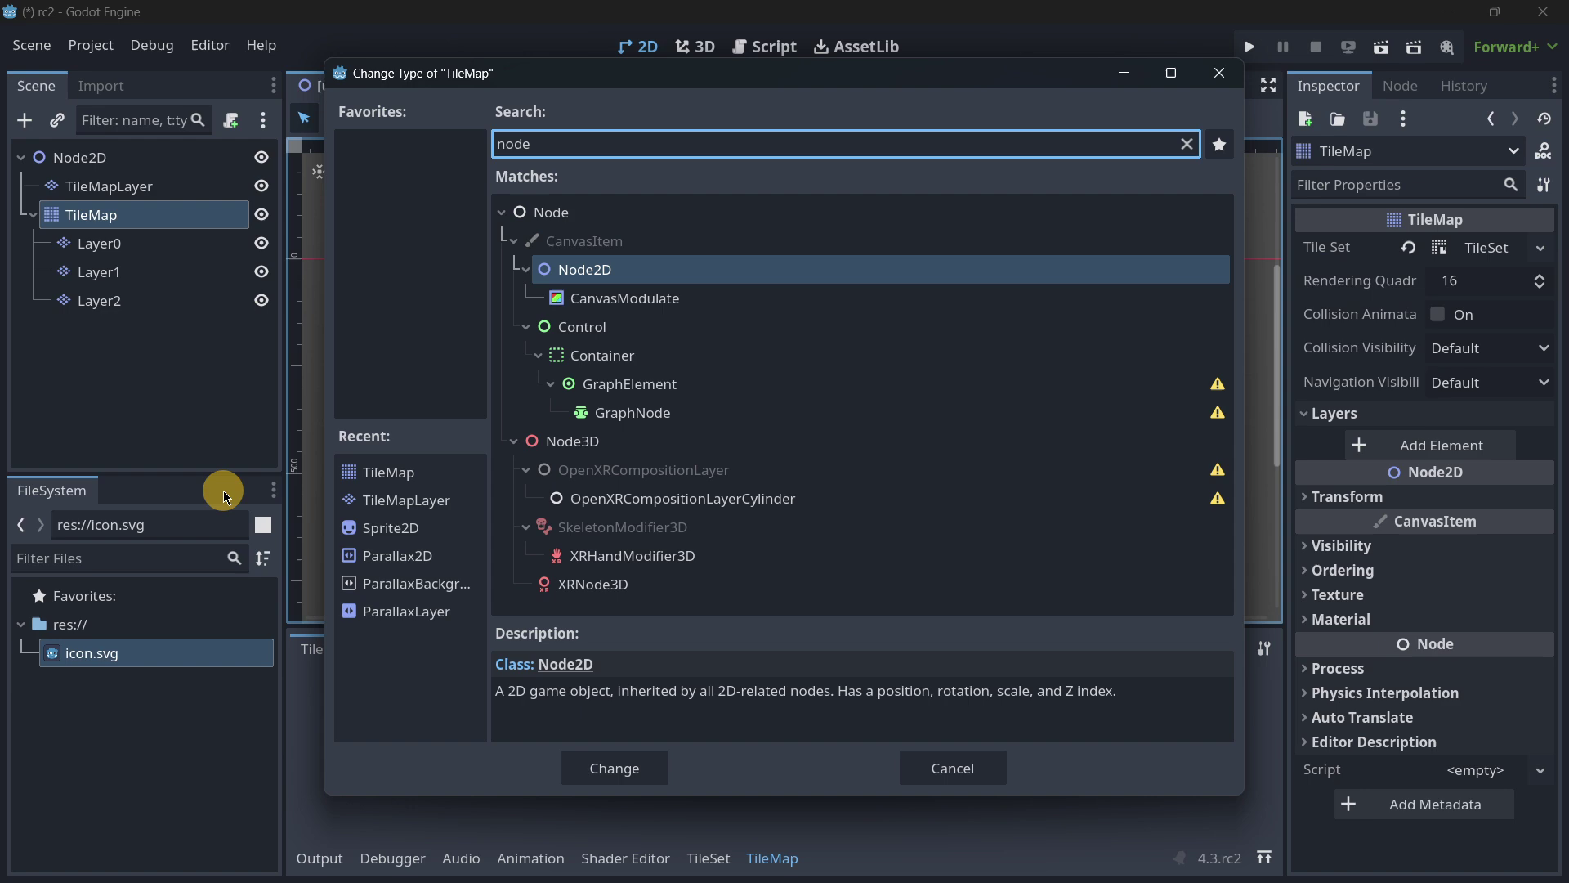
key("Return")
- Expand the node and check the Layer0, Layer1 and Layer2 children
left_click(33, 216)
left_click(33, 219)
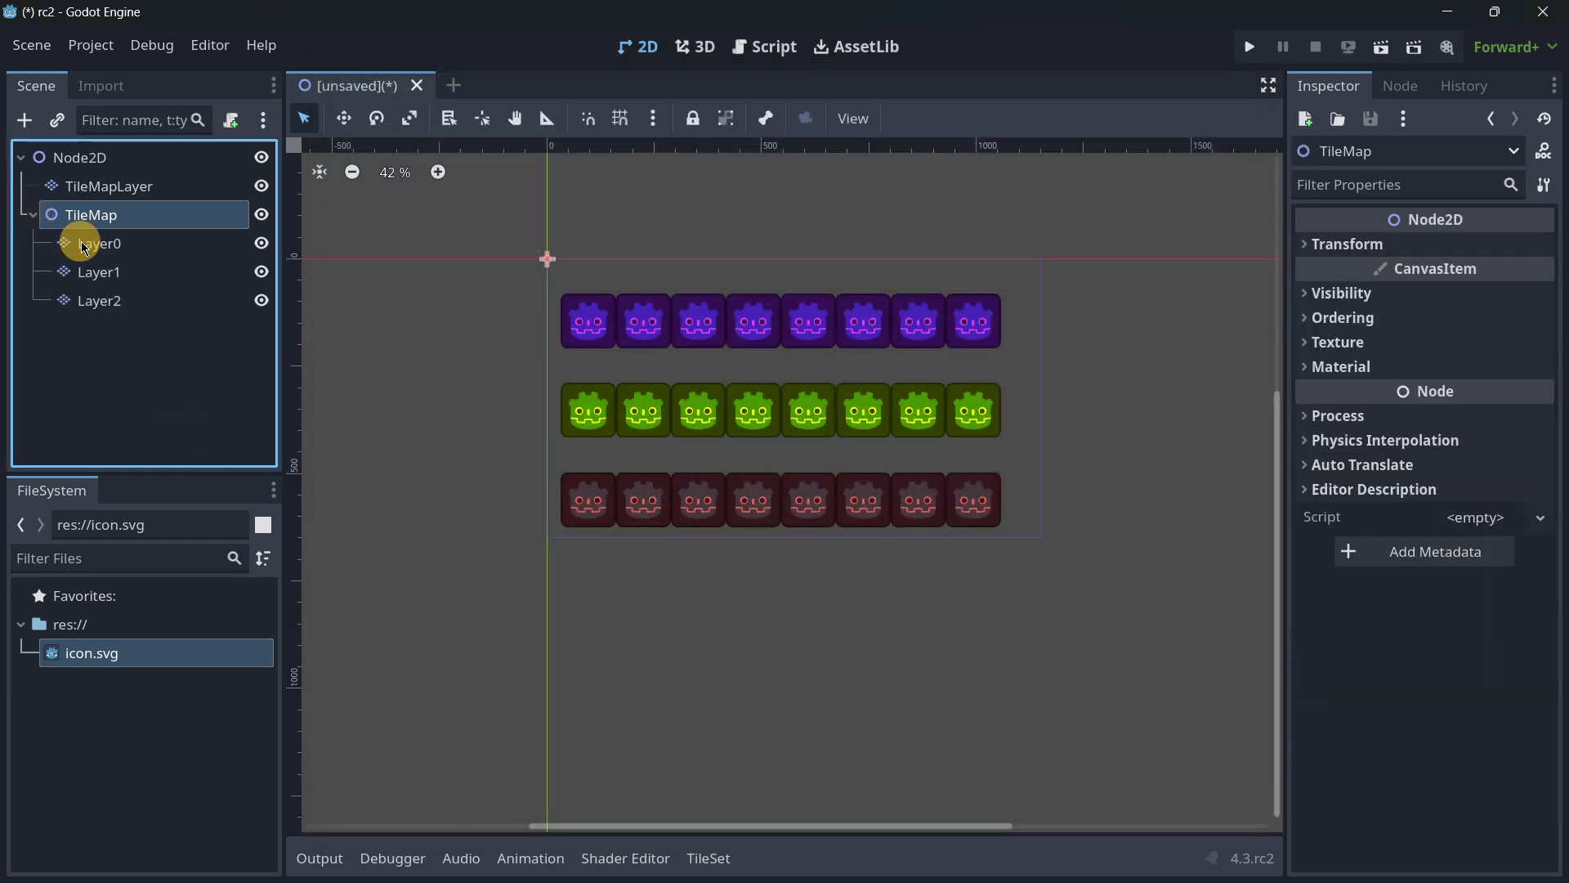
left_click(82, 242)
left_click(115, 271)
left_click(127, 301)
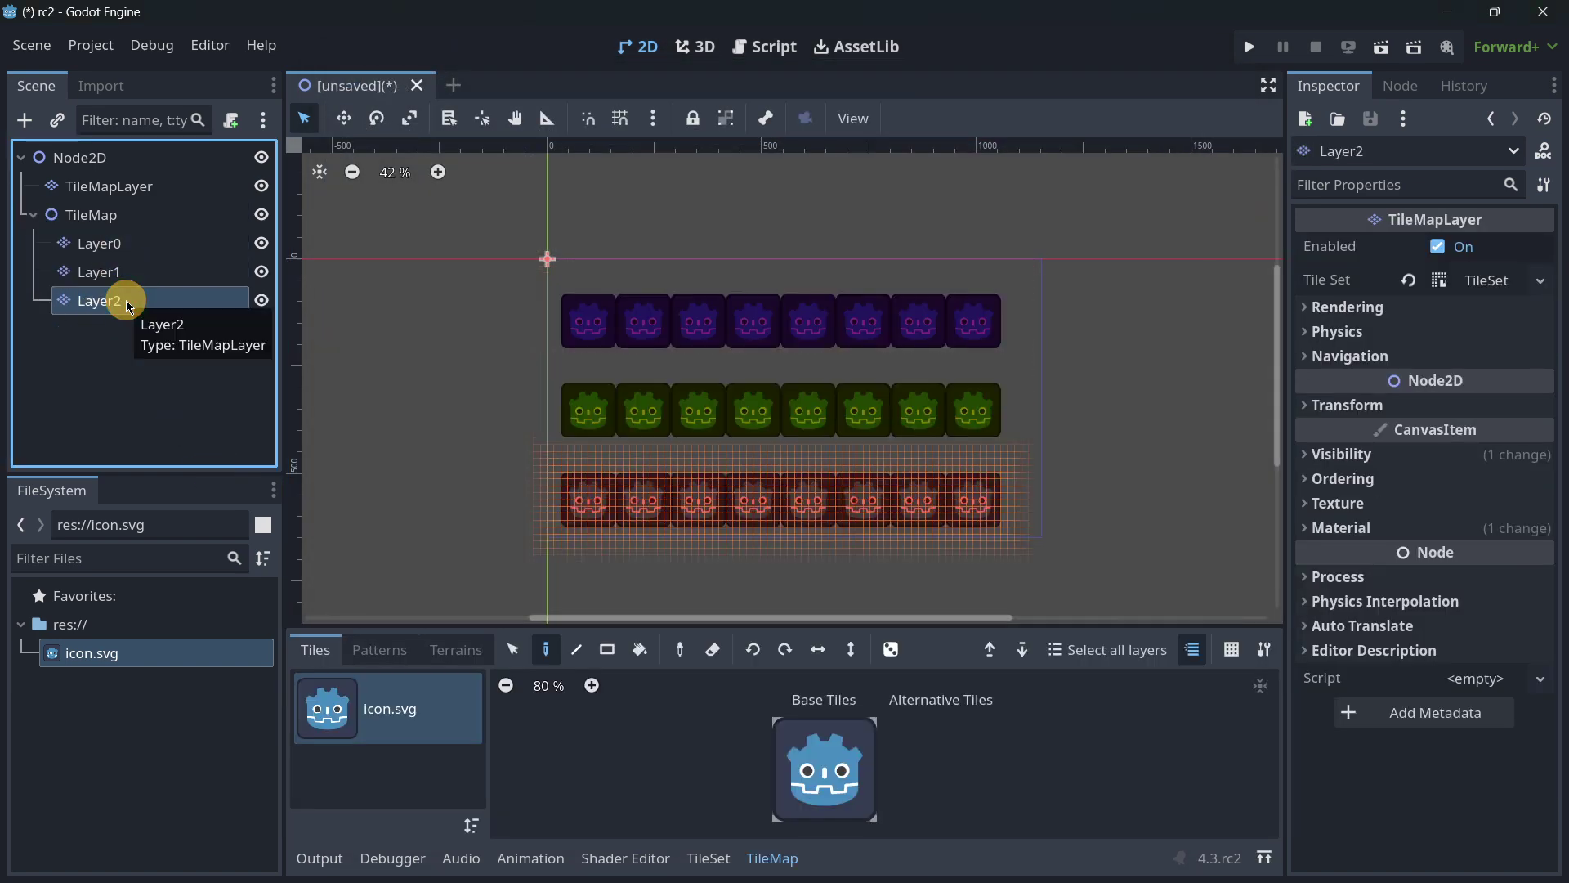
left_click(154, 366)
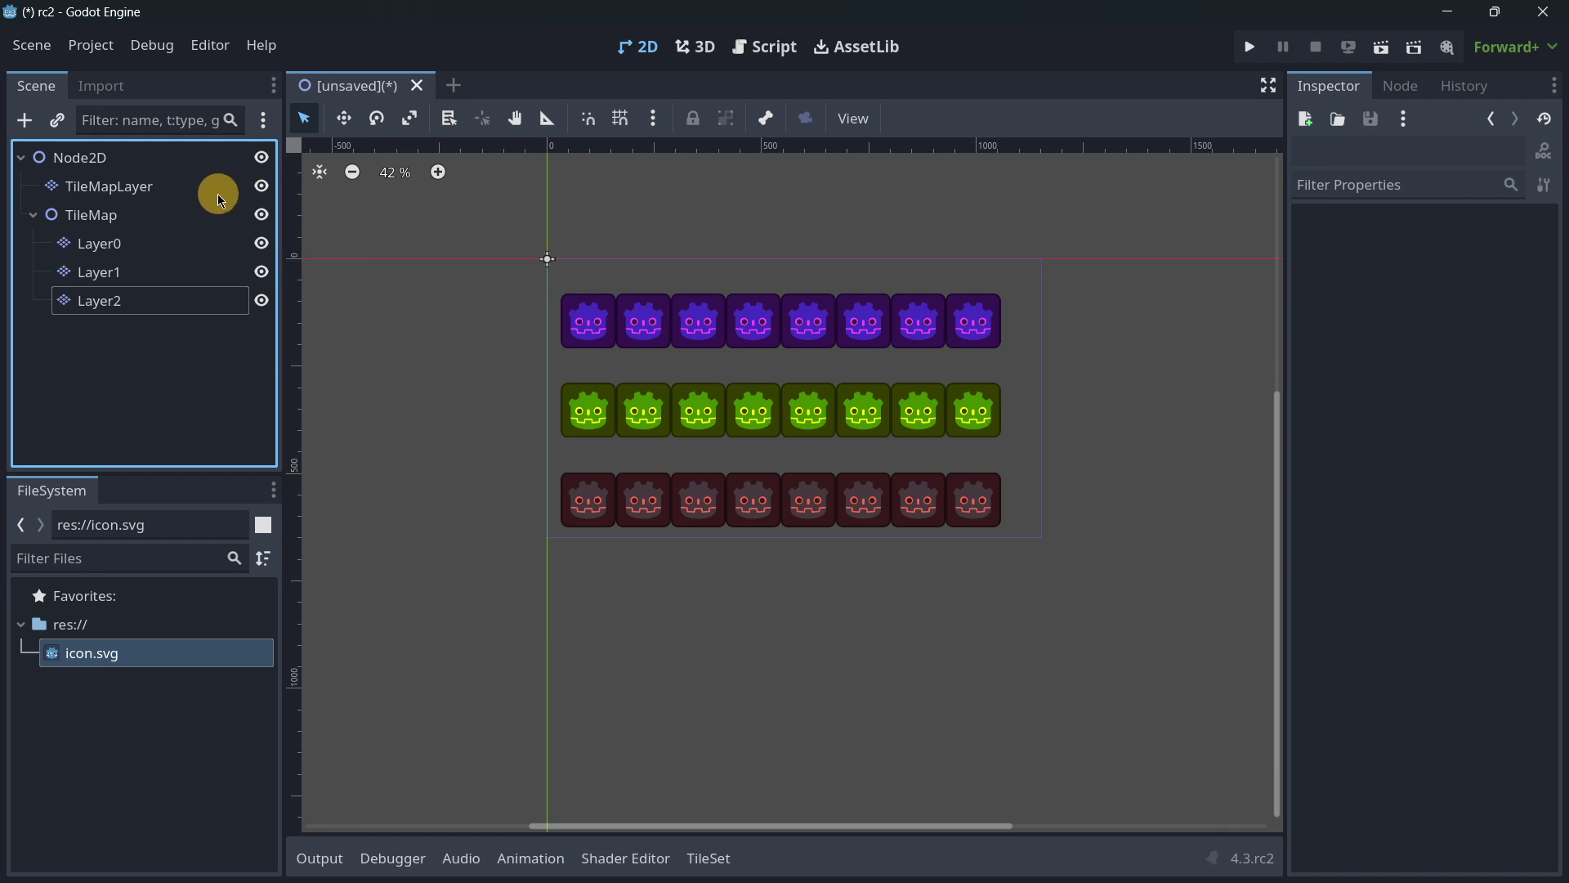
- Select the root Node2D and show its Groups list in the Node dock
left_click(125, 164)
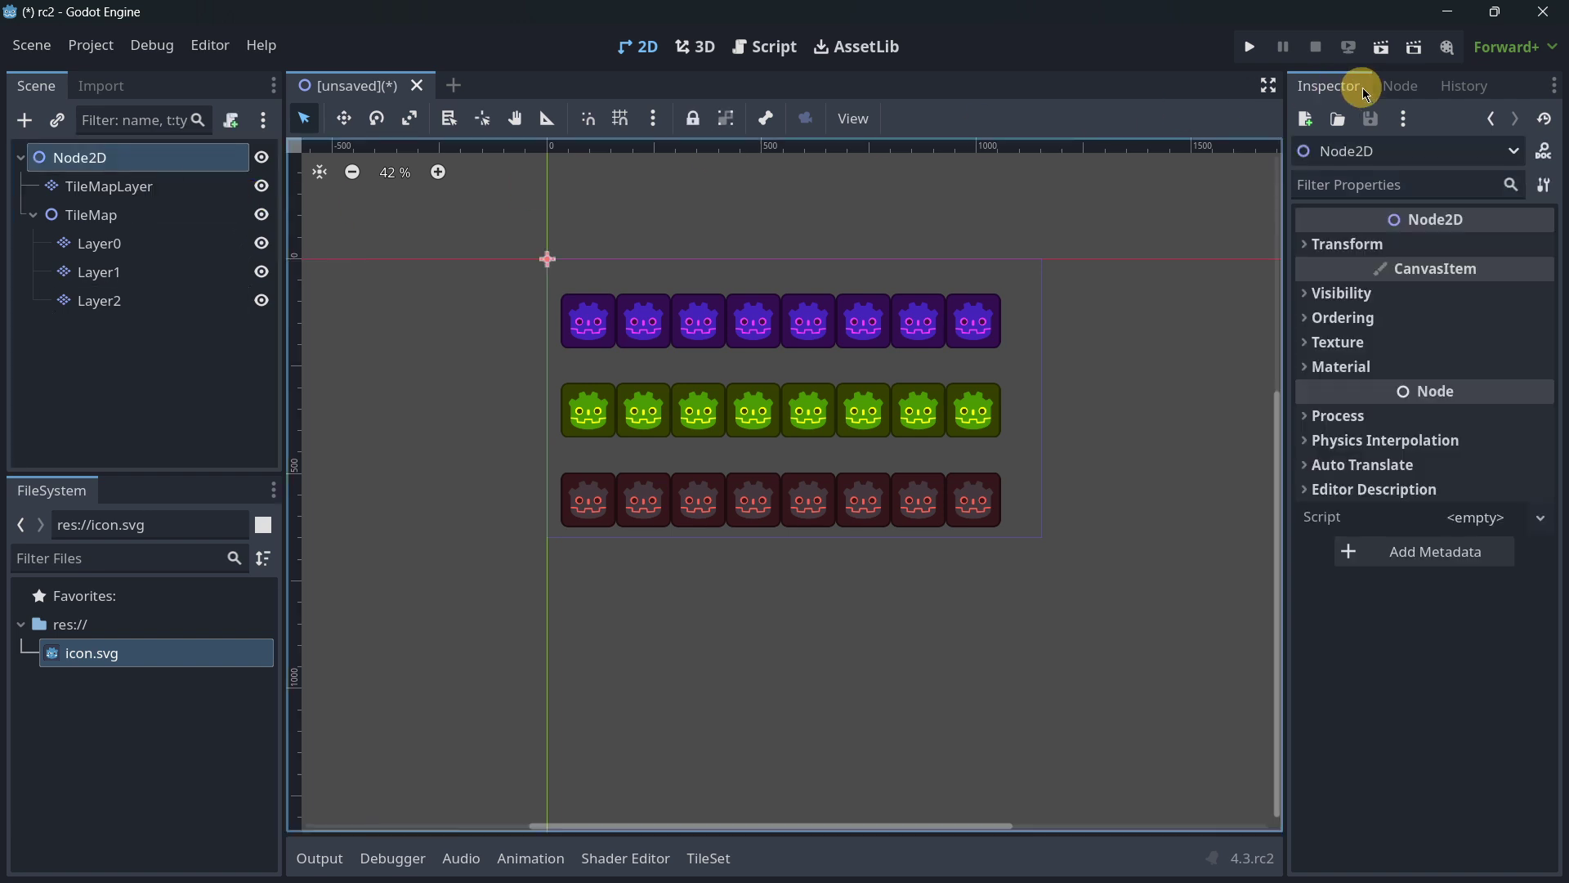
left_click(1392, 85)
left_click(1486, 129)
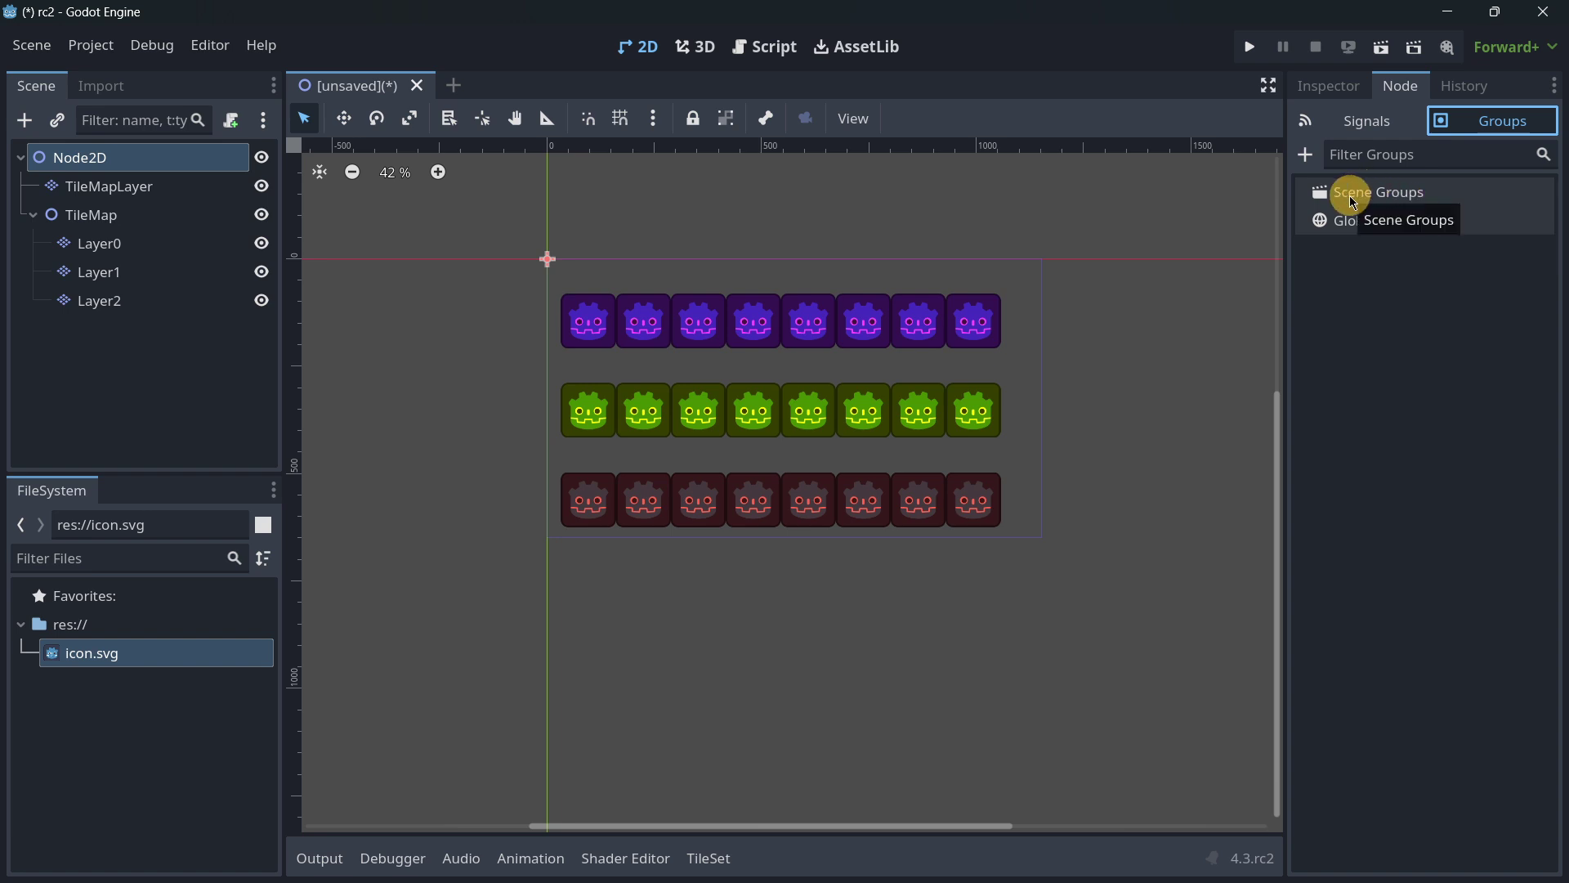
left_click(1388, 193)
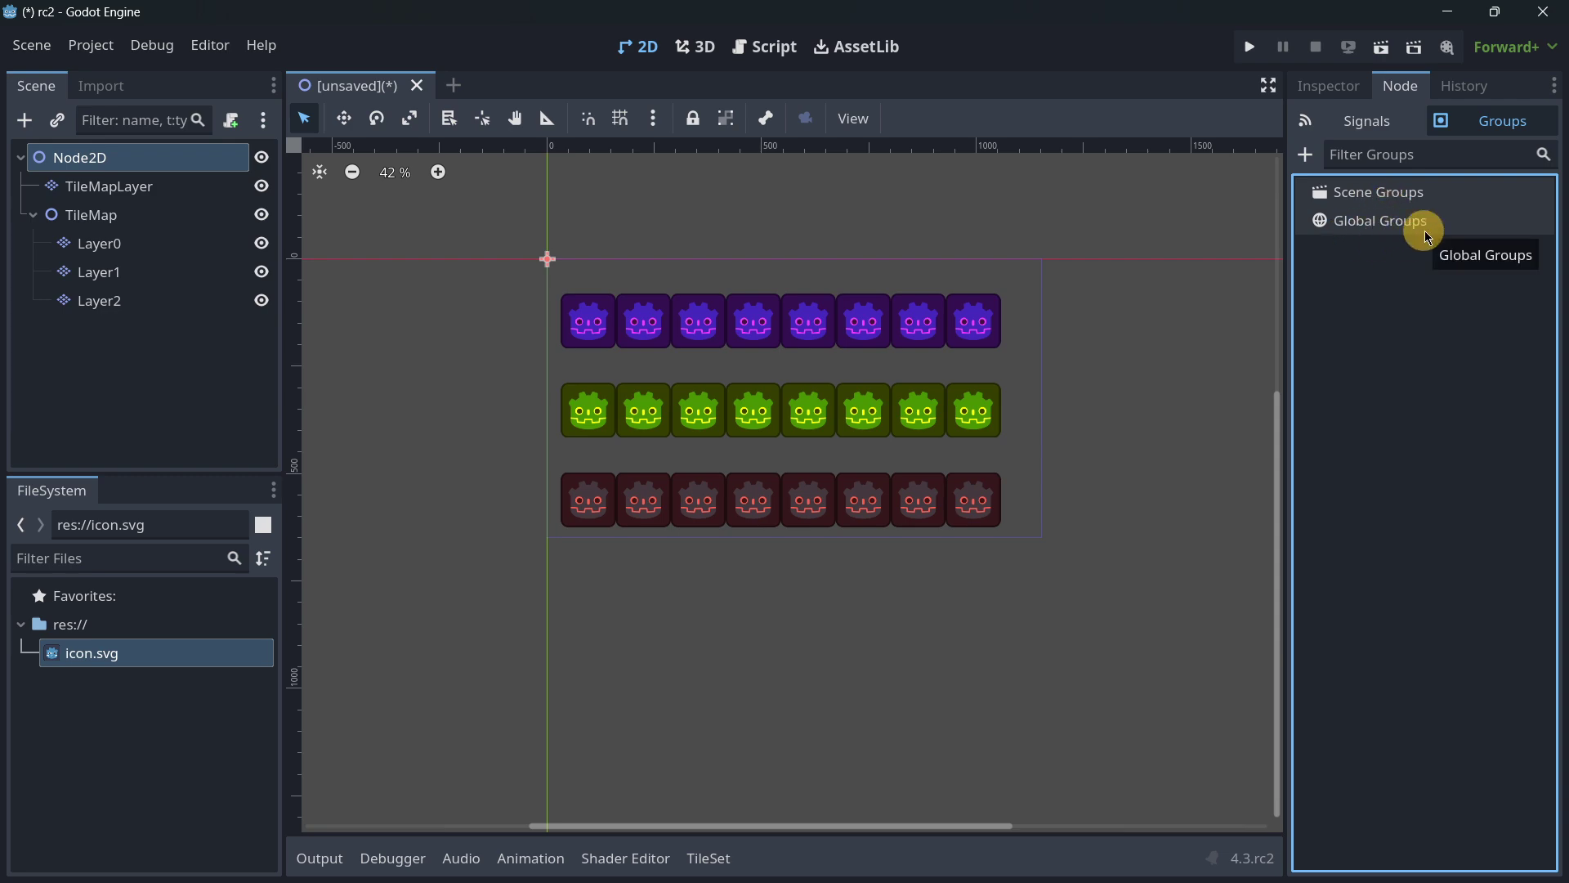
- Begin a new group named Group1 for Node2D, keeping it scene-only
left_click(1306, 154)
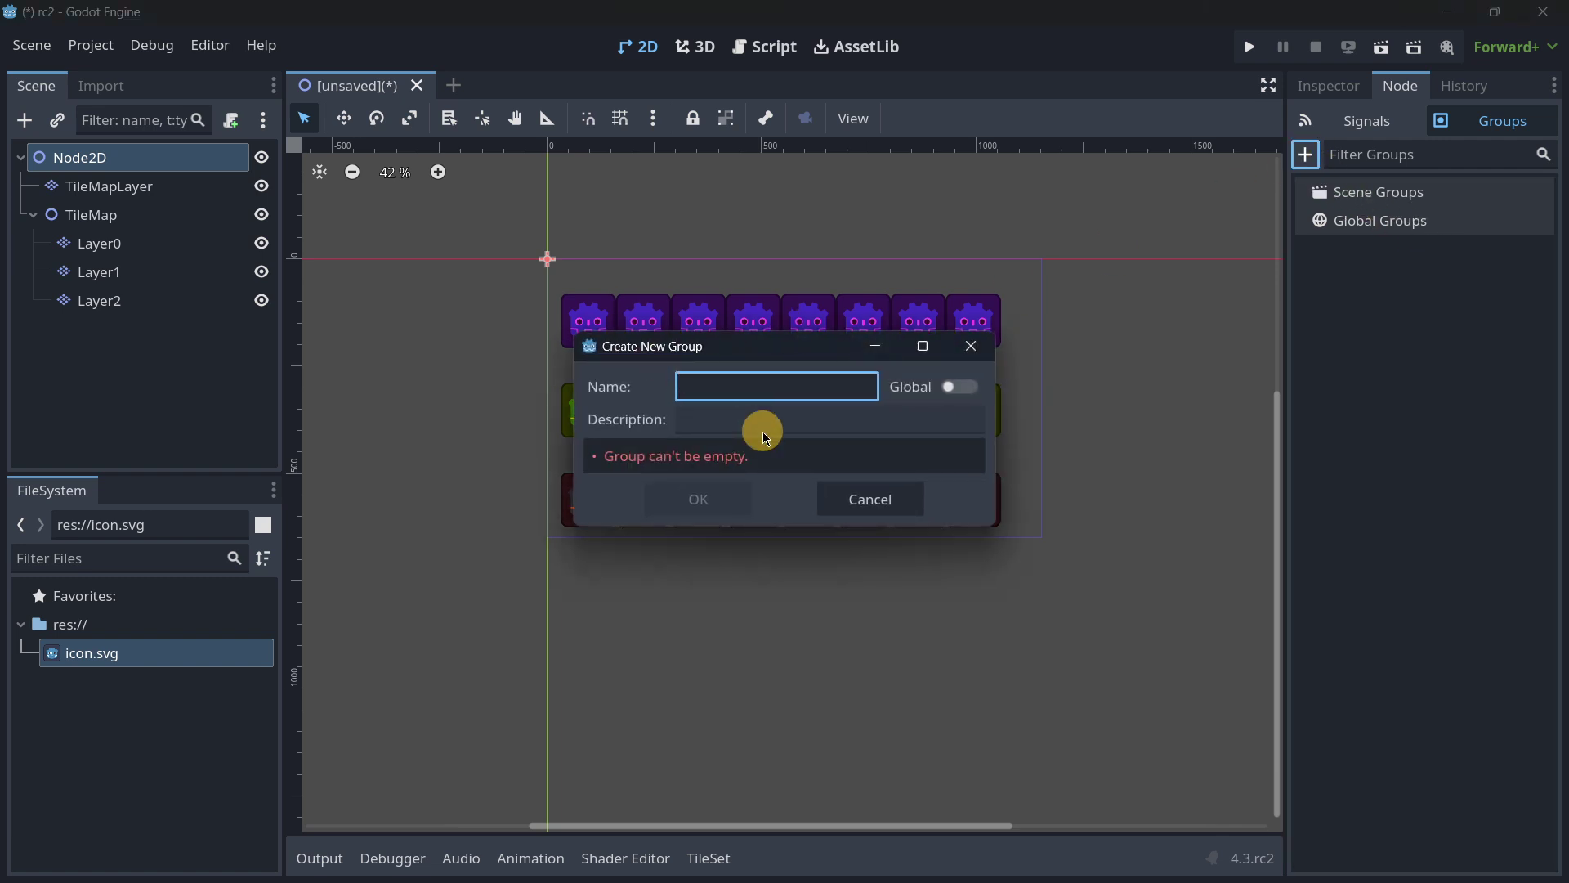
type("Group1")
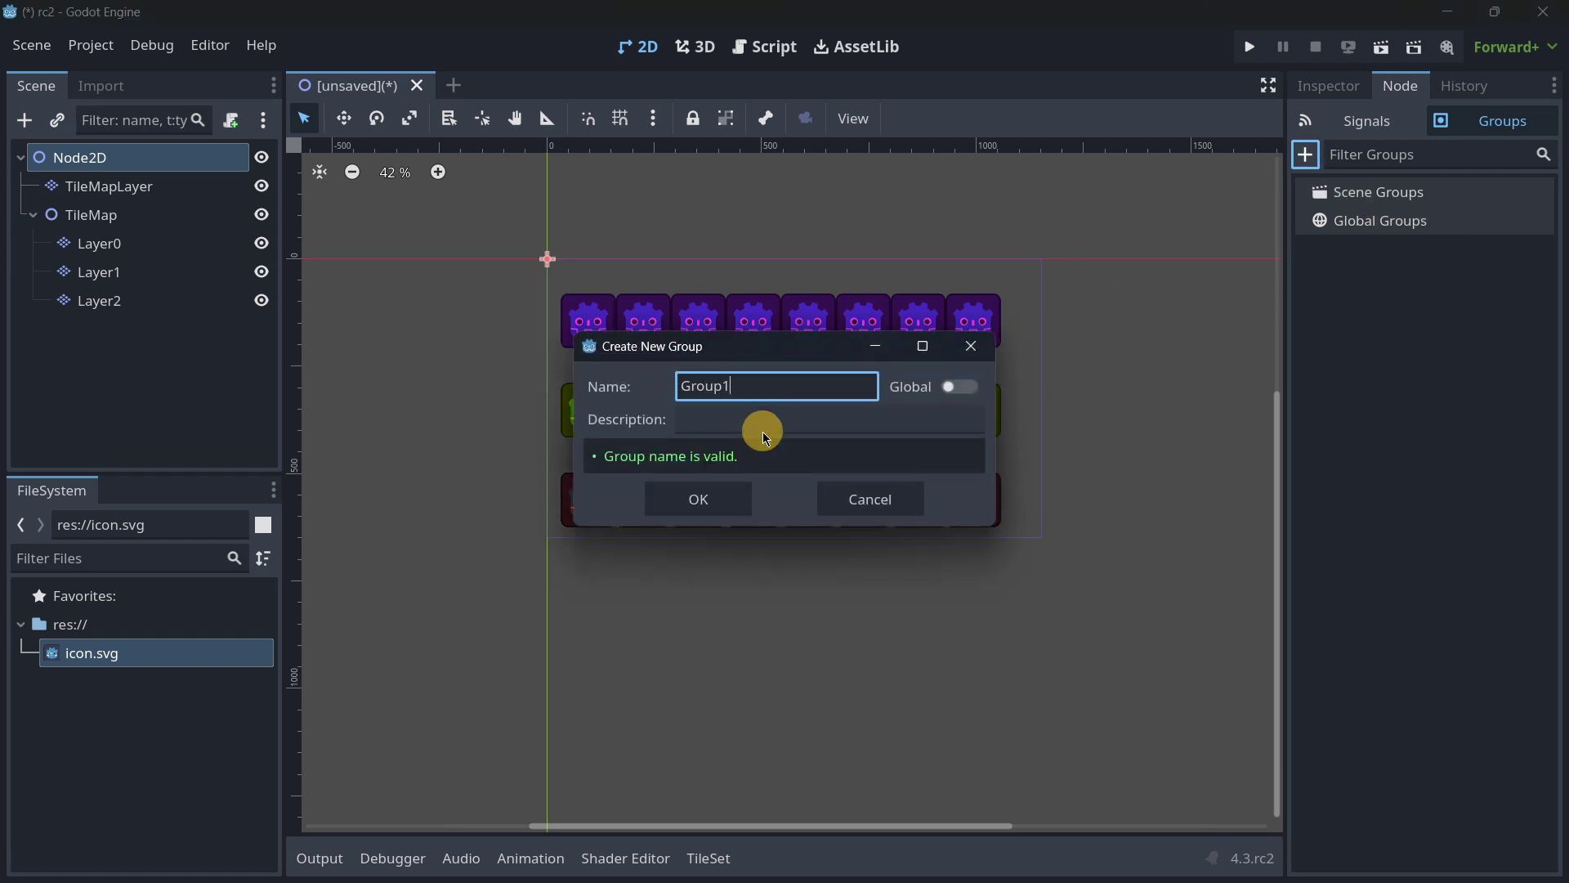
left_click(743, 429)
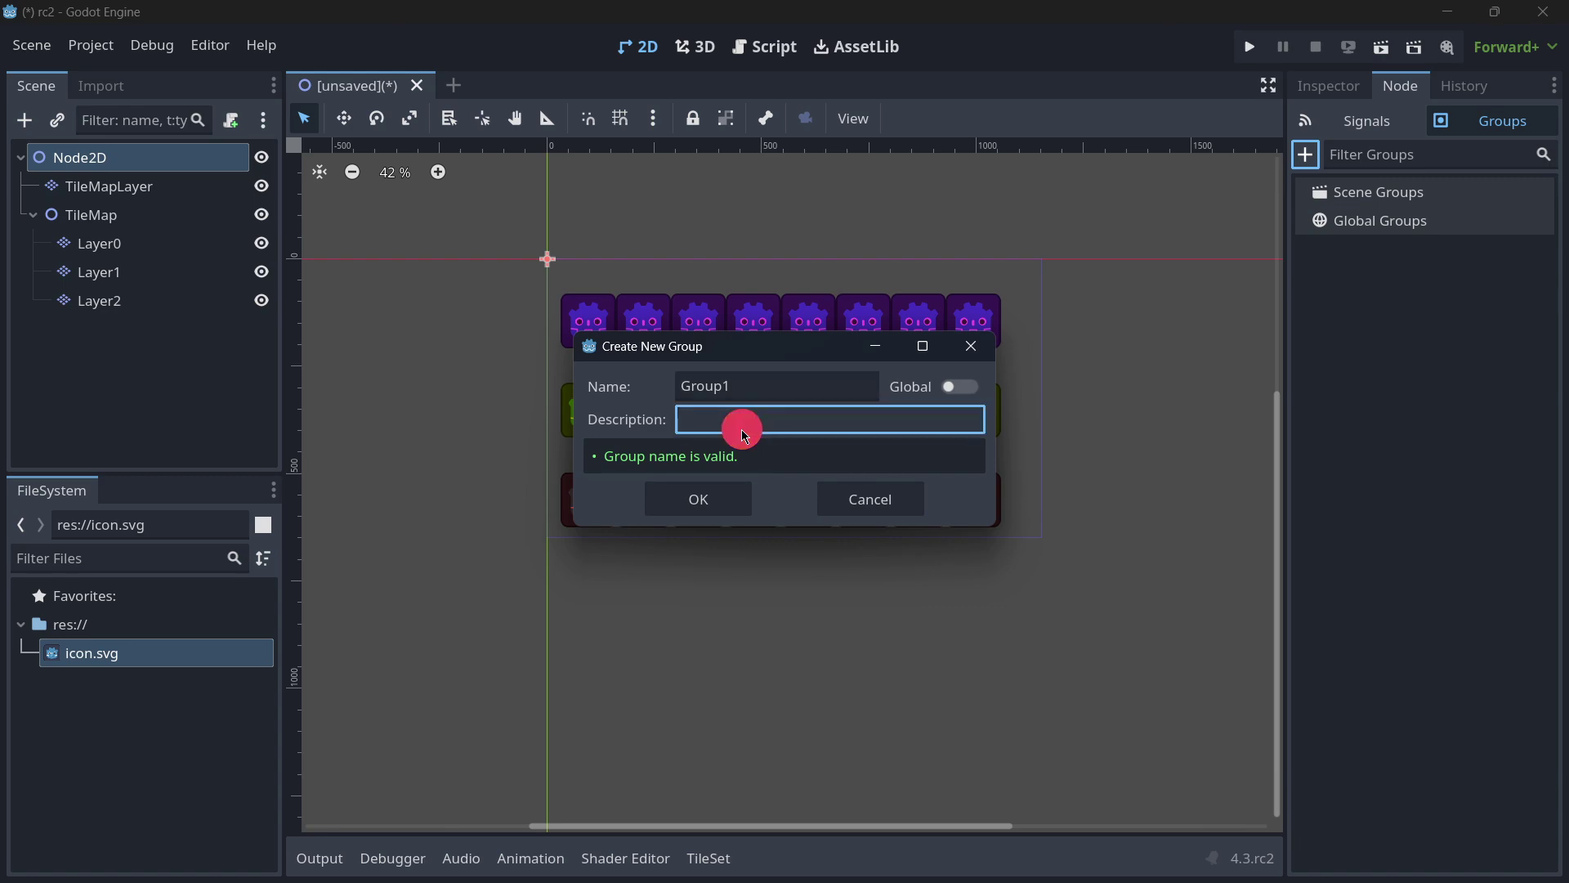
left_click(950, 391)
left_click(958, 388)
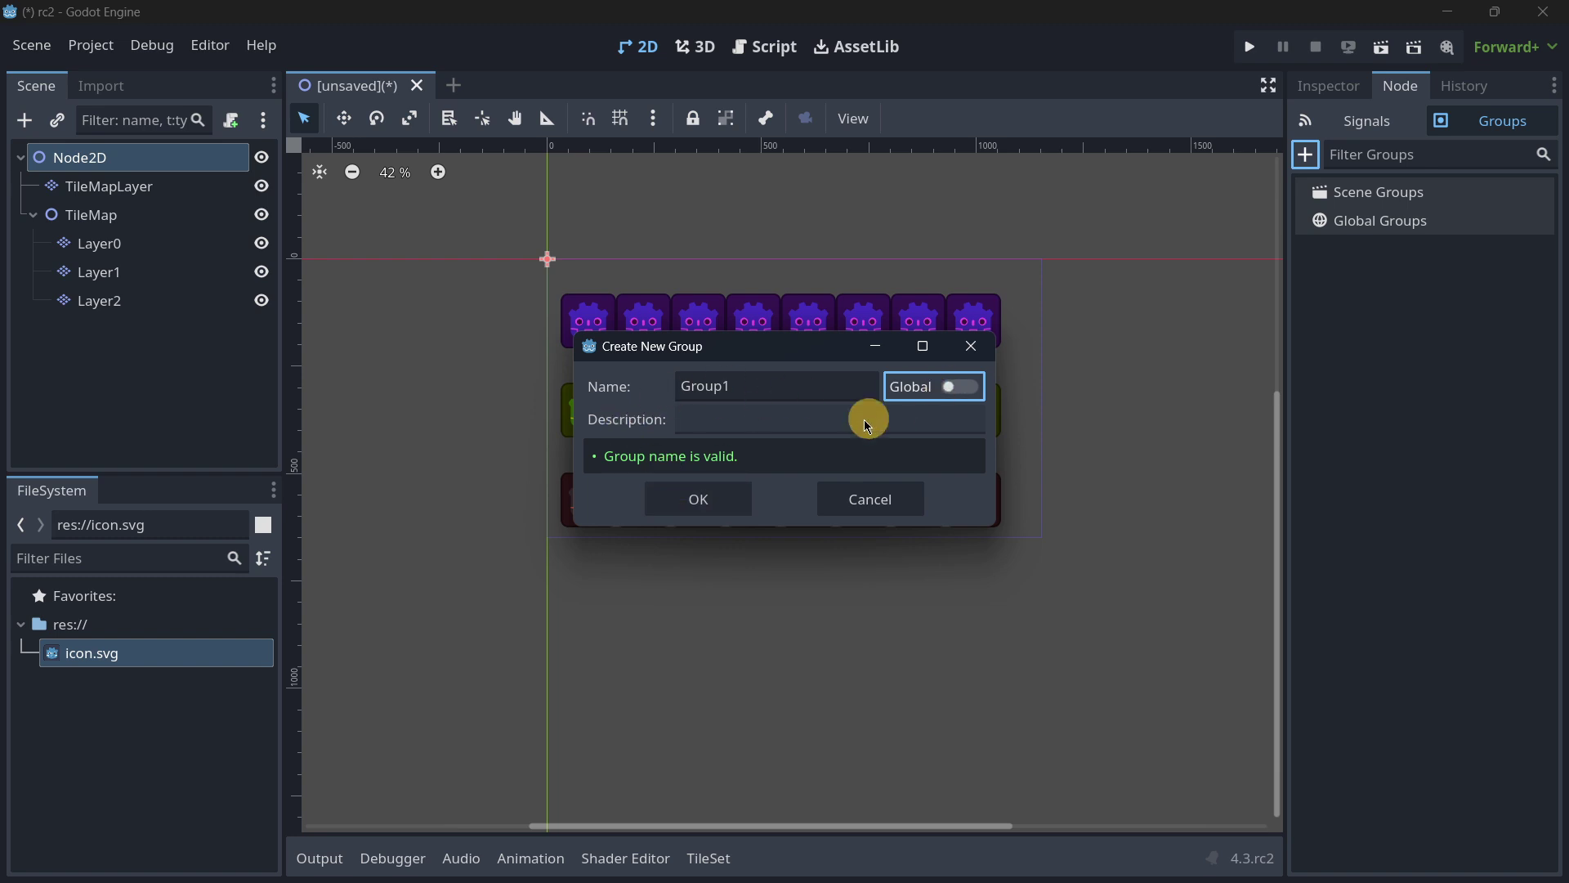
left_click(765, 386)
- Confirm Group1 for Node2D and start a new scene with a 3D Scene root
left_click(720, 420)
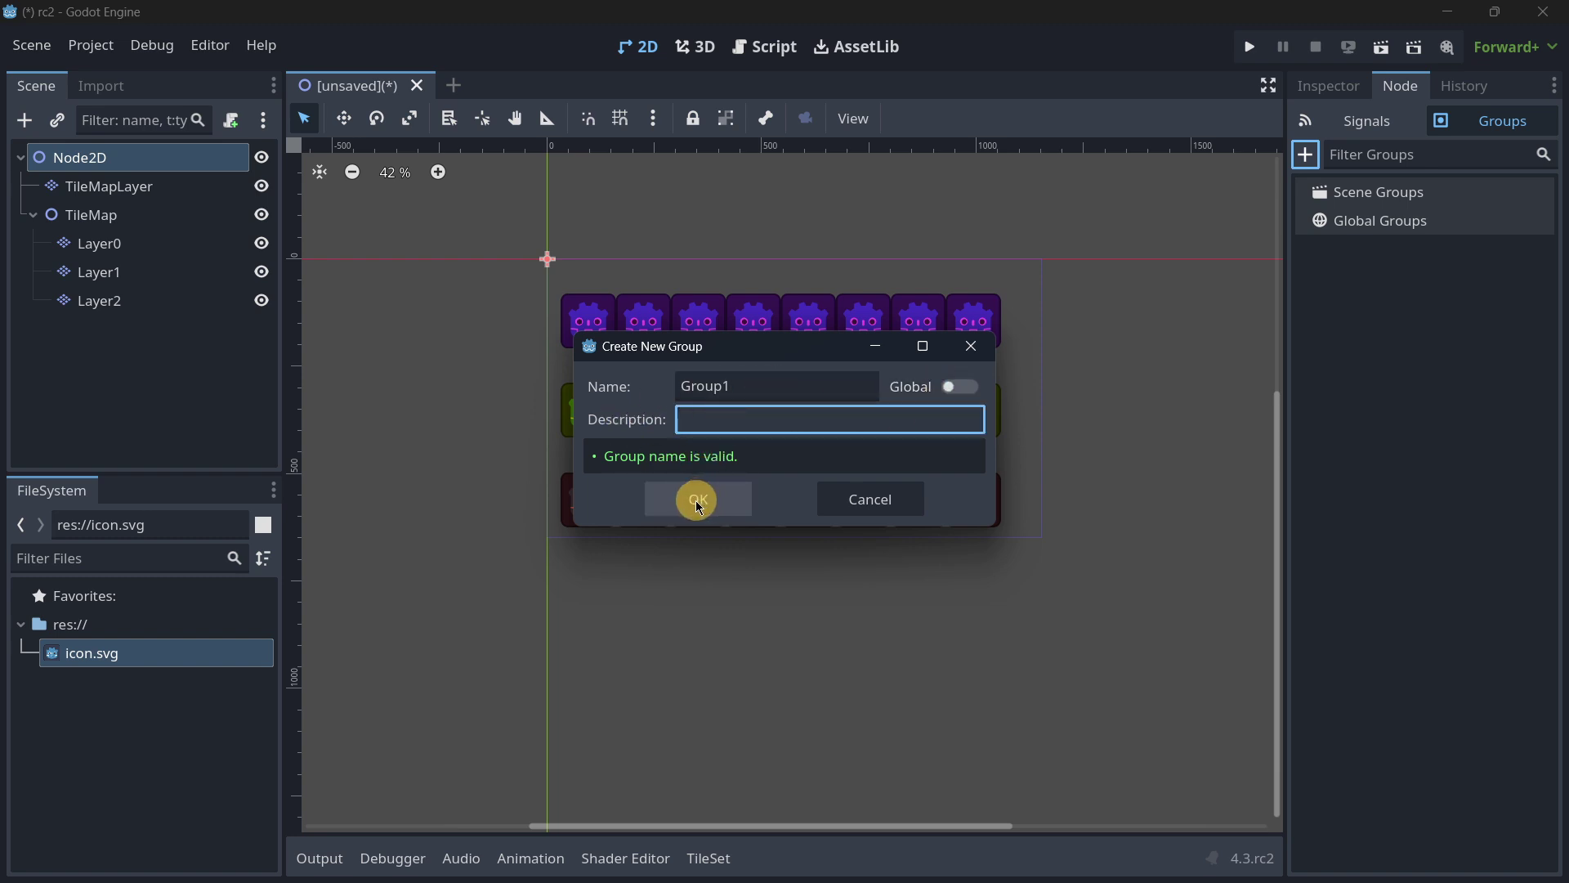
left_click(698, 502)
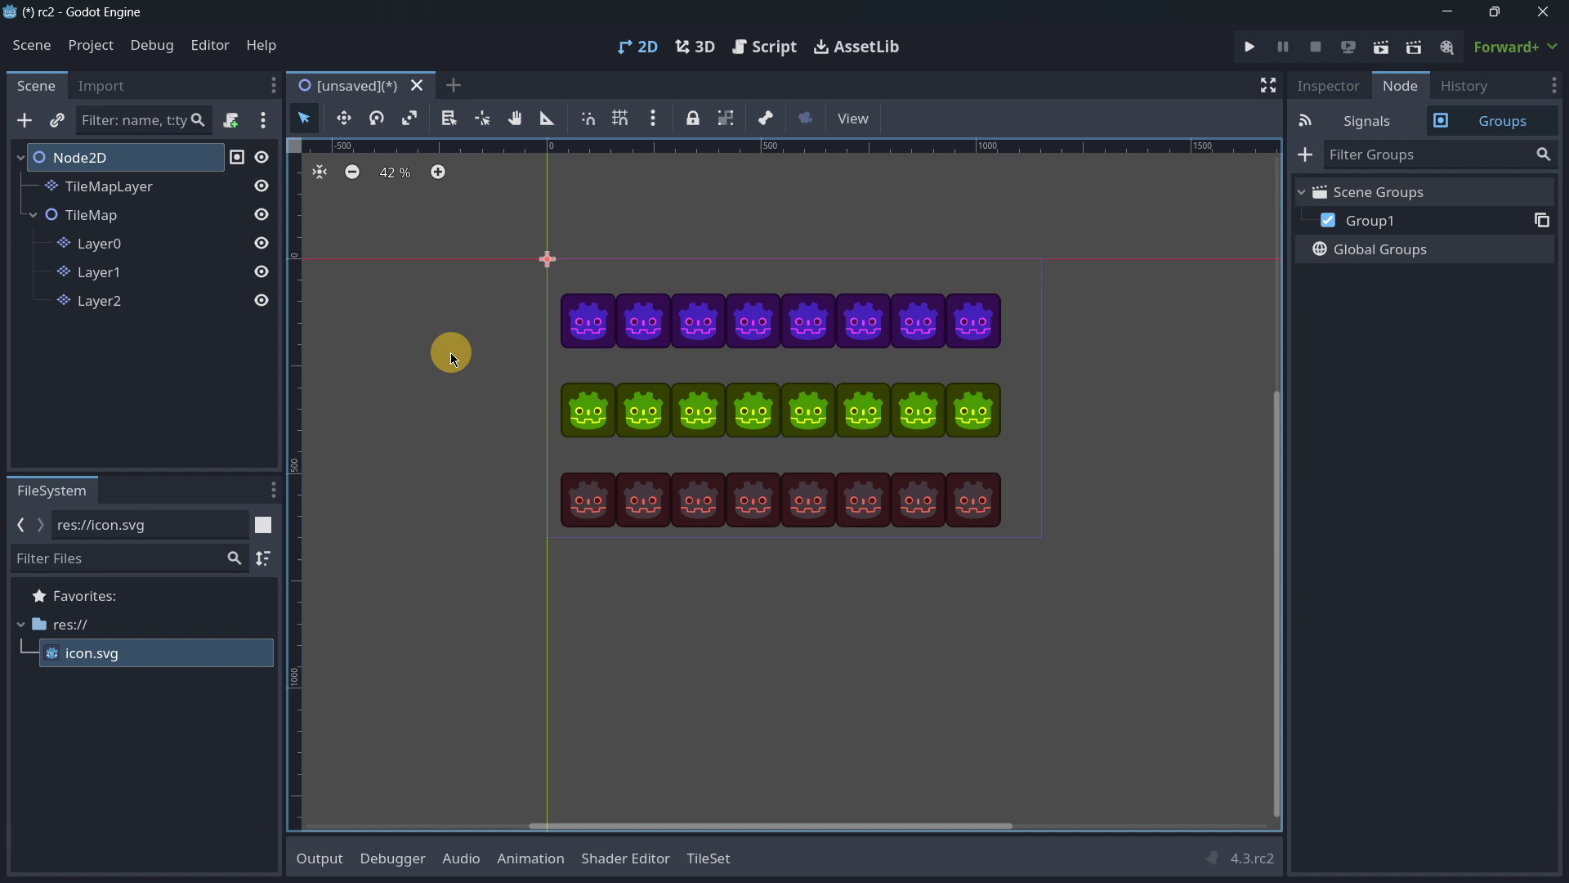
left_click(453, 85)
left_click(207, 217)
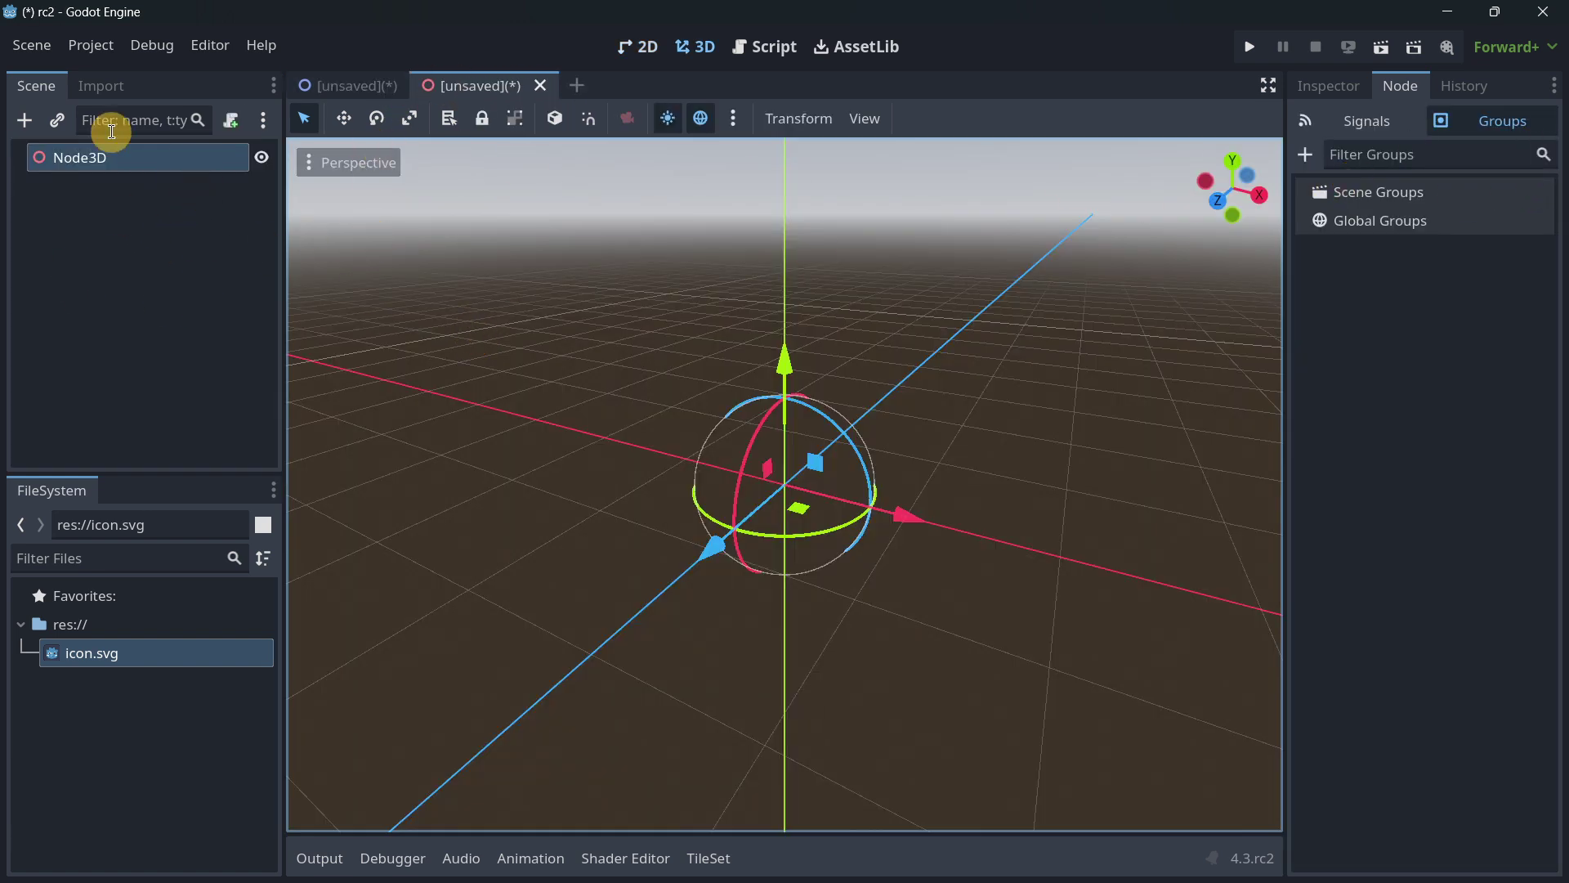
- Add Node3D to new scene group Group2, then go back to the 2D TileMap scene
left_click(1306, 156)
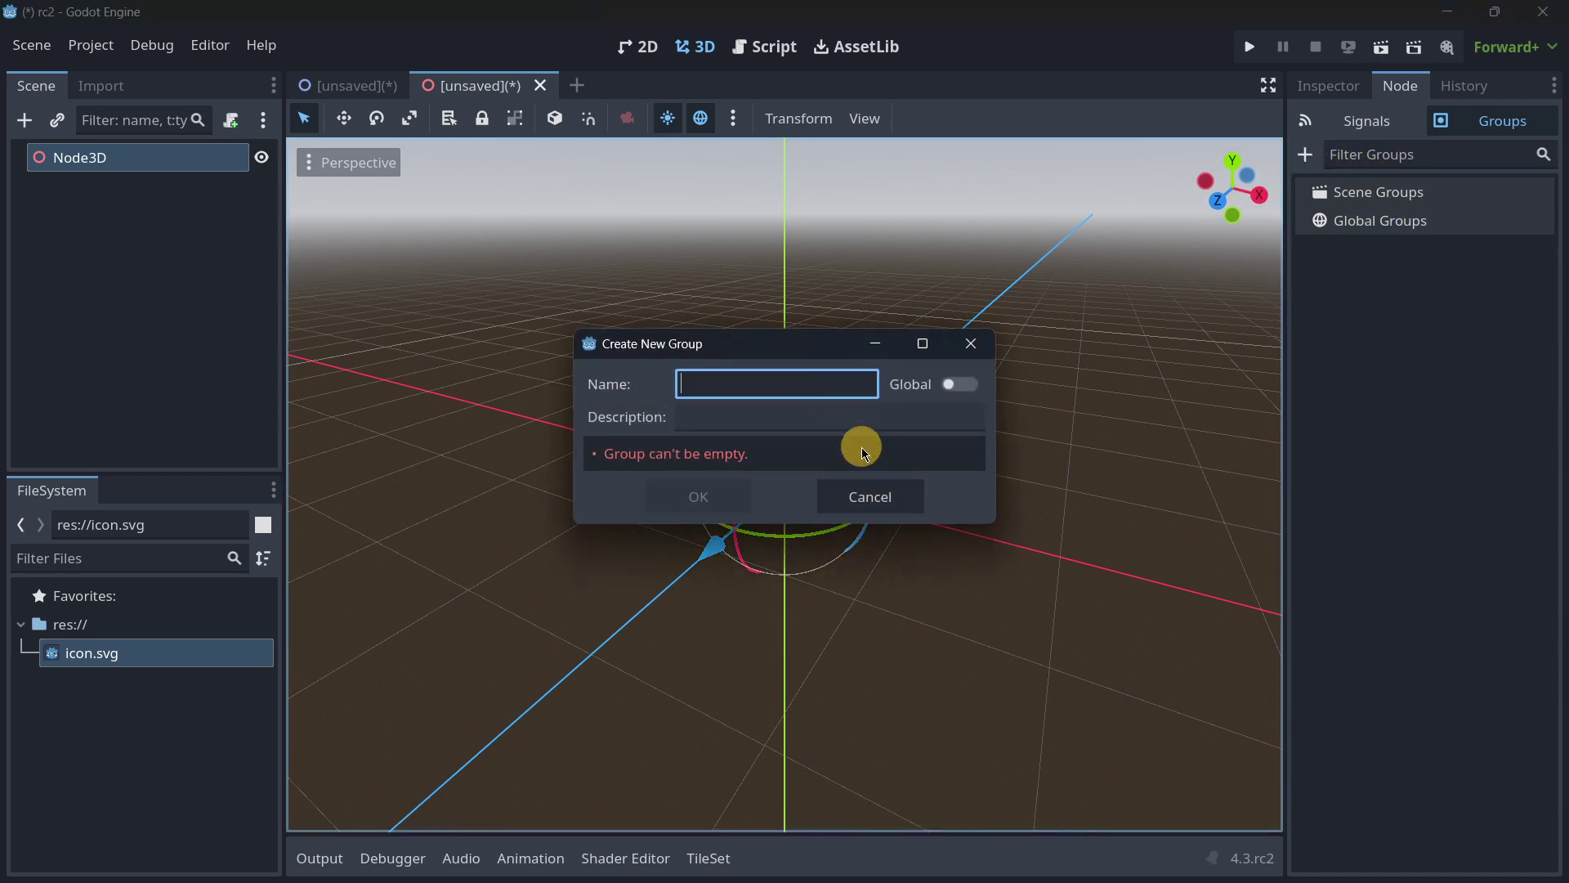
type("Group2")
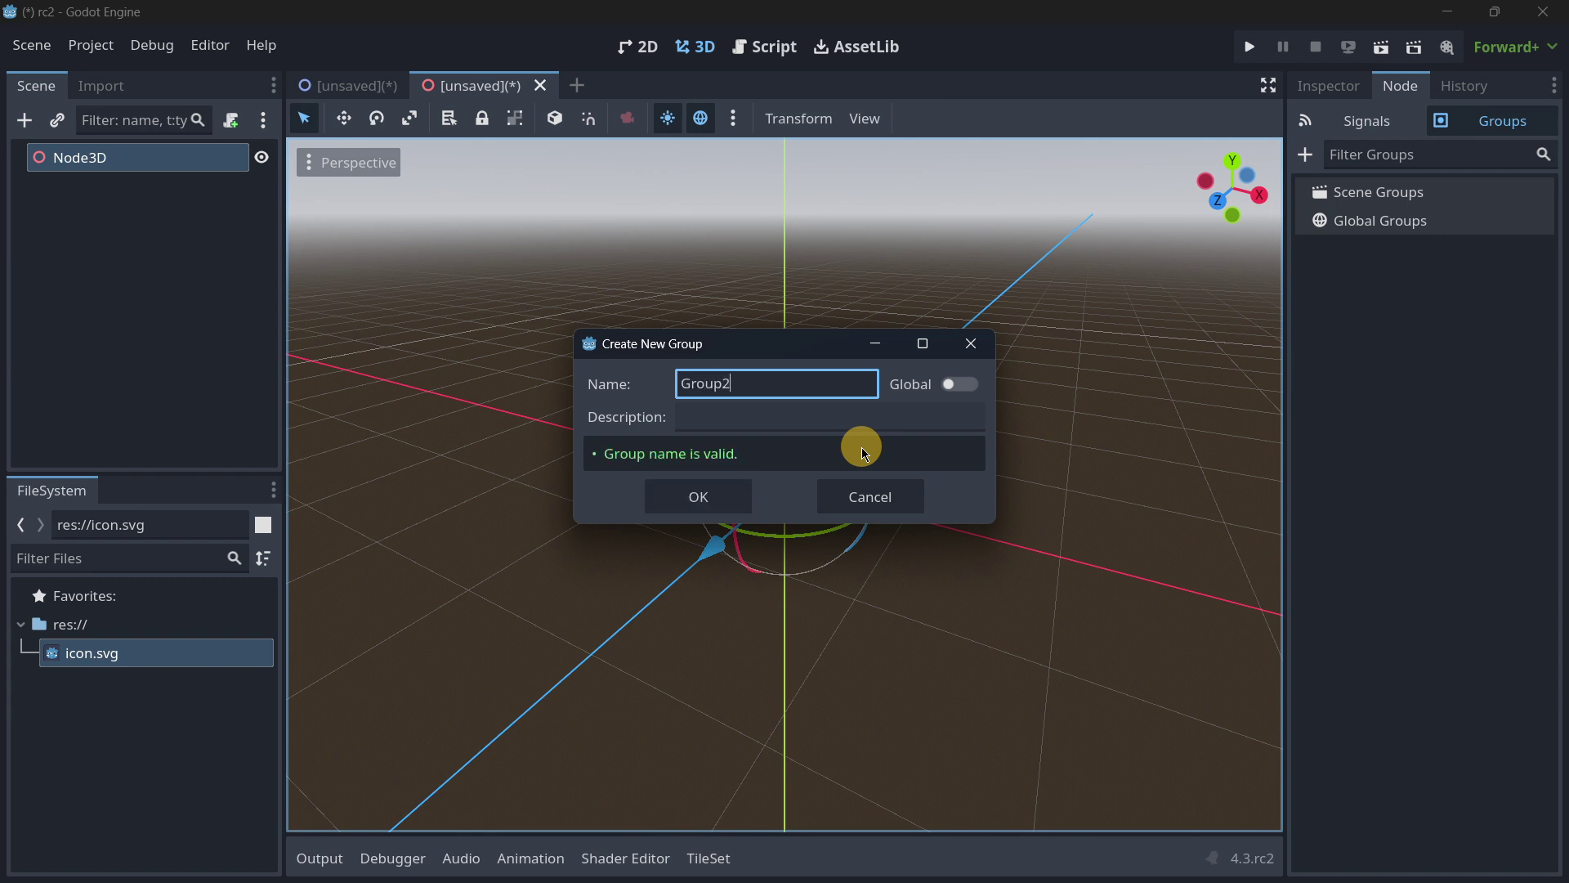
key("Return")
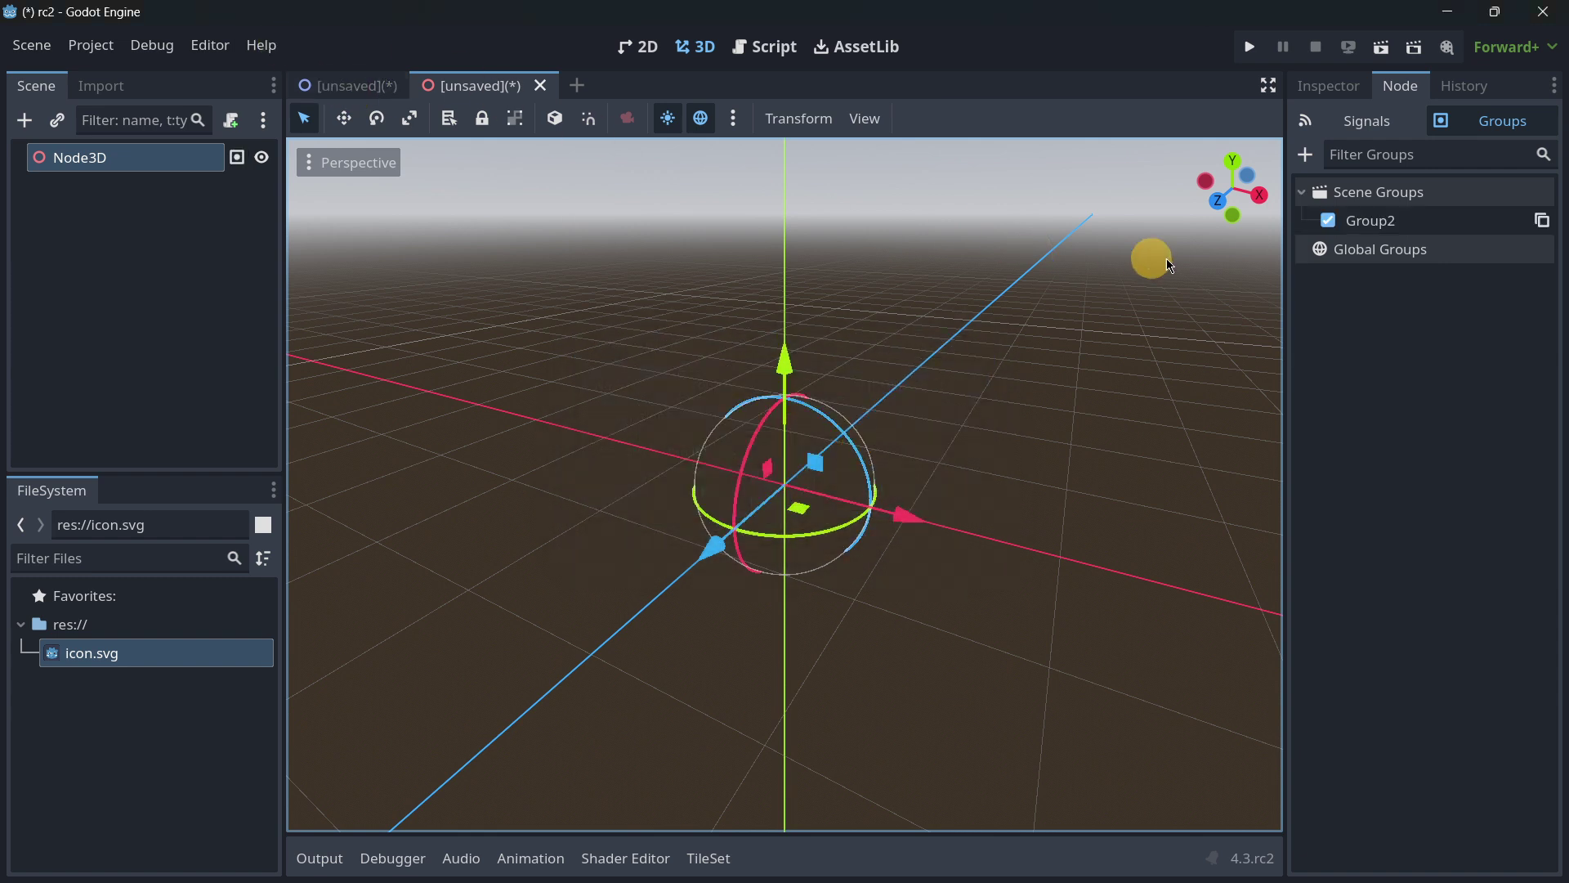
left_click(379, 86)
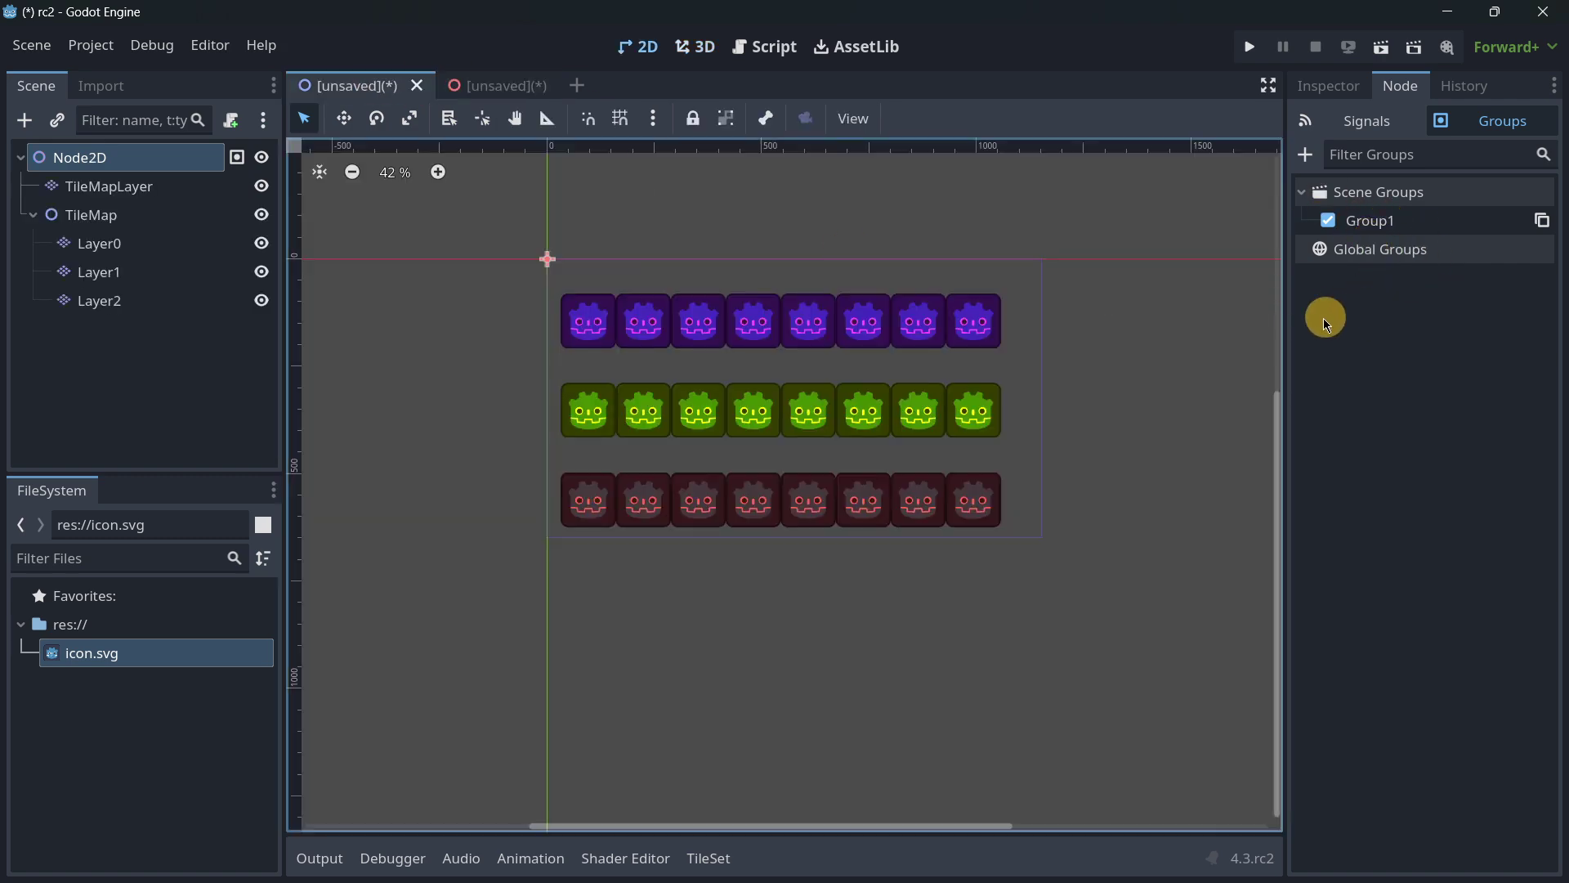
- Add Node2D to global group 'Global Group' described 'This is a global group'
left_click(1305, 154)
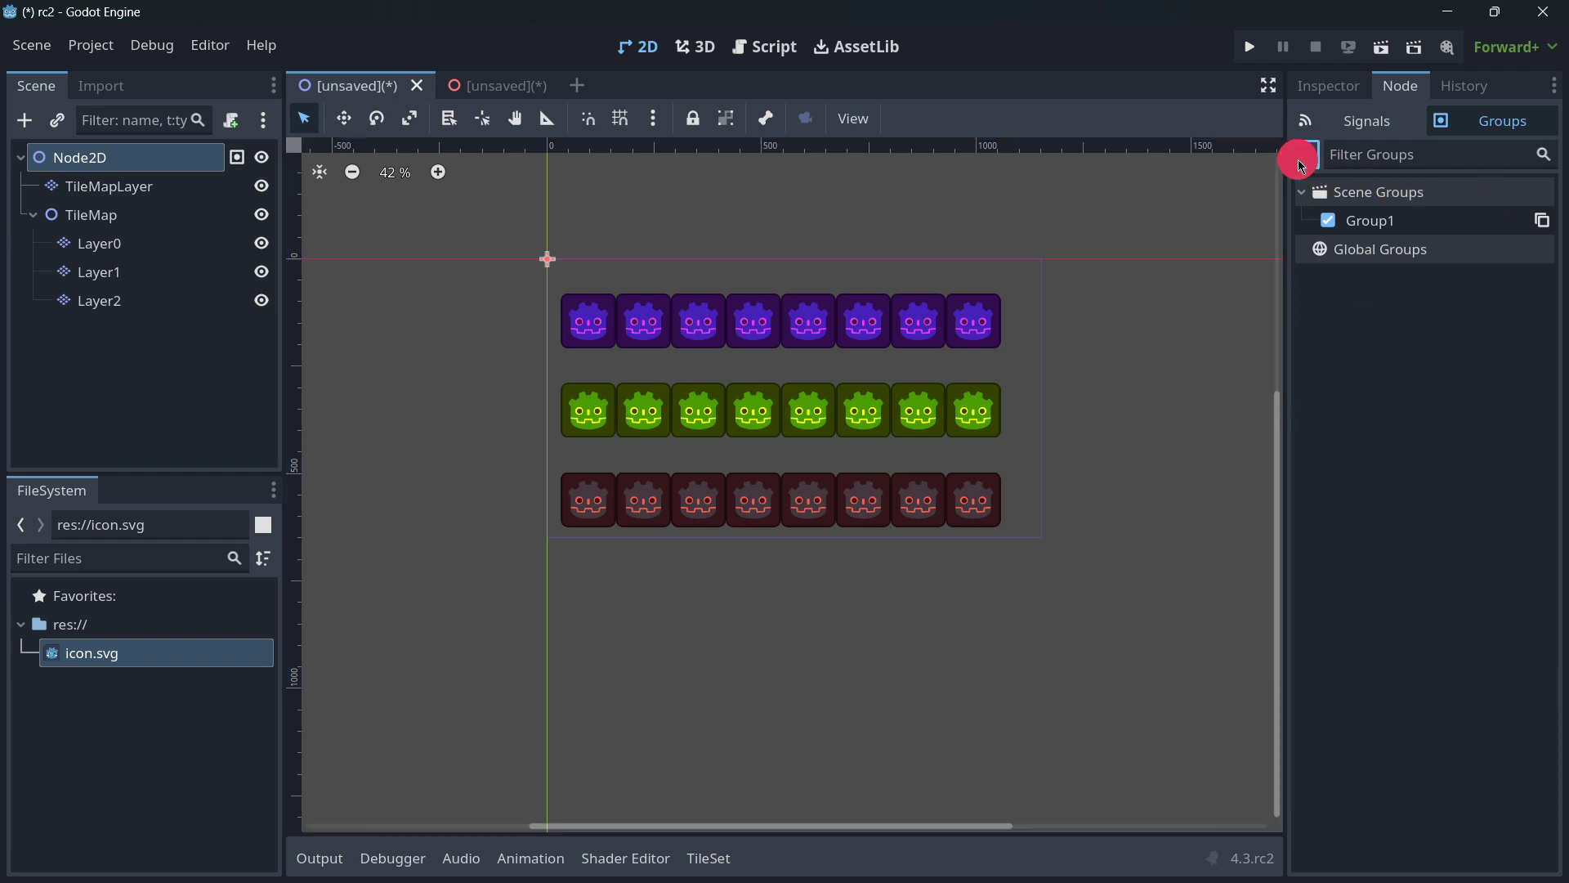
left_click(783, 385)
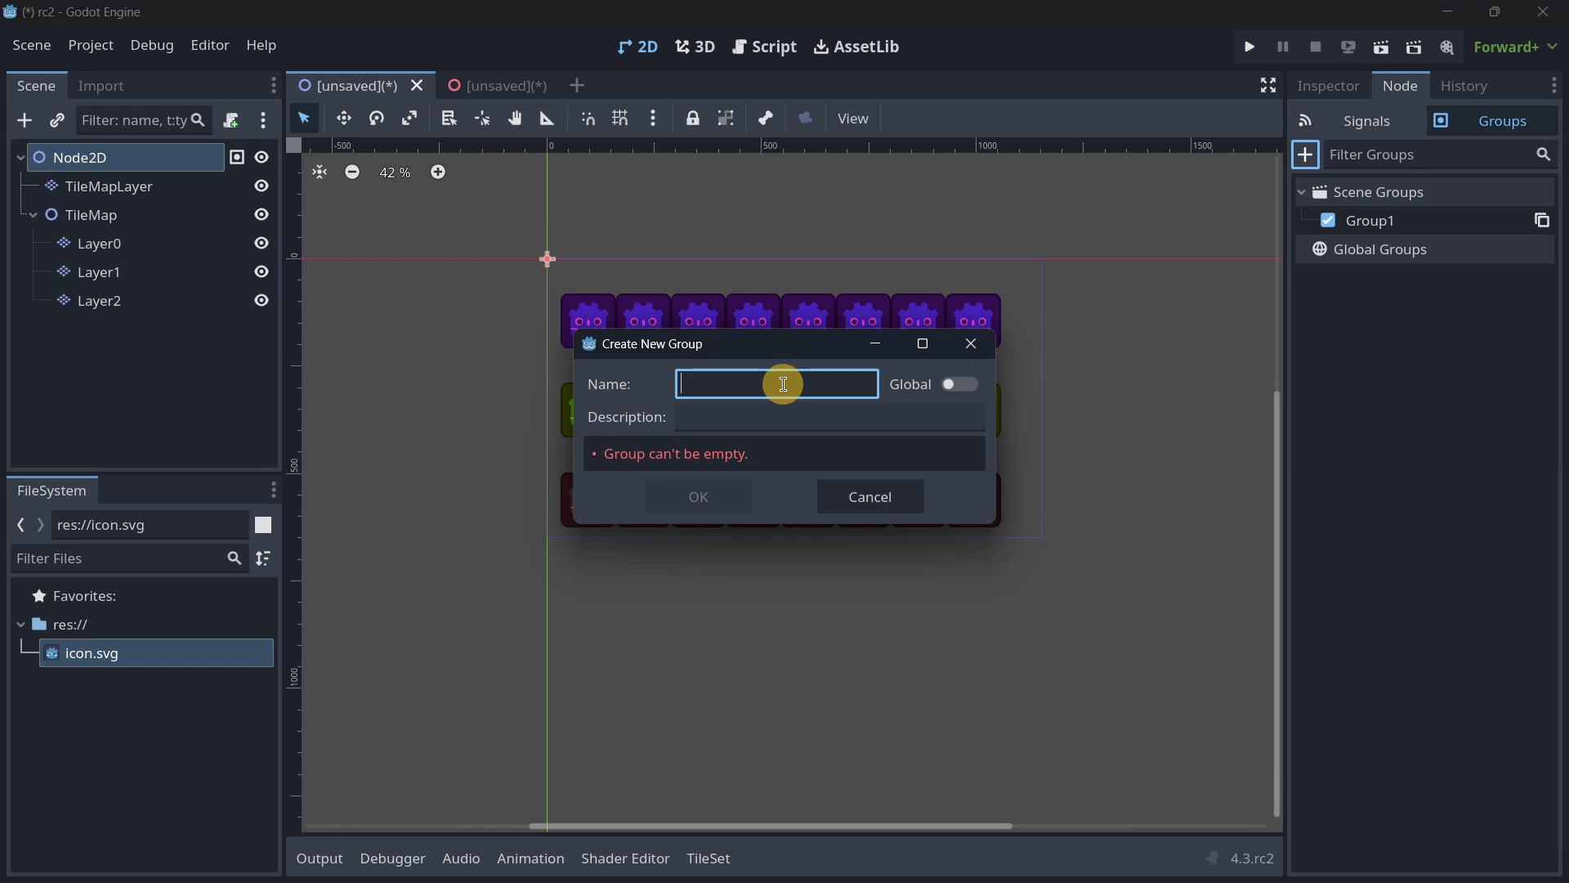
type("Global Group")
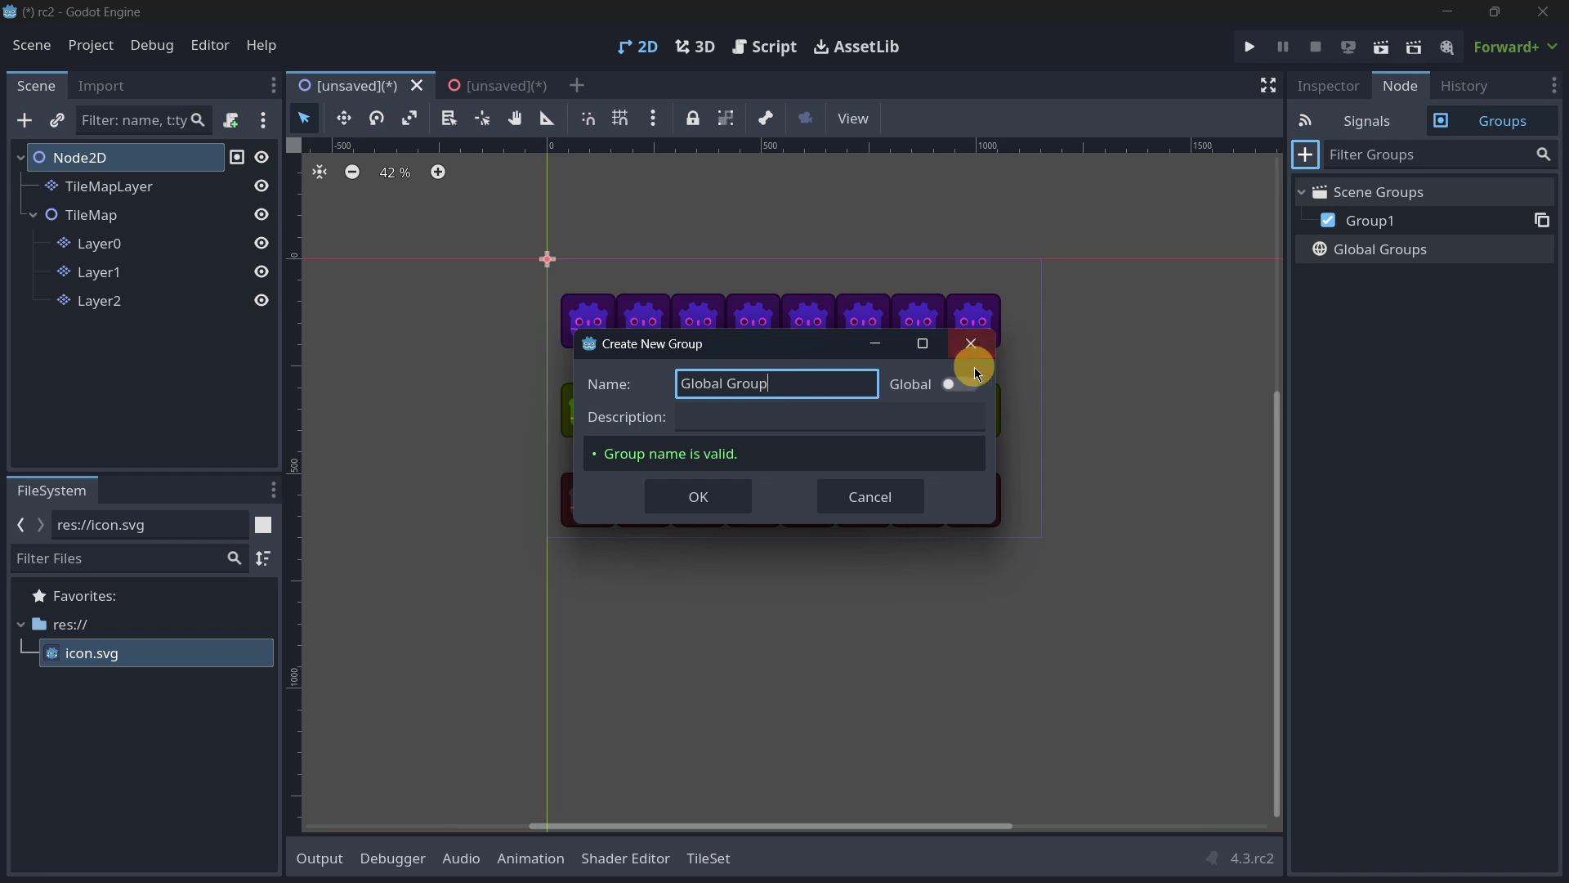
left_click(961, 384)
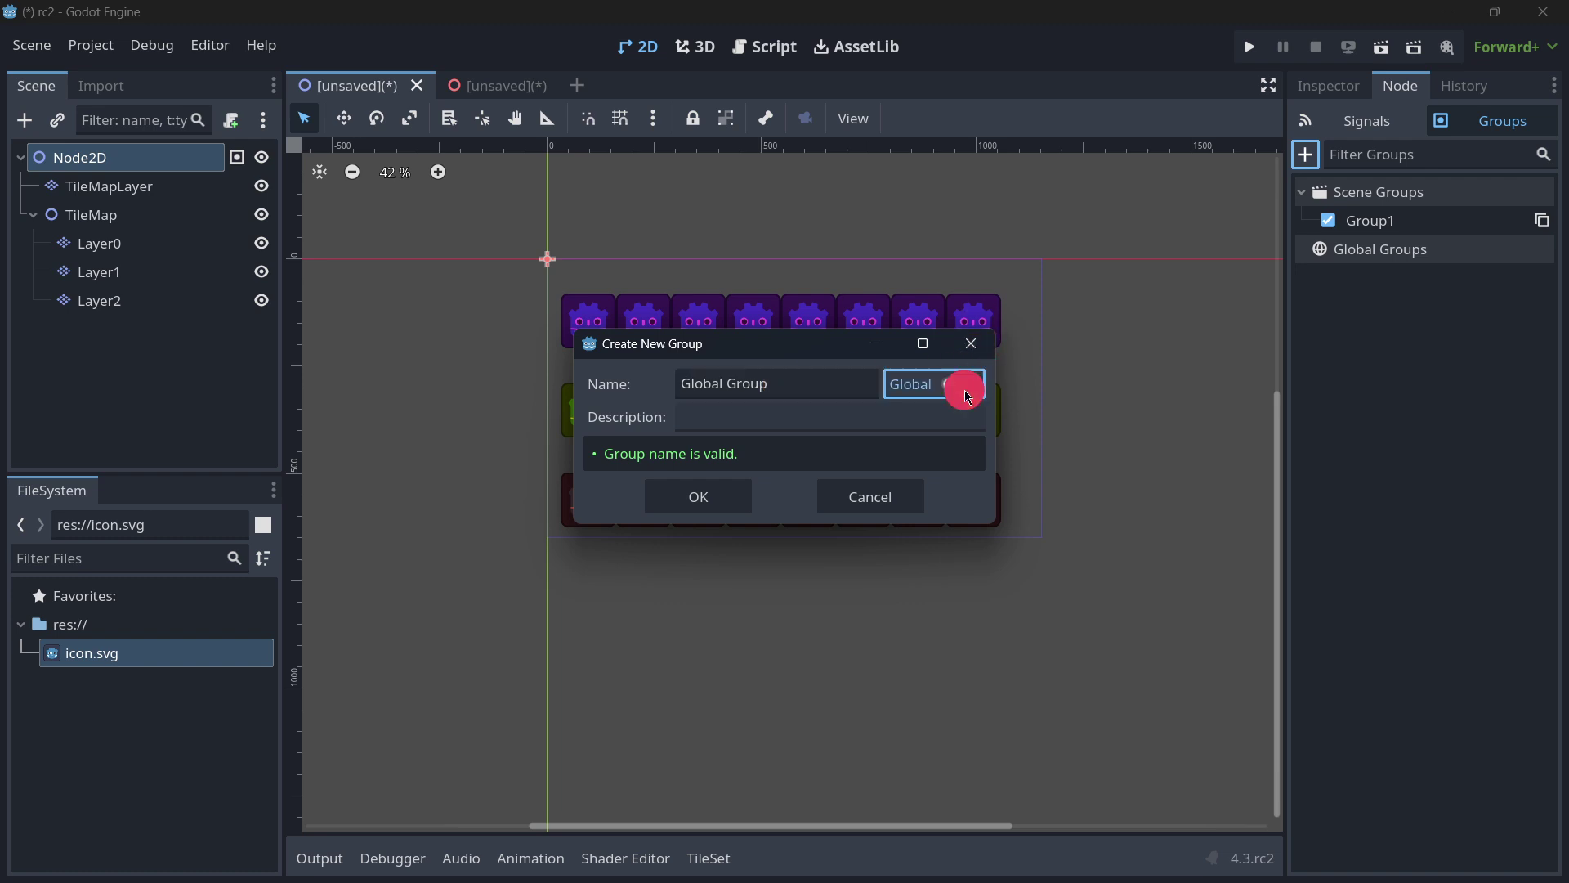
left_click(739, 417)
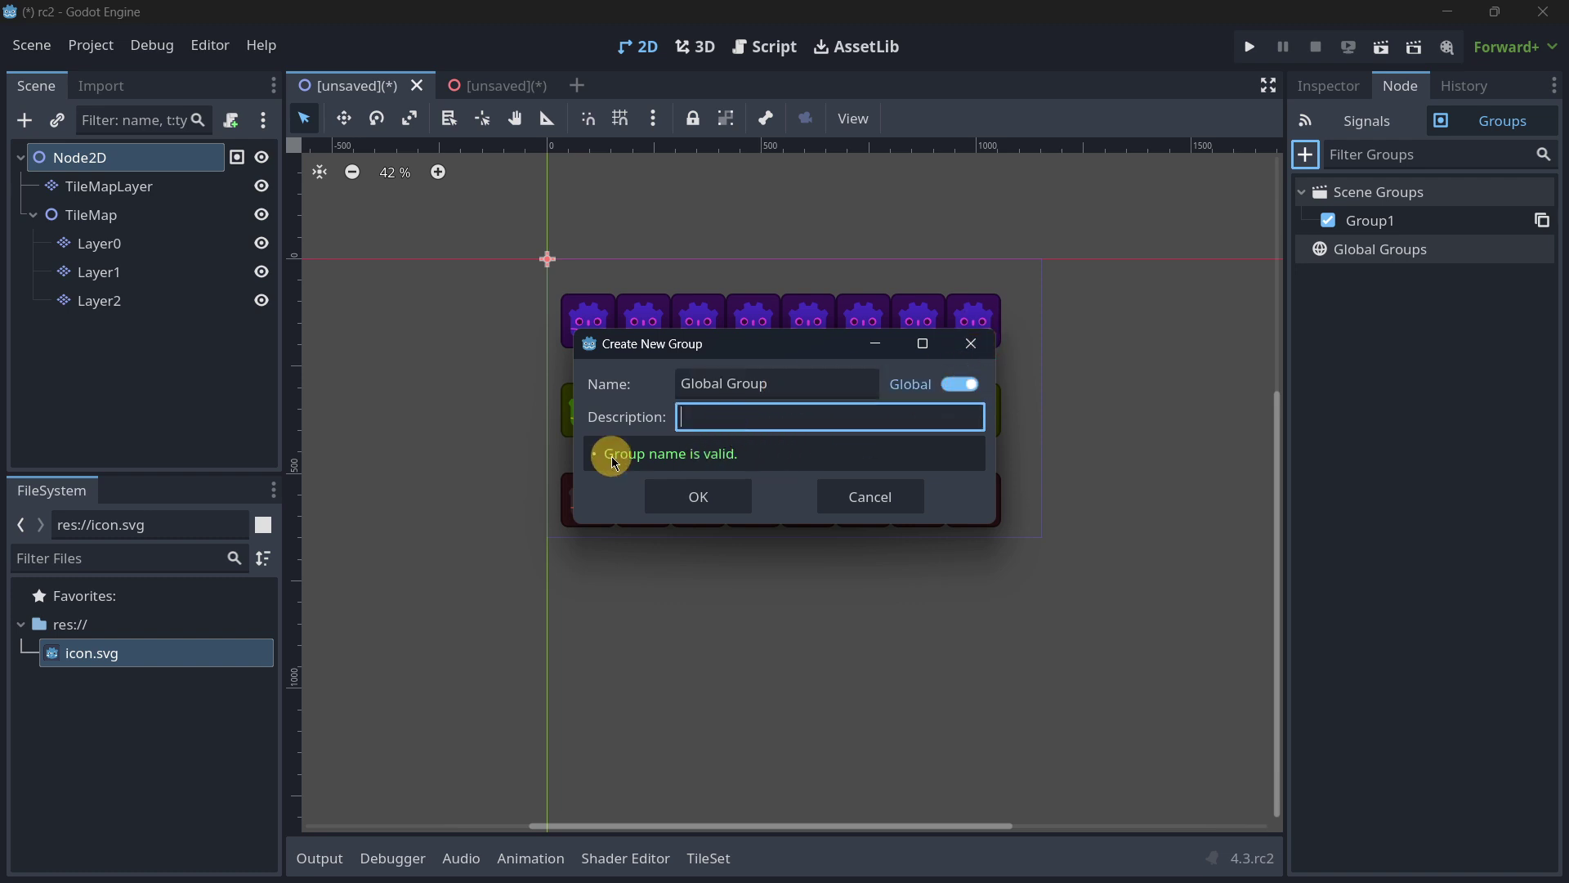
type("This is a global group")
key("Return")
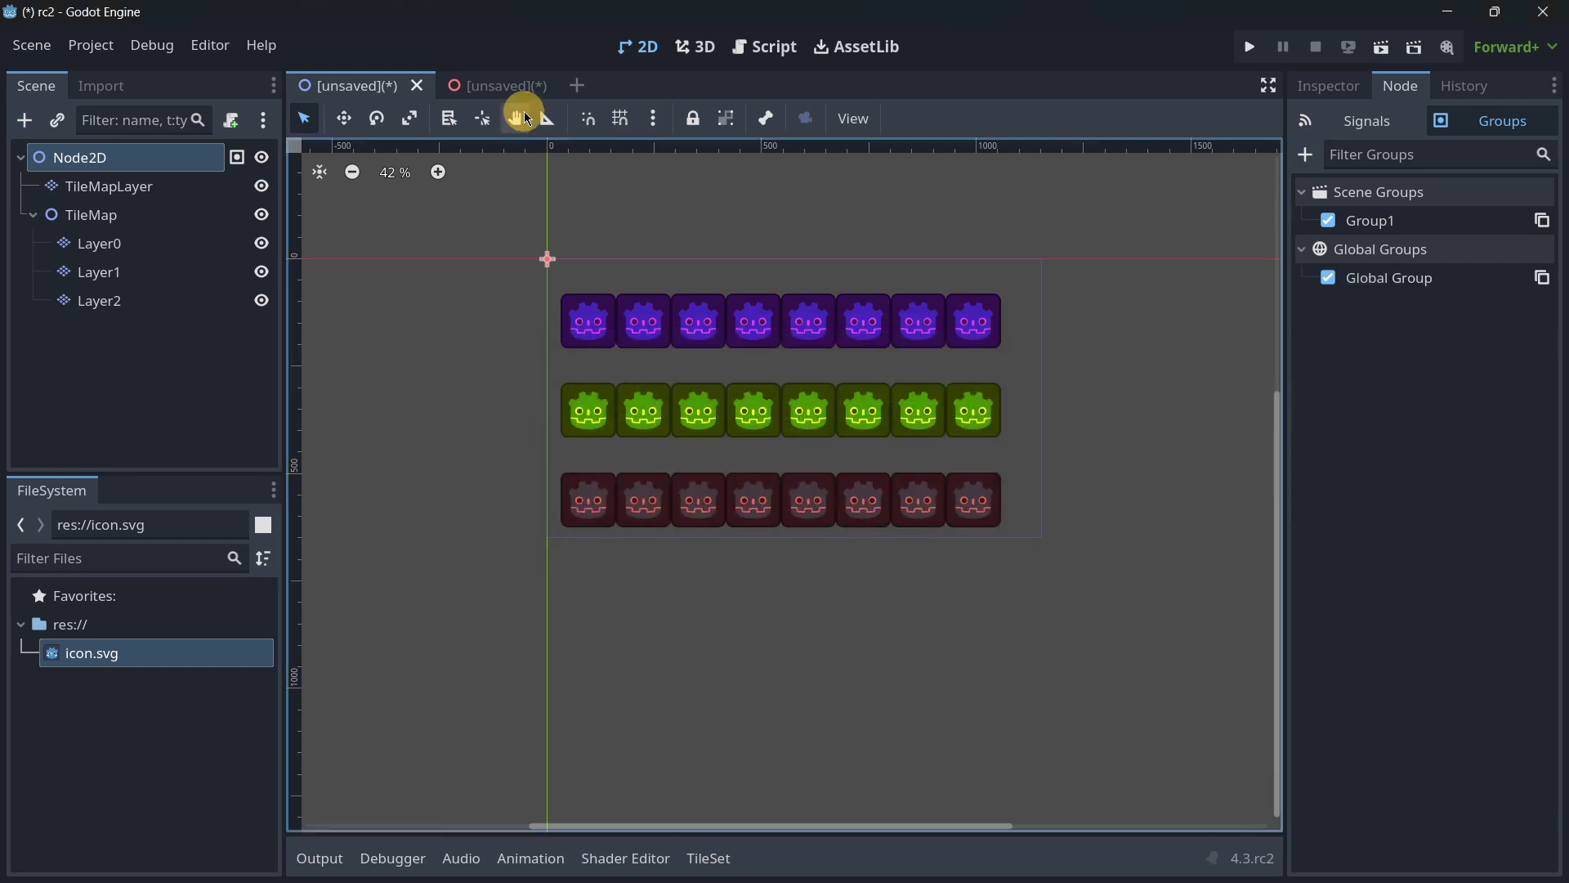
- Keep Node3D out of Global Group in the 3D scene, then return to the 2D scene
left_click(506, 80)
left_click(1322, 283)
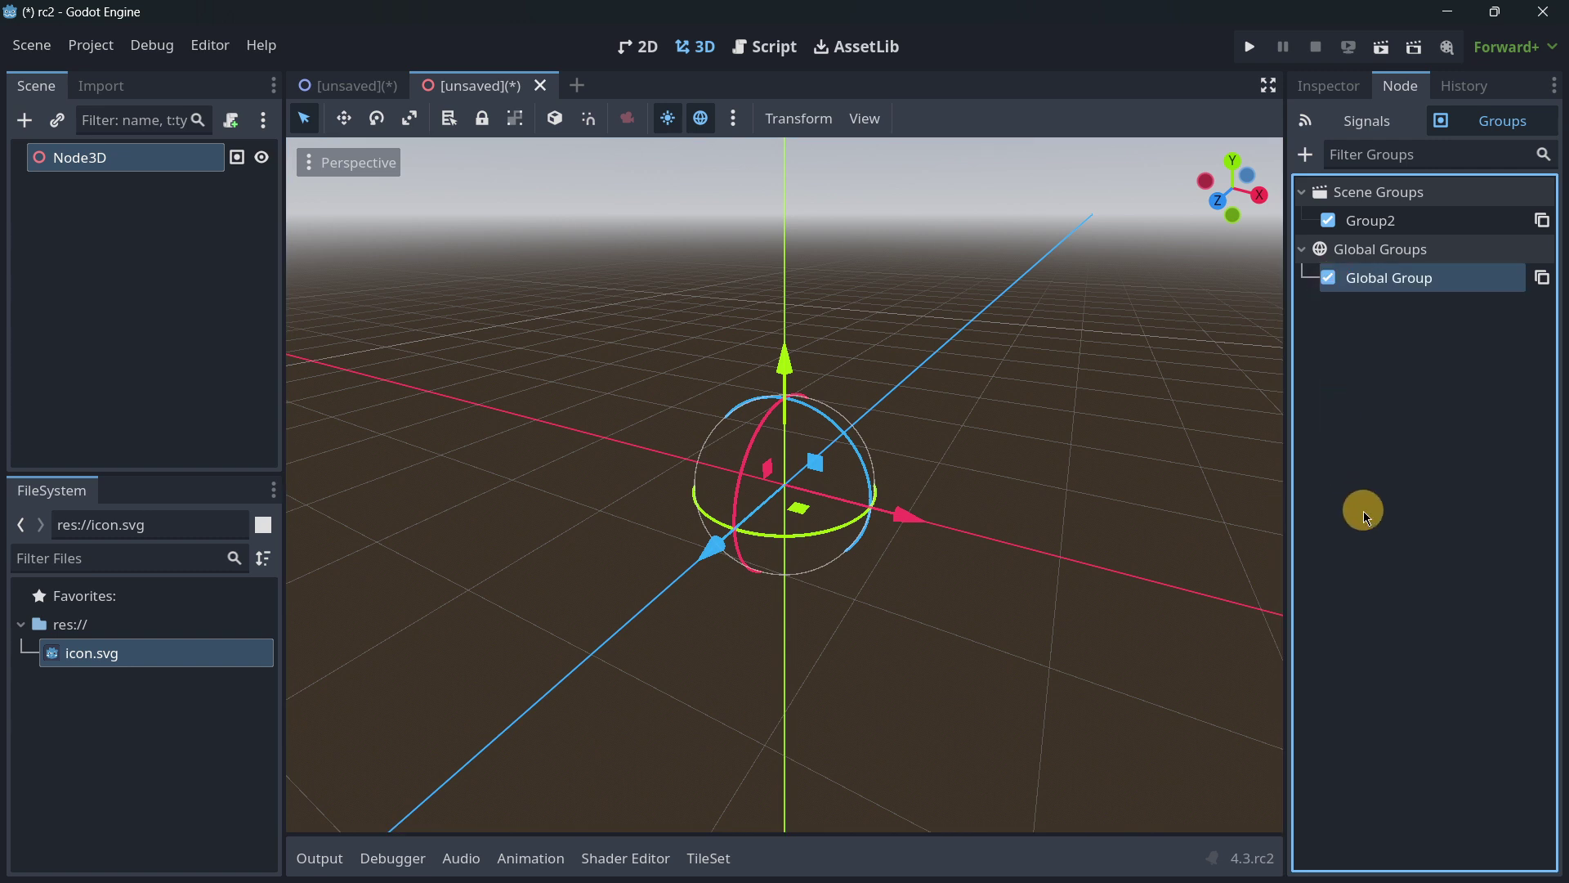
left_click(1326, 284)
left_click(359, 93)
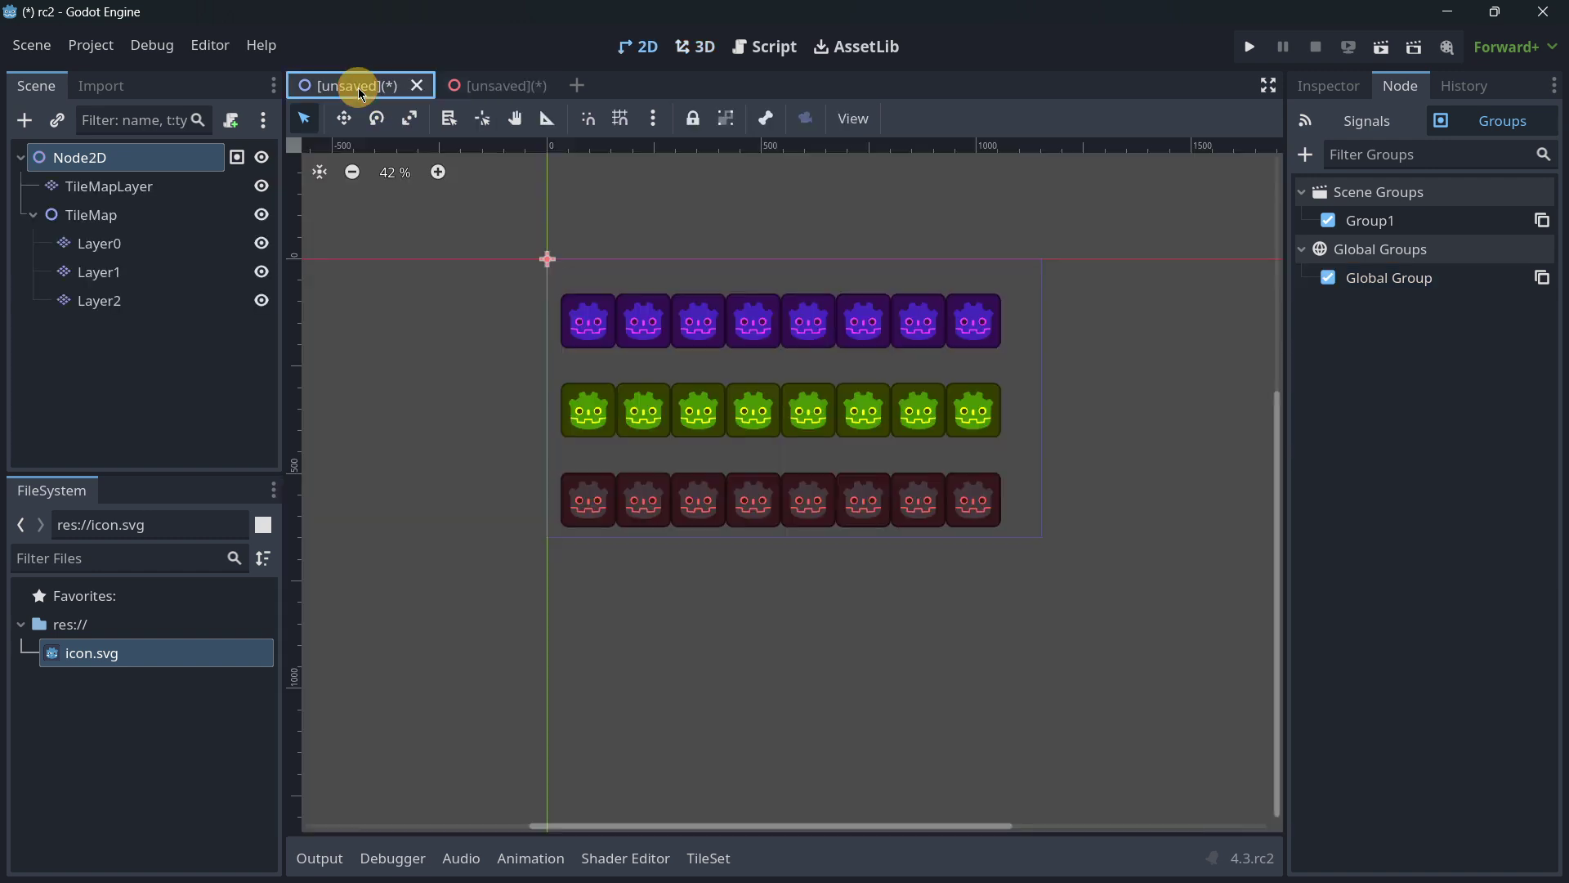
- Try the Filter Groups field, toggle Node2D's Group1 membership off and on, and copy Group1's name
left_click(1382, 155)
type("d")
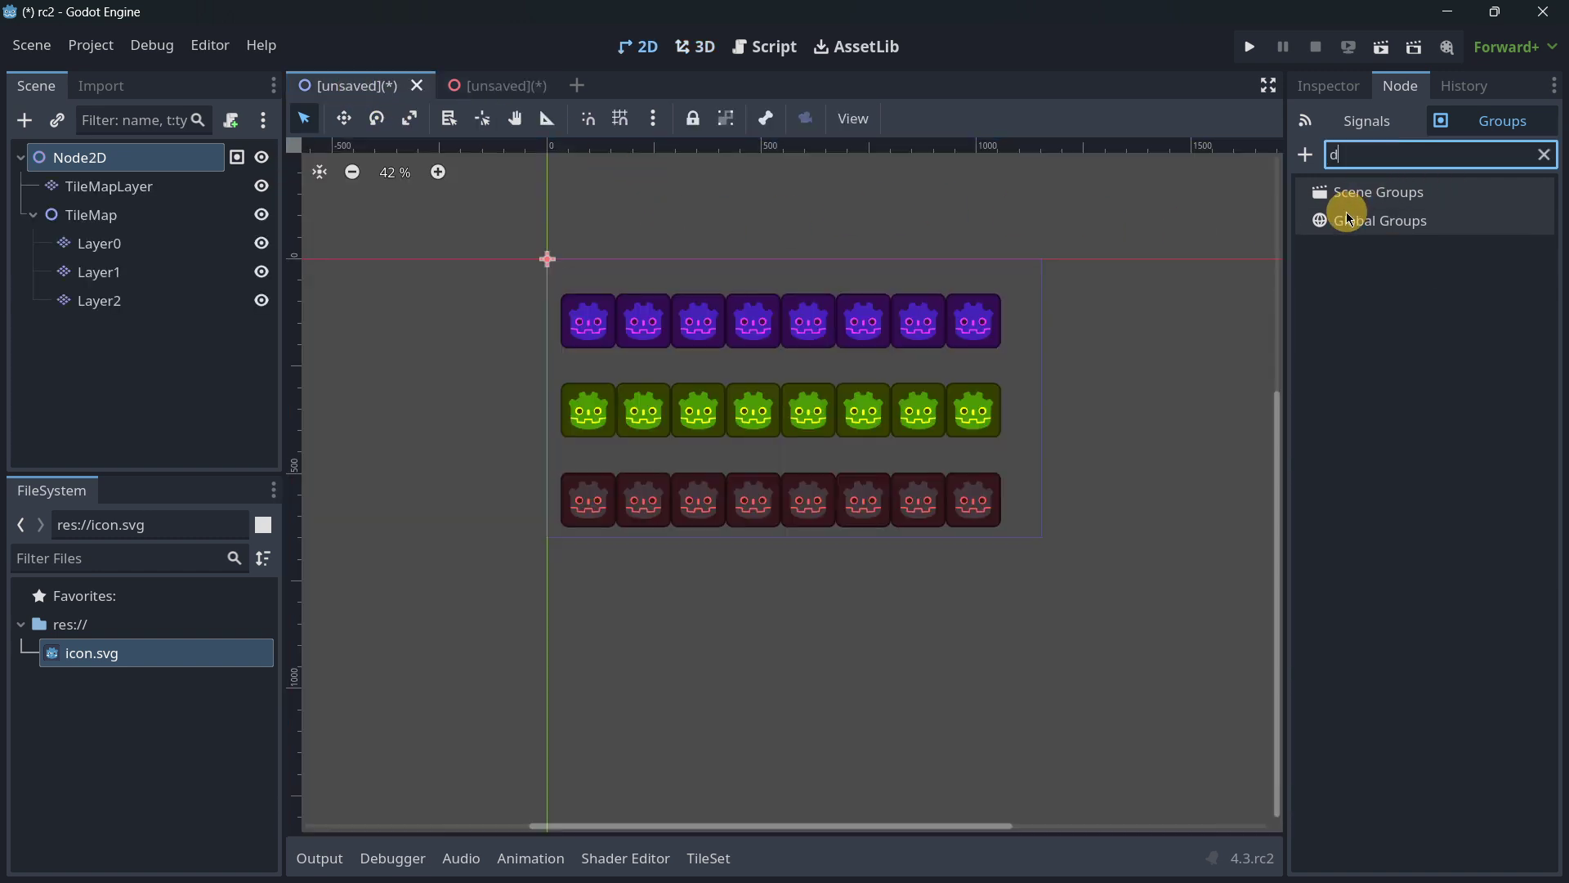
type("asdadas")
key("BackSpace")
key("BackSpace")
key("BackSpace")
key("BackSpace")
key("BackSpace")
key("BackSpace")
key("BackSpace")
key("BackSpace")
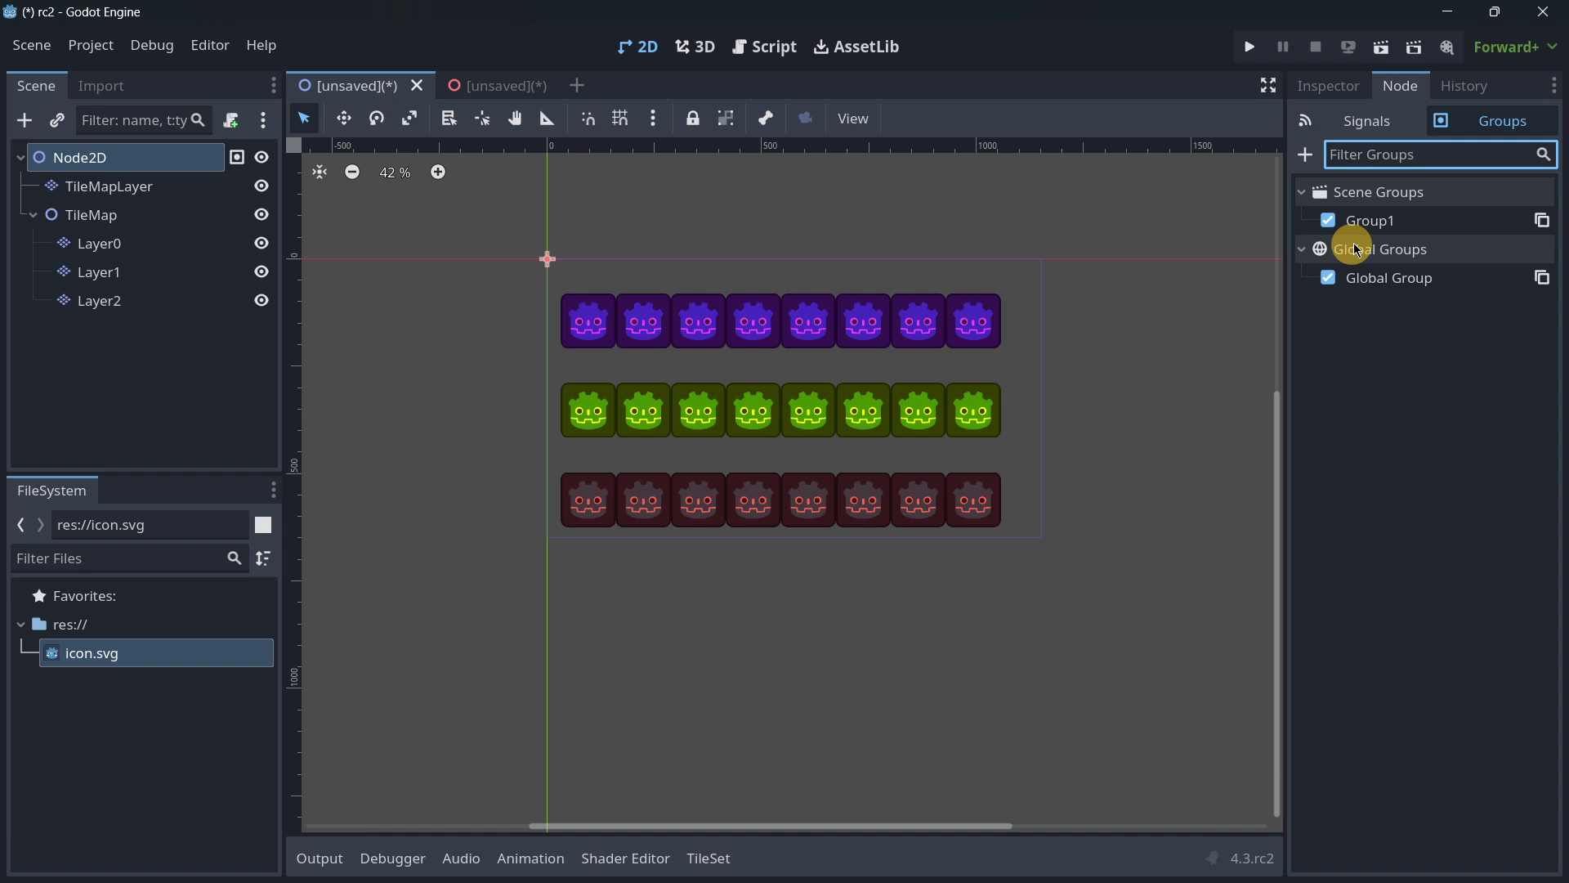
left_click(1377, 220)
left_click(1378, 224)
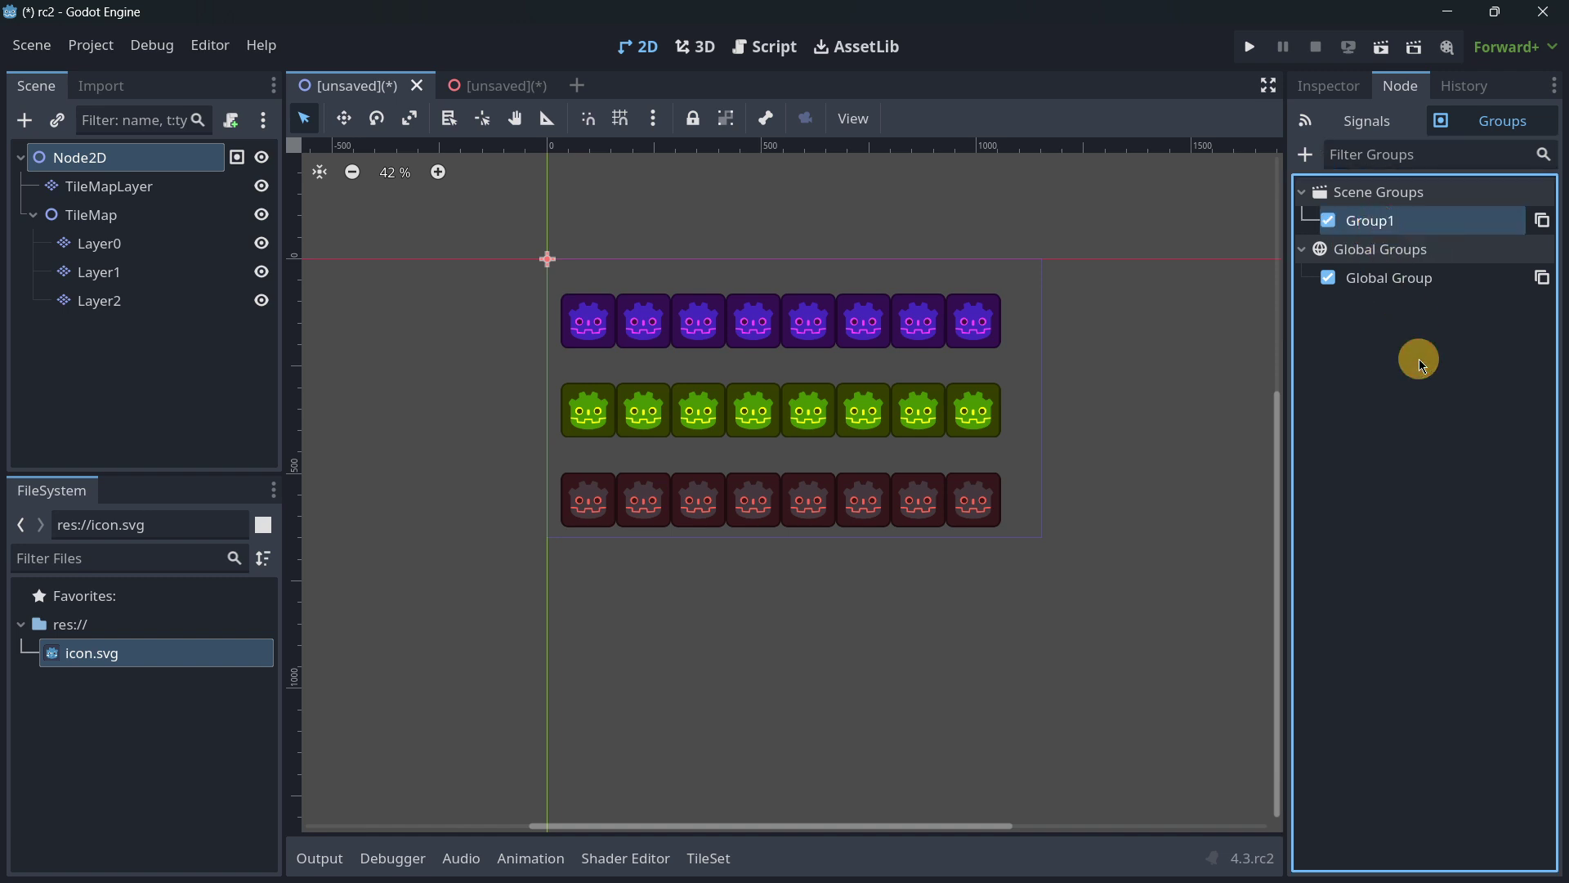
left_click(1542, 221)
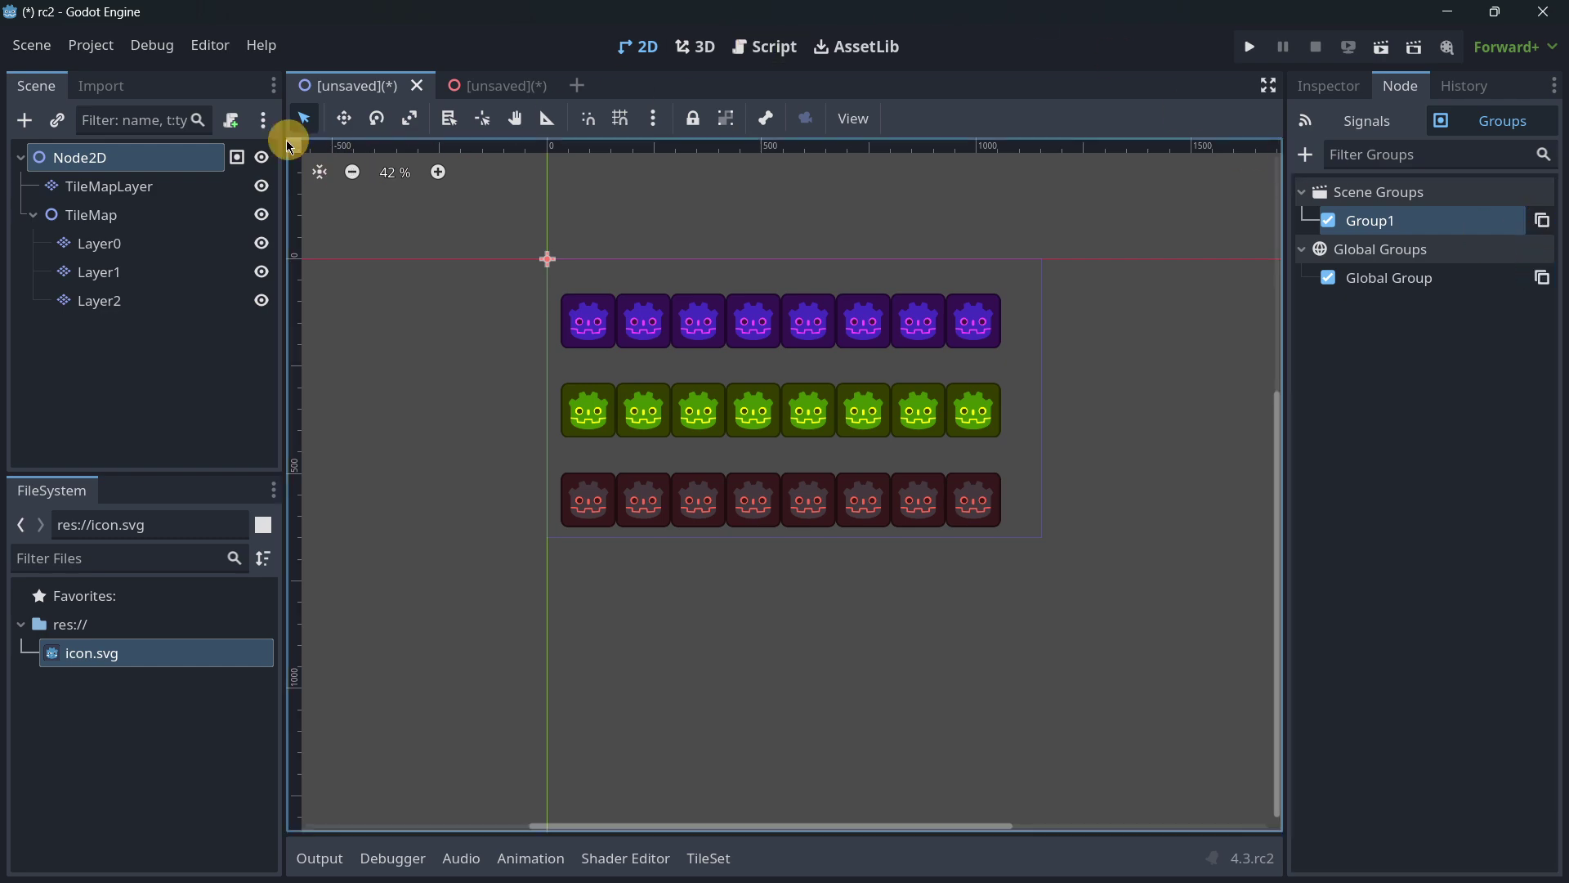
- Attach a new node_2d.gd script to Node2D and paste the Global Group name on line 2
left_click(231, 120)
left_click(685, 621)
left_click(616, 185)
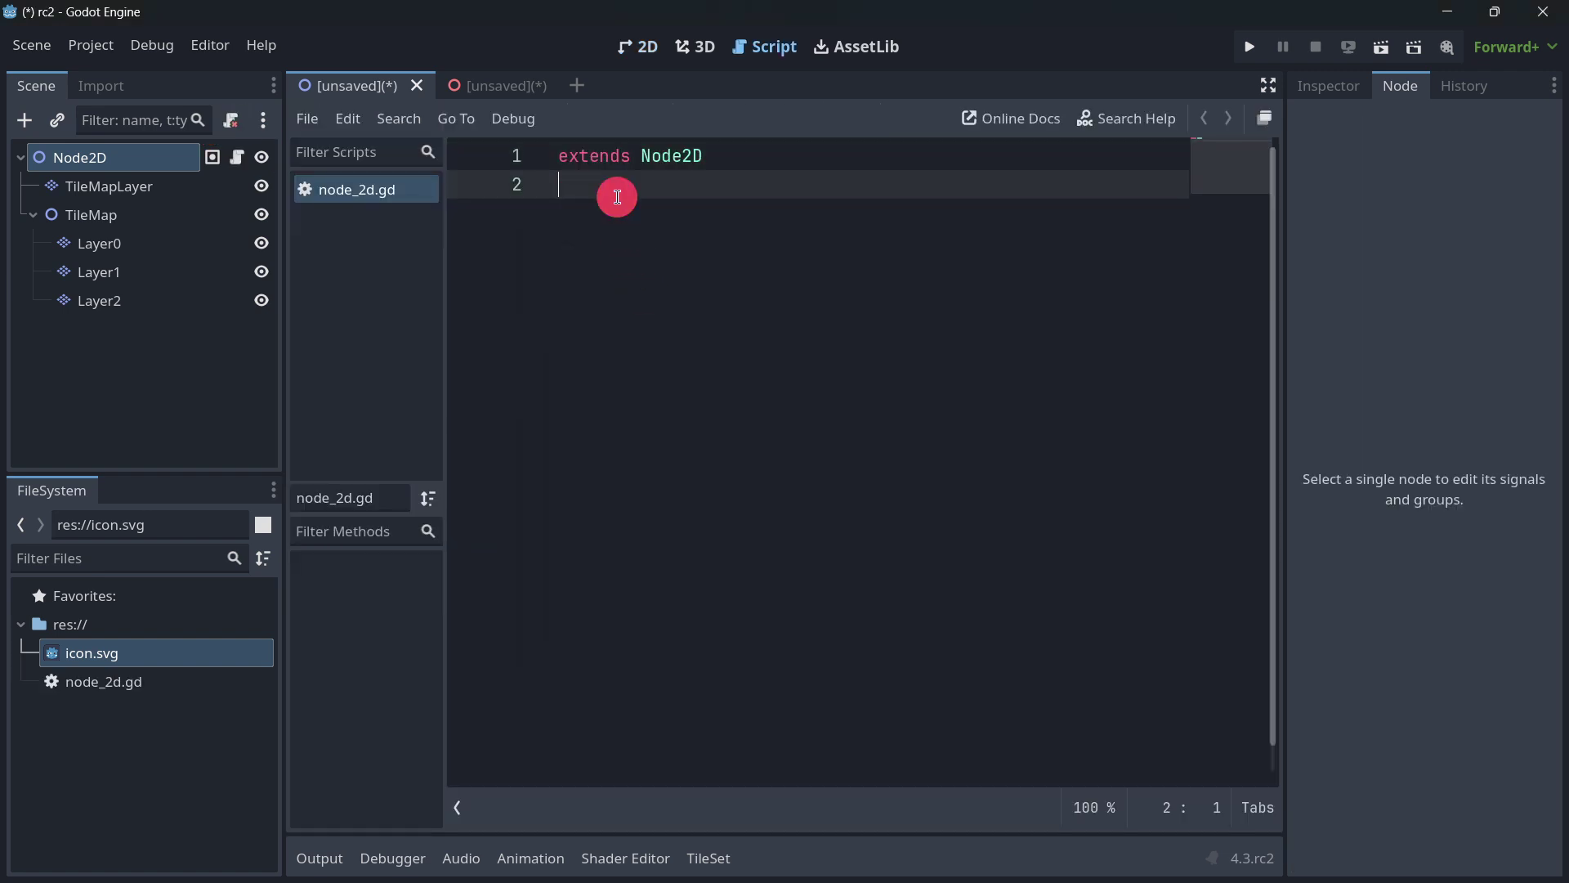
key("ctrl+v")
- Copy the Group1 name from Node2D's groups and paste it on line 3
left_click(129, 156)
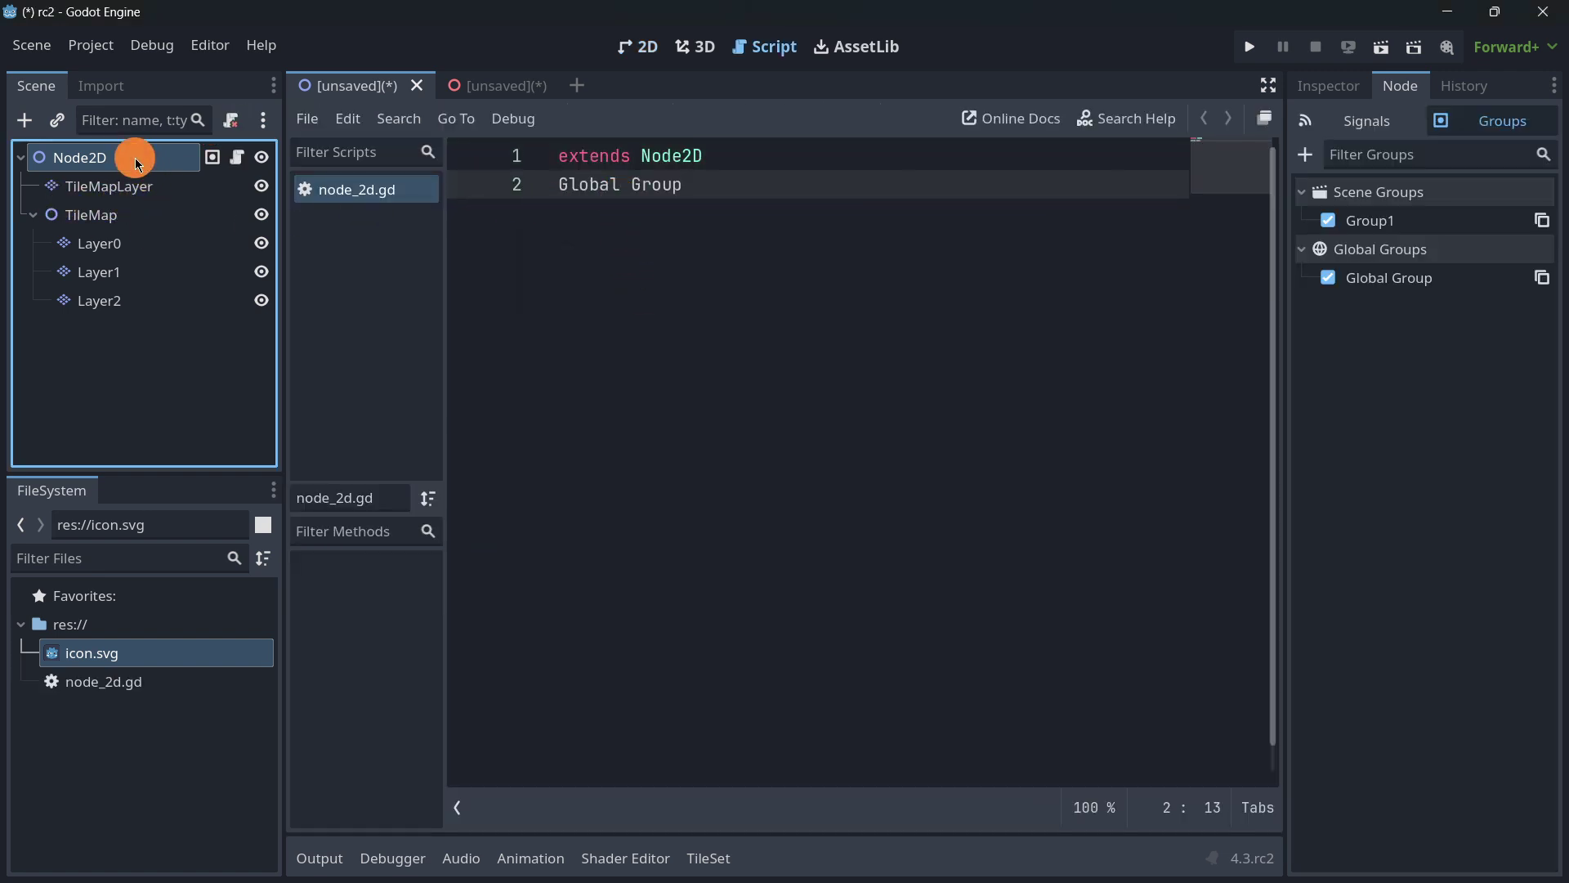
left_click(1539, 222)
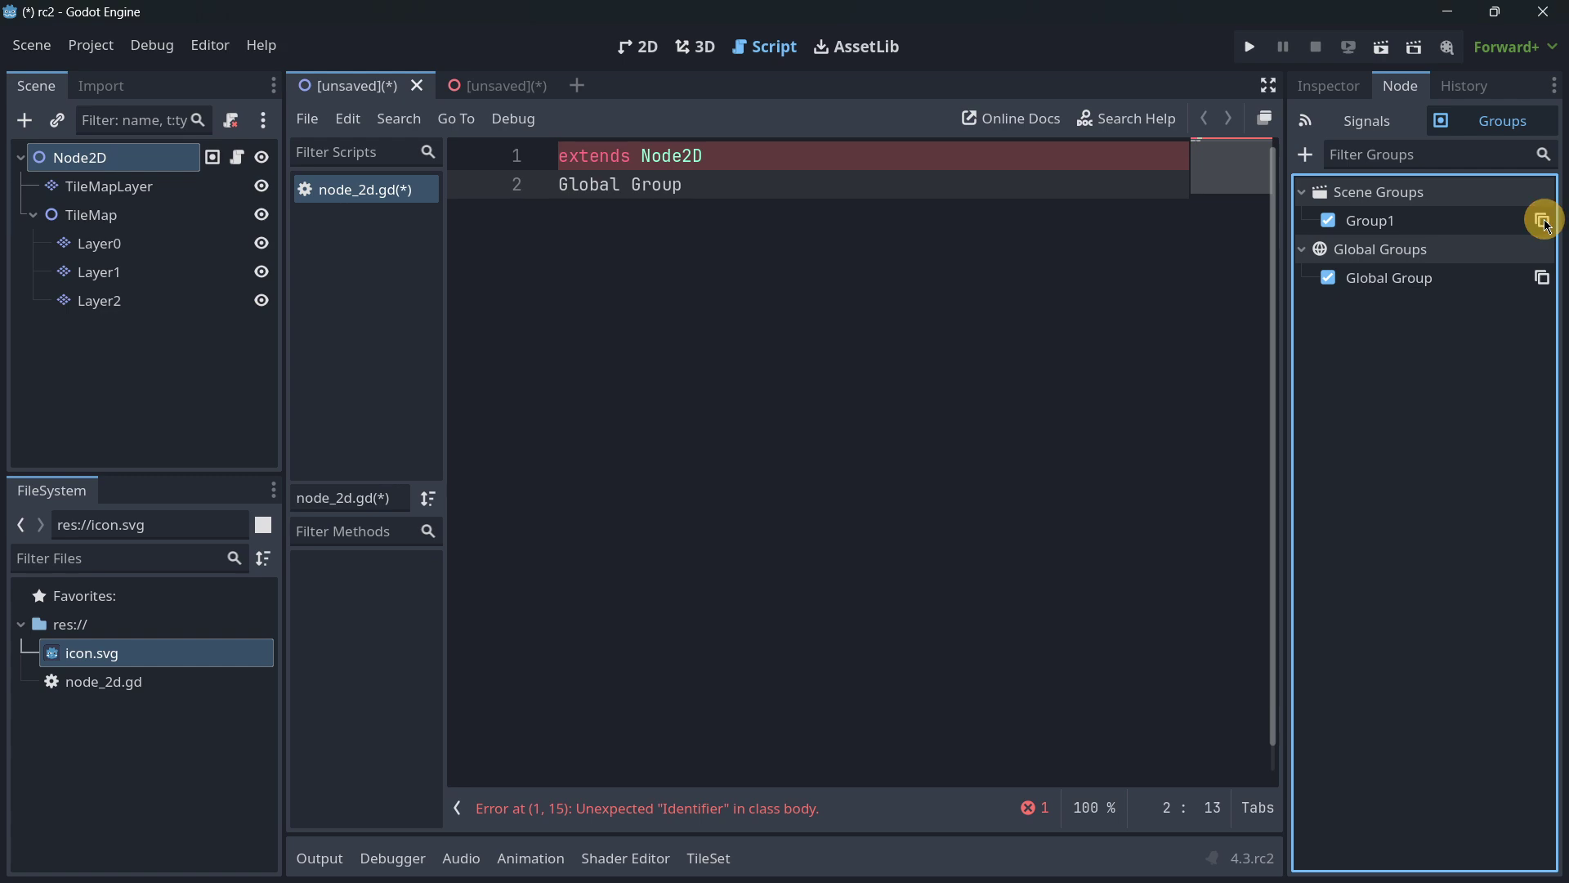
left_click(755, 184)
key("Return")
key("ctrl+v")
- Copy Group2's name from the 3D scene, paste it on line 4, and return to the 2D view
left_click(497, 86)
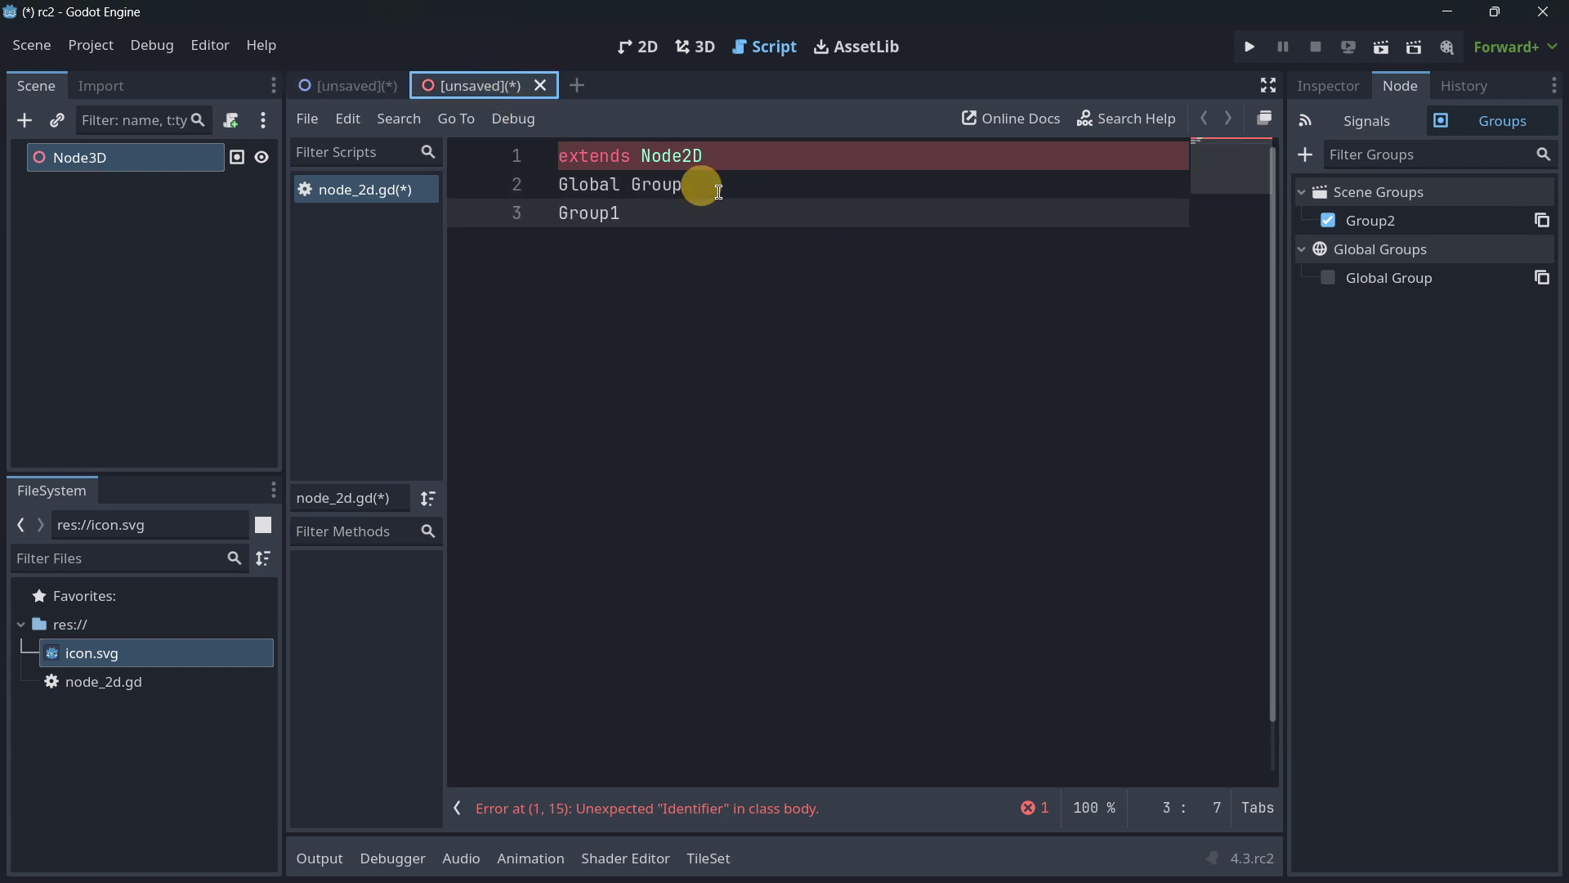
left_click(1541, 223)
left_click(751, 220)
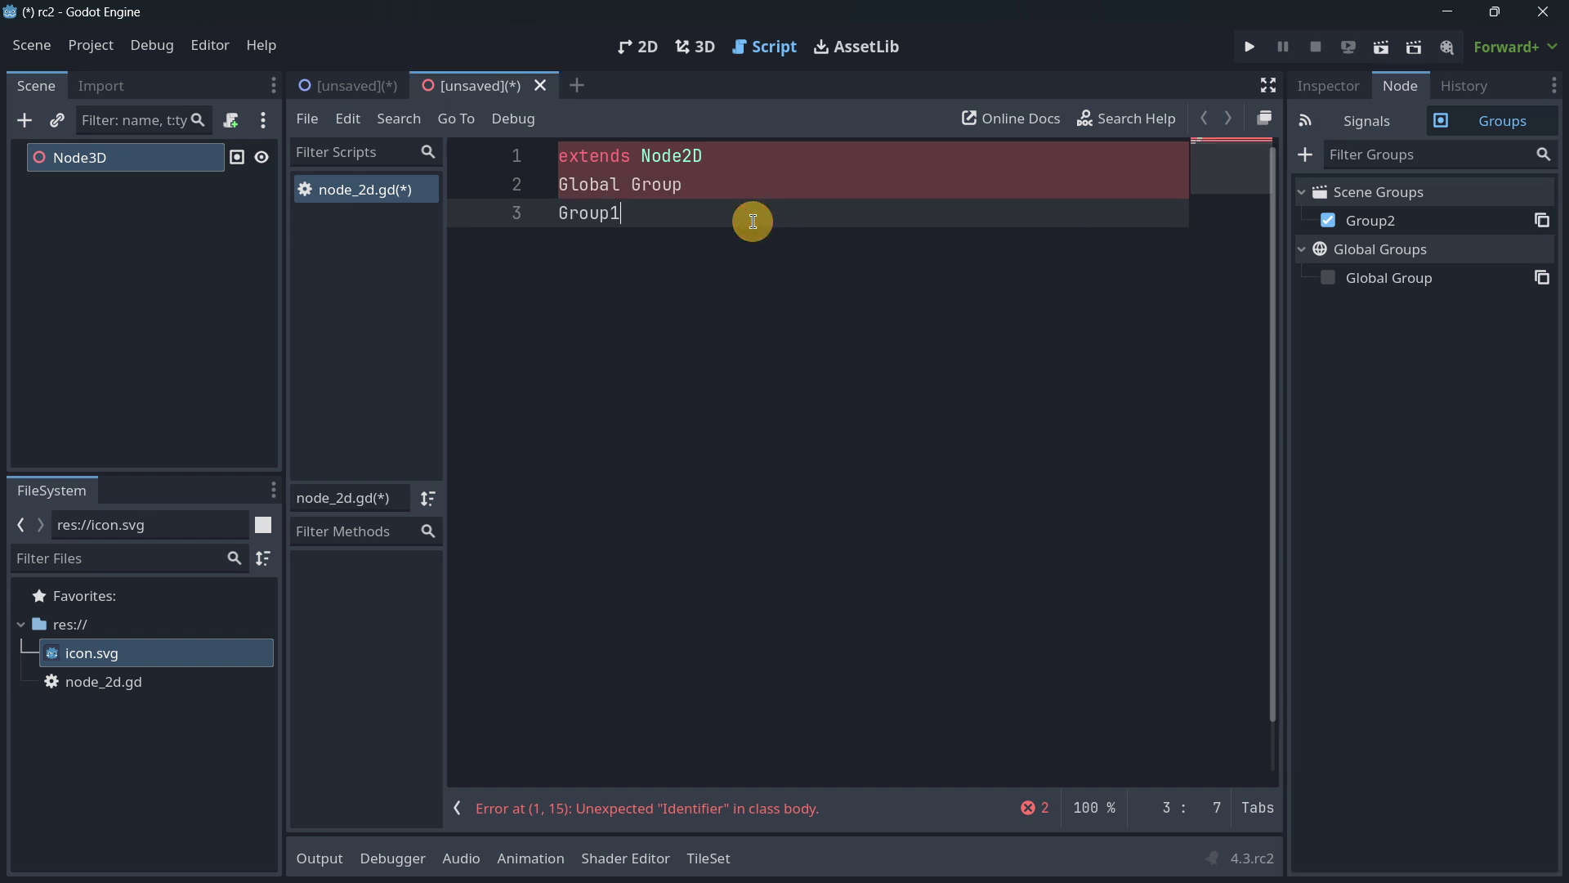
key("Return")
key("ctrl+v")
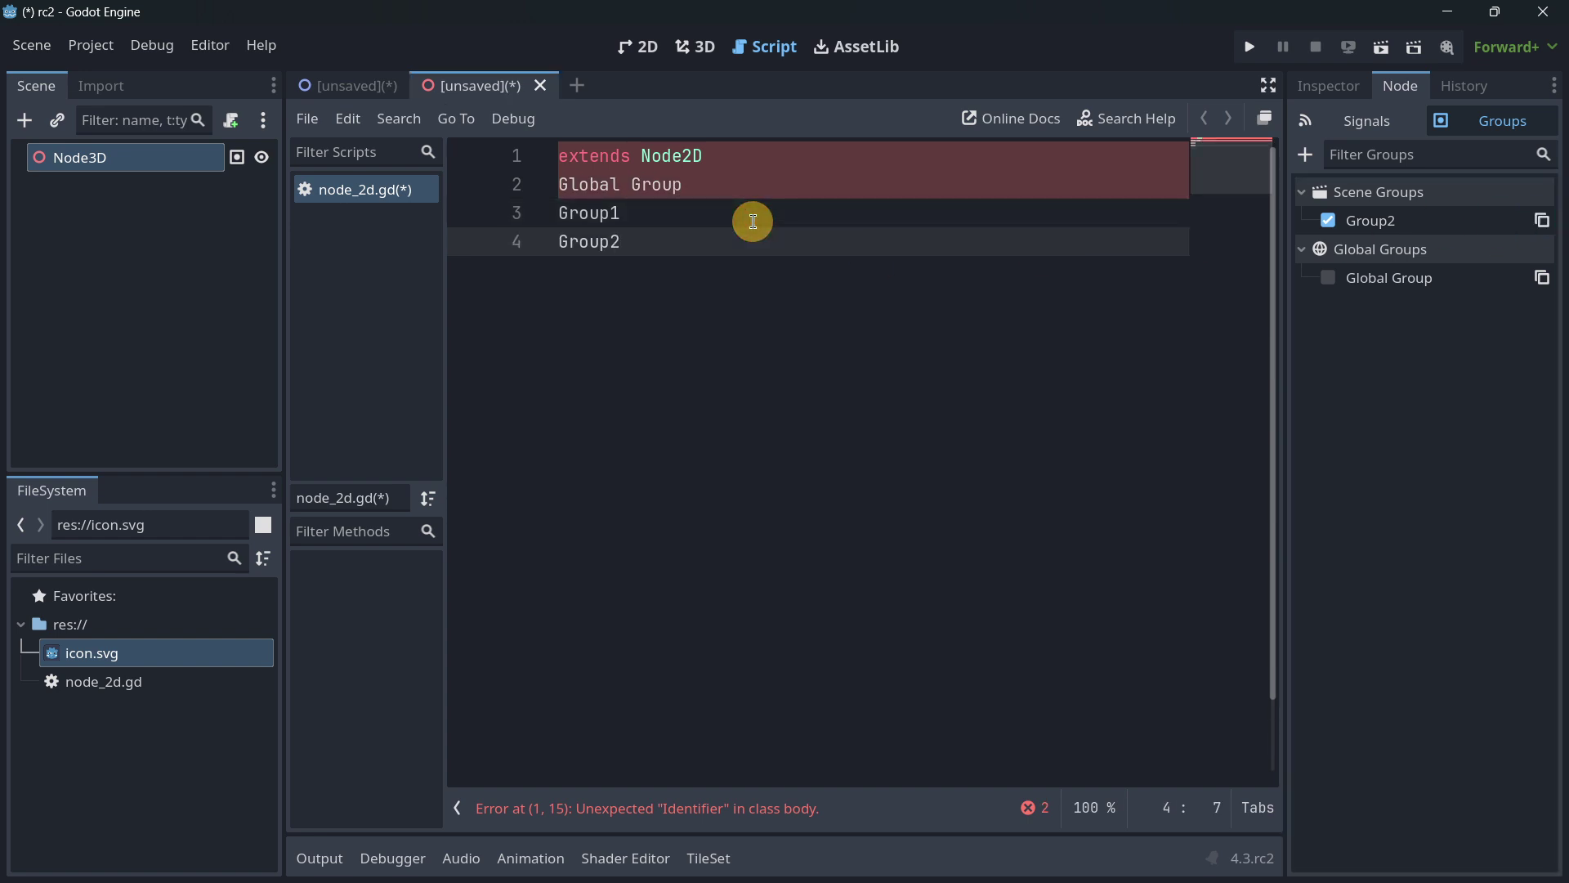
key("ctrl+F1")
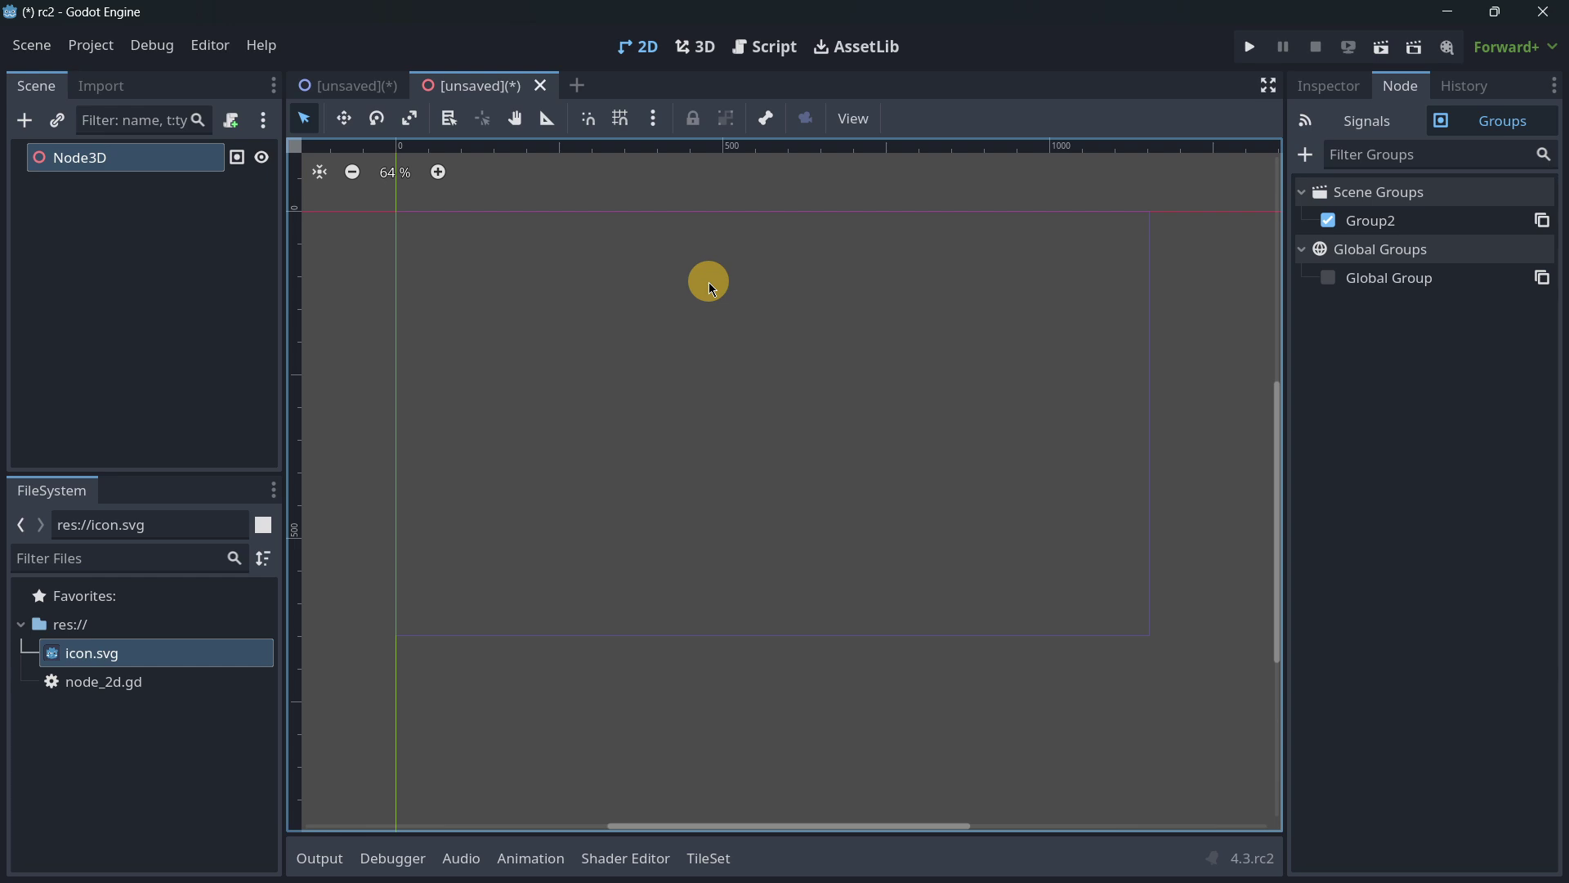